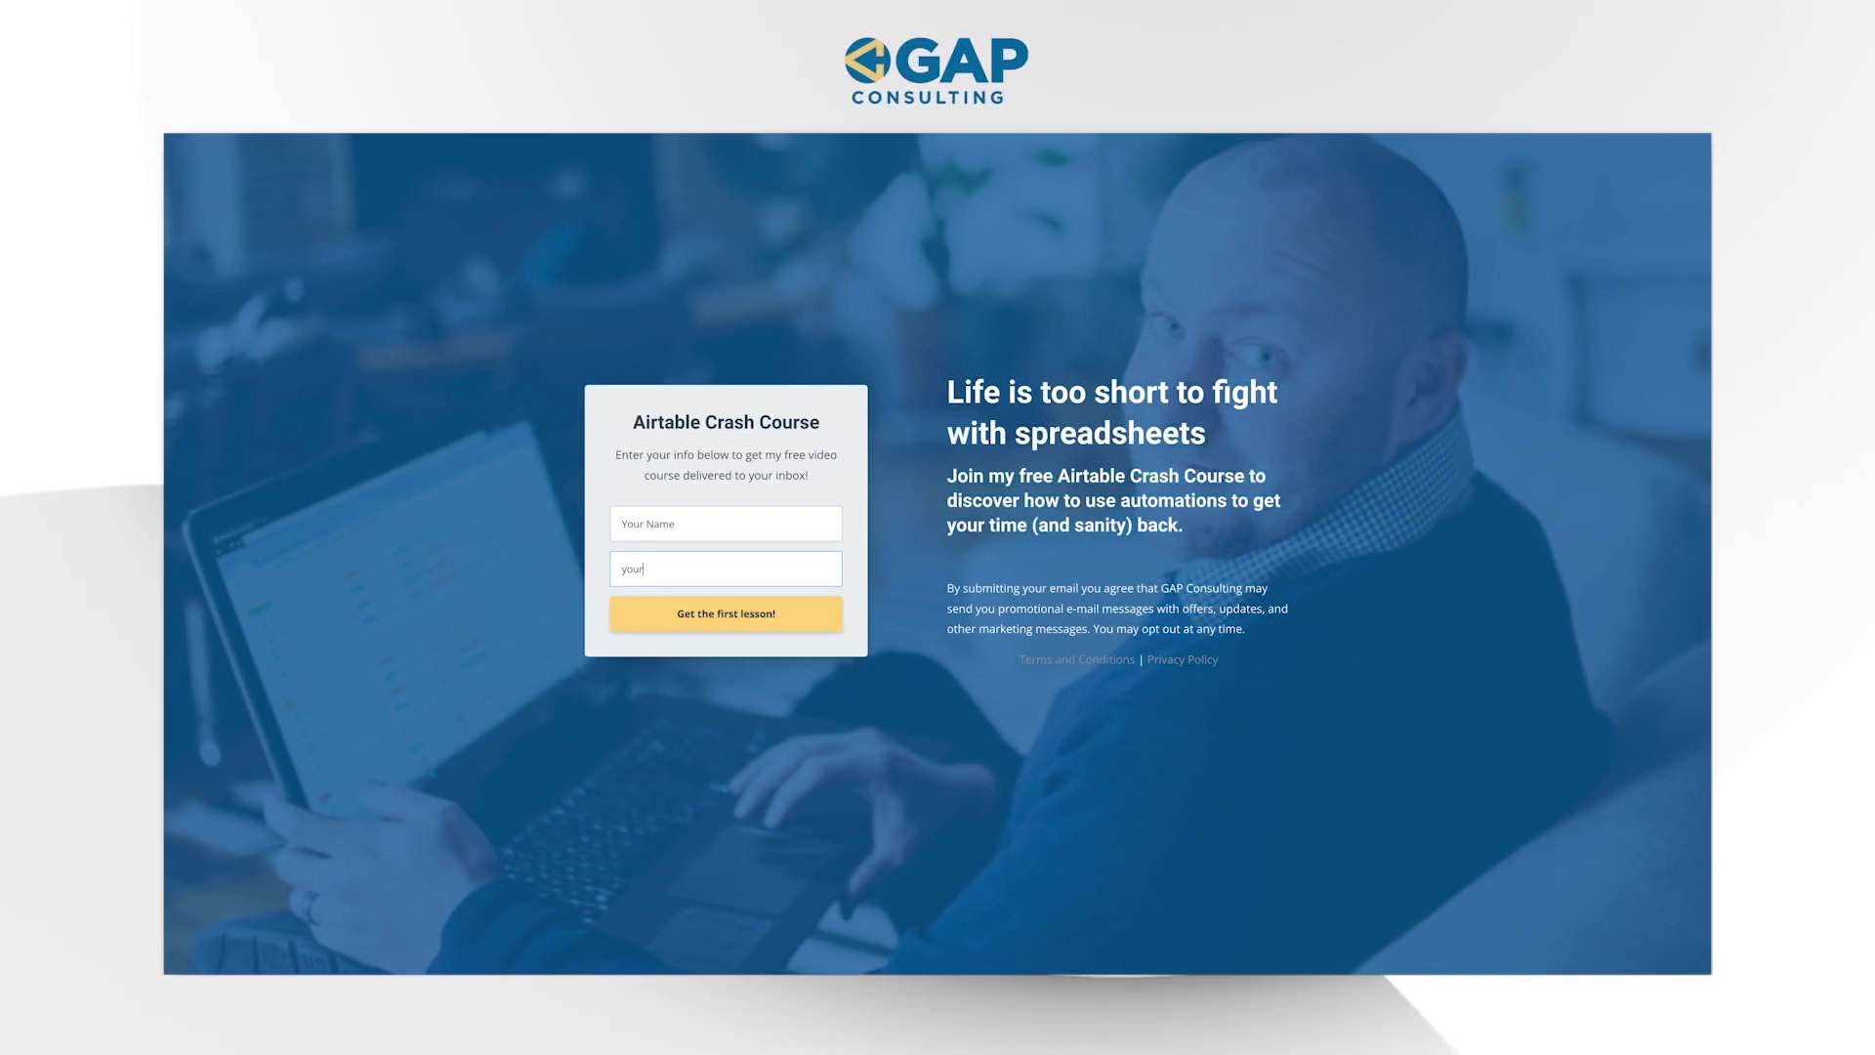
type("mail.com")
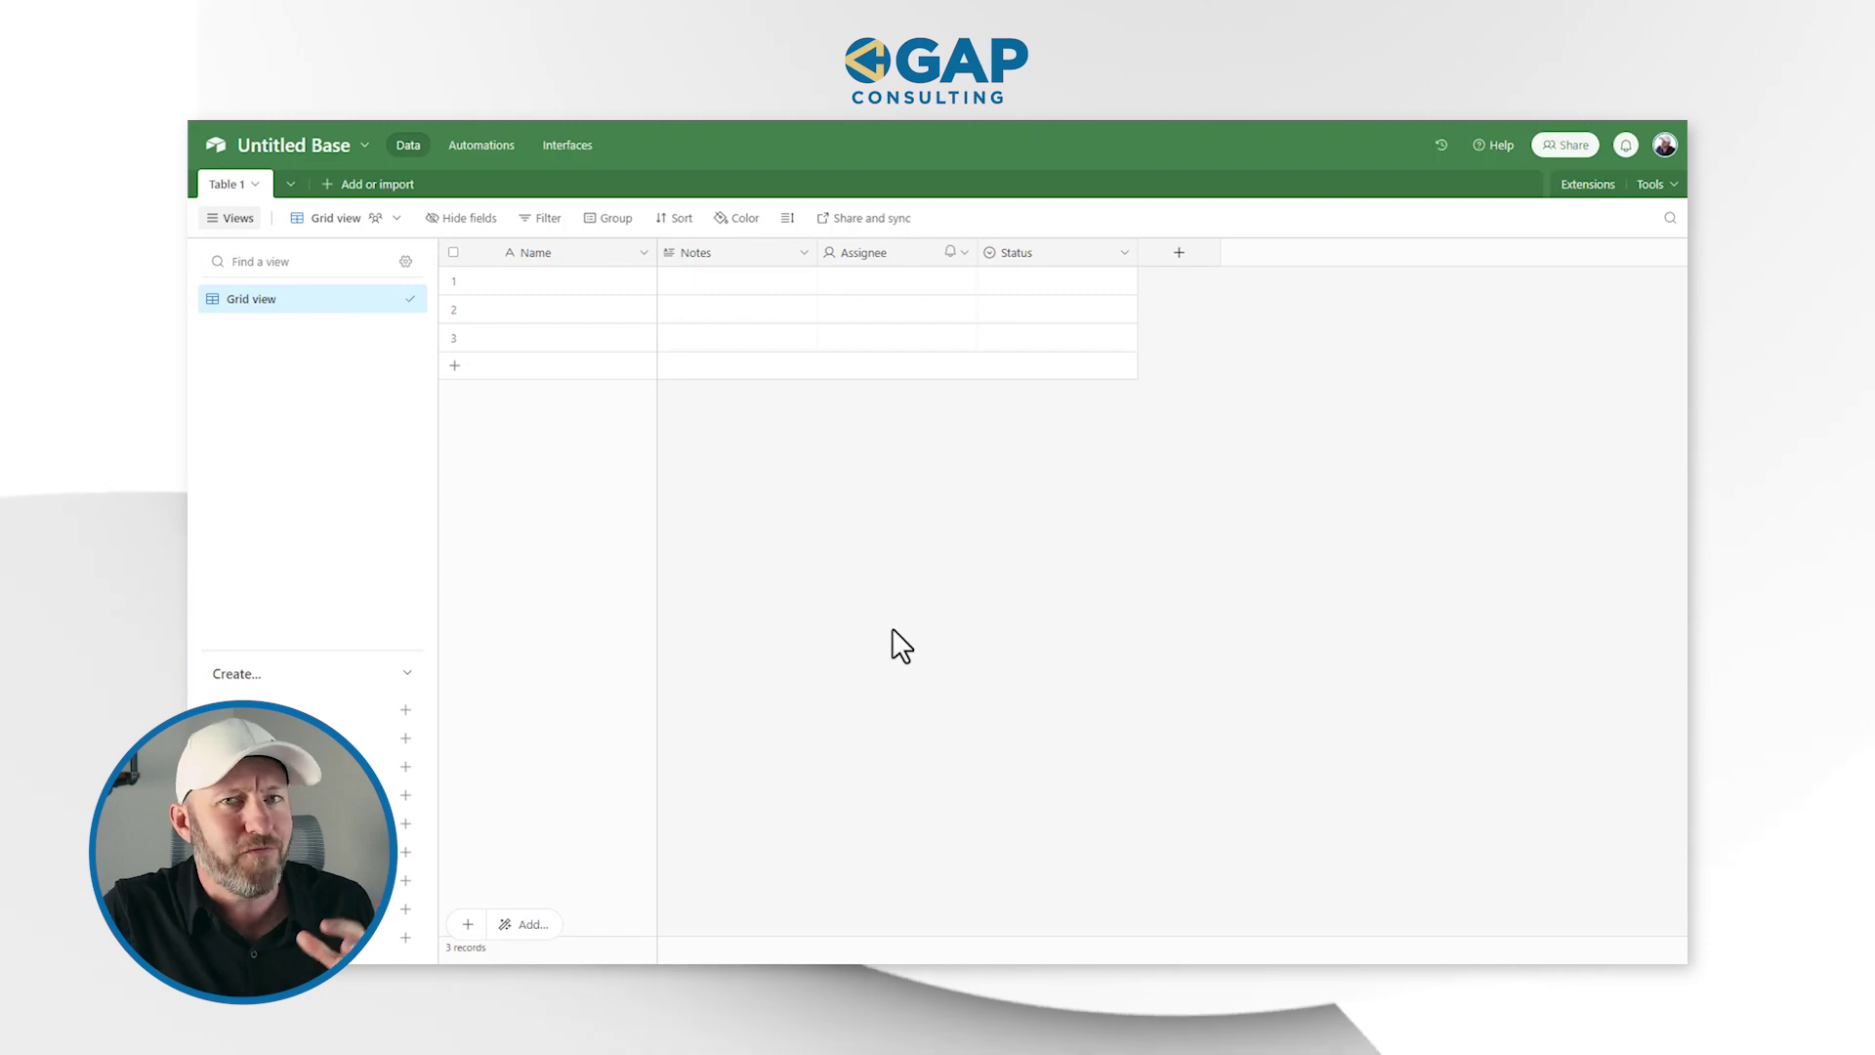
- Change the base's appearance colour from the default green to the dark cyan-blue shade
left_click(364, 146)
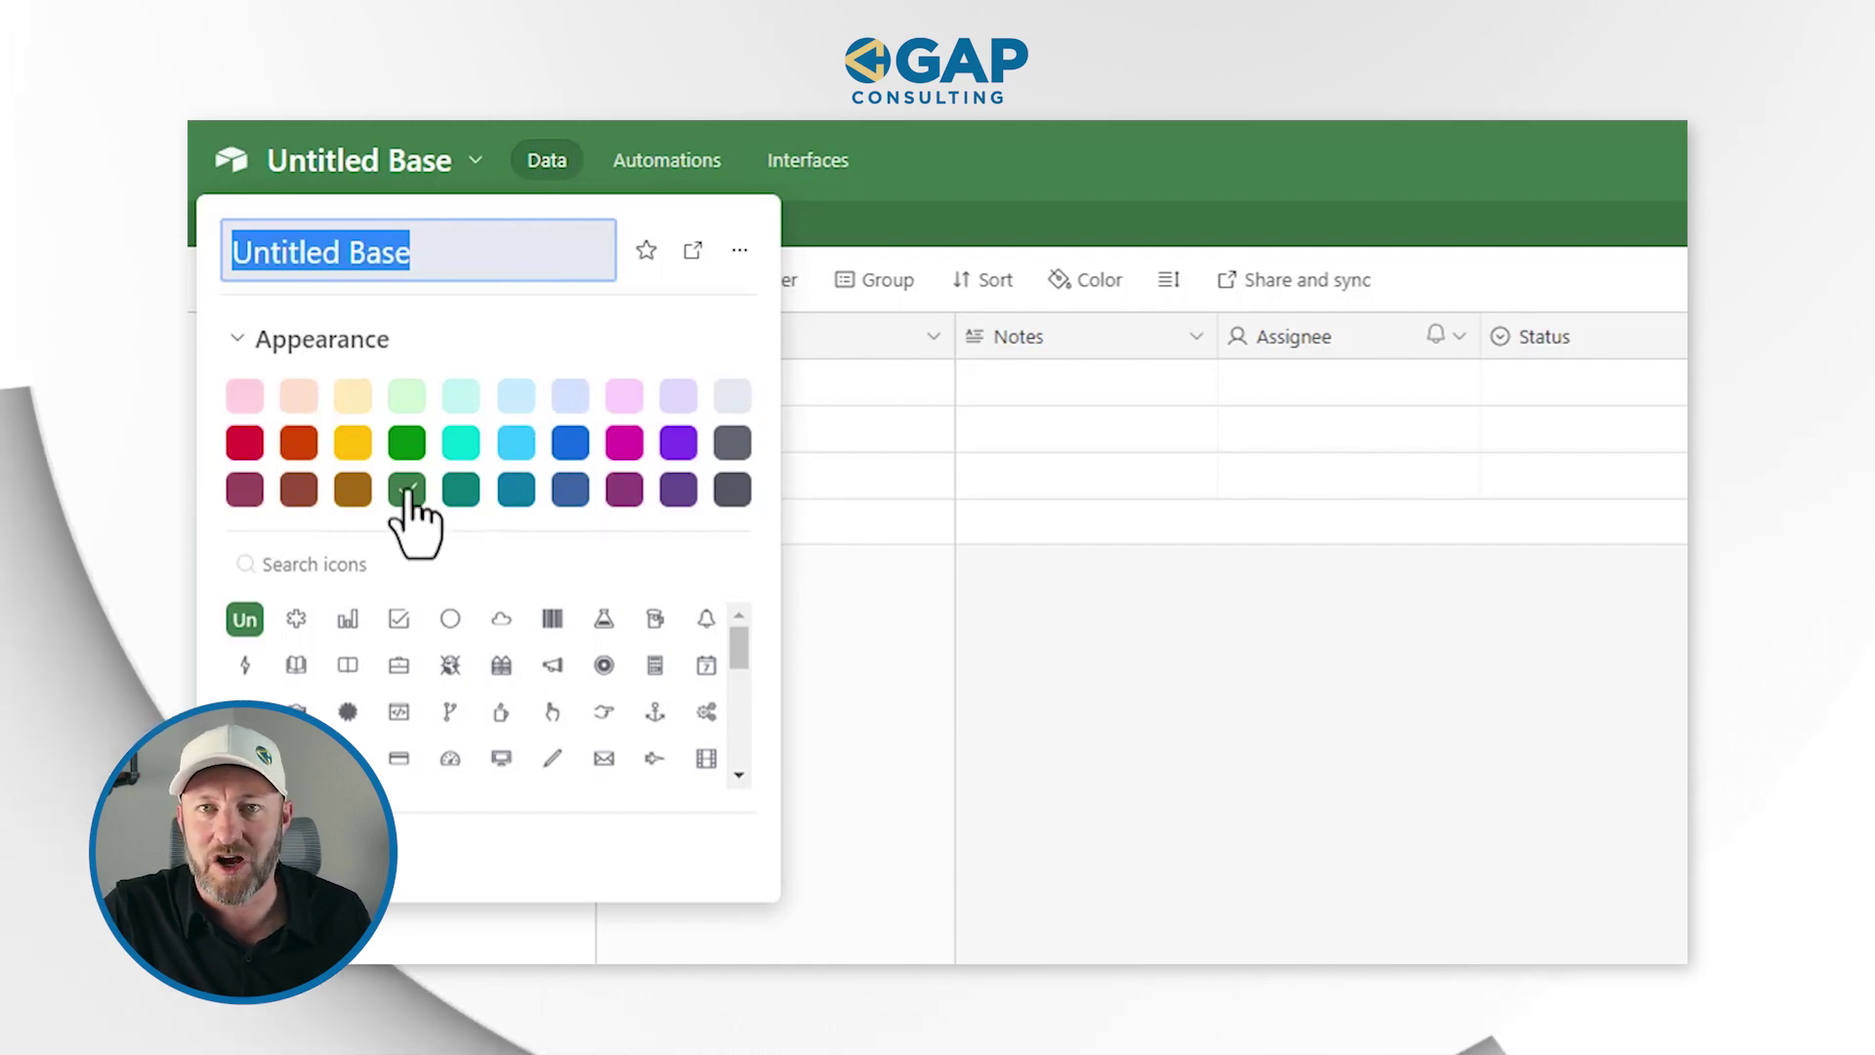
left_click(517, 491)
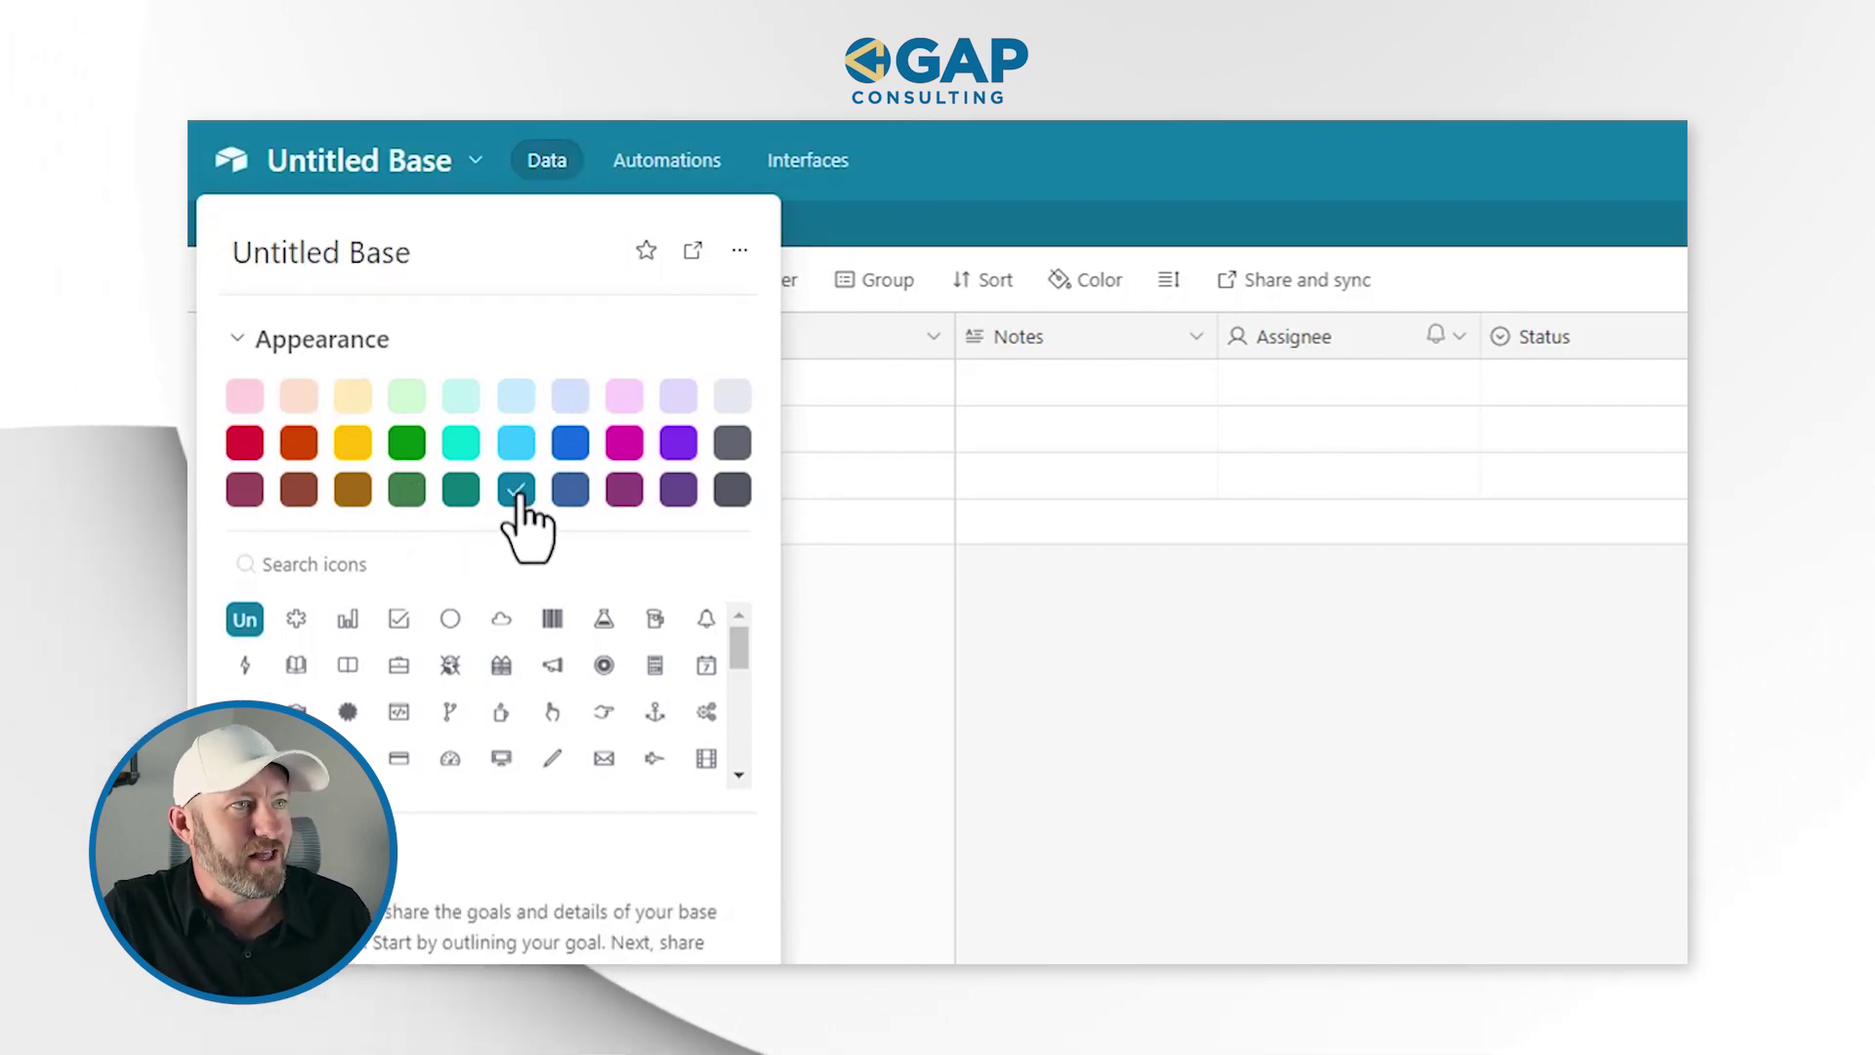
left_click(624, 491)
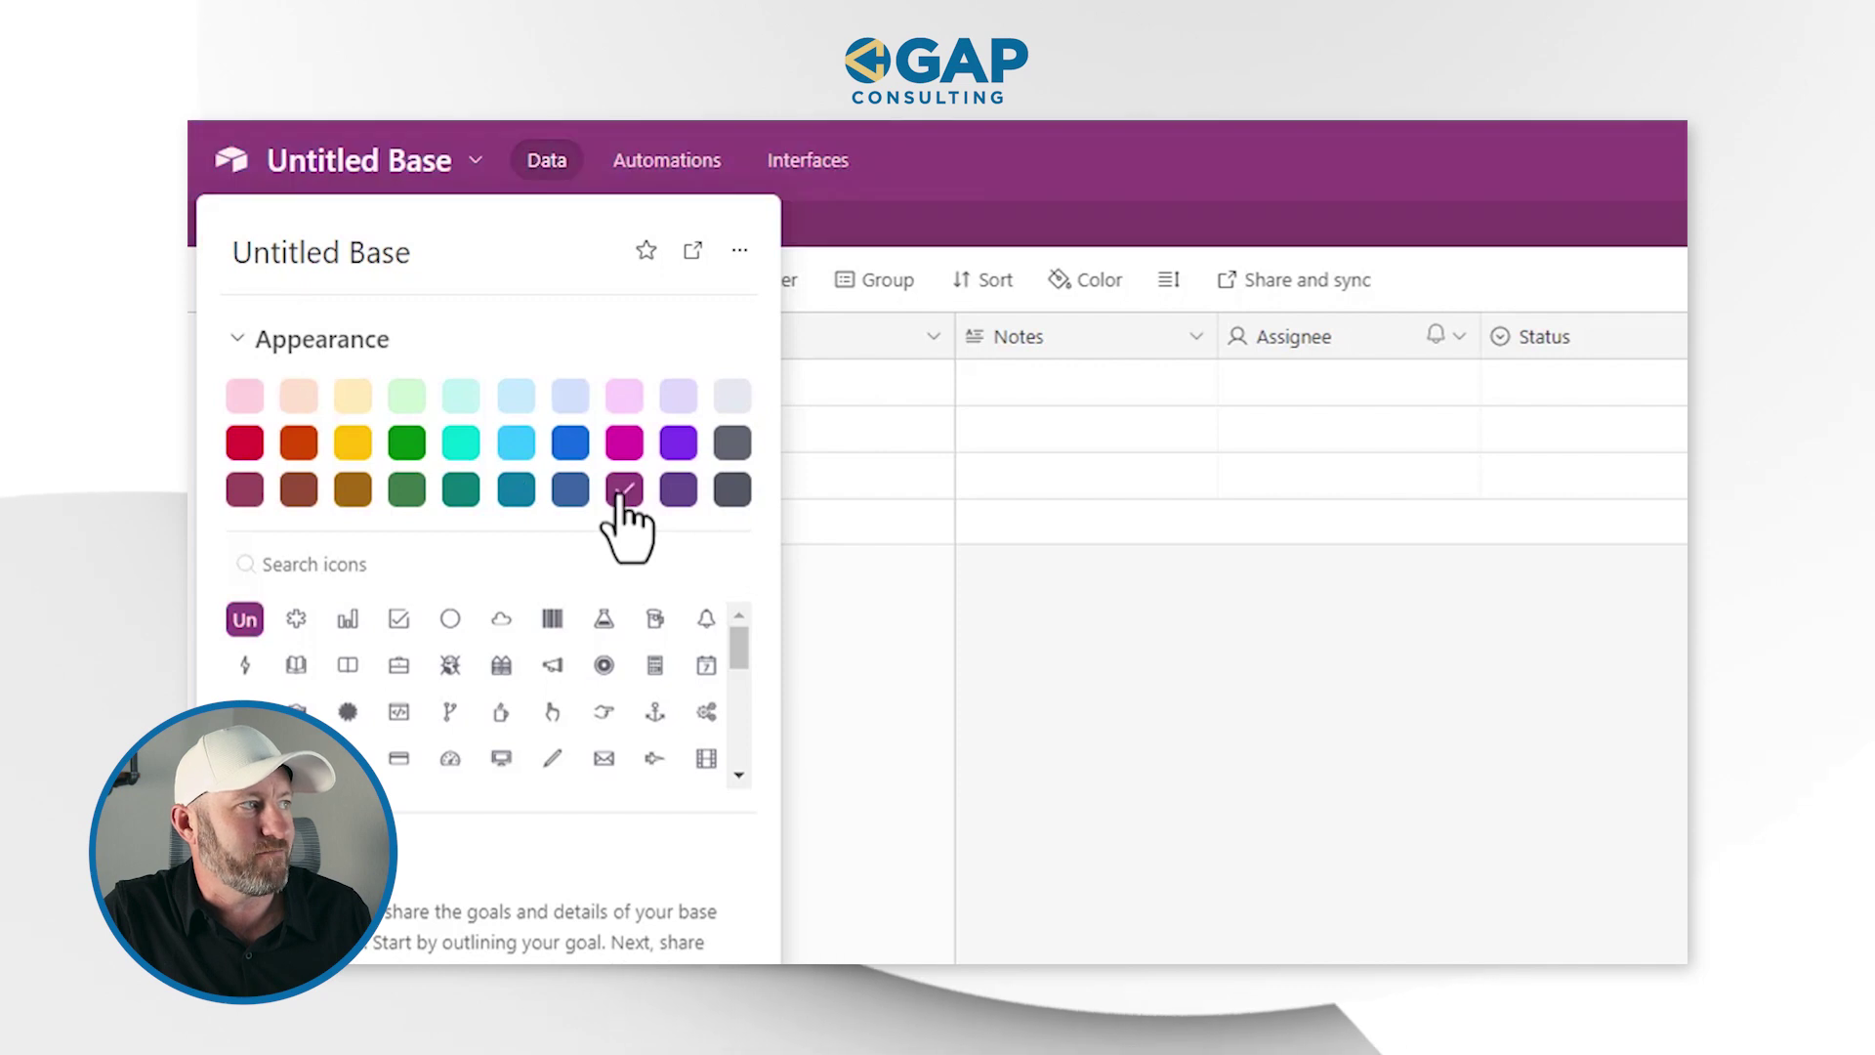
left_click(518, 492)
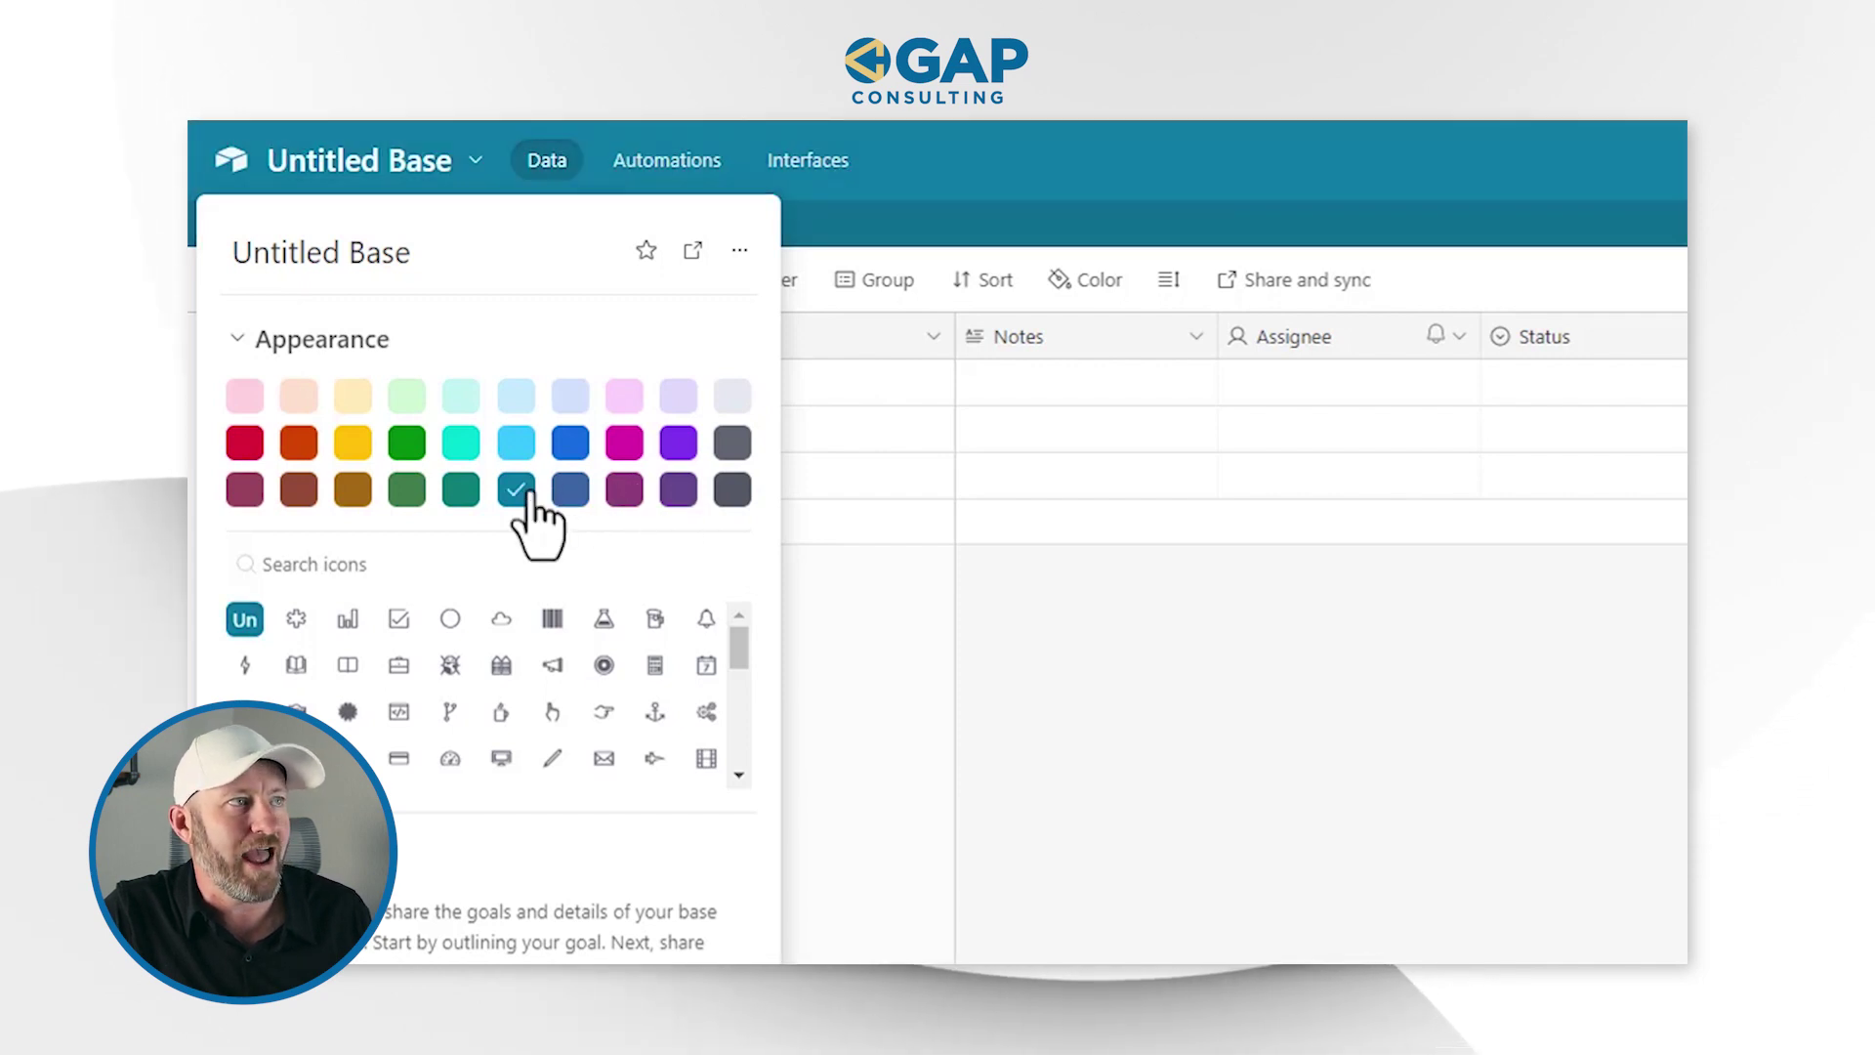
left_click(1115, 653)
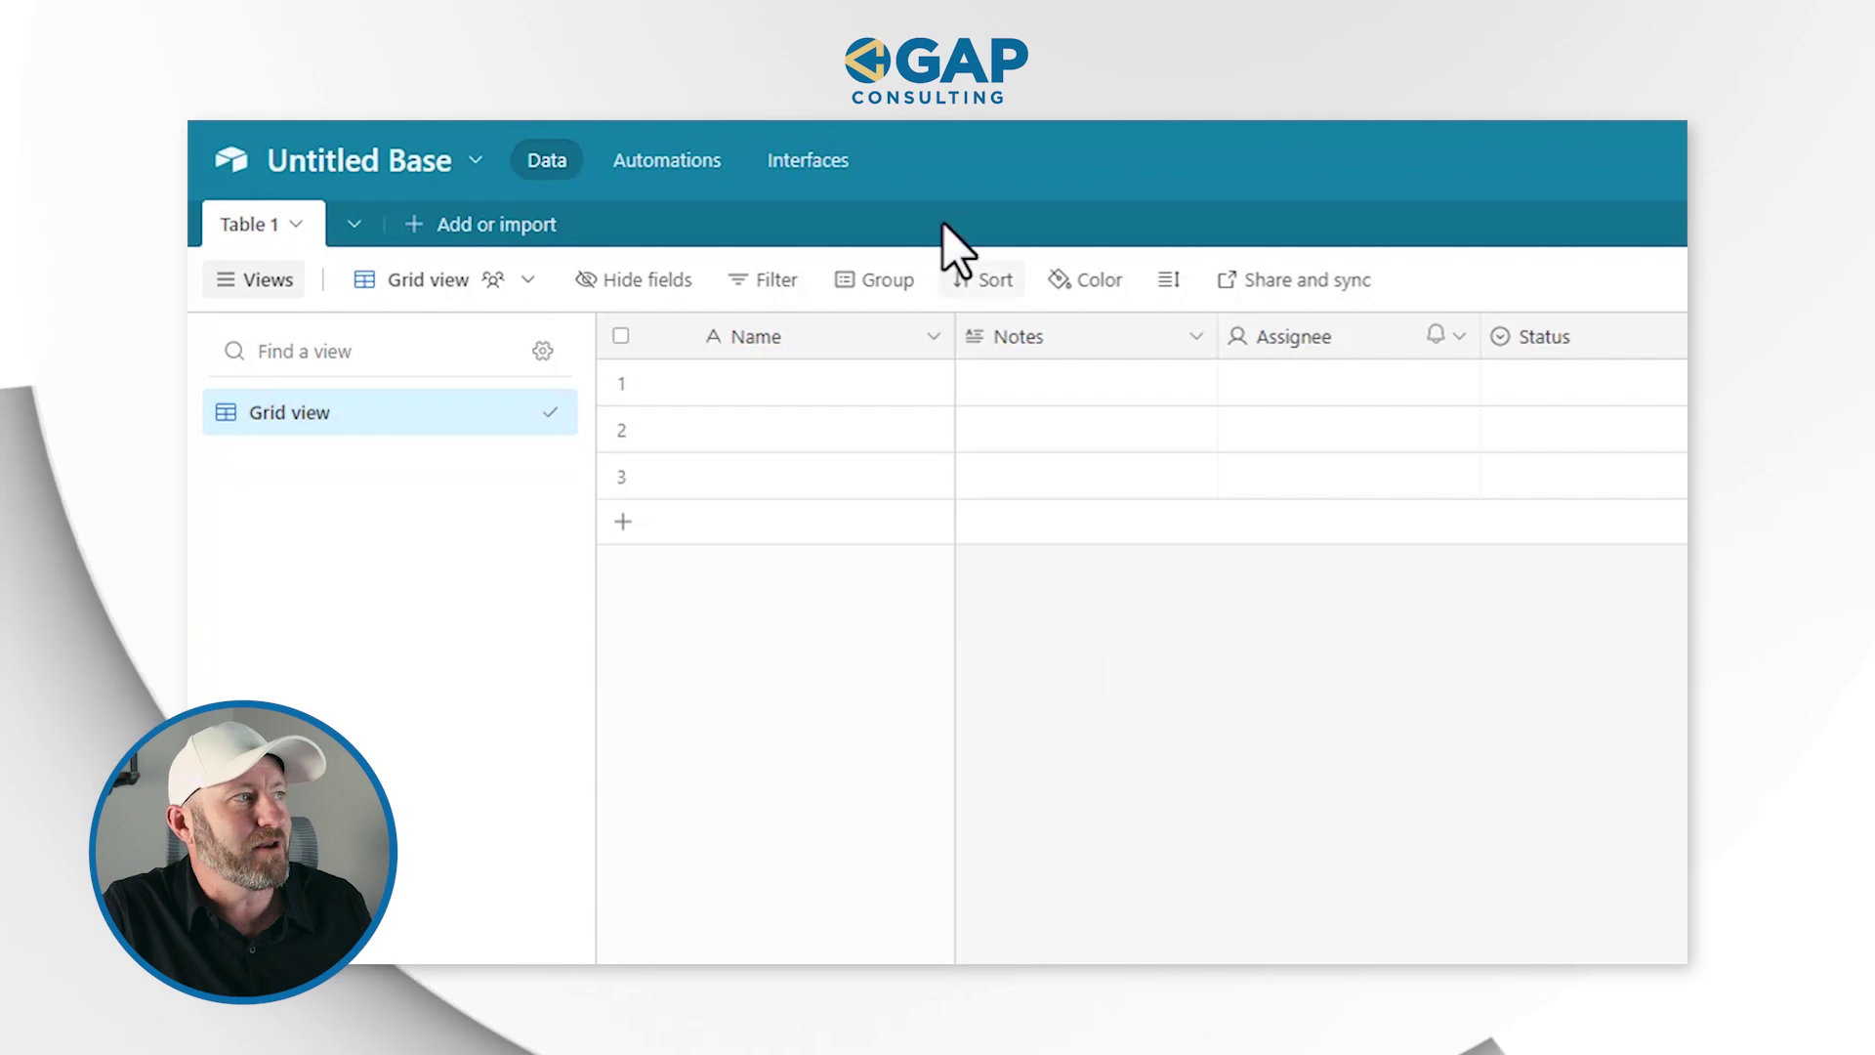
- Rename the untitled base as Certification
left_click(341, 159)
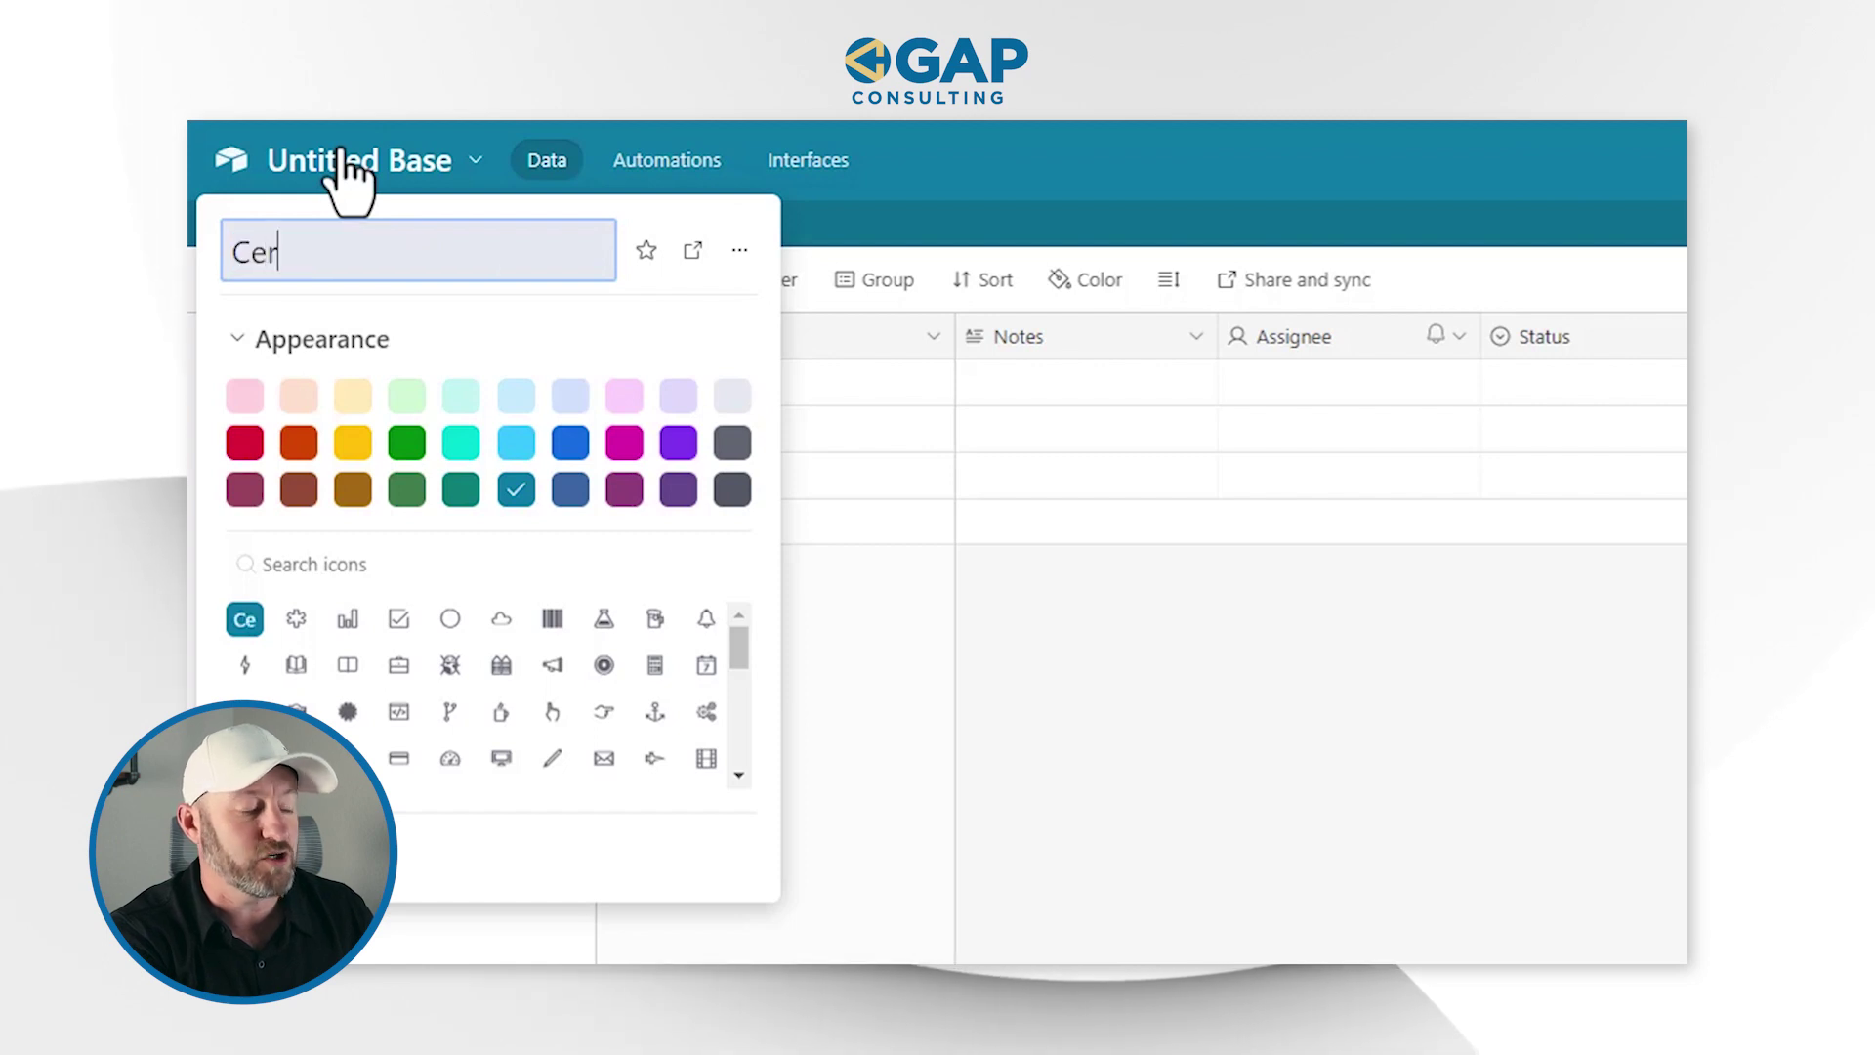
type("Certification")
key("Return")
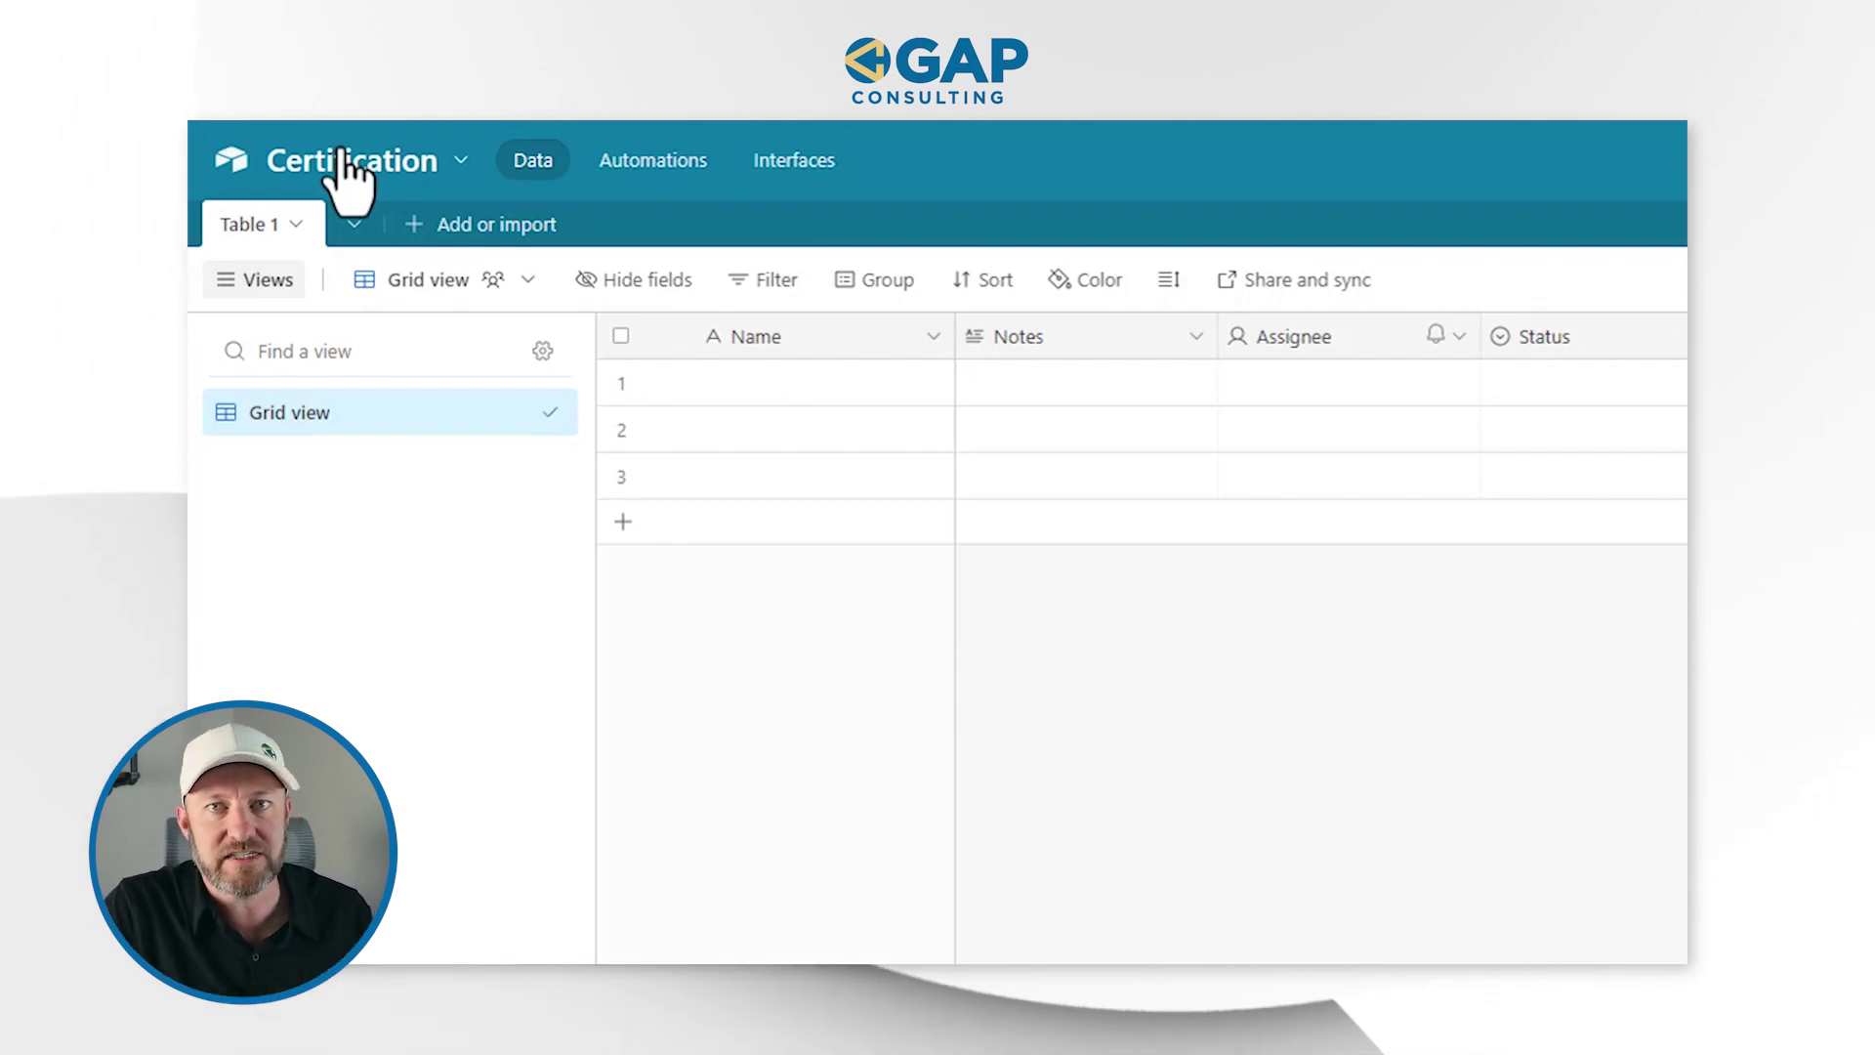
- Rename the base's first table as Staff
double_click(249, 239)
type("Staff")
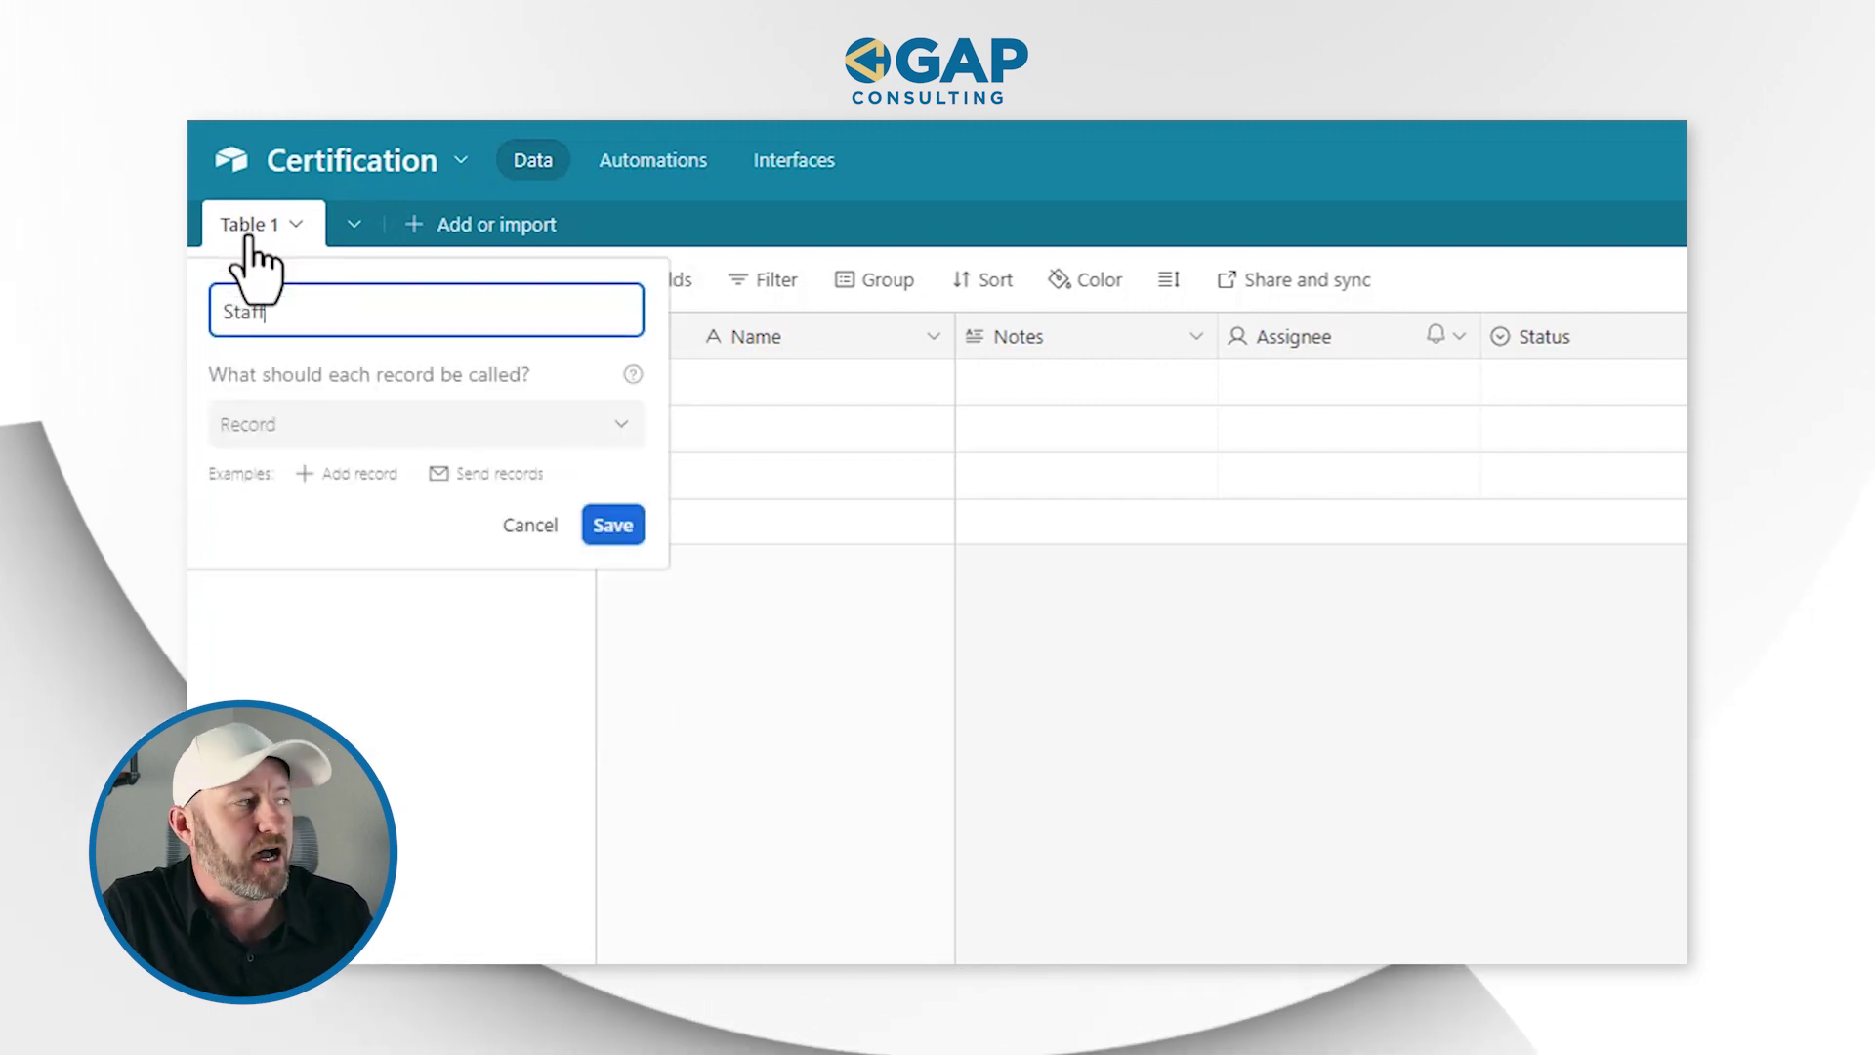
left_click(612, 527)
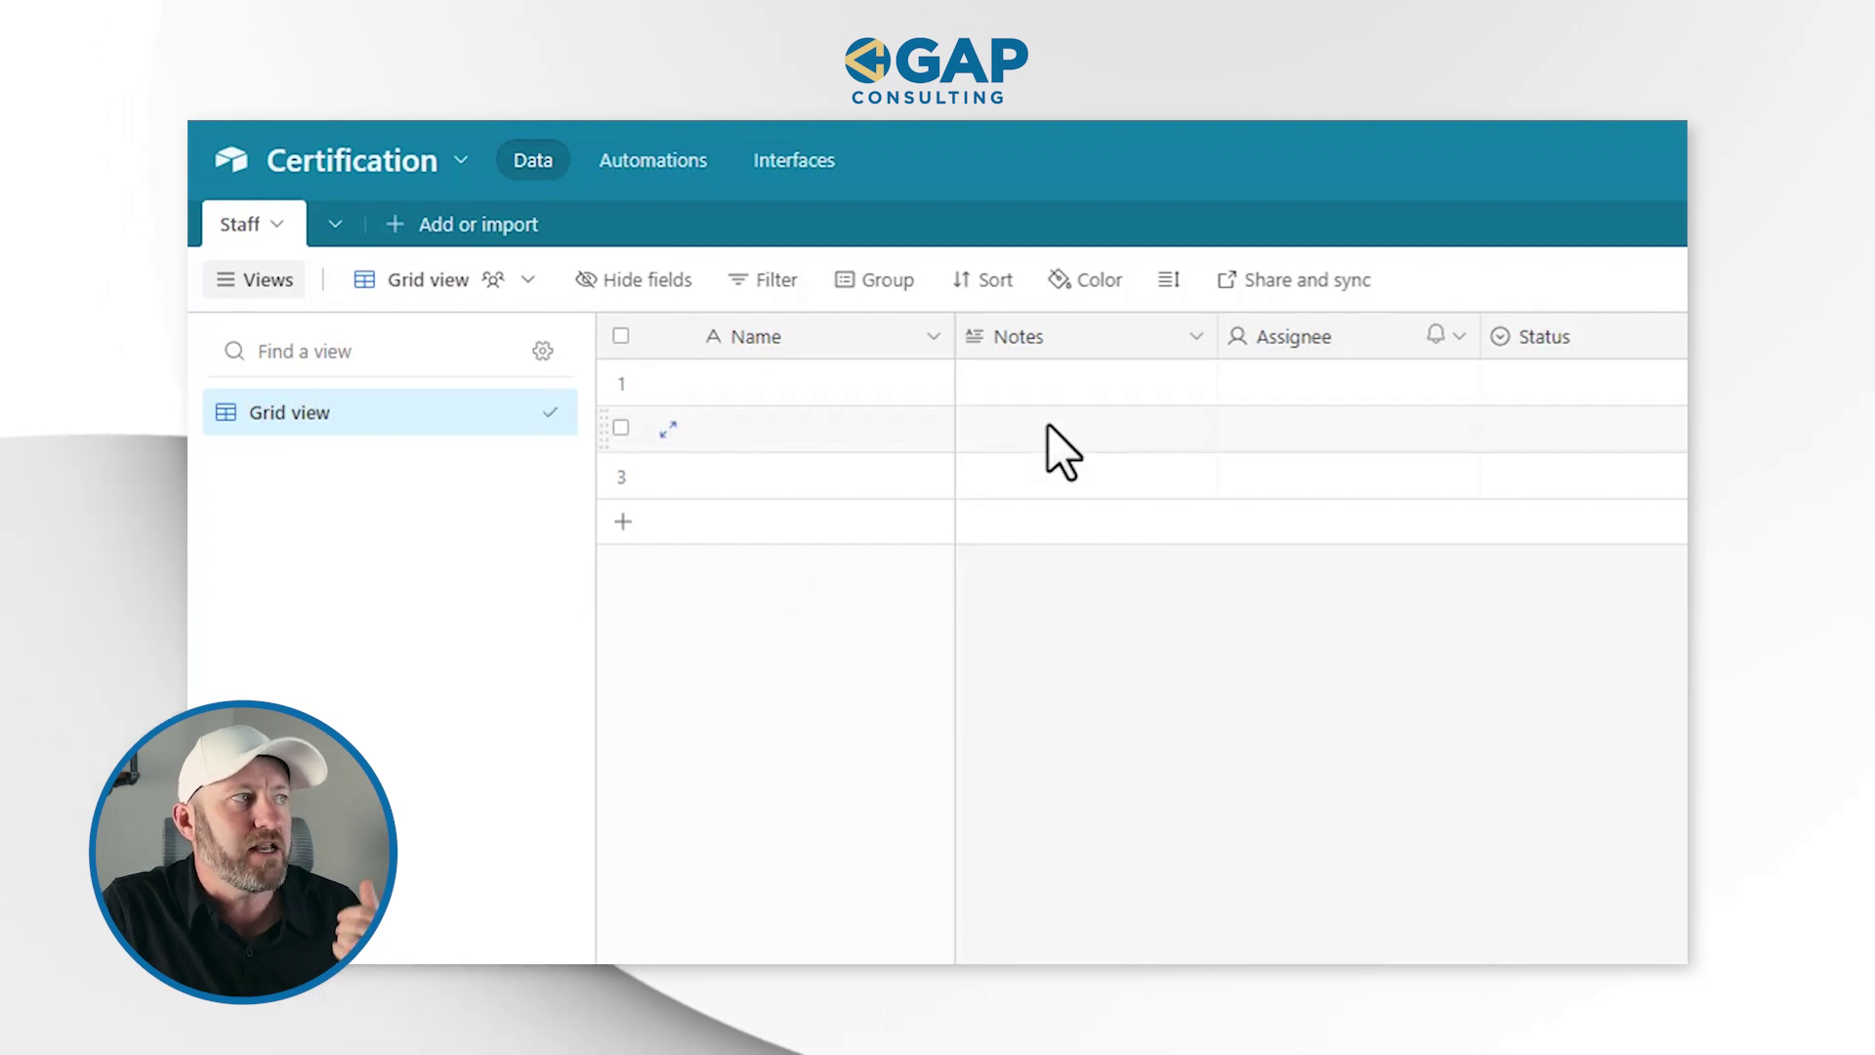
- Examine the Assignee field's user settings and the list of users offered in one of its cells
double_click(1321, 340)
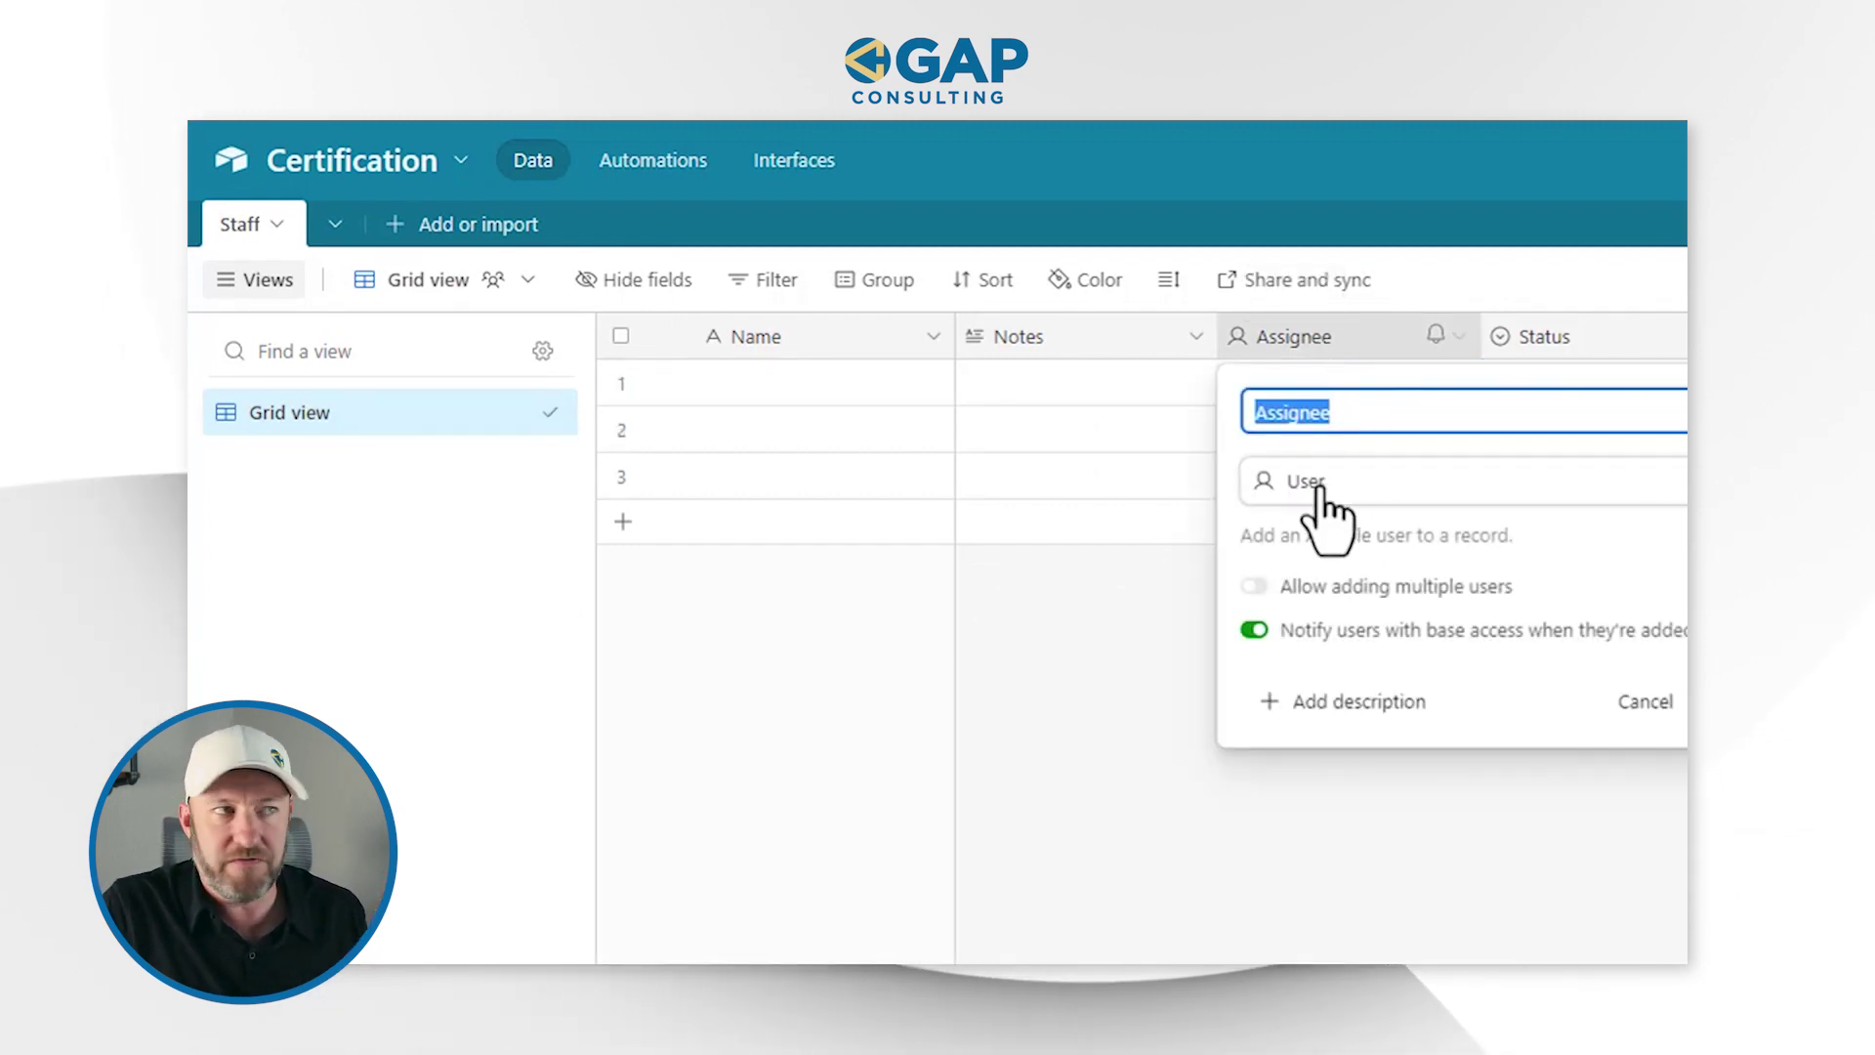
key("Escape")
double_click(1279, 428)
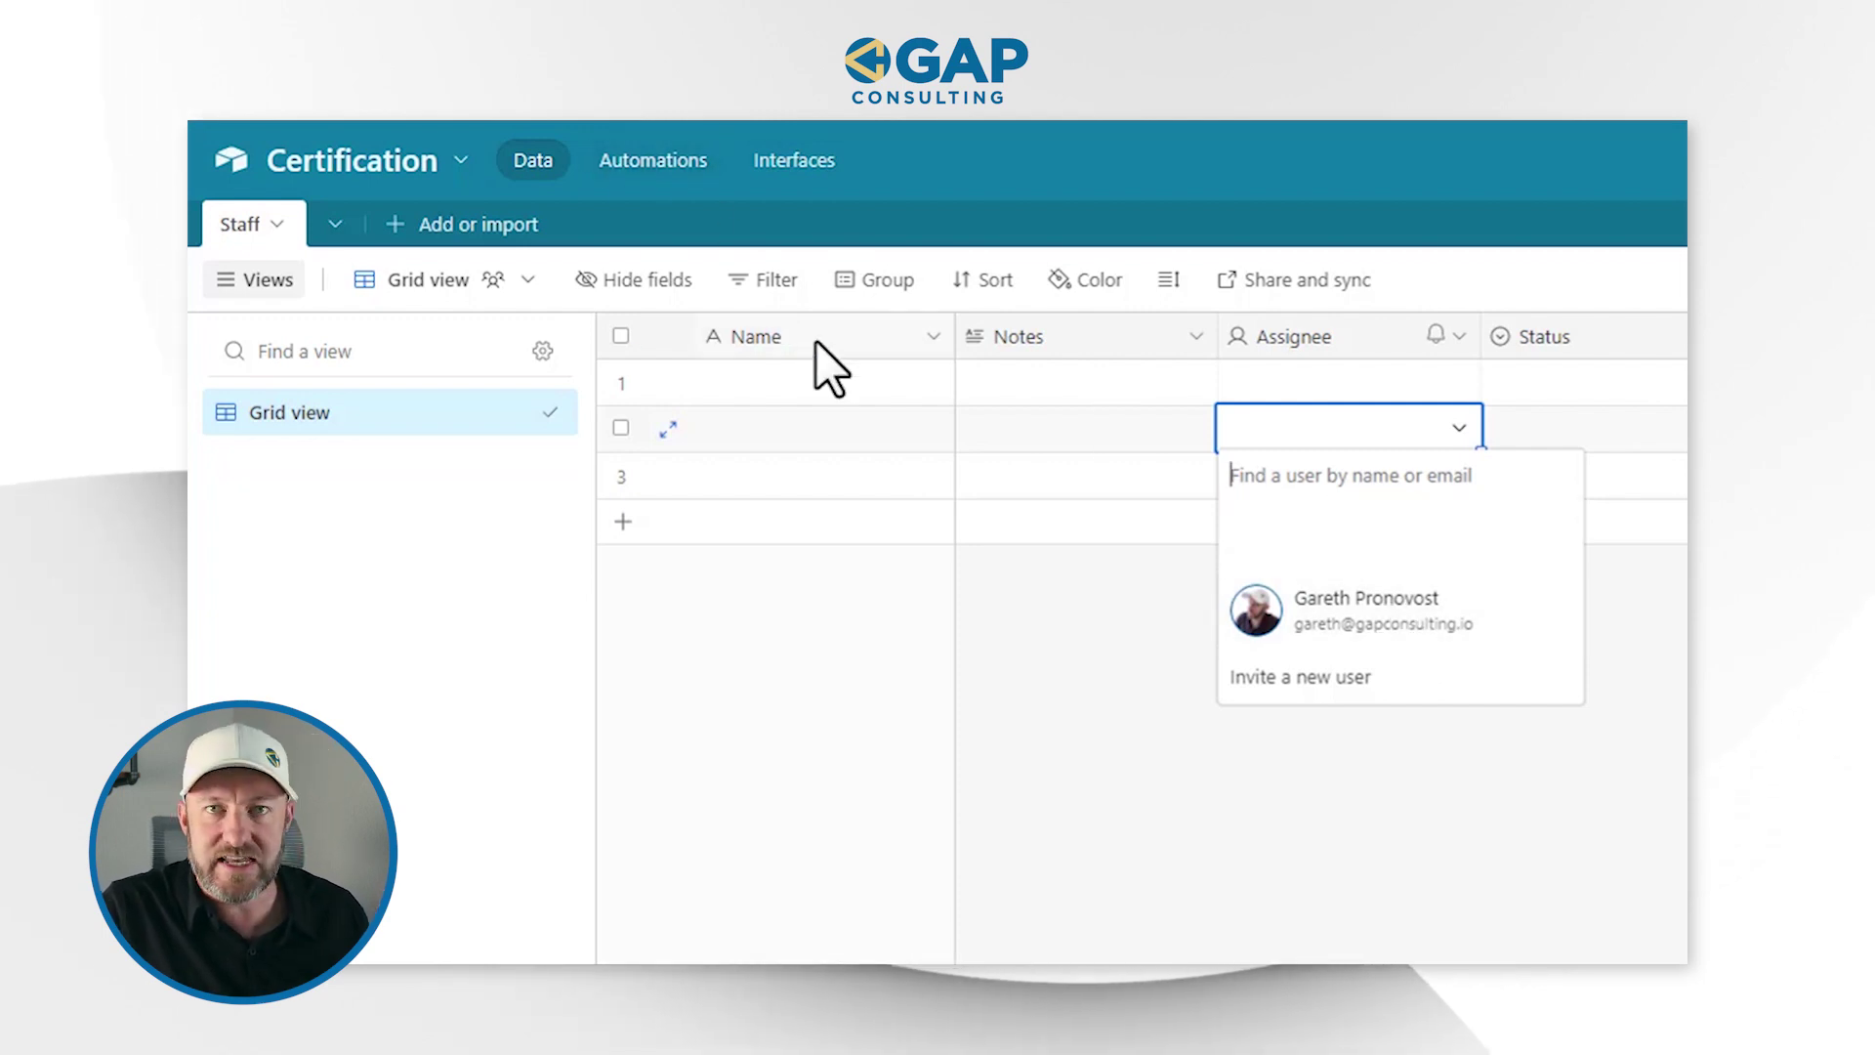
key("Escape")
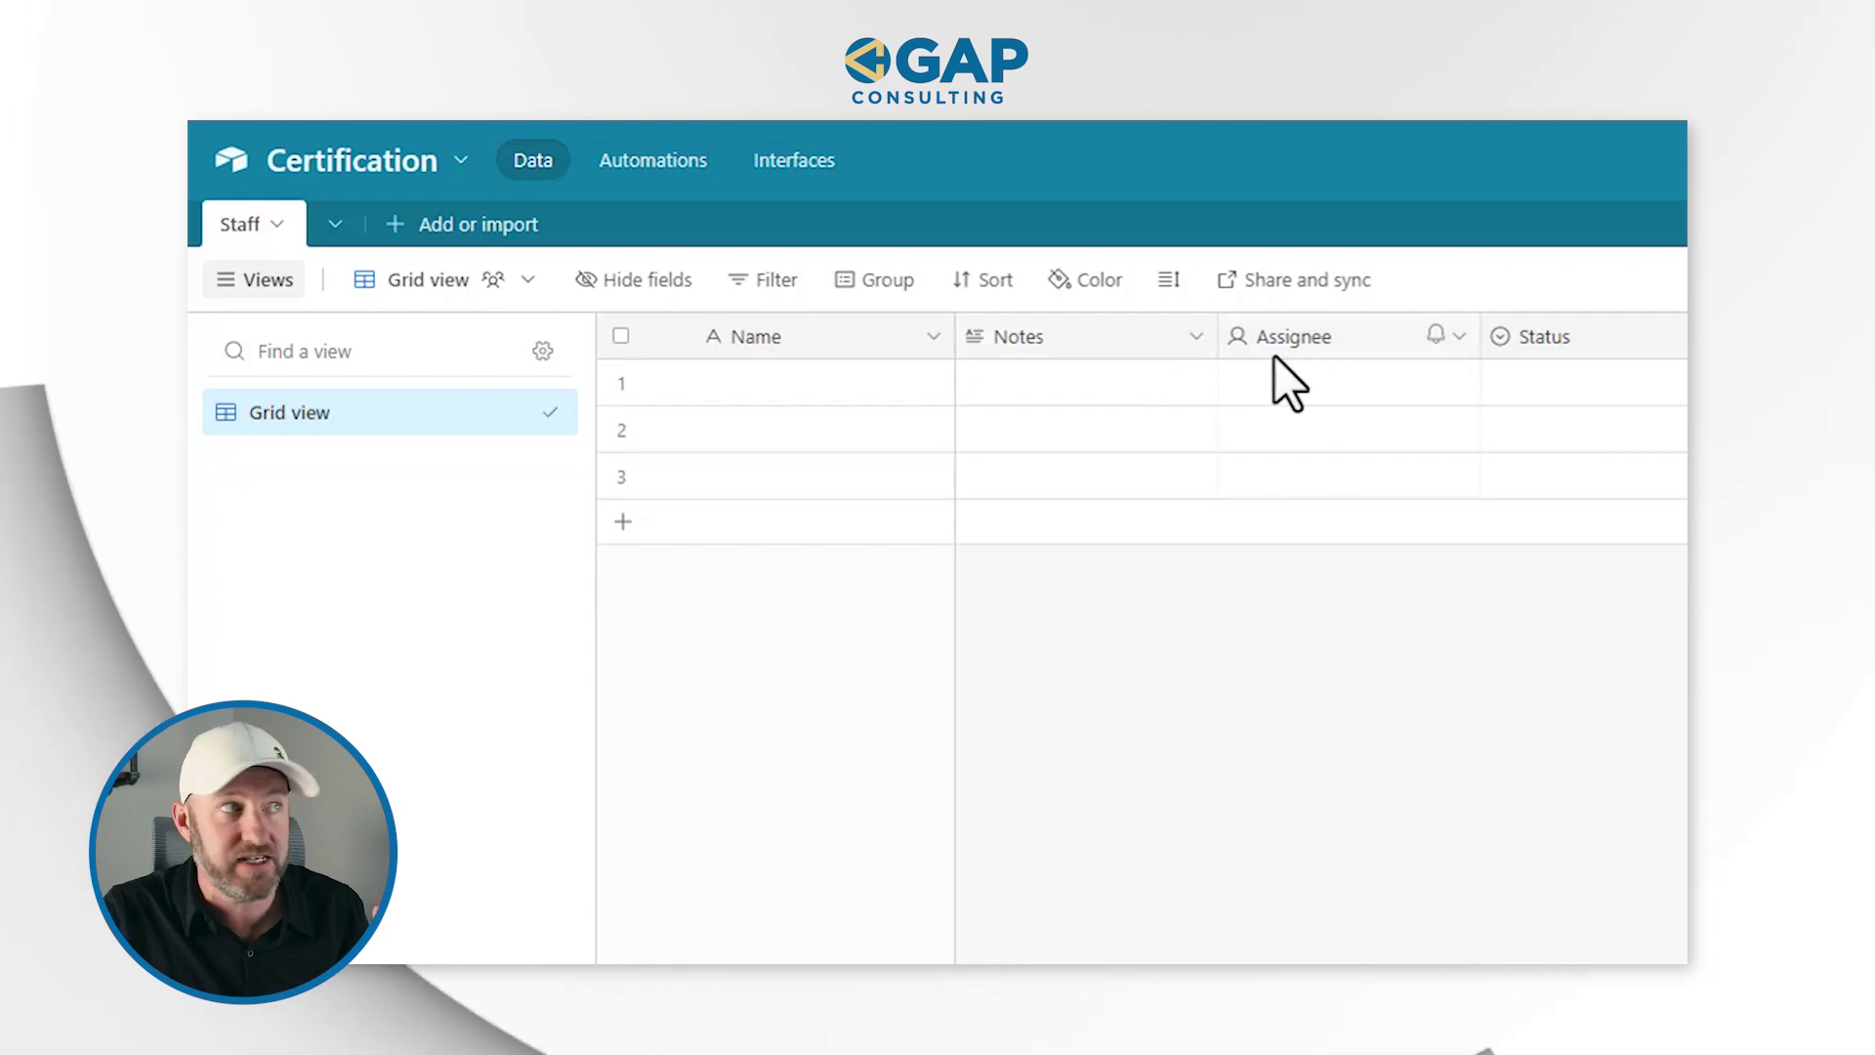
- Delete the Notes and Status fields from the Staff table
right_click(1053, 338)
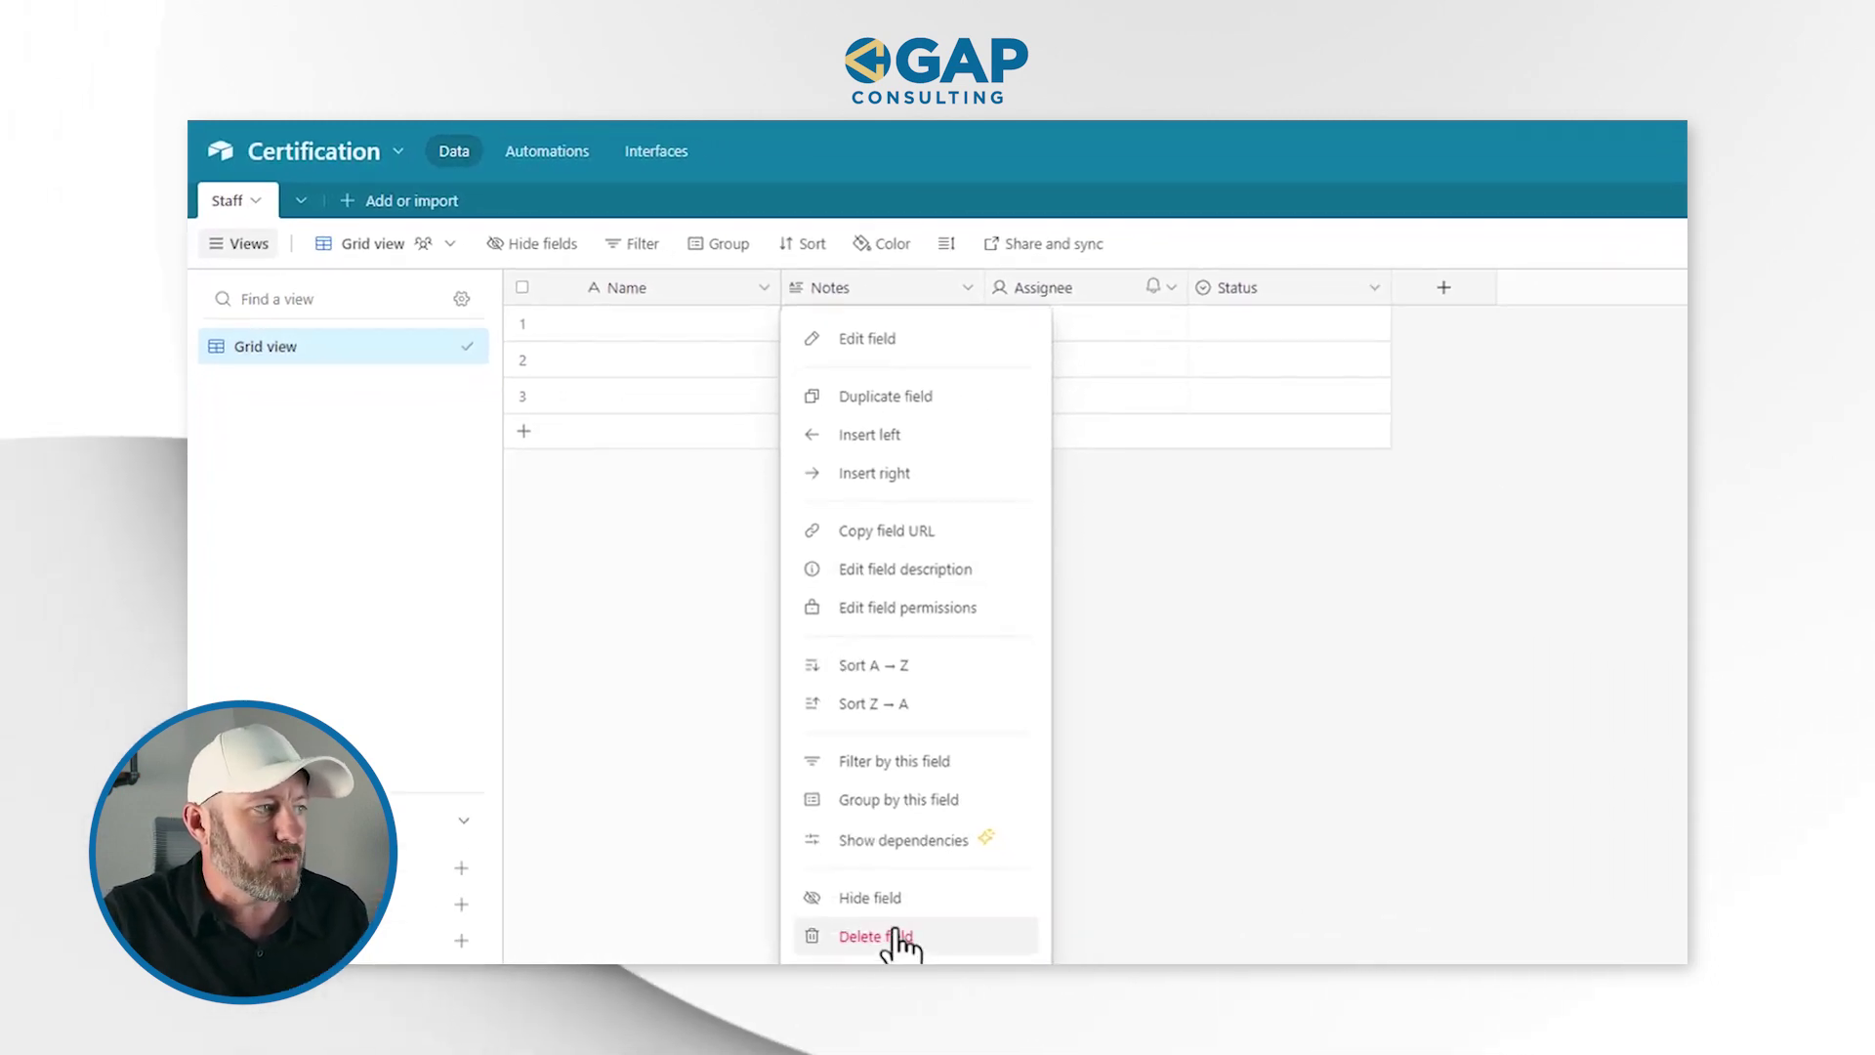
left_click(897, 937)
right_click(1058, 287)
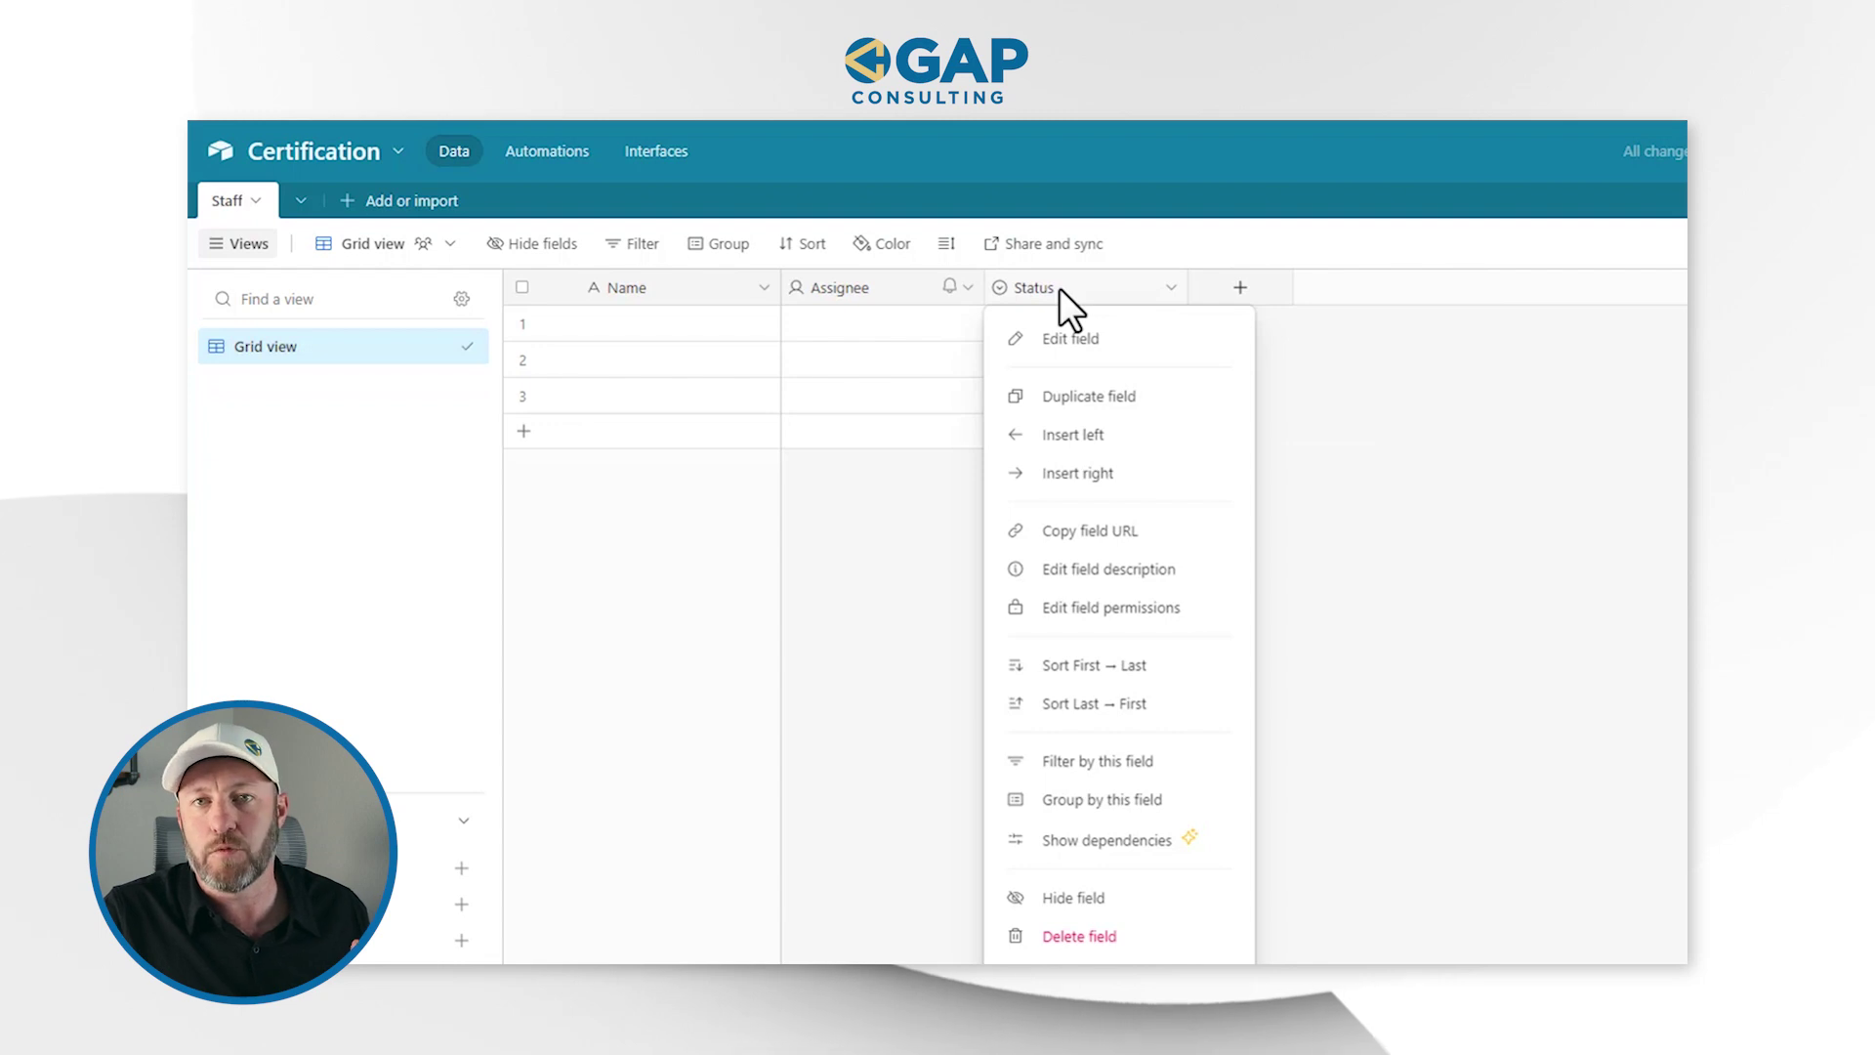
left_click(1078, 935)
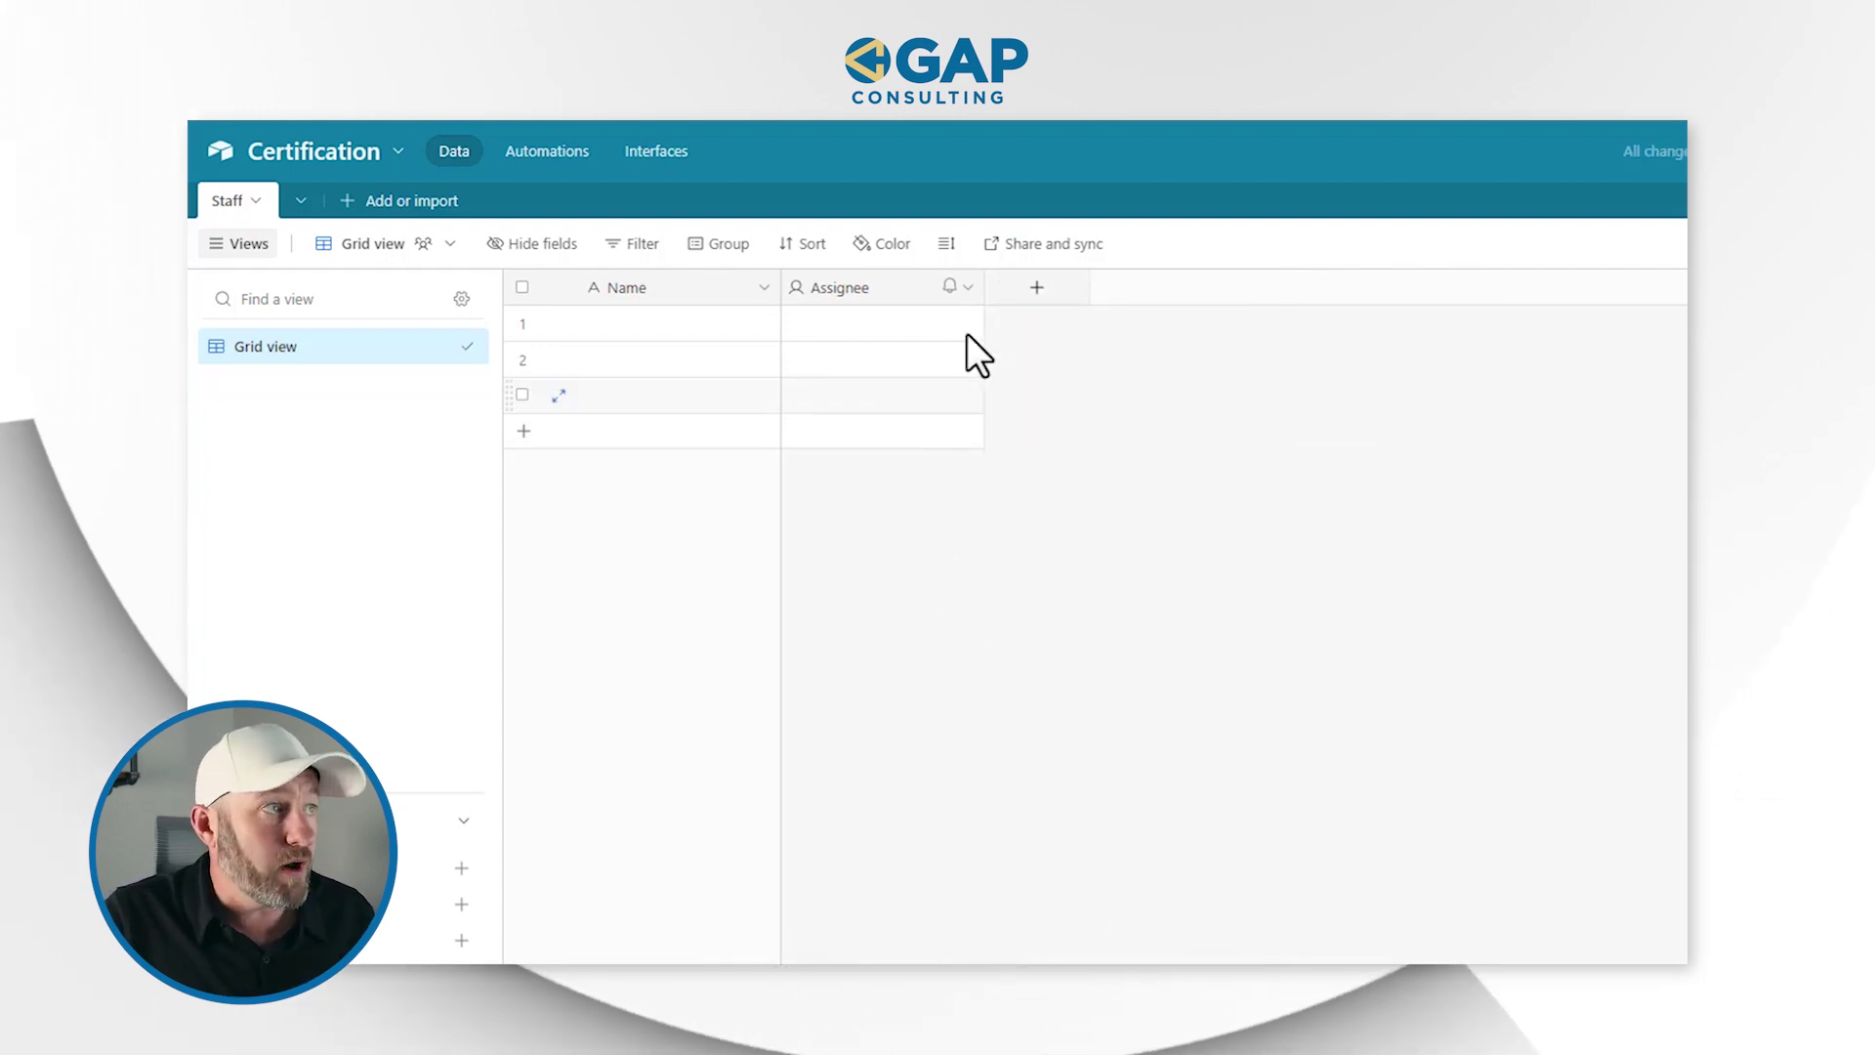
- Add a single line text field named First Name after the Assignee field
left_click(1037, 289)
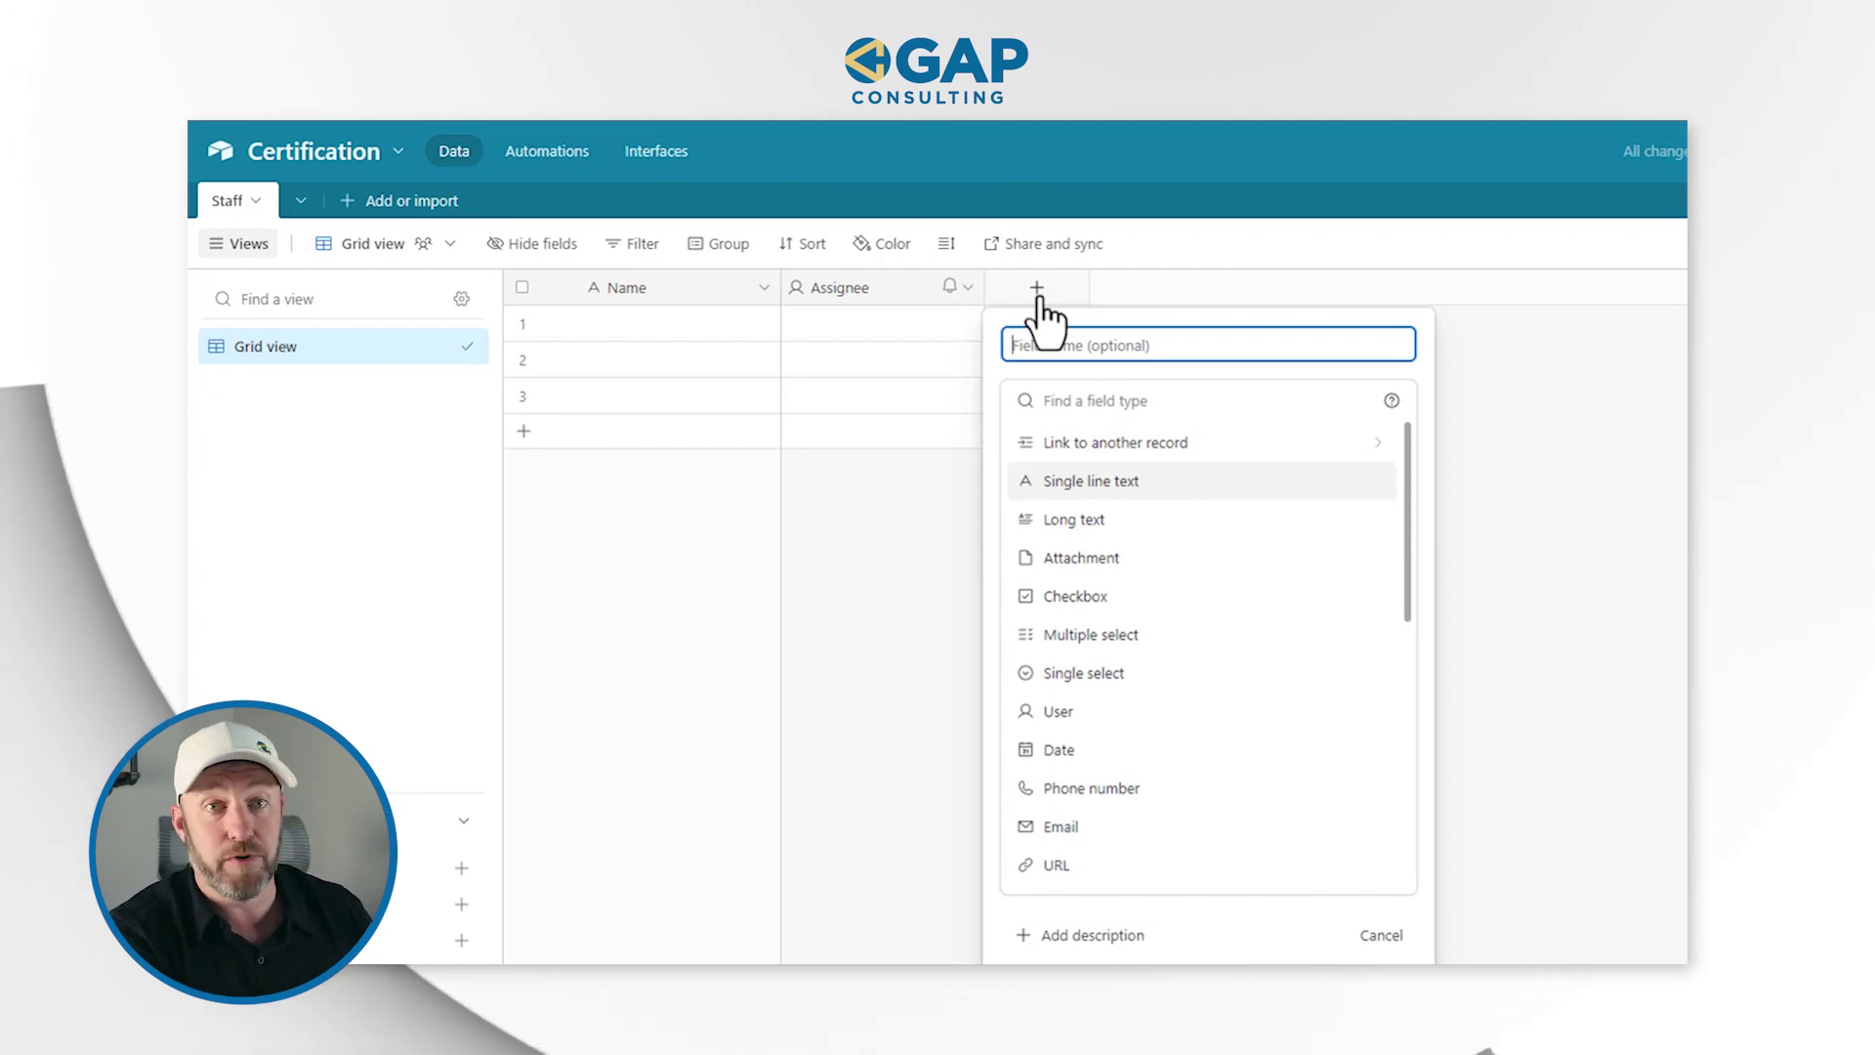
type("F")
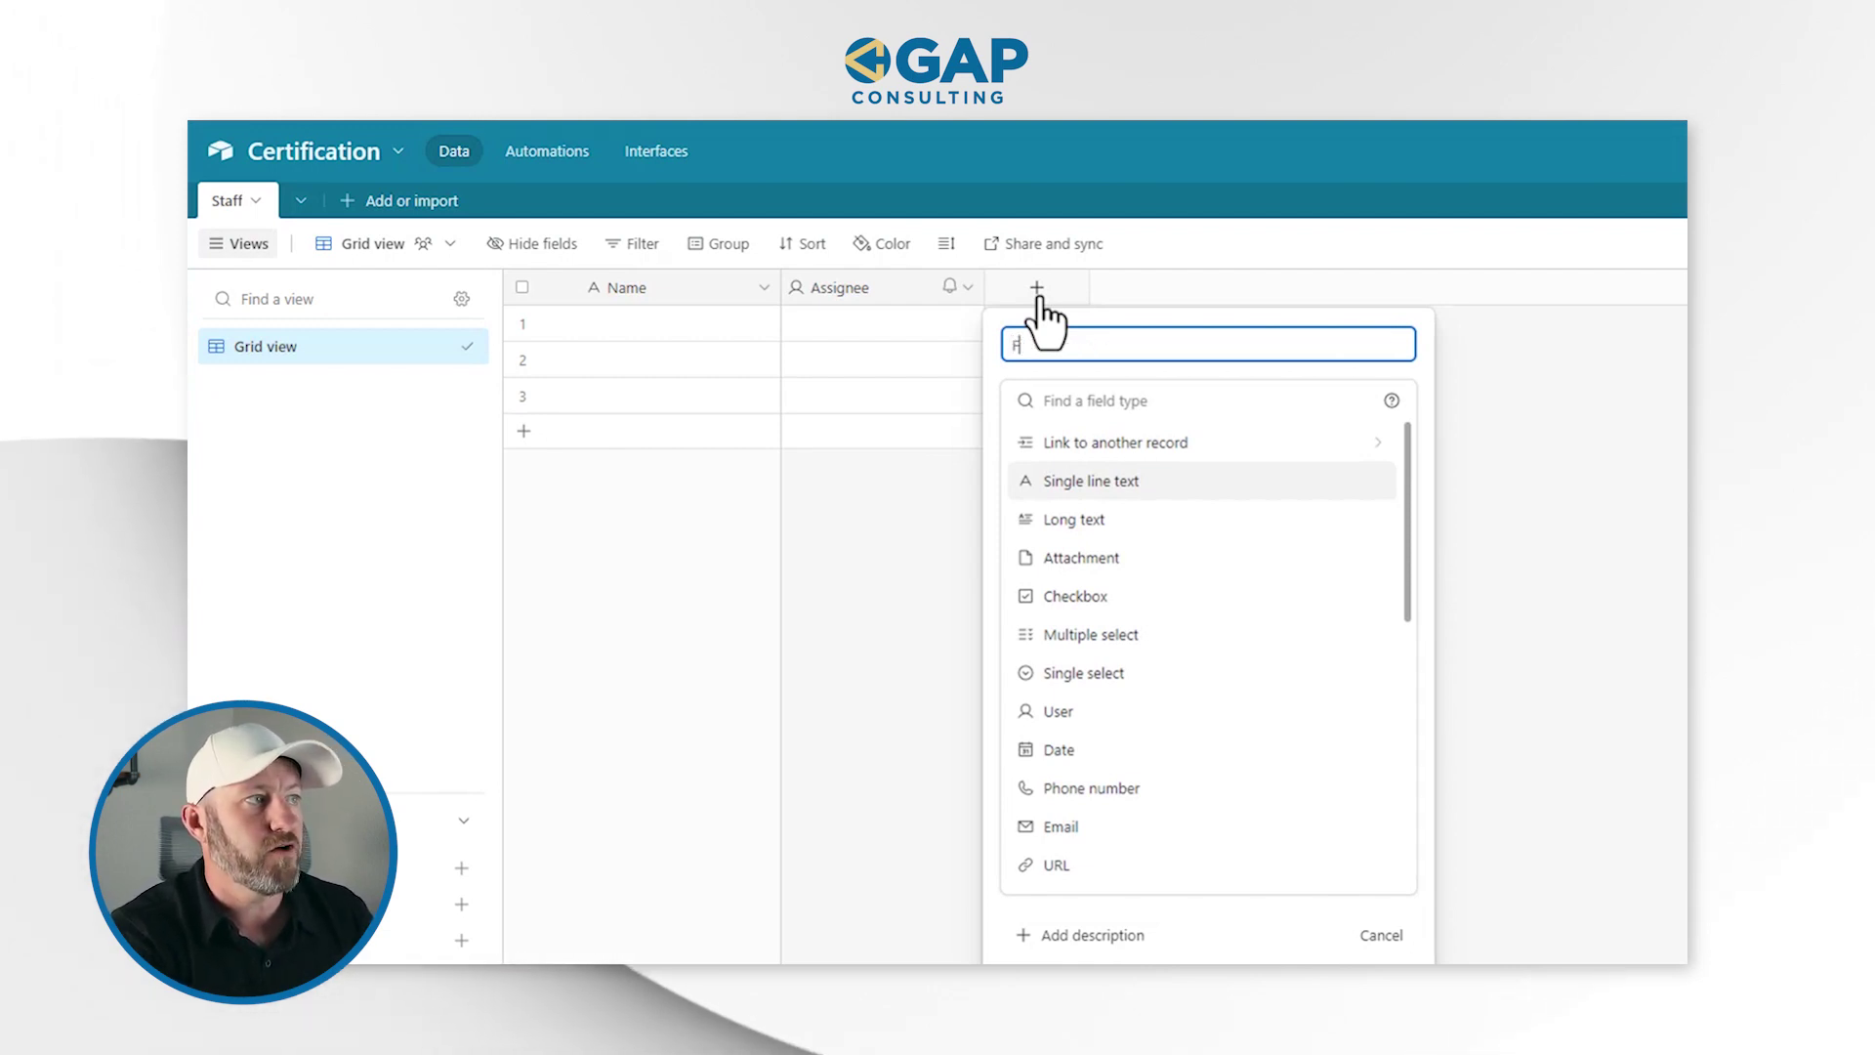
type("irst Name")
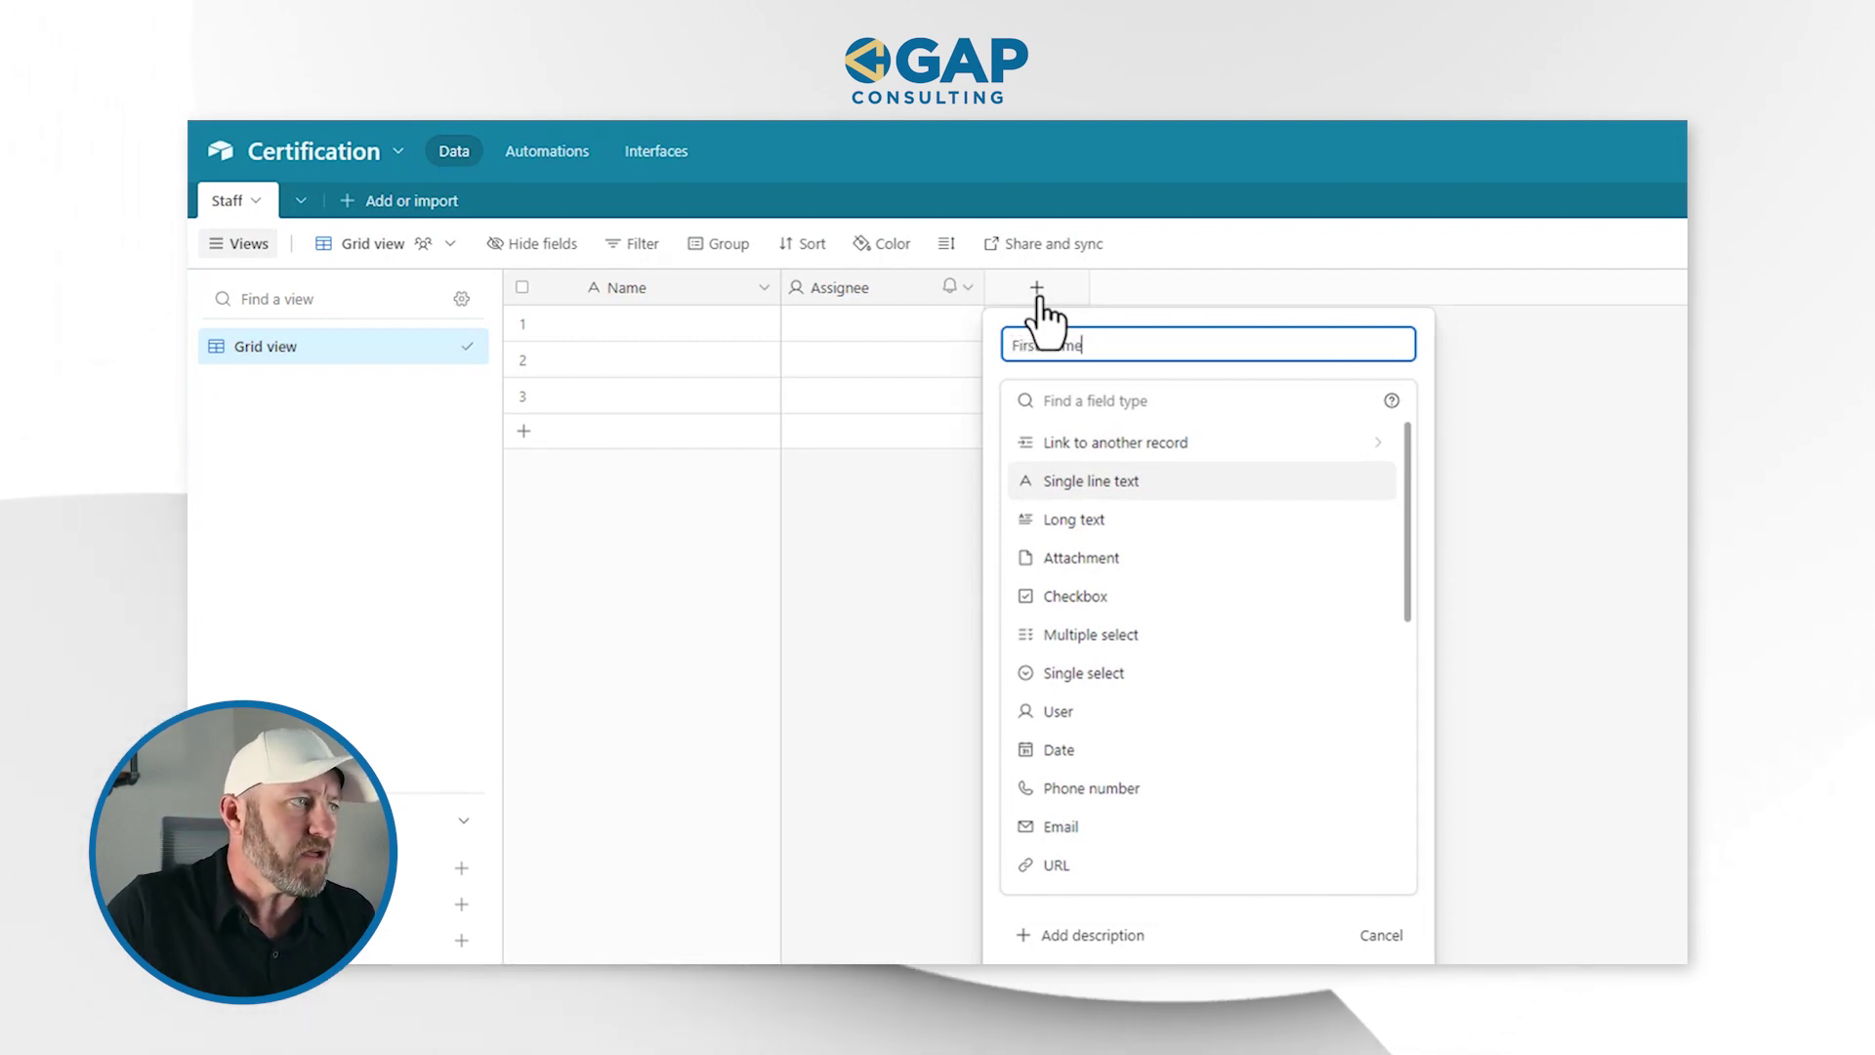
left_click(1094, 483)
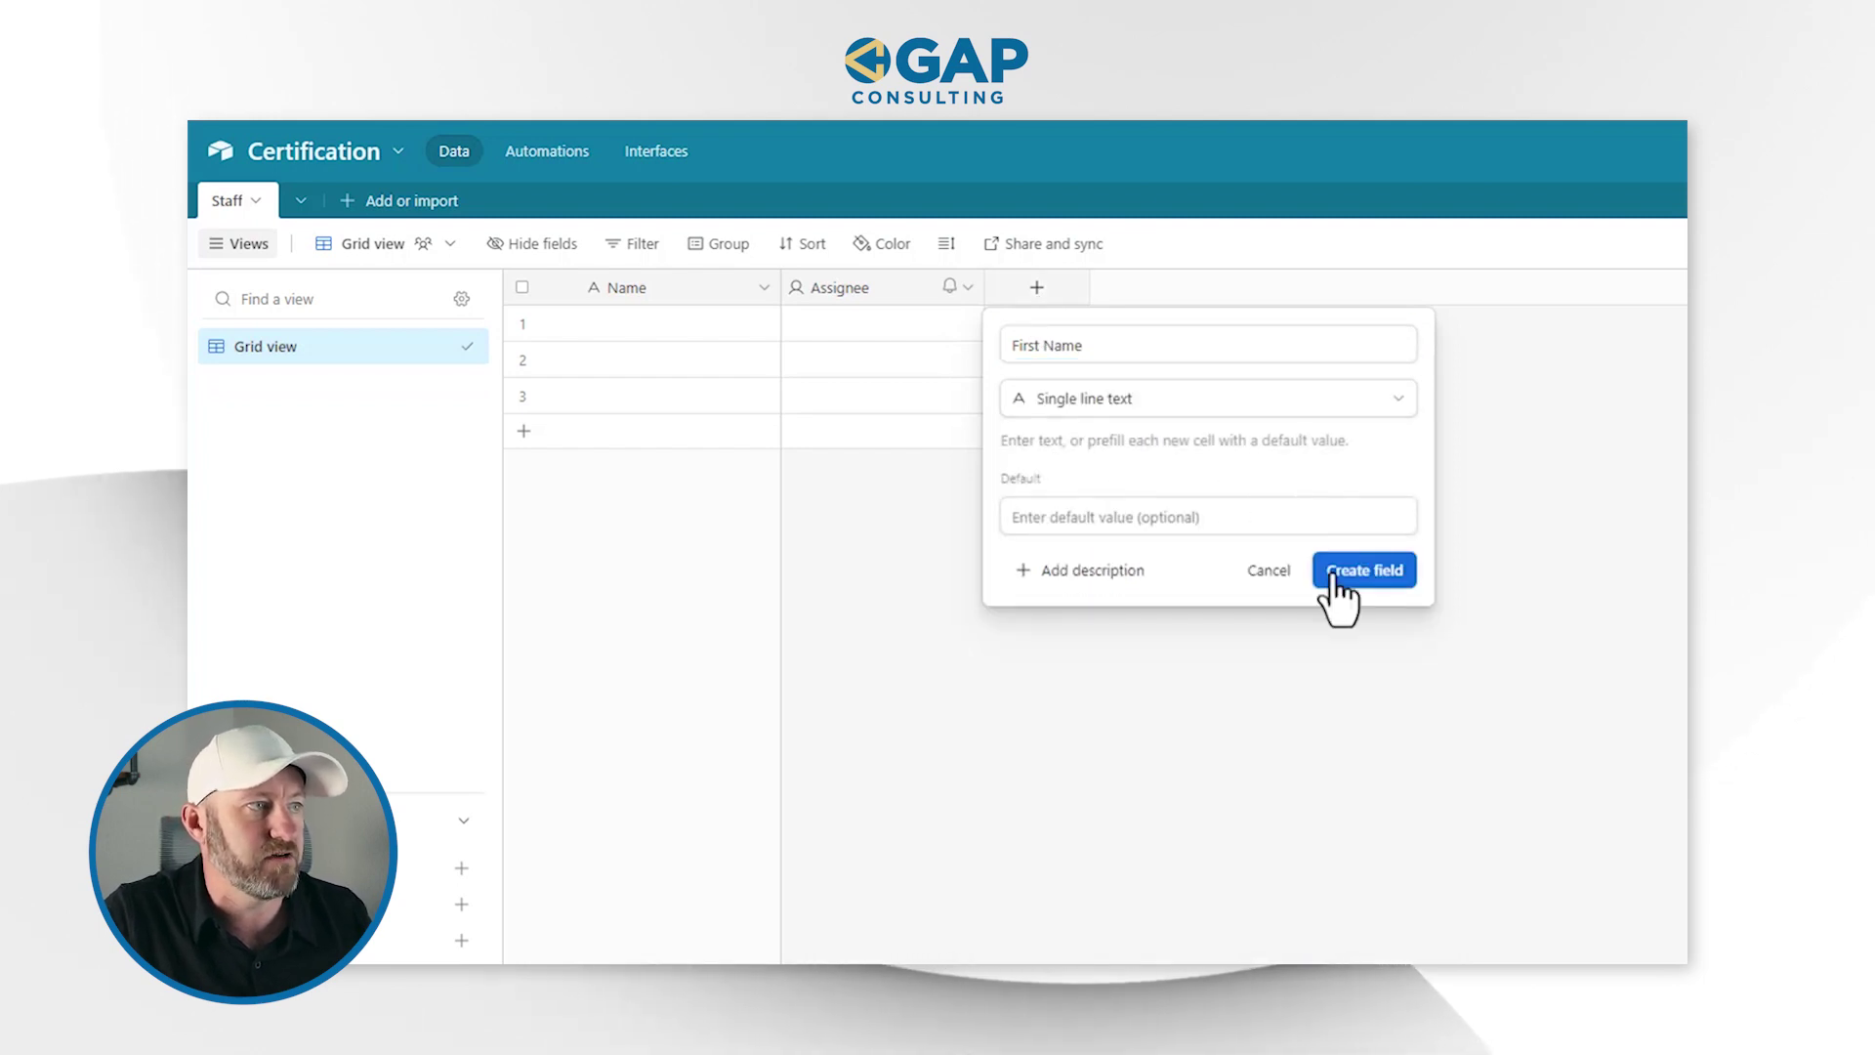
left_click(1336, 578)
- Add a single line text field named Last Name at the end of the Staff table
left_click(1241, 287)
type("Last Name")
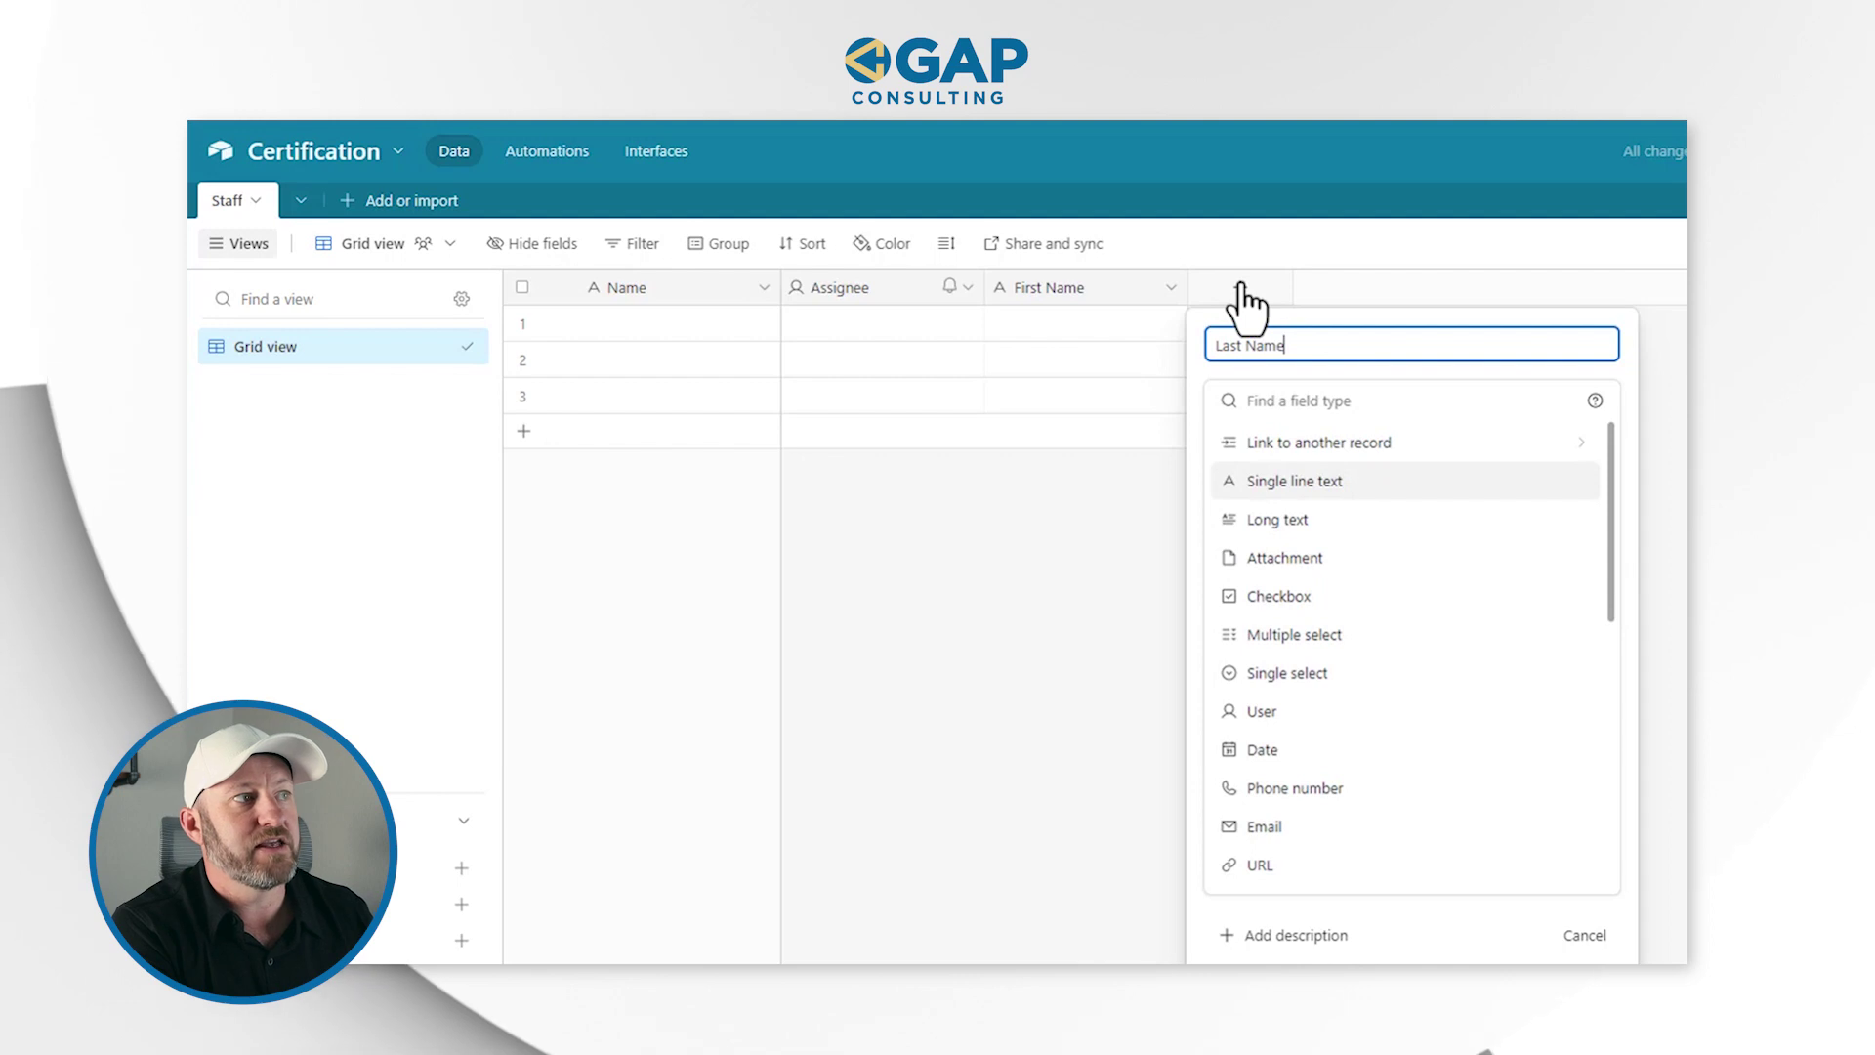
left_click(1279, 482)
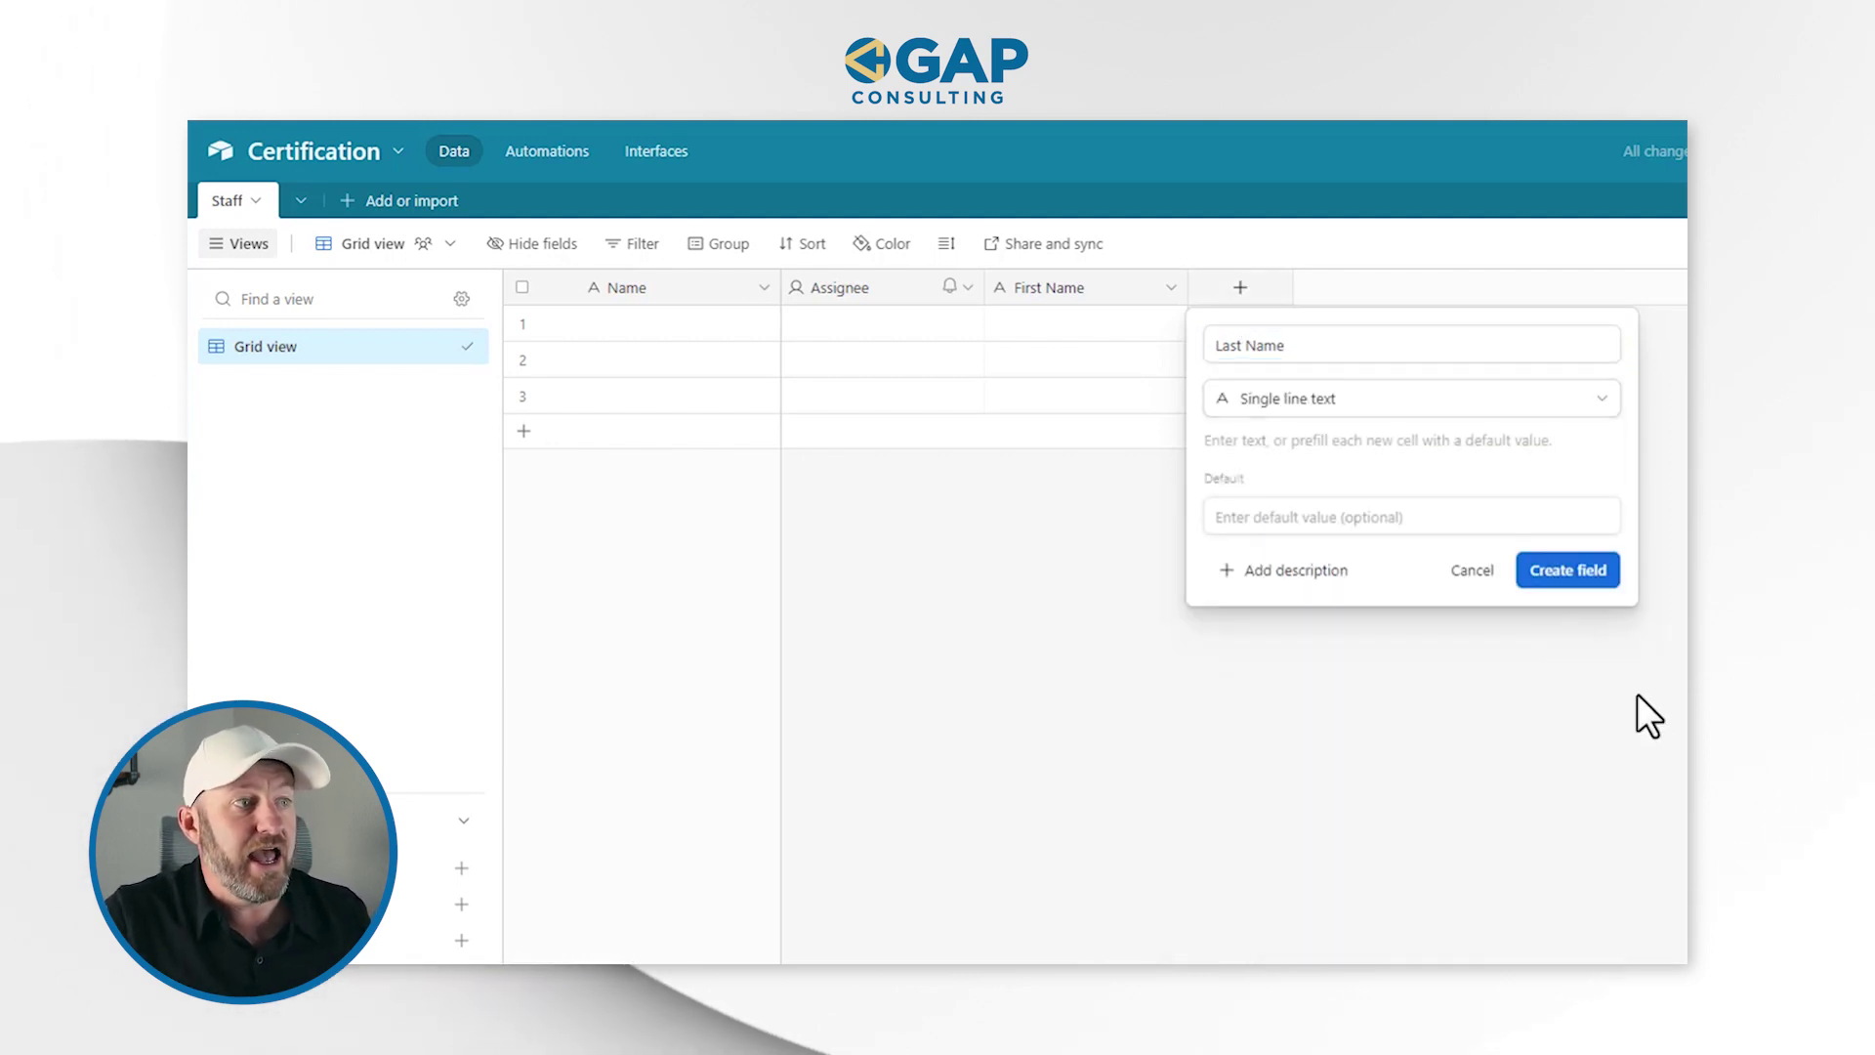
left_click(1572, 576)
- Enter the staff member's first and last name in the first record and select their user account as Assignee
left_click(1107, 332)
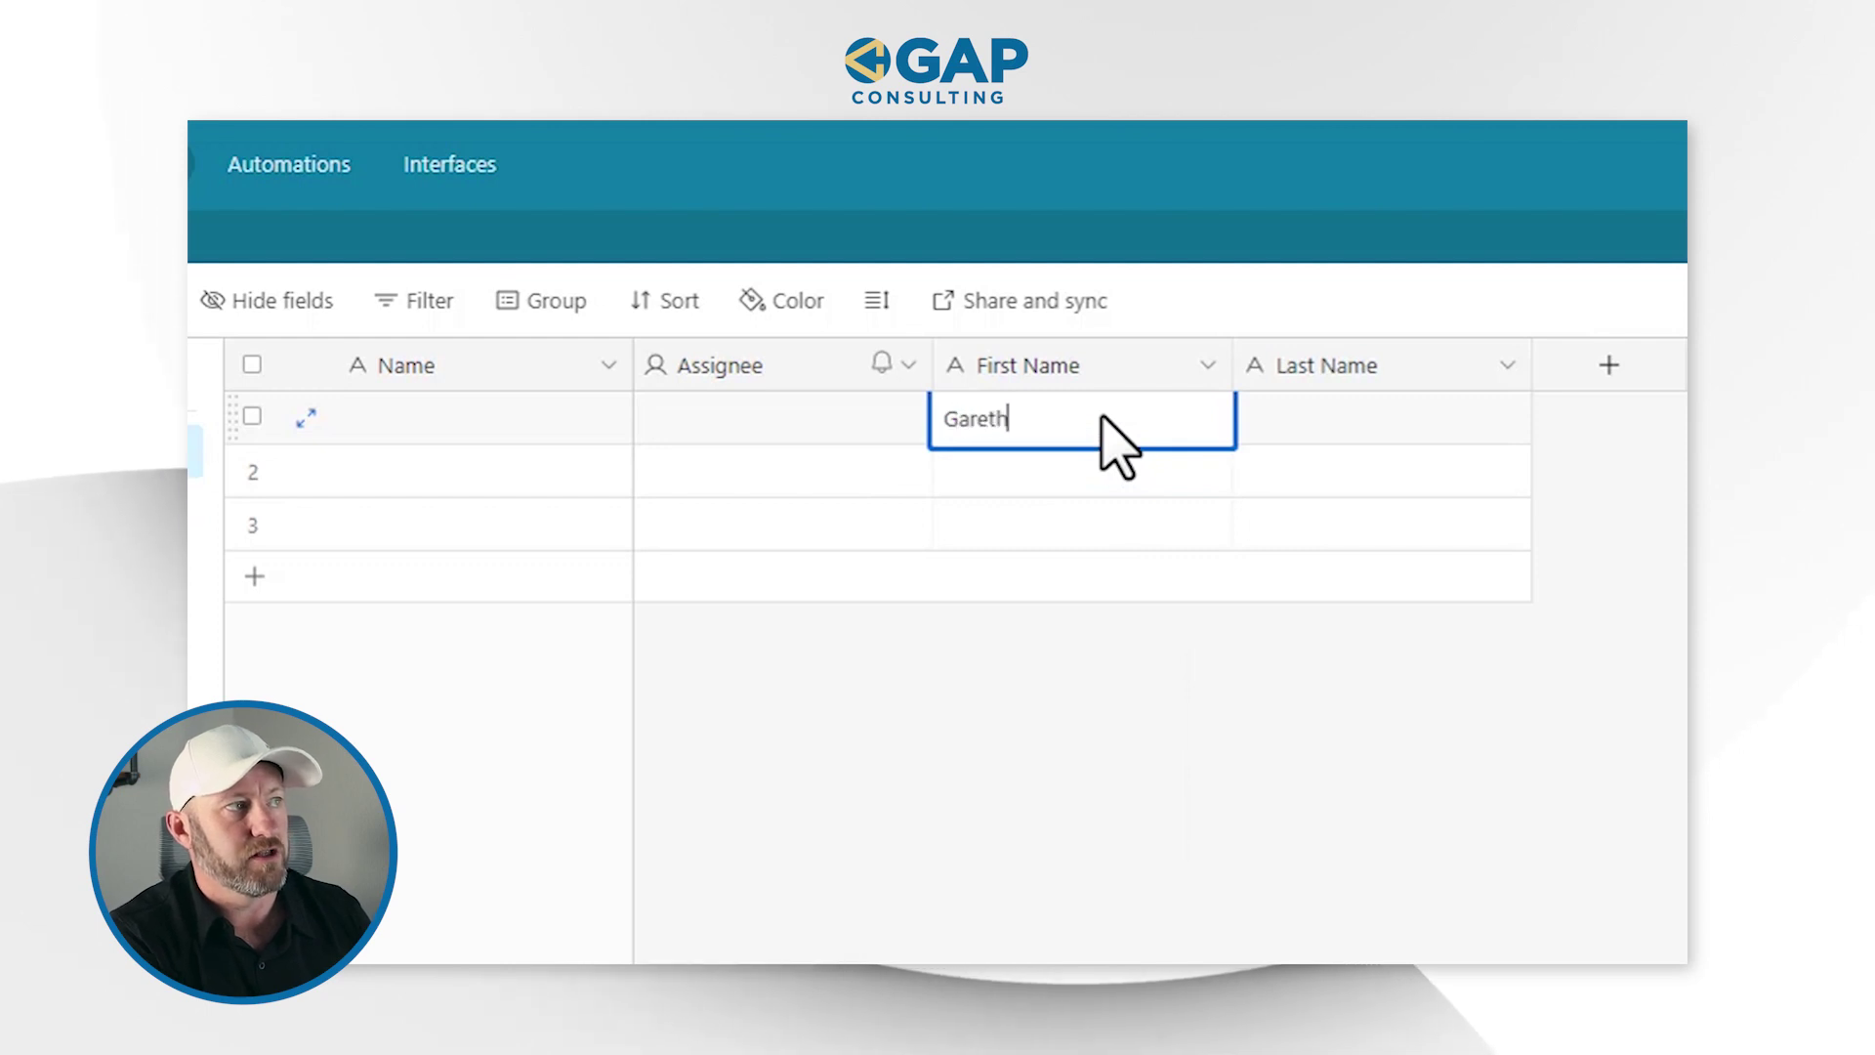
key("Tab")
type("Pronovost")
key("shift+Tab")
key("shift+Tab")
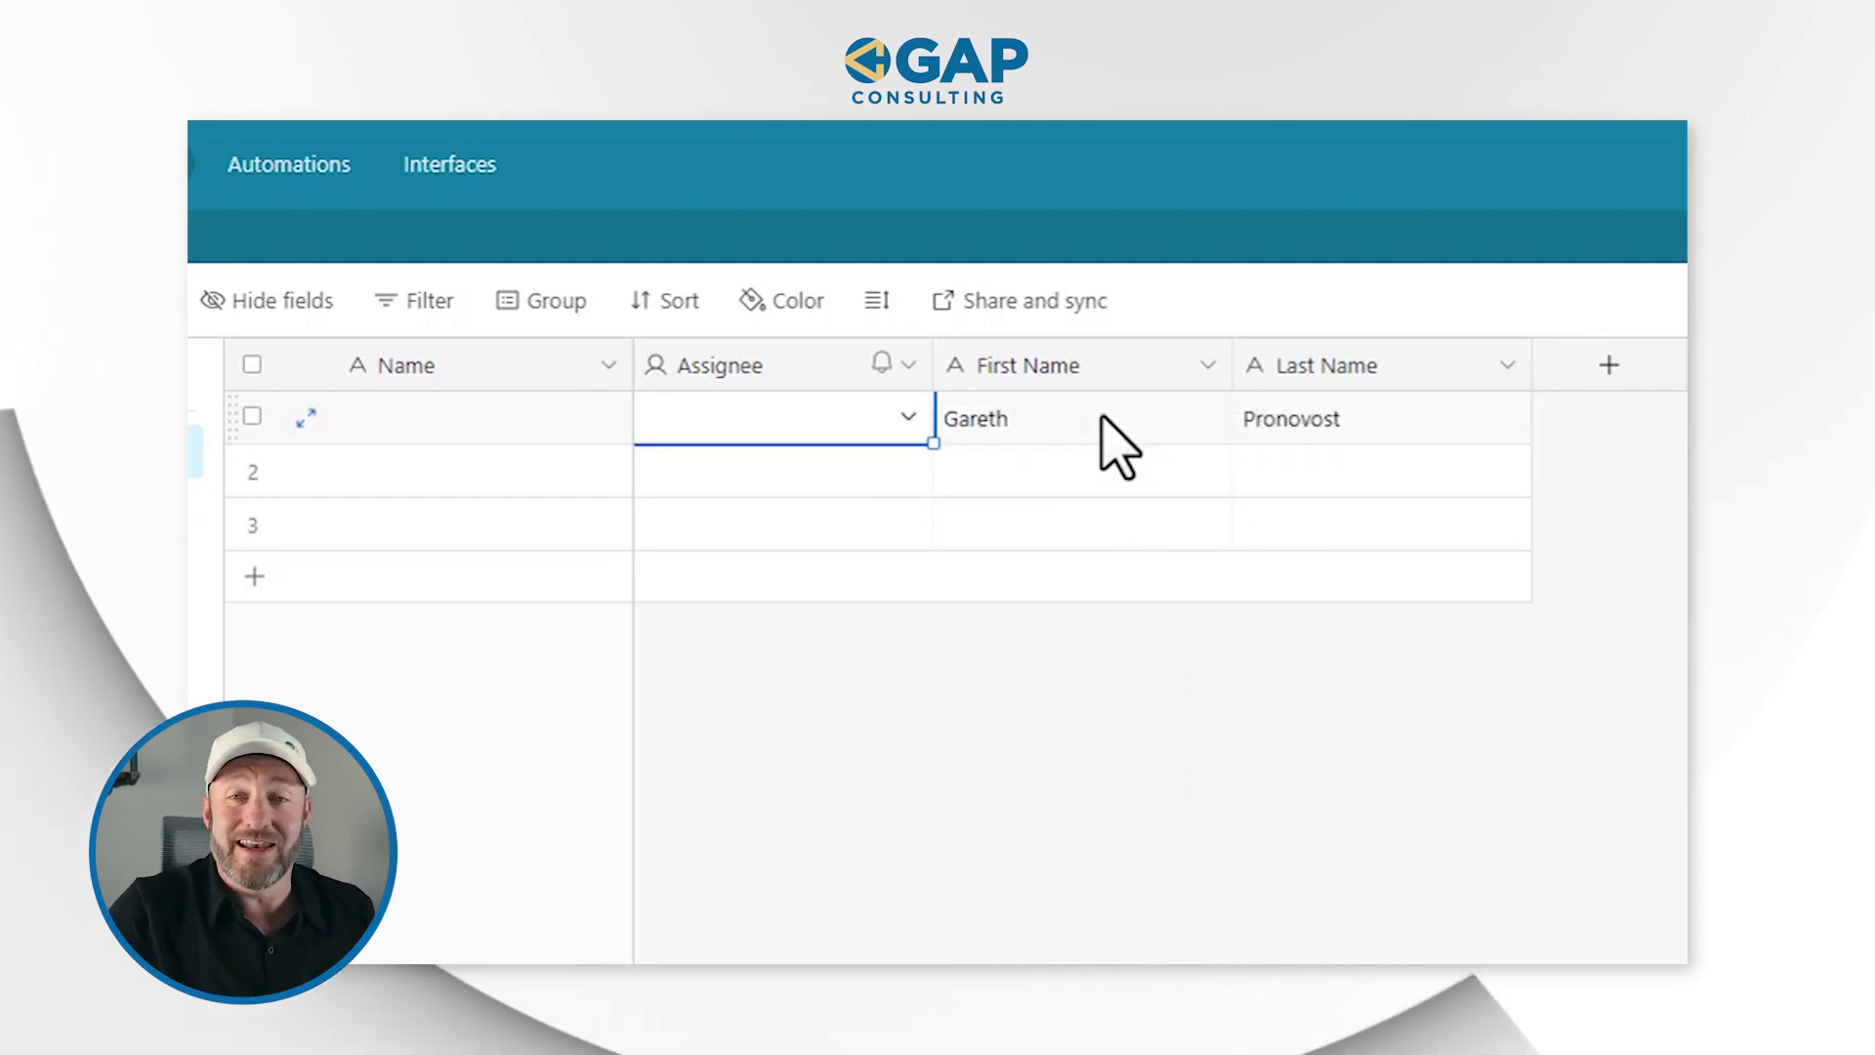
left_click(782, 422)
left_click(795, 628)
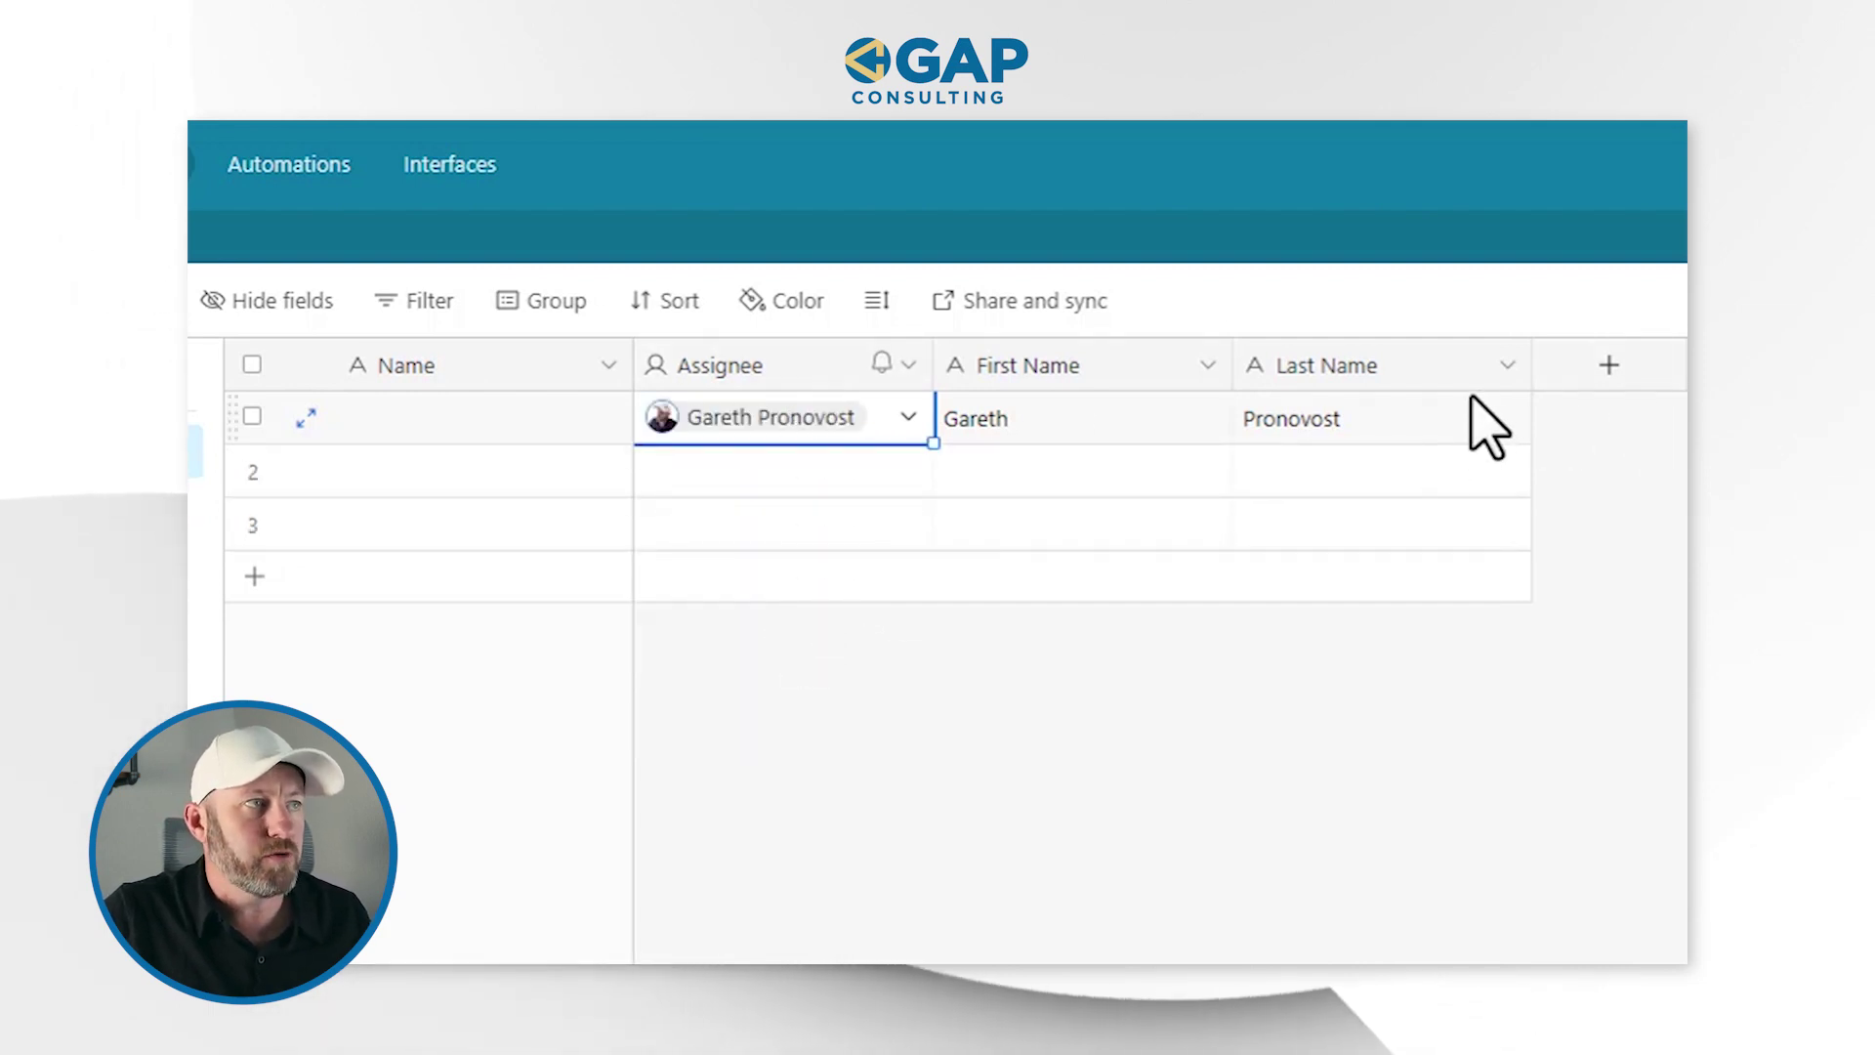
- Narrow the Last Name and First Name columns
left_click_drag(1532, 372, 1460, 375)
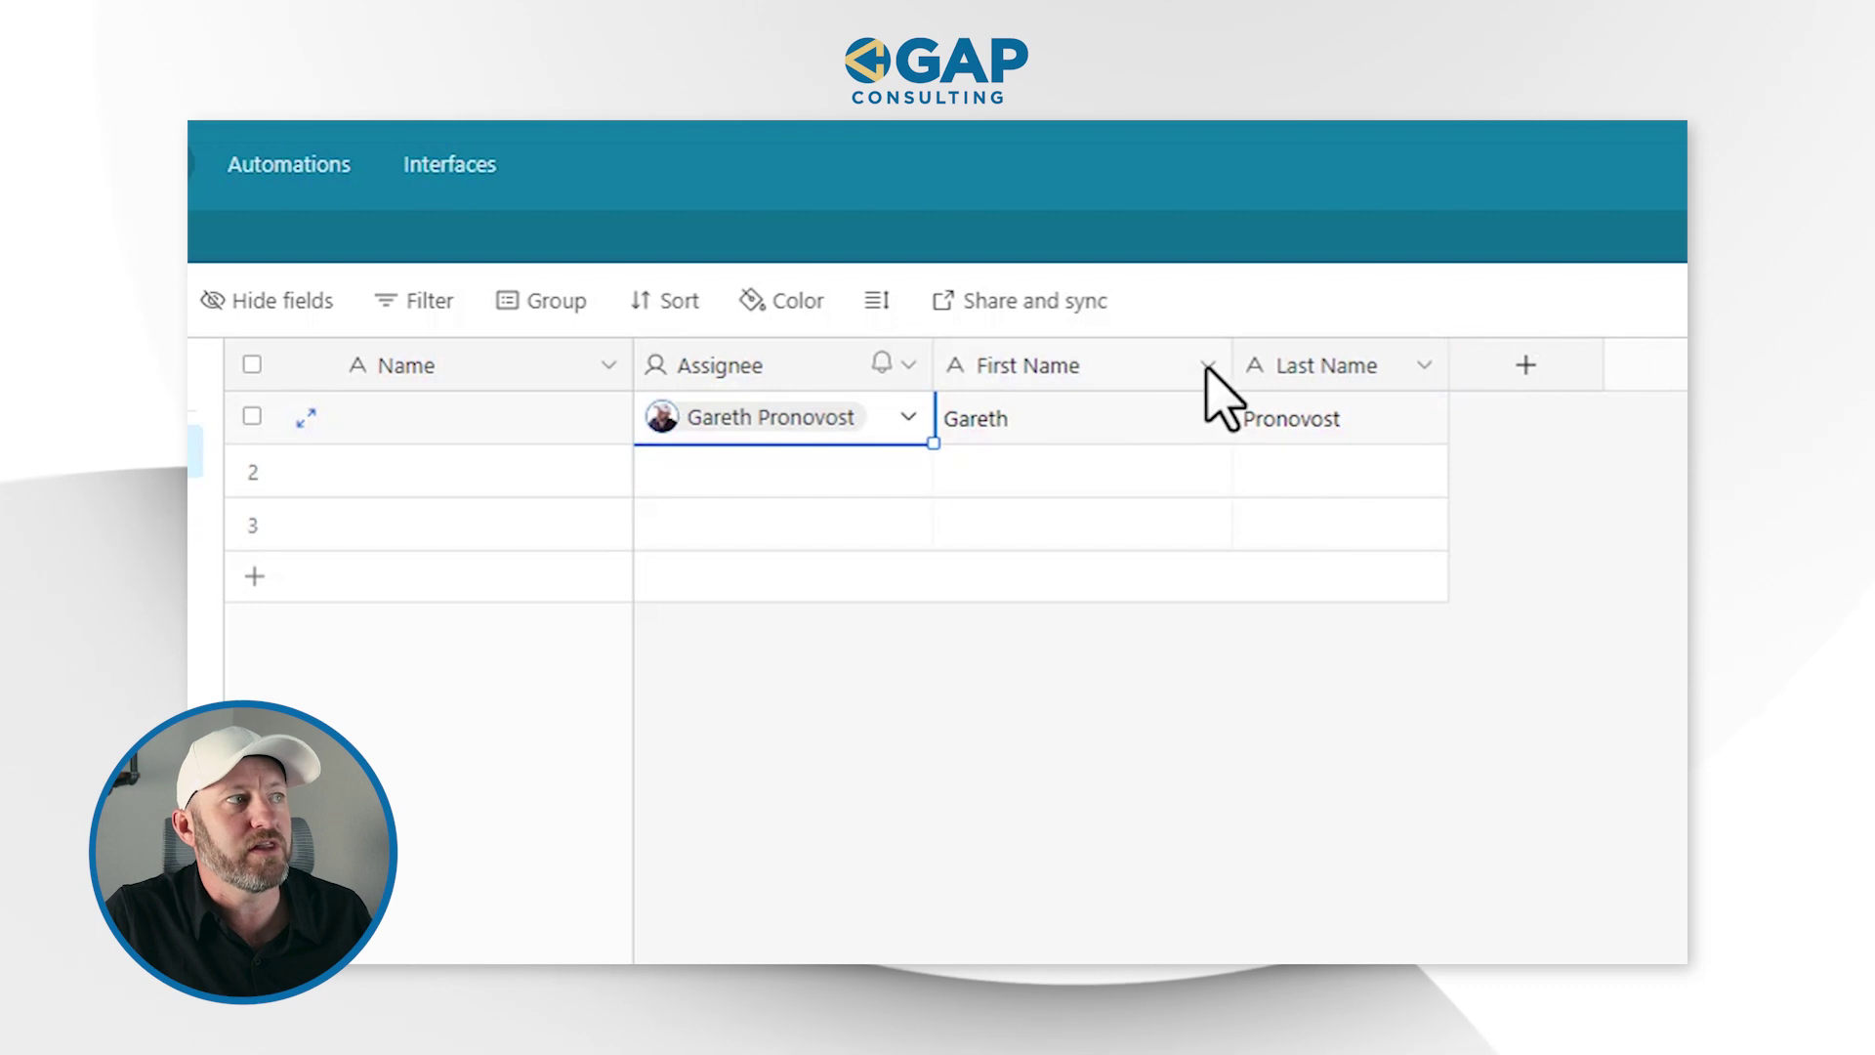
left_click_drag(1228, 367, 1139, 369)
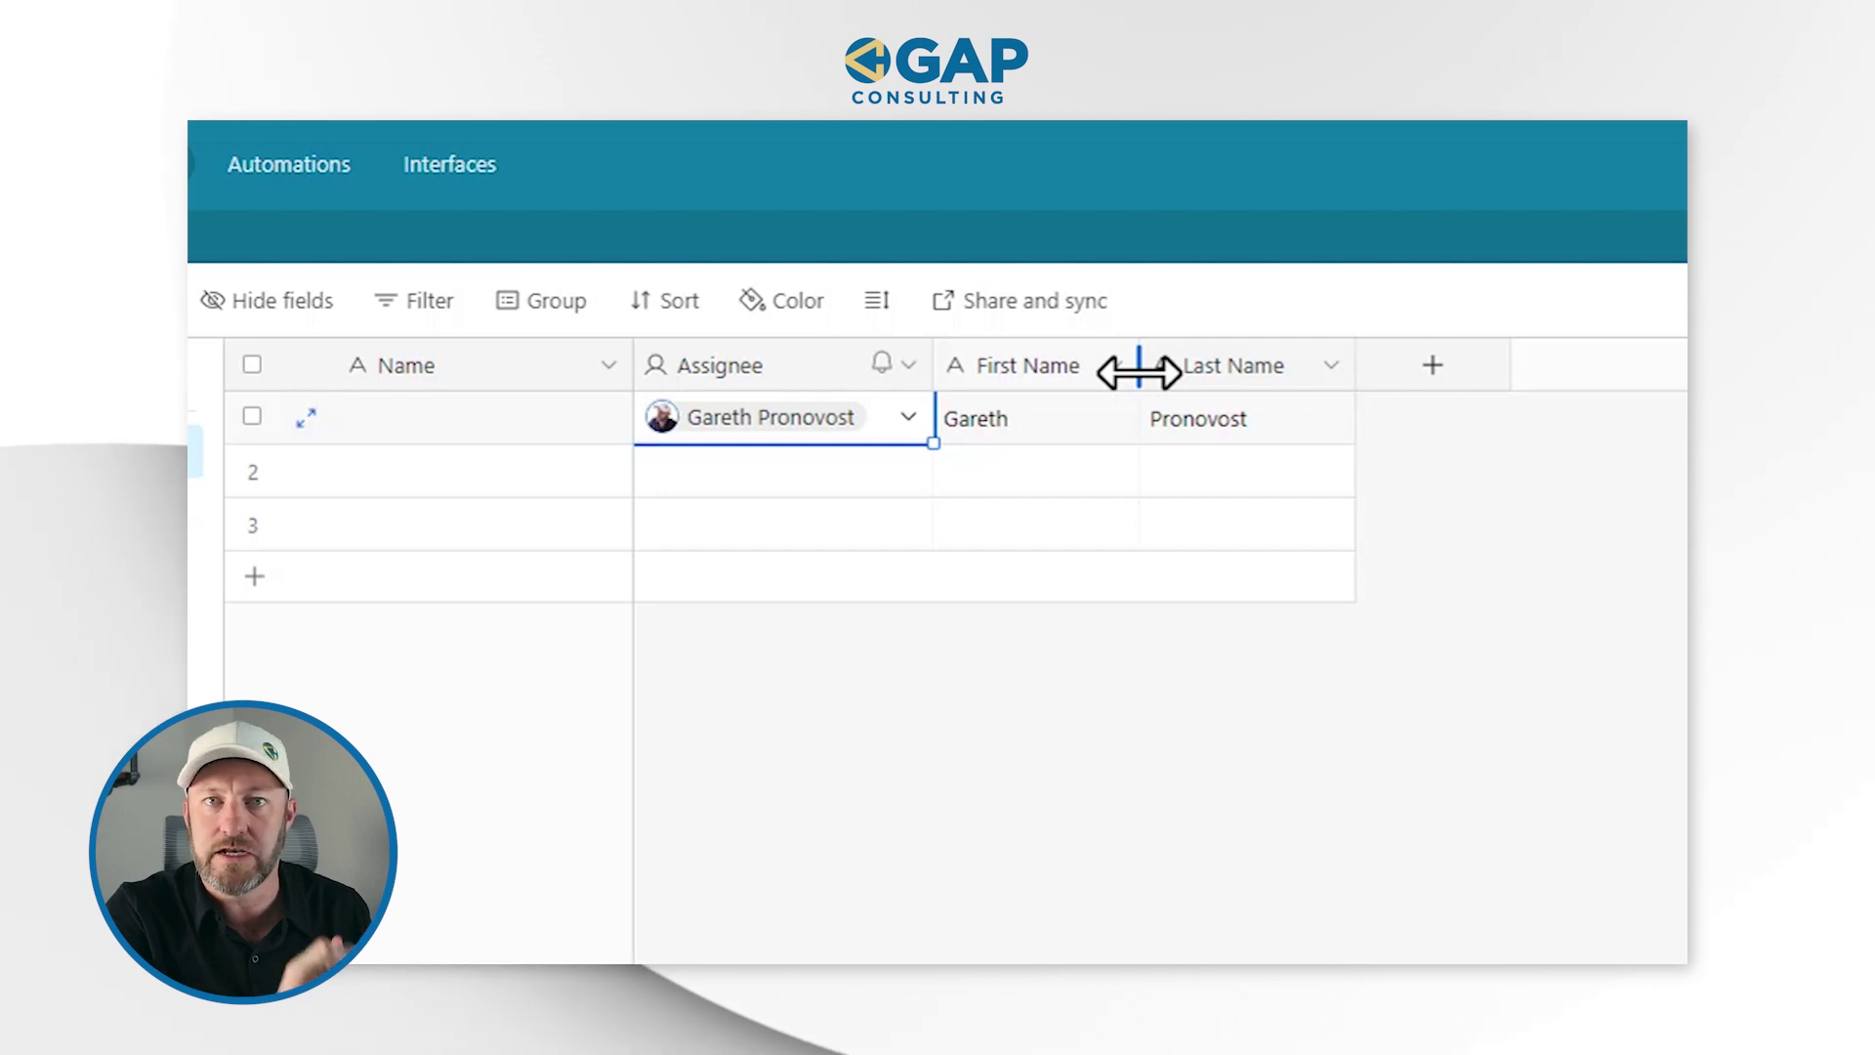
- Rename the primary field as Full Name and change its field type to Formula
double_click(428, 376)
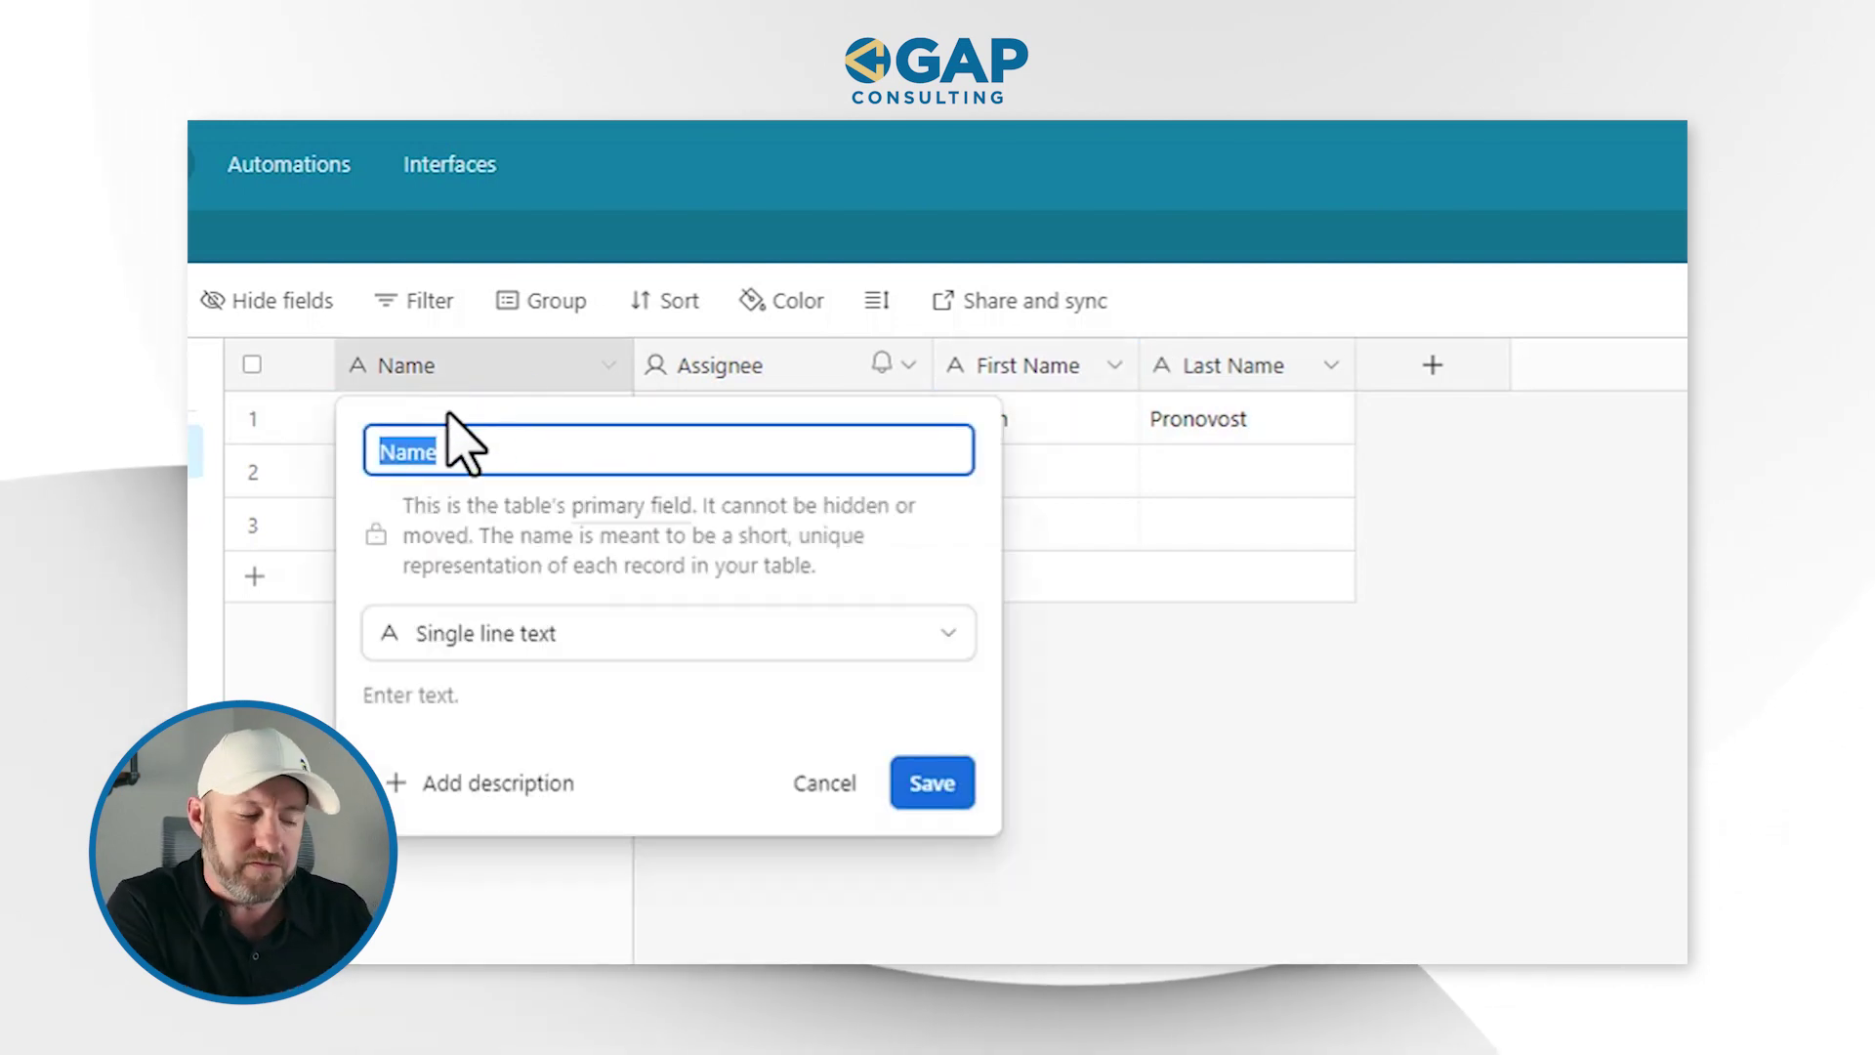
type("Full Na")
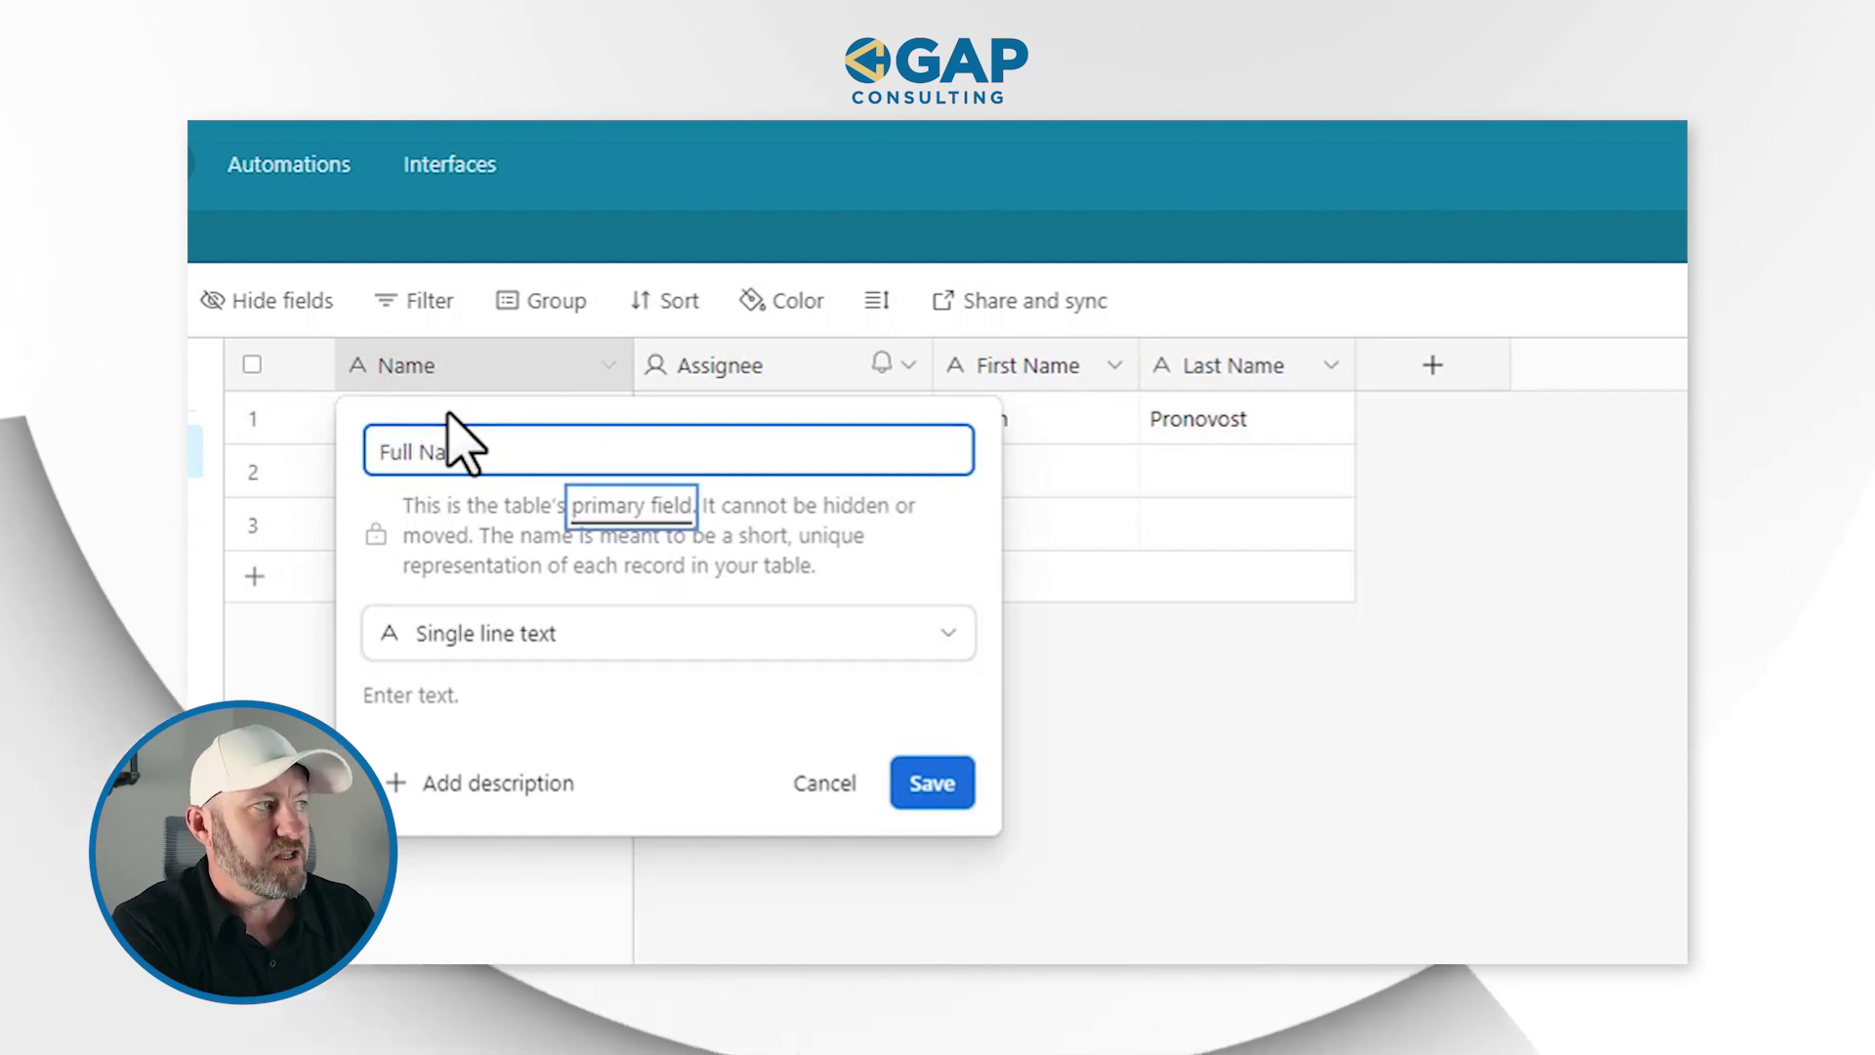
key("Tab")
left_click(452, 653)
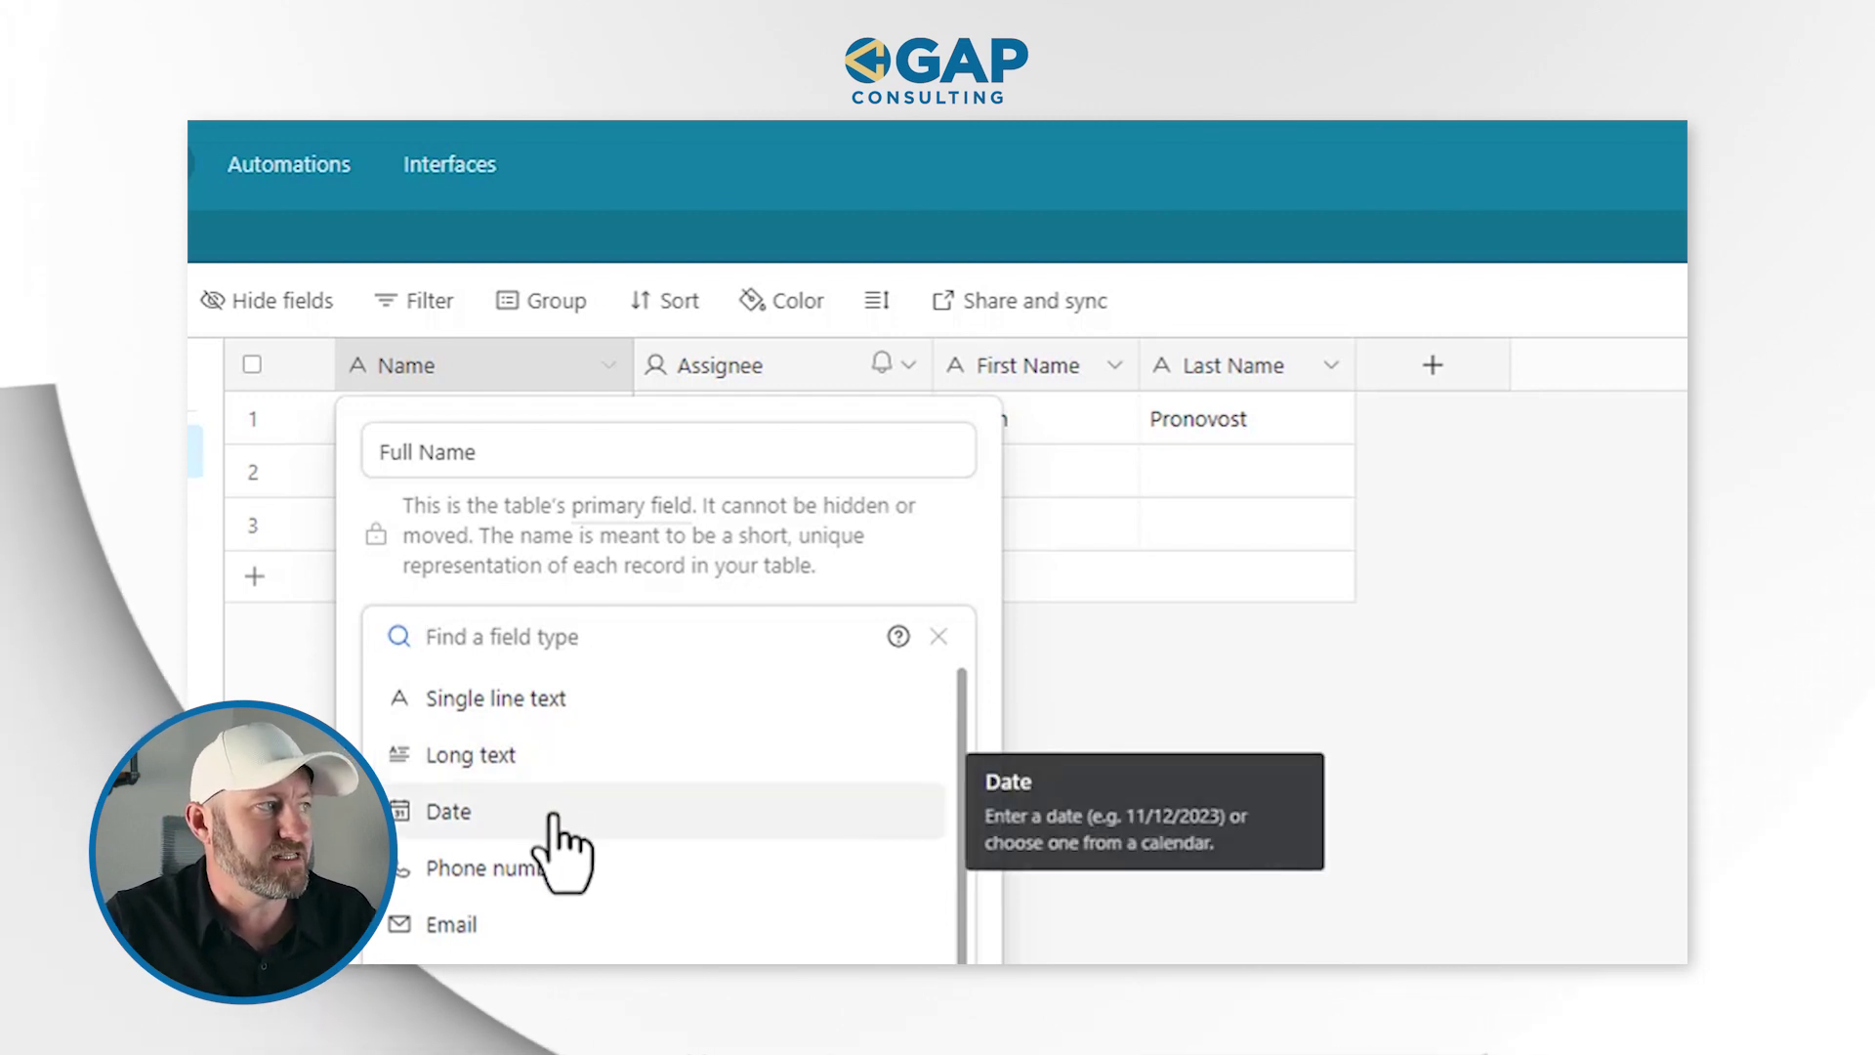
type("f")
left_click(510, 711)
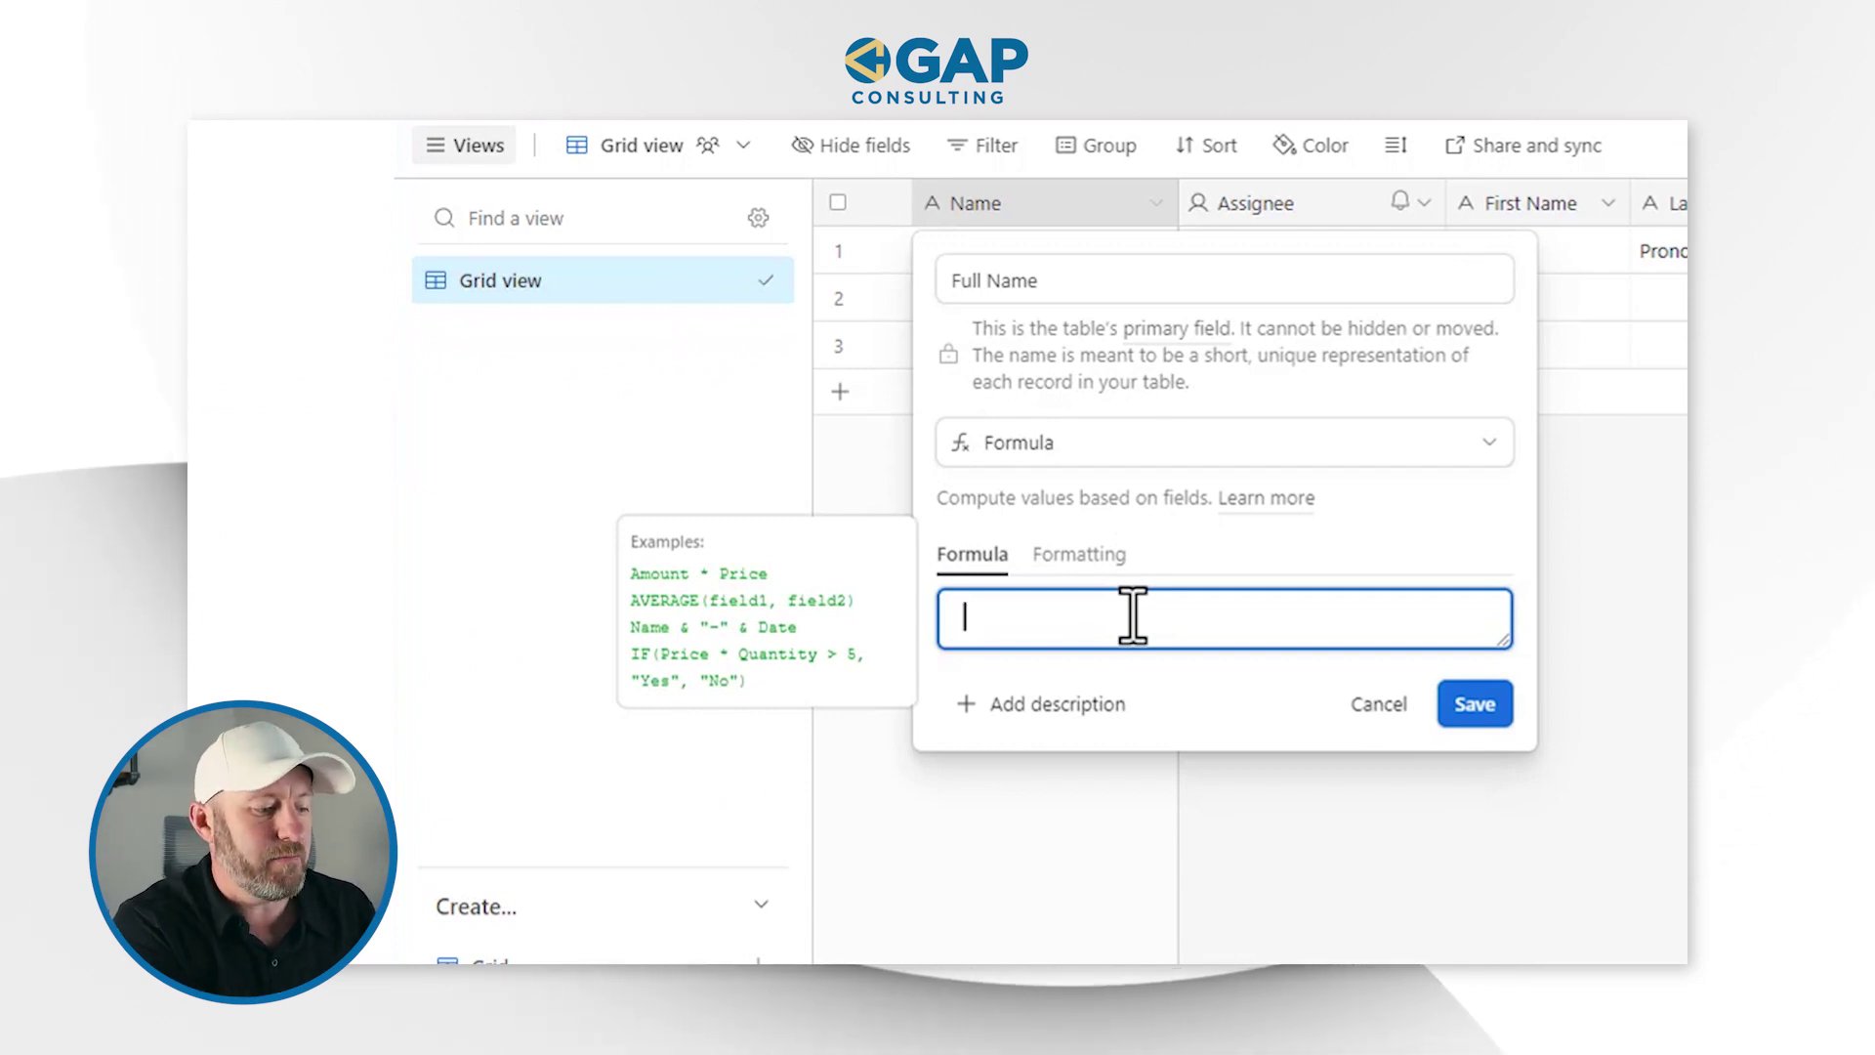
- Set the Full Name formula to CONCATENATE({First Name},' ',{Last Name}) and save the field
type("conc")
key("Tab")
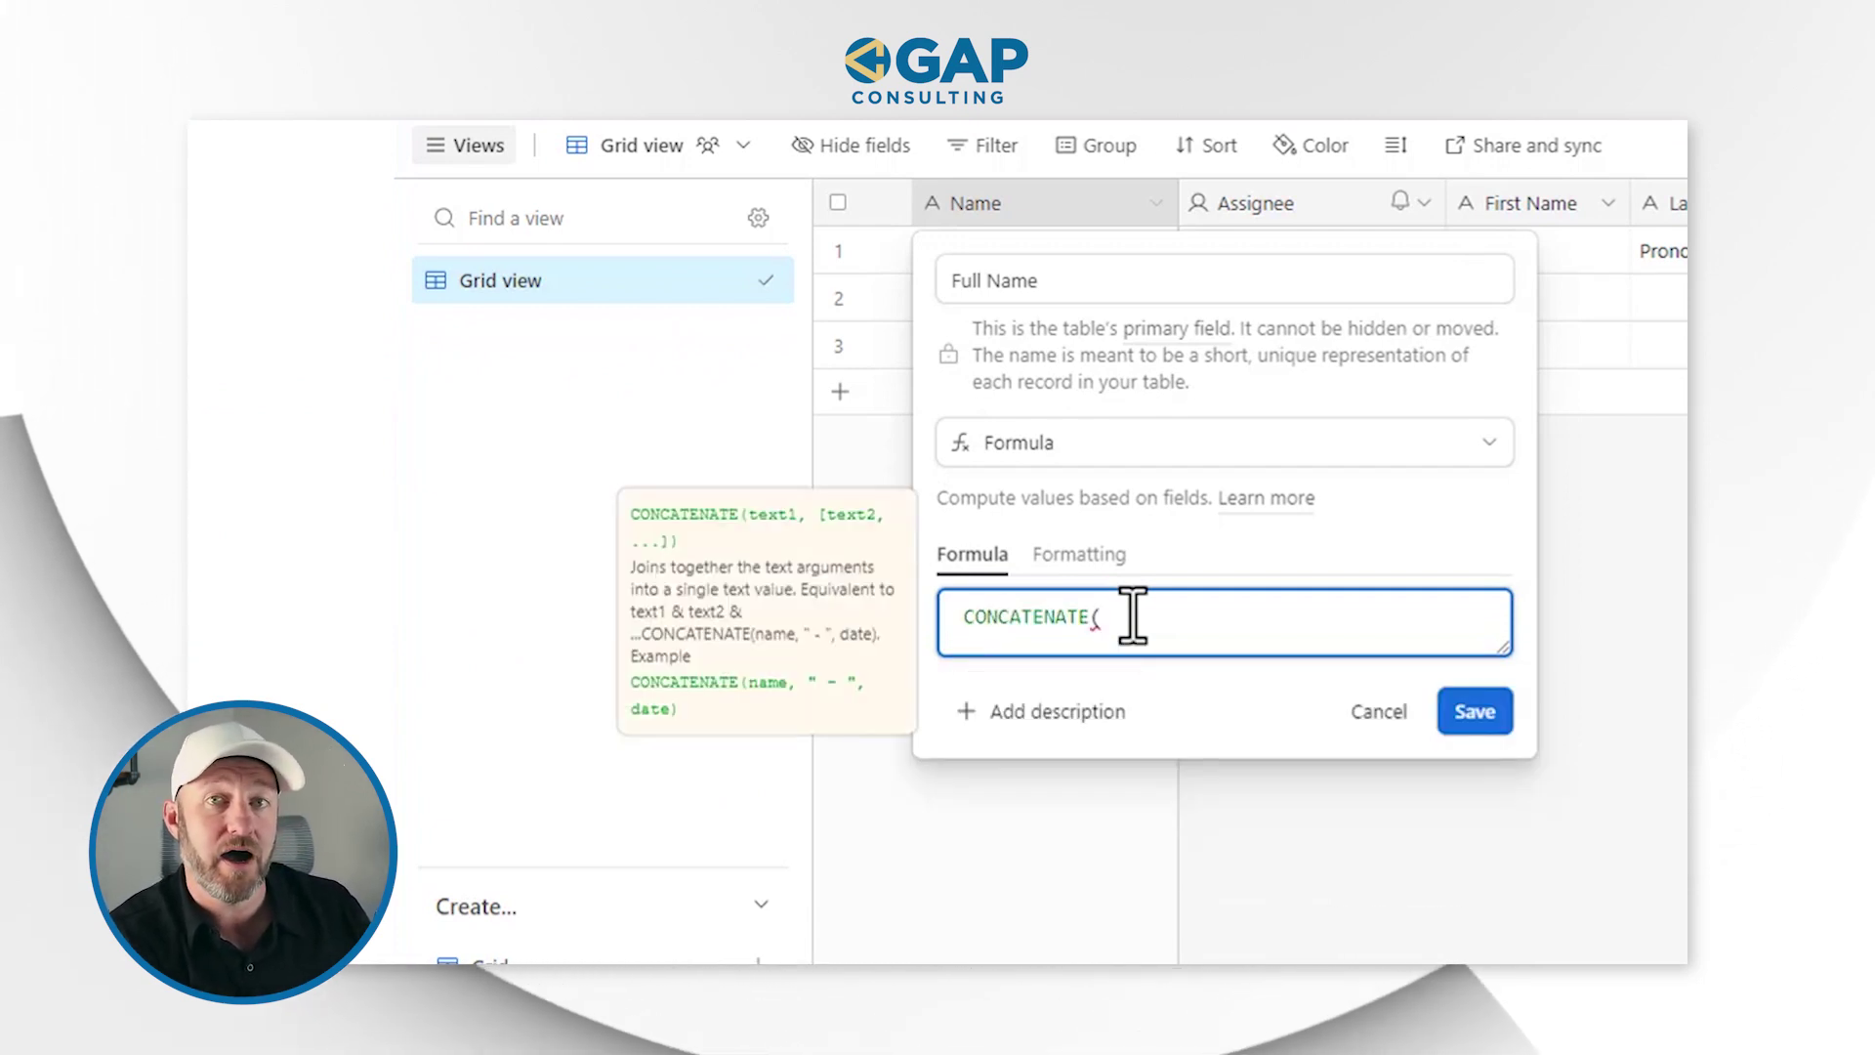
type("fi")
key("Tab")
type(",' ',")
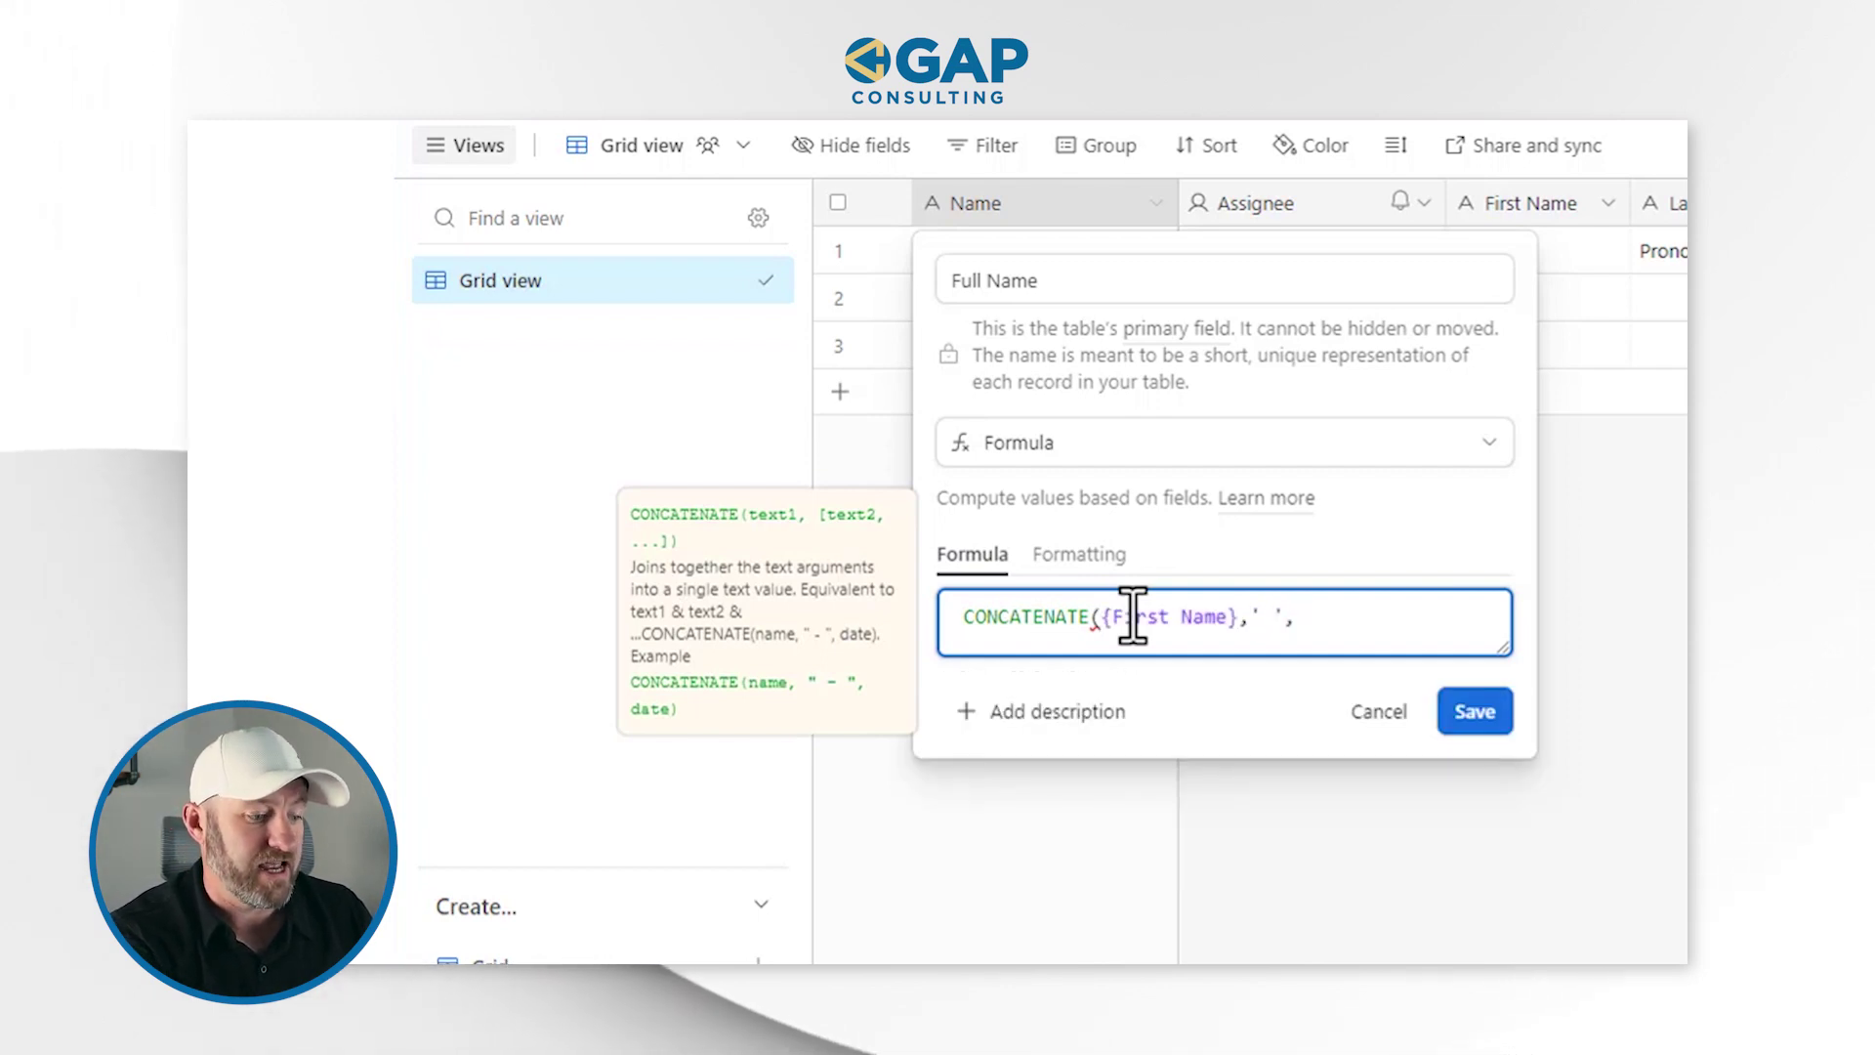
type("las")
left_click(1188, 707)
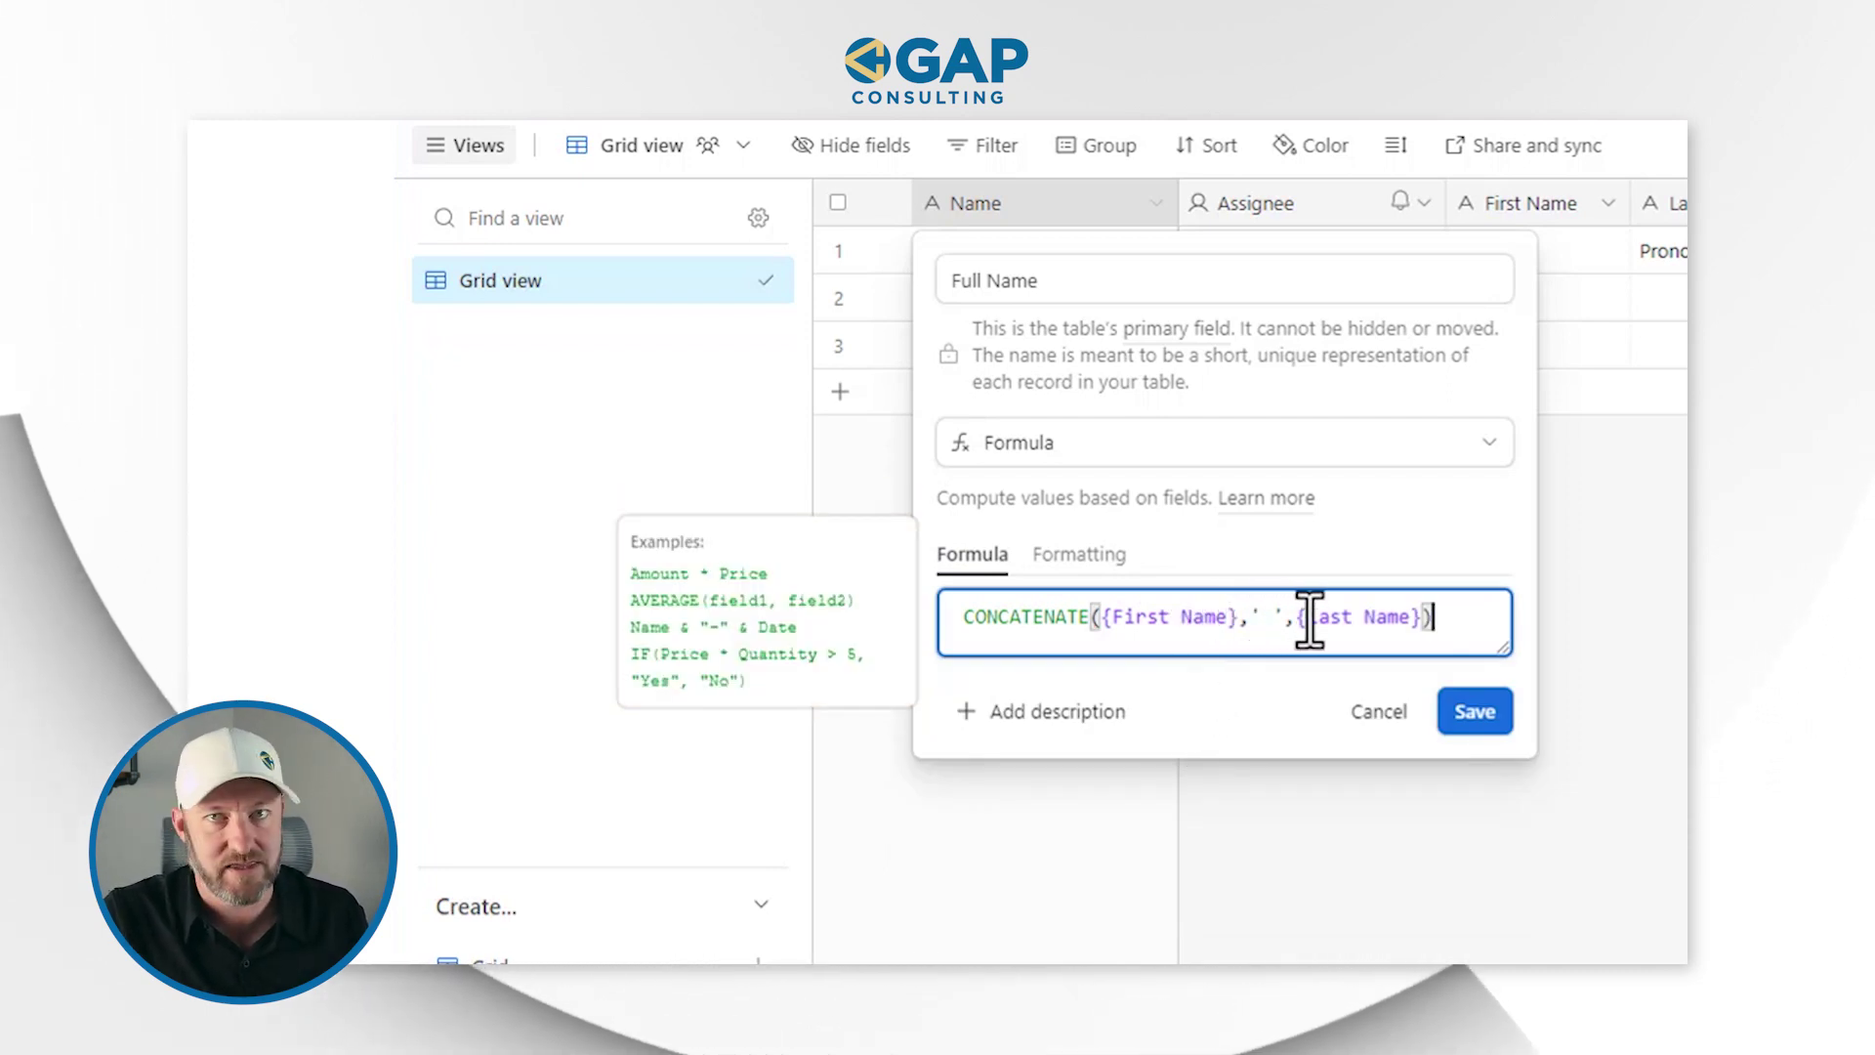
left_click(1477, 713)
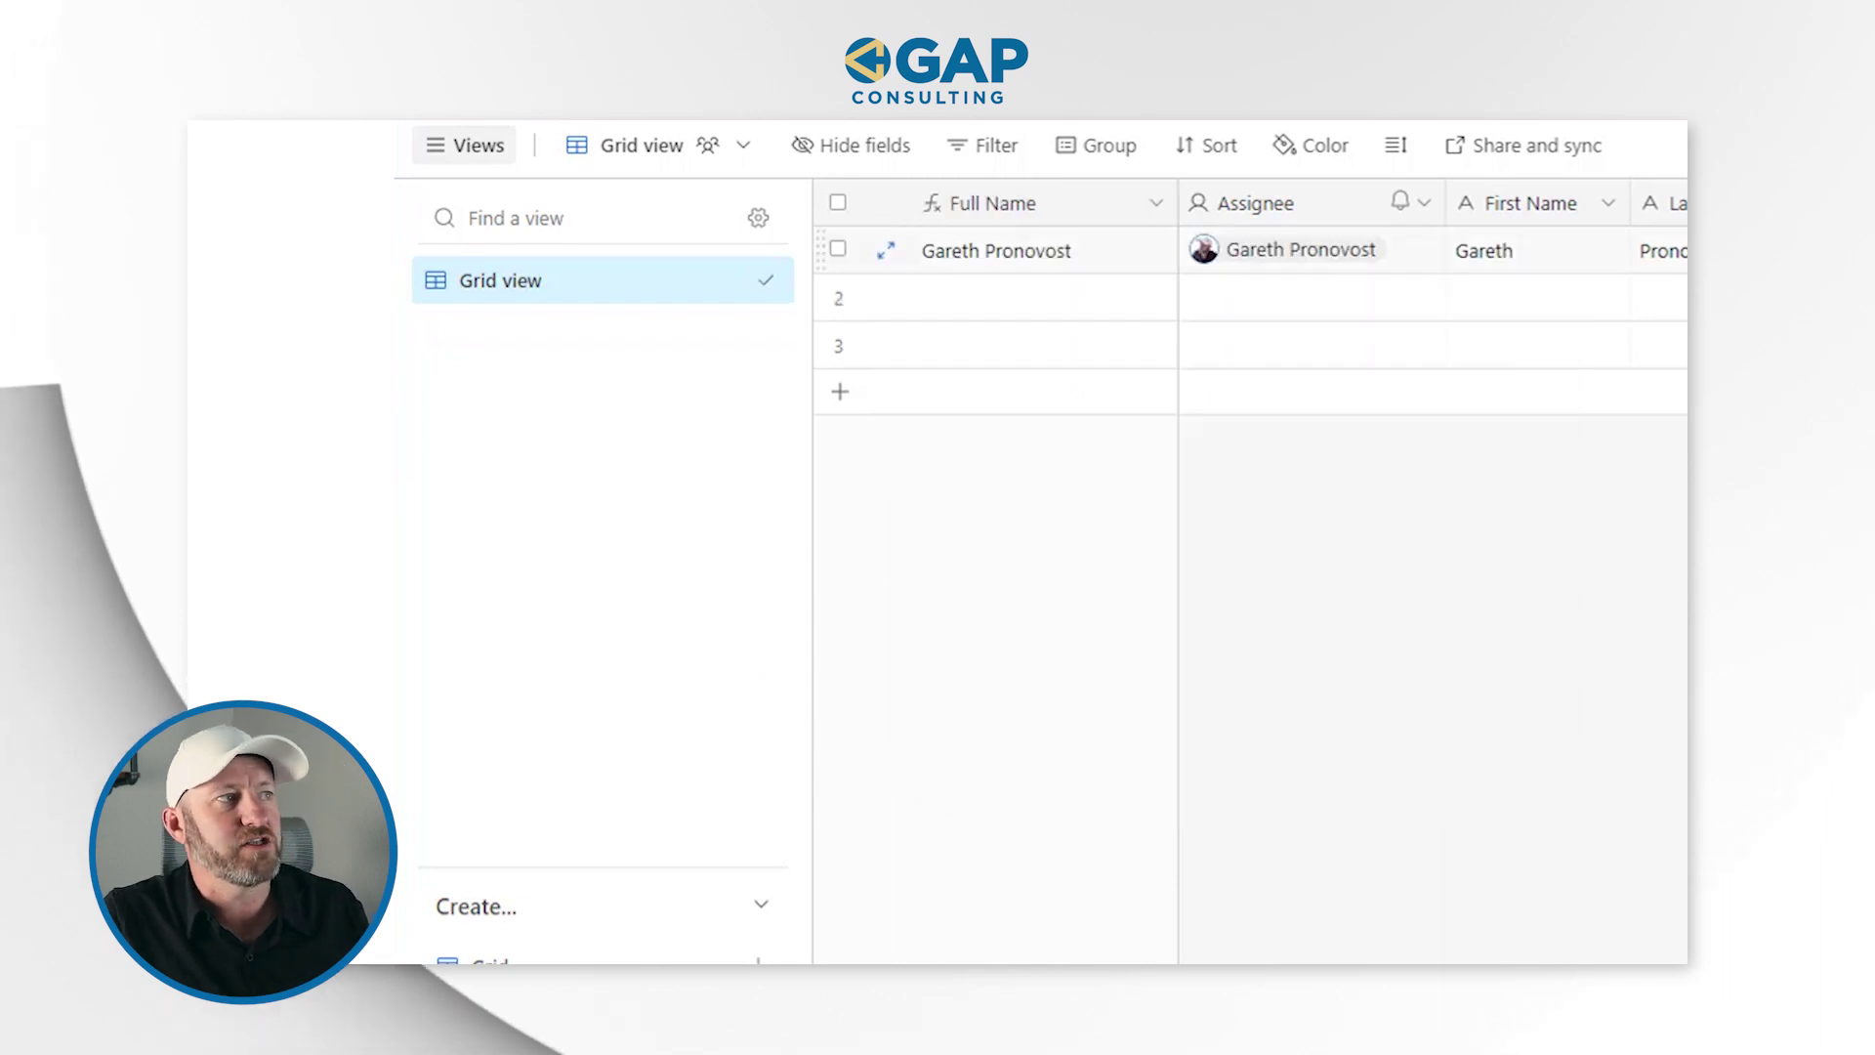
left_click(1562, 251)
left_click(1655, 251)
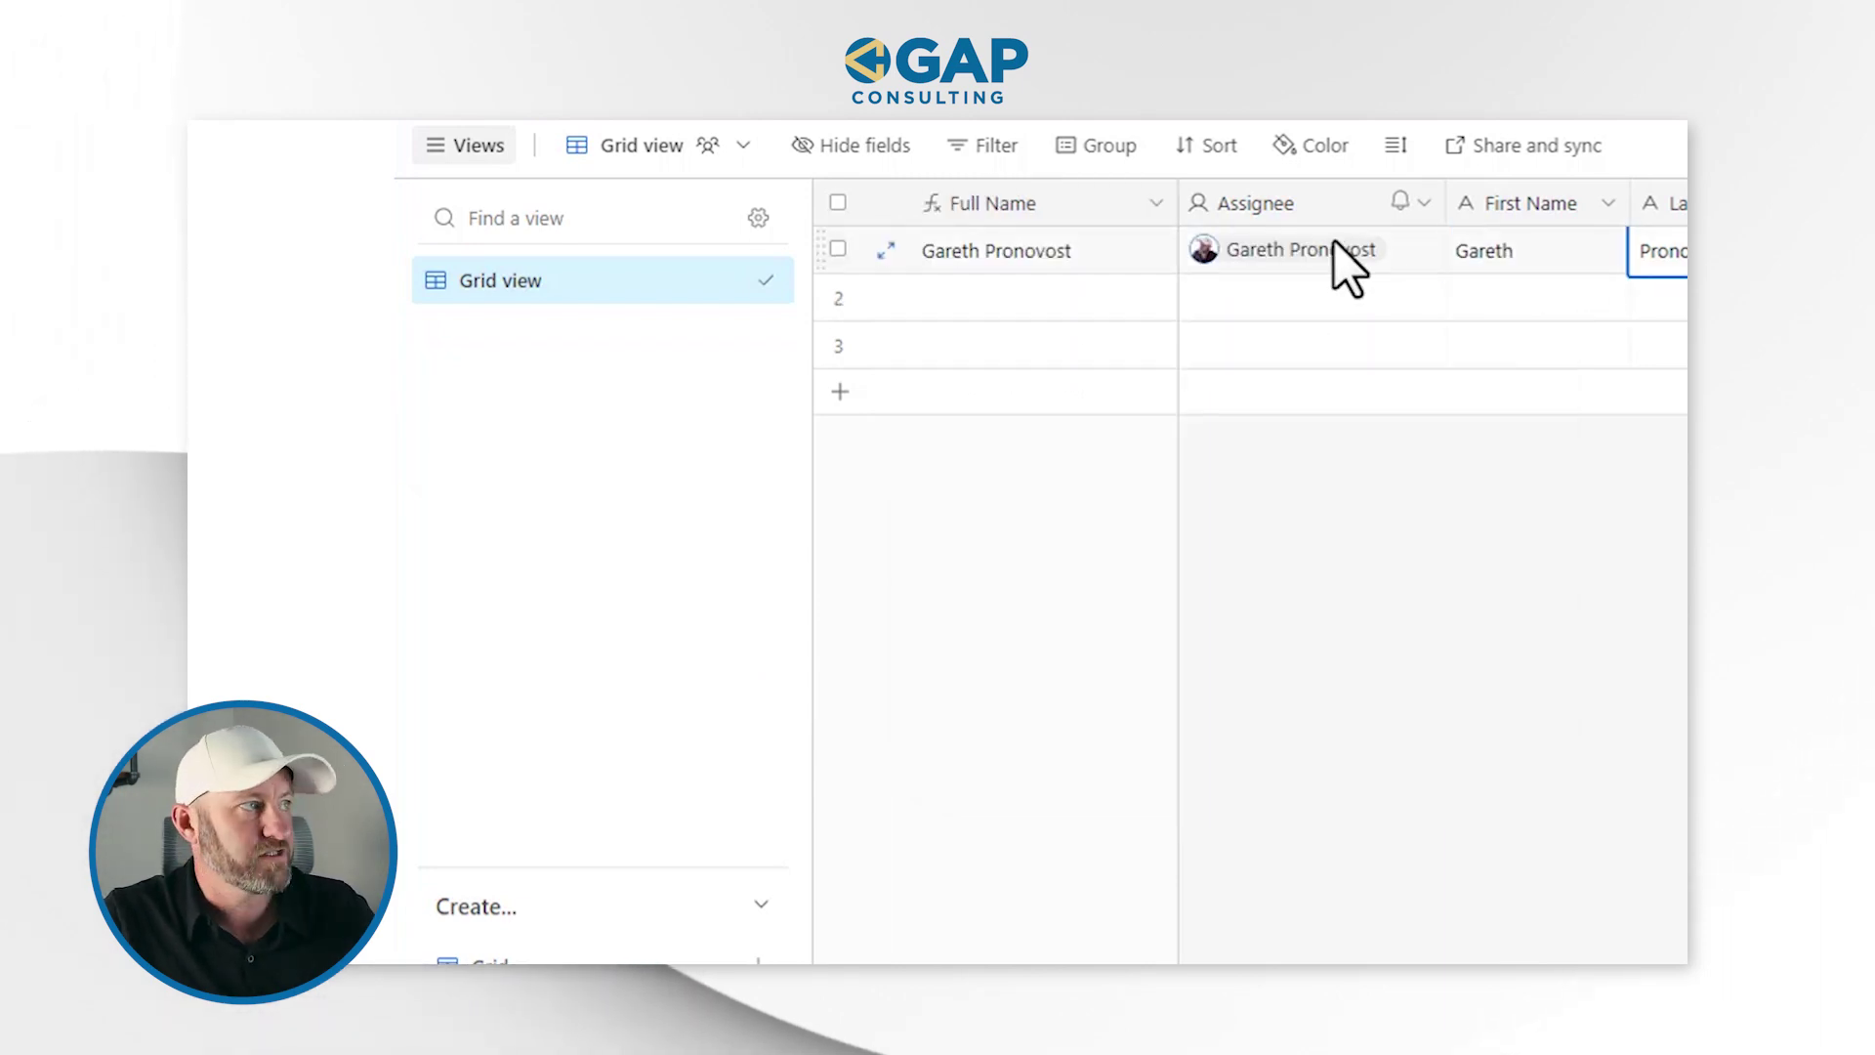
left_click(1037, 251)
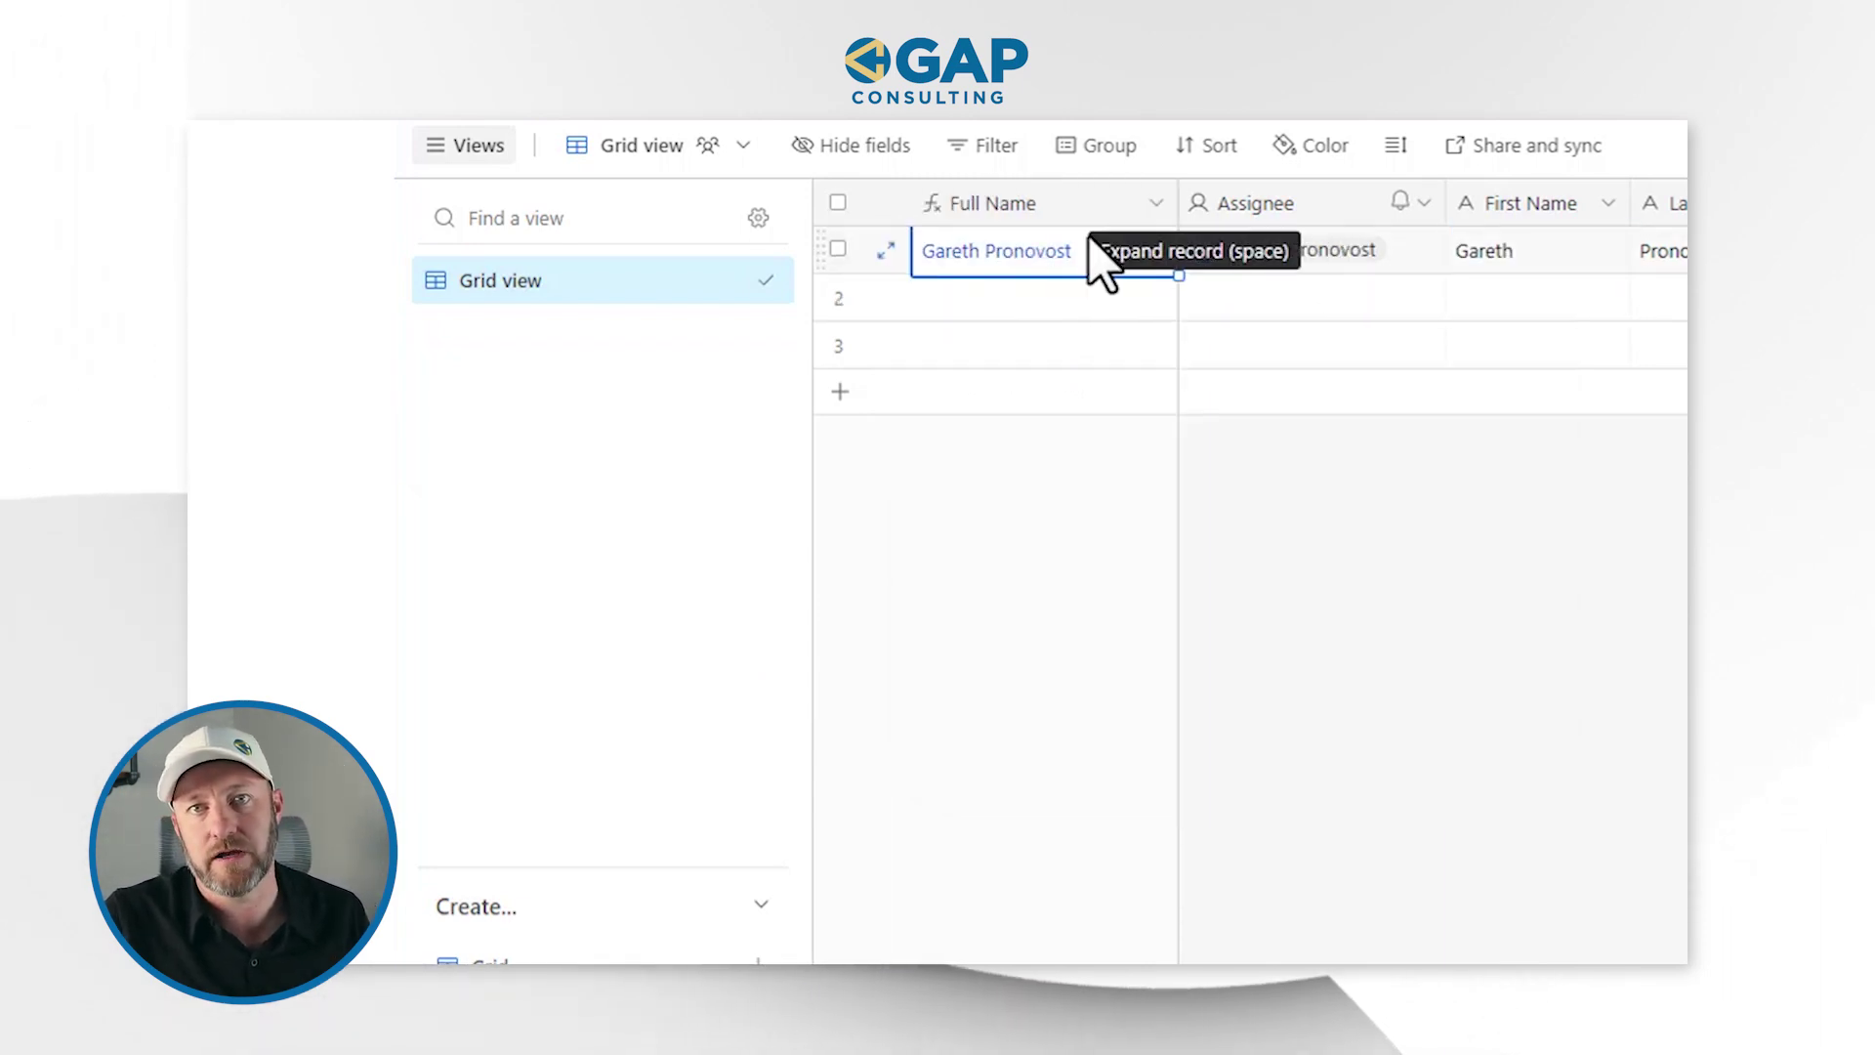
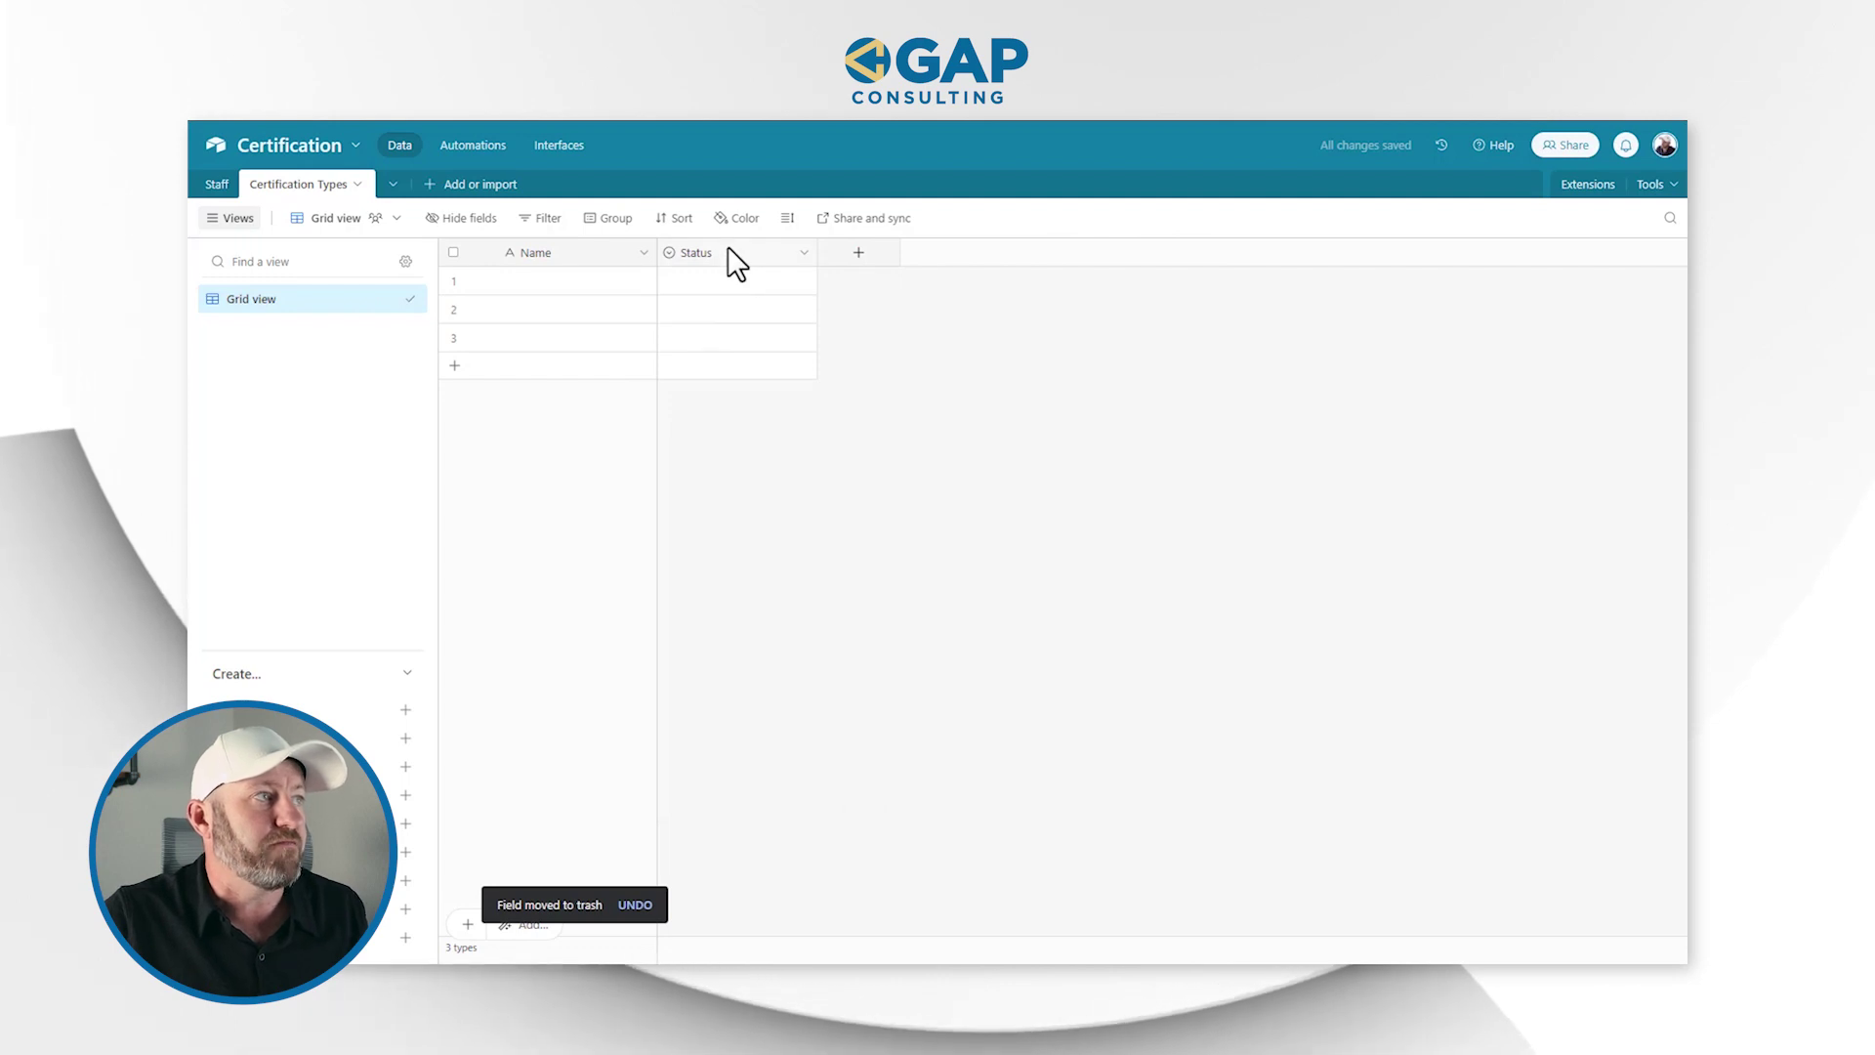
- Delete the Status field from the Certification Types table and name the first two records Cert 1 and Cert 2
left_click(791, 765)
left_click(606, 281)
type("Cert 1")
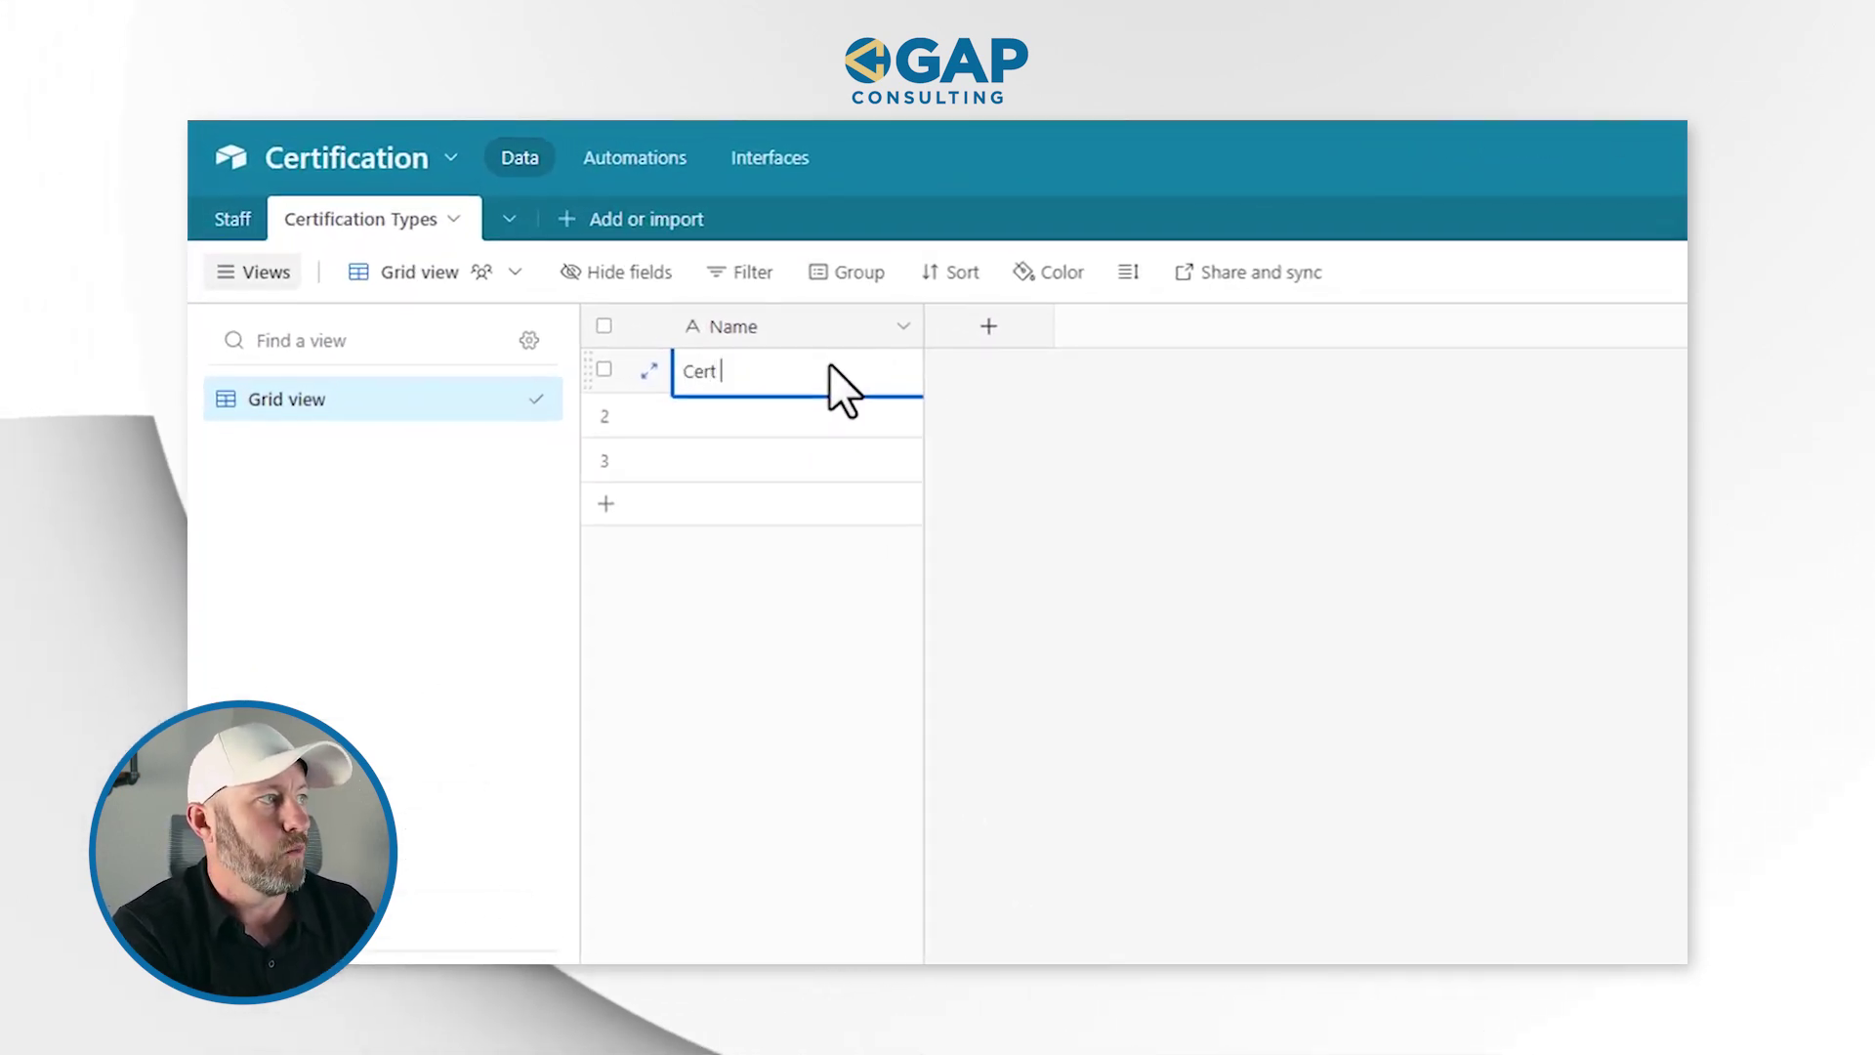
key("Return")
type("Cert 2")
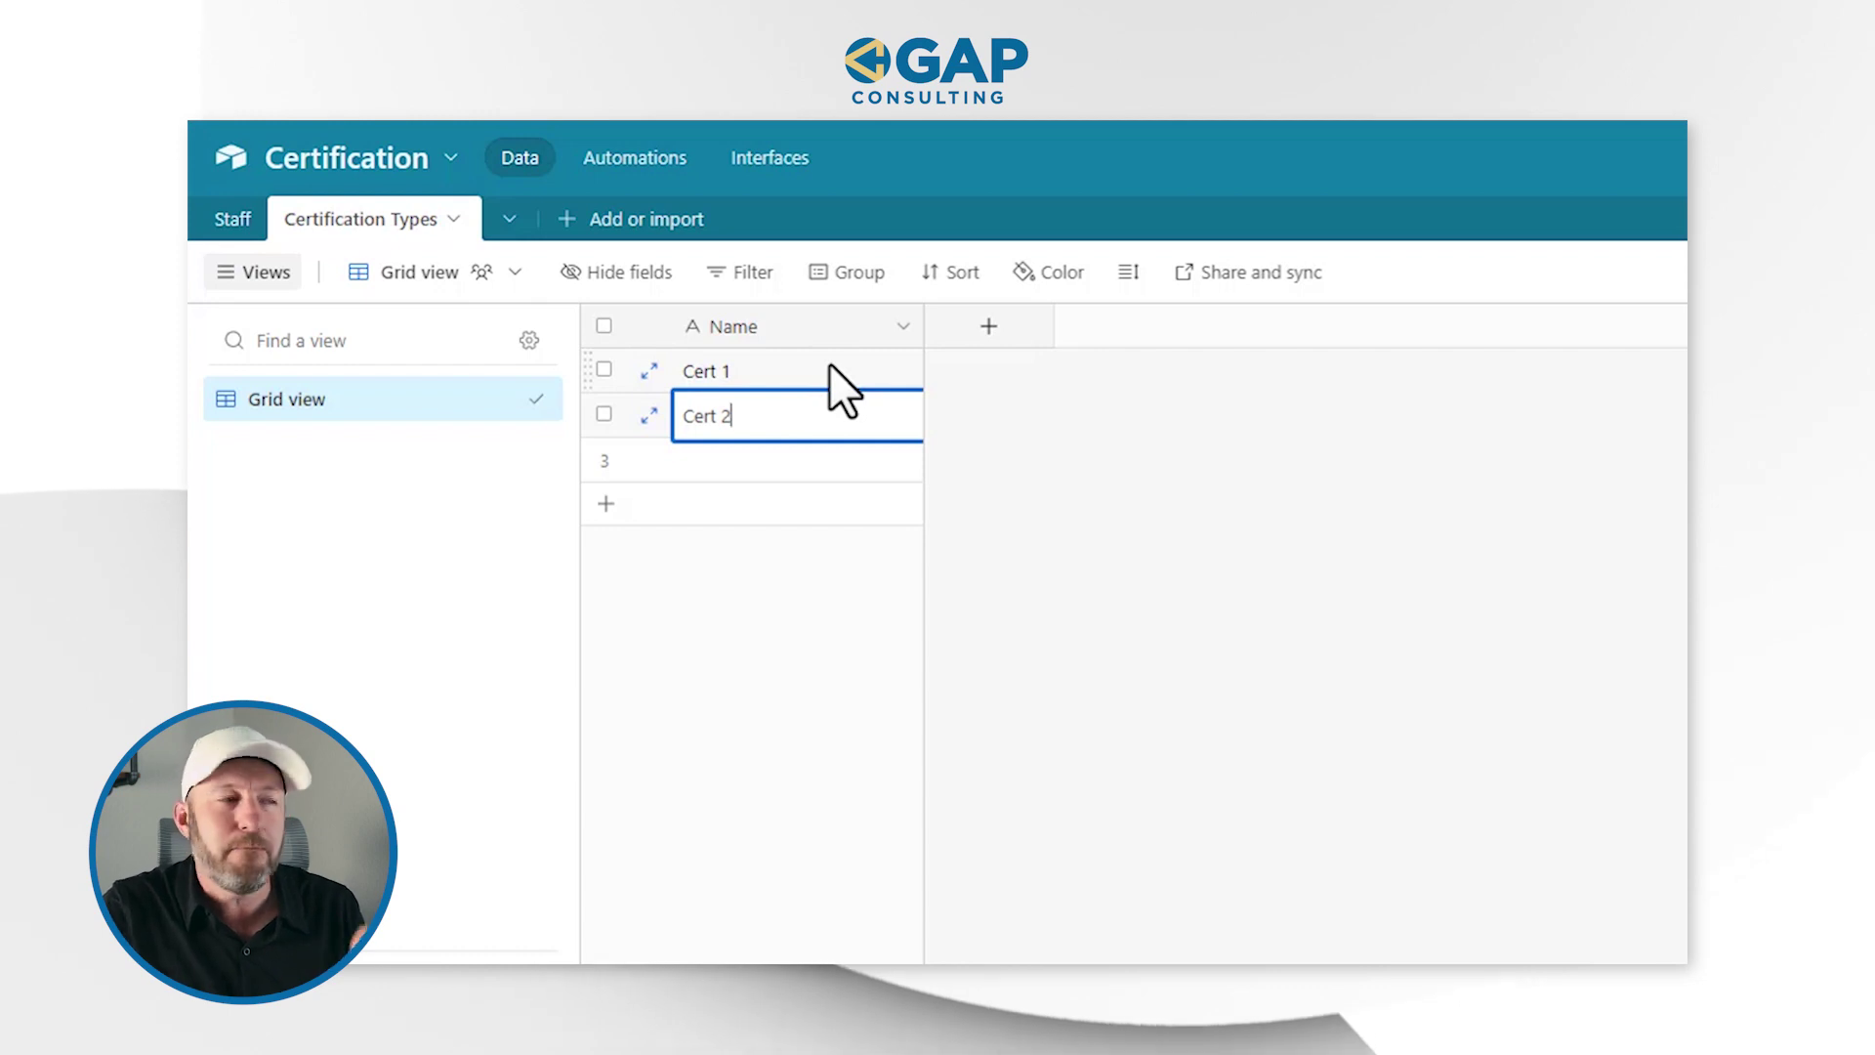
- Add a Number field named Experiation Days with Integer formatting to the Certification Types table
left_click(988, 330)
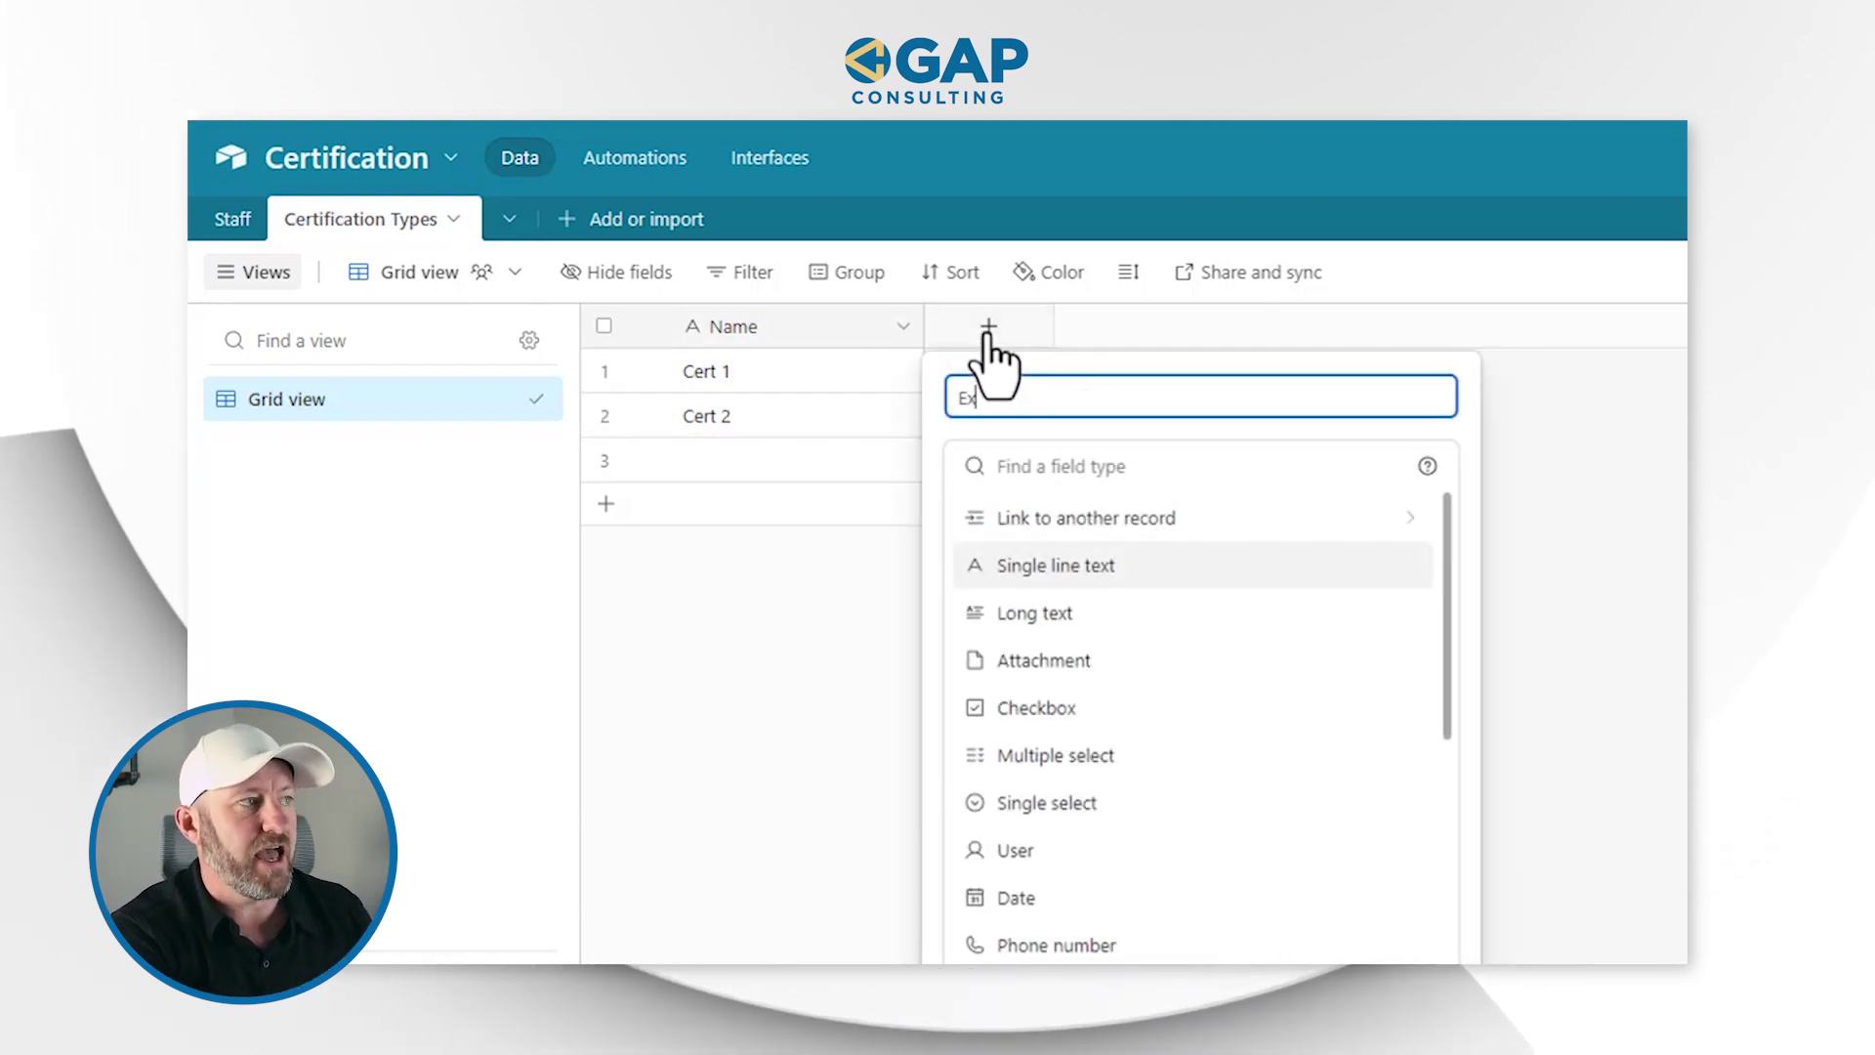
type("Expira")
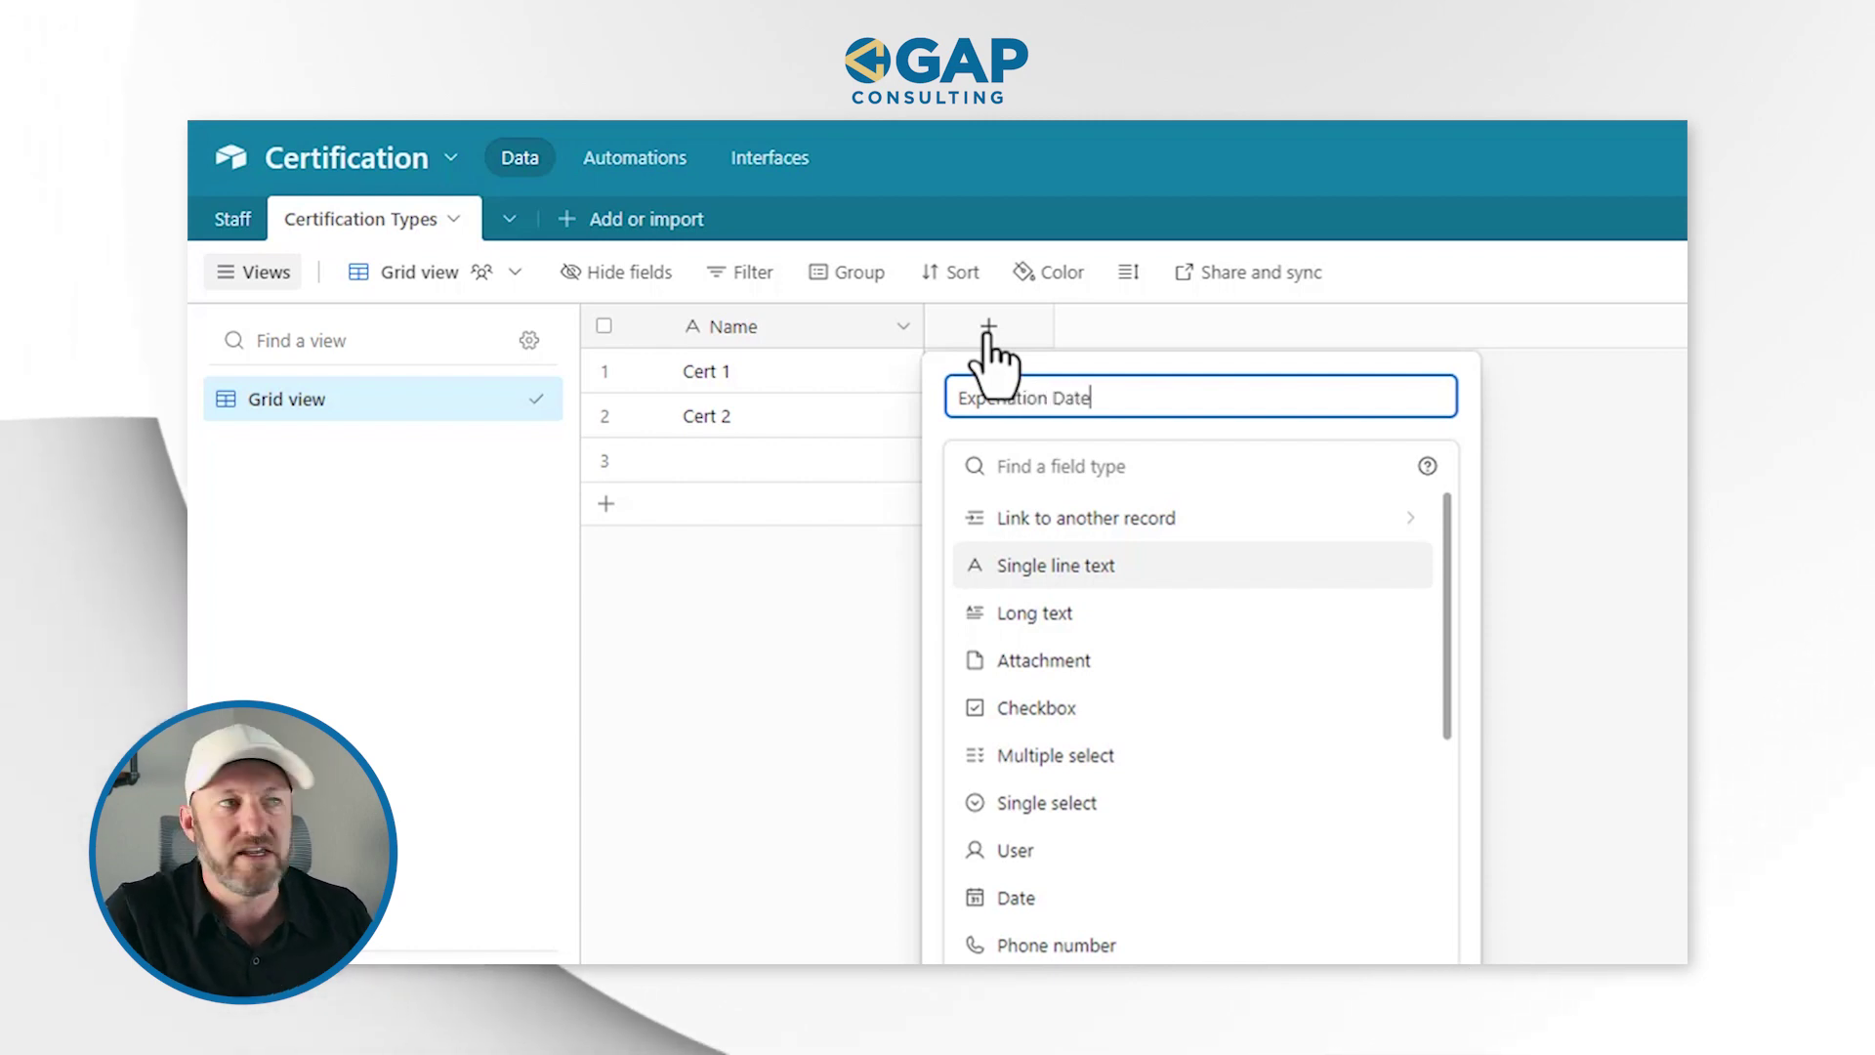
left_click(1050, 470)
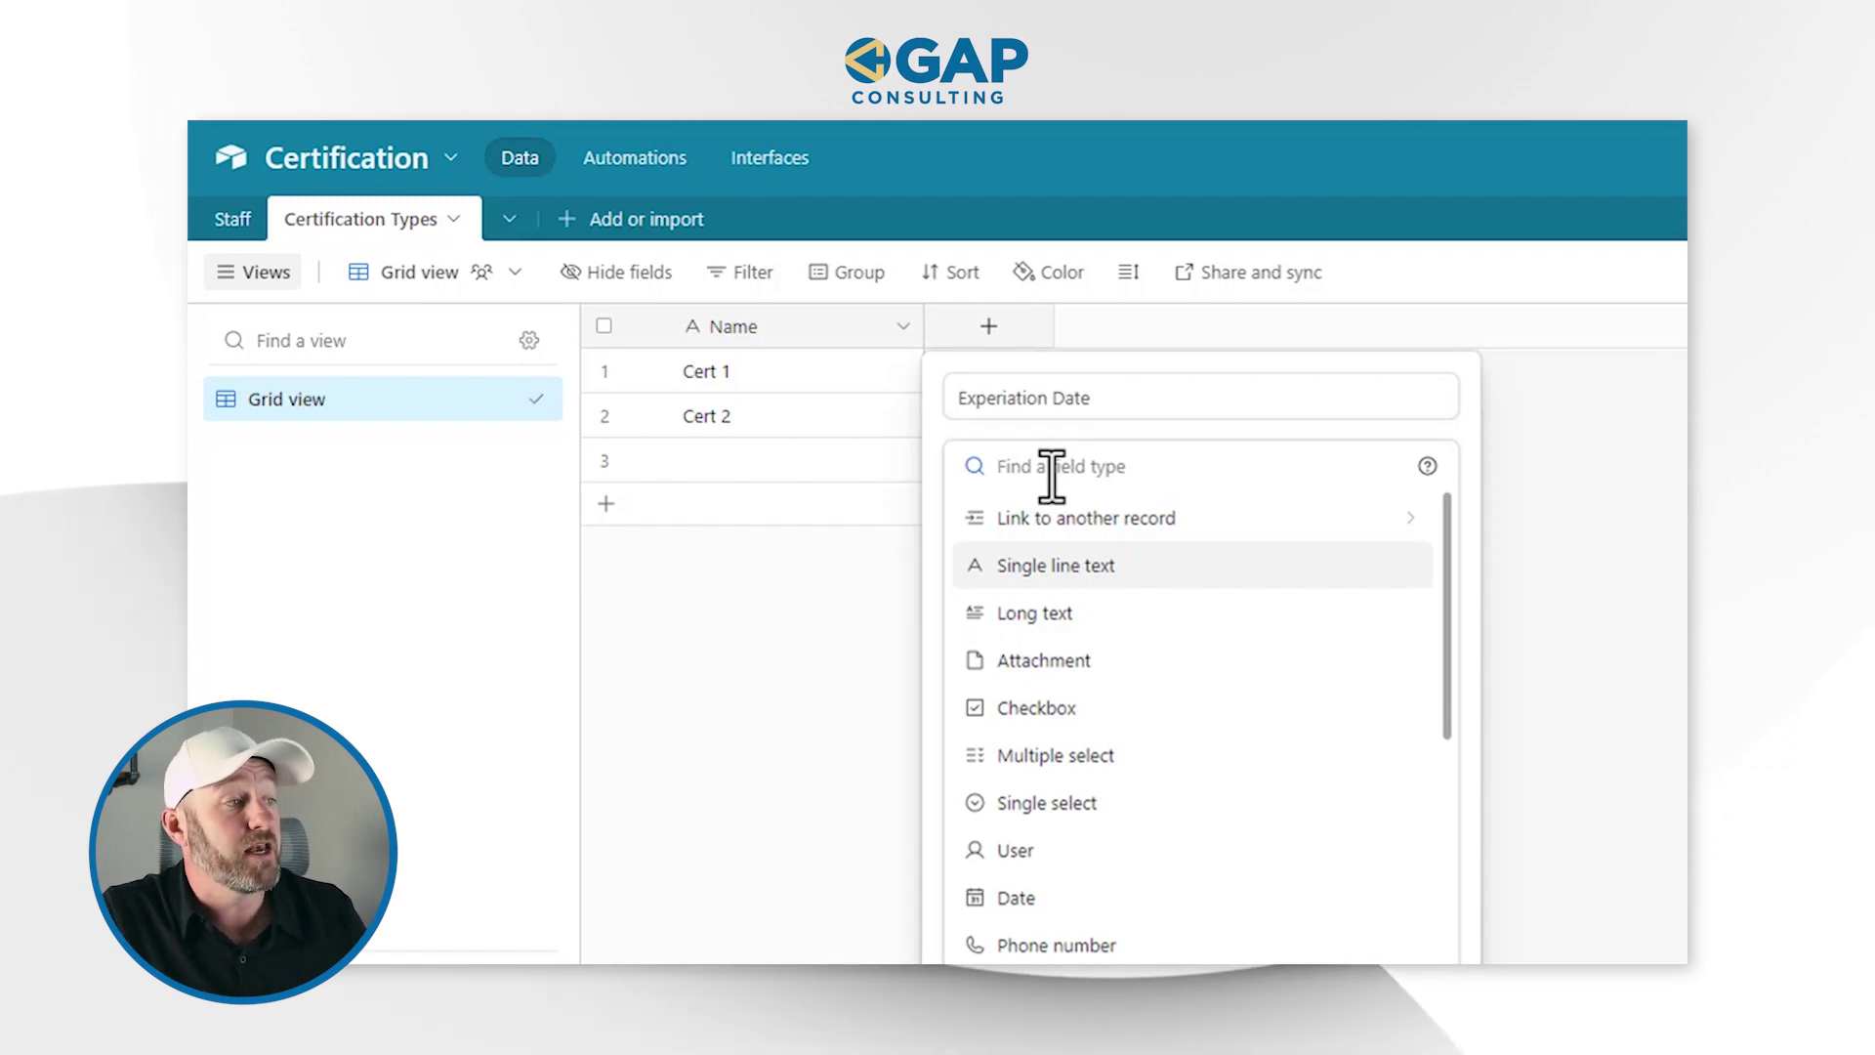
type("nu")
left_click(1049, 527)
left_click_drag(1091, 398, 1078, 400)
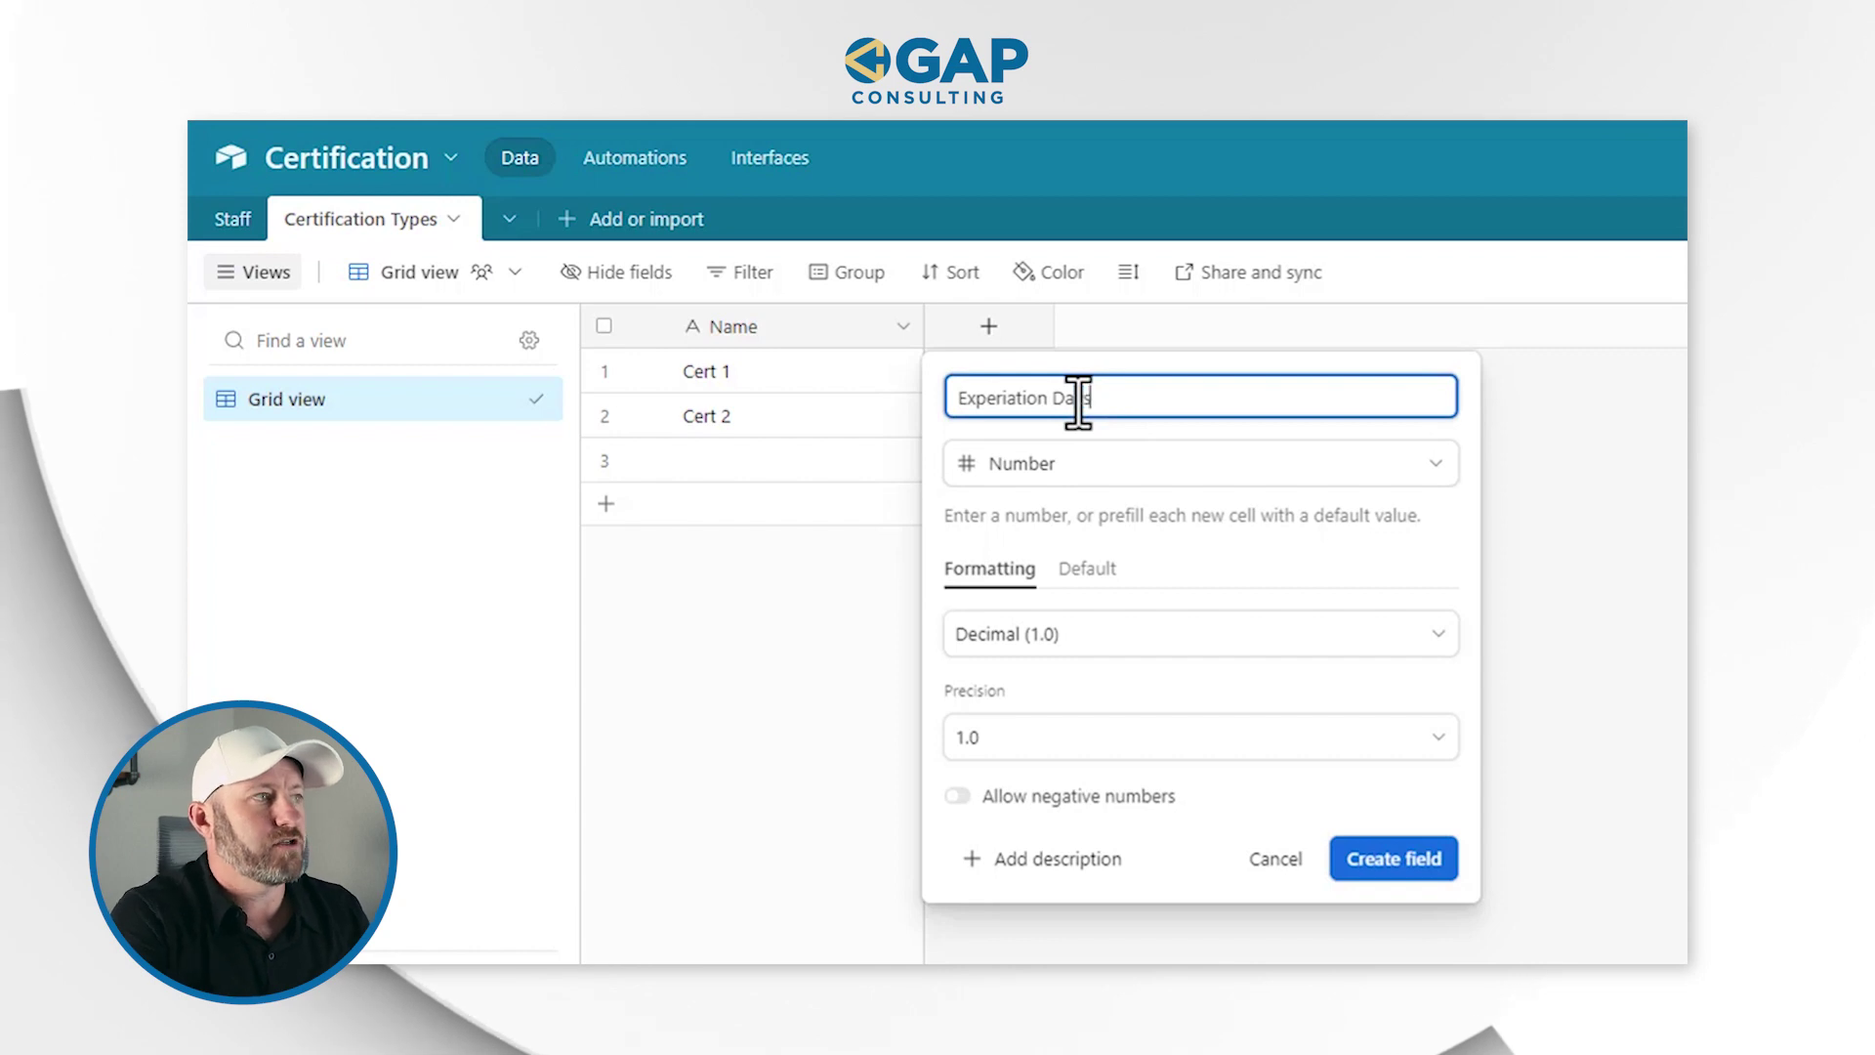
type("ys")
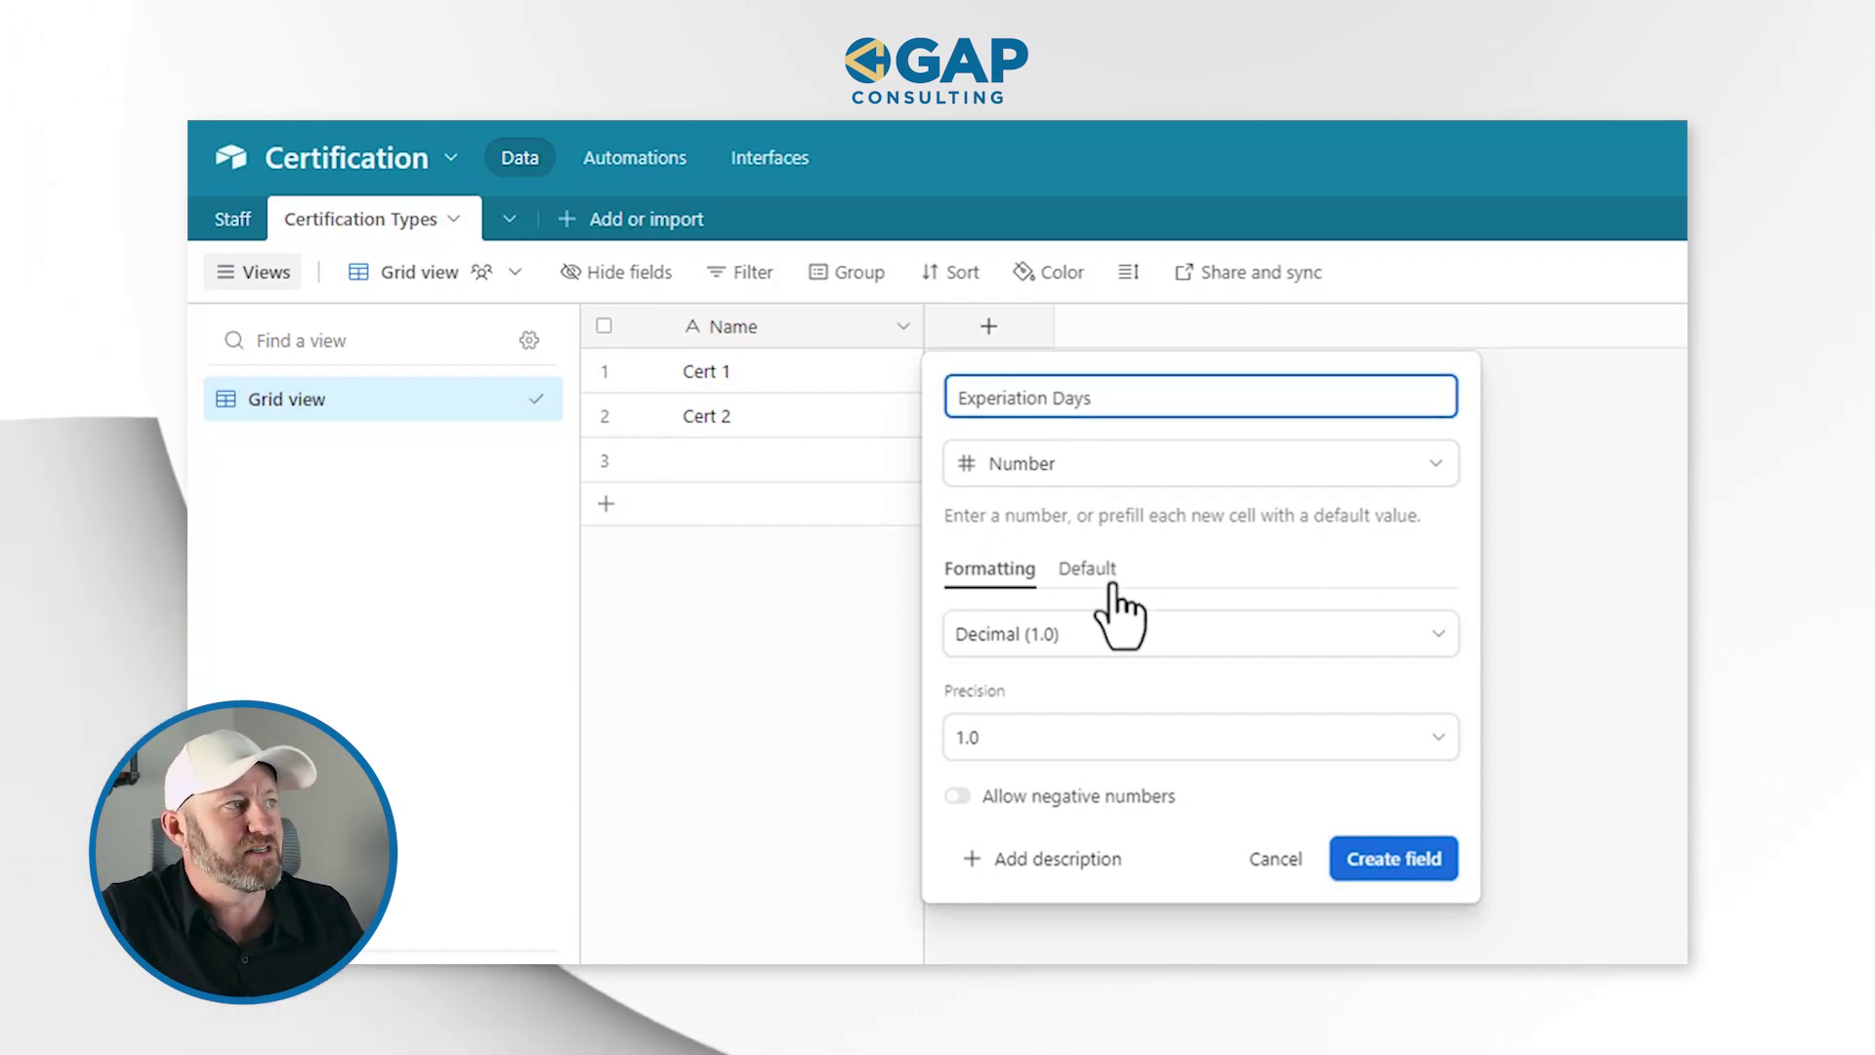
left_click(1118, 637)
left_click(1096, 791)
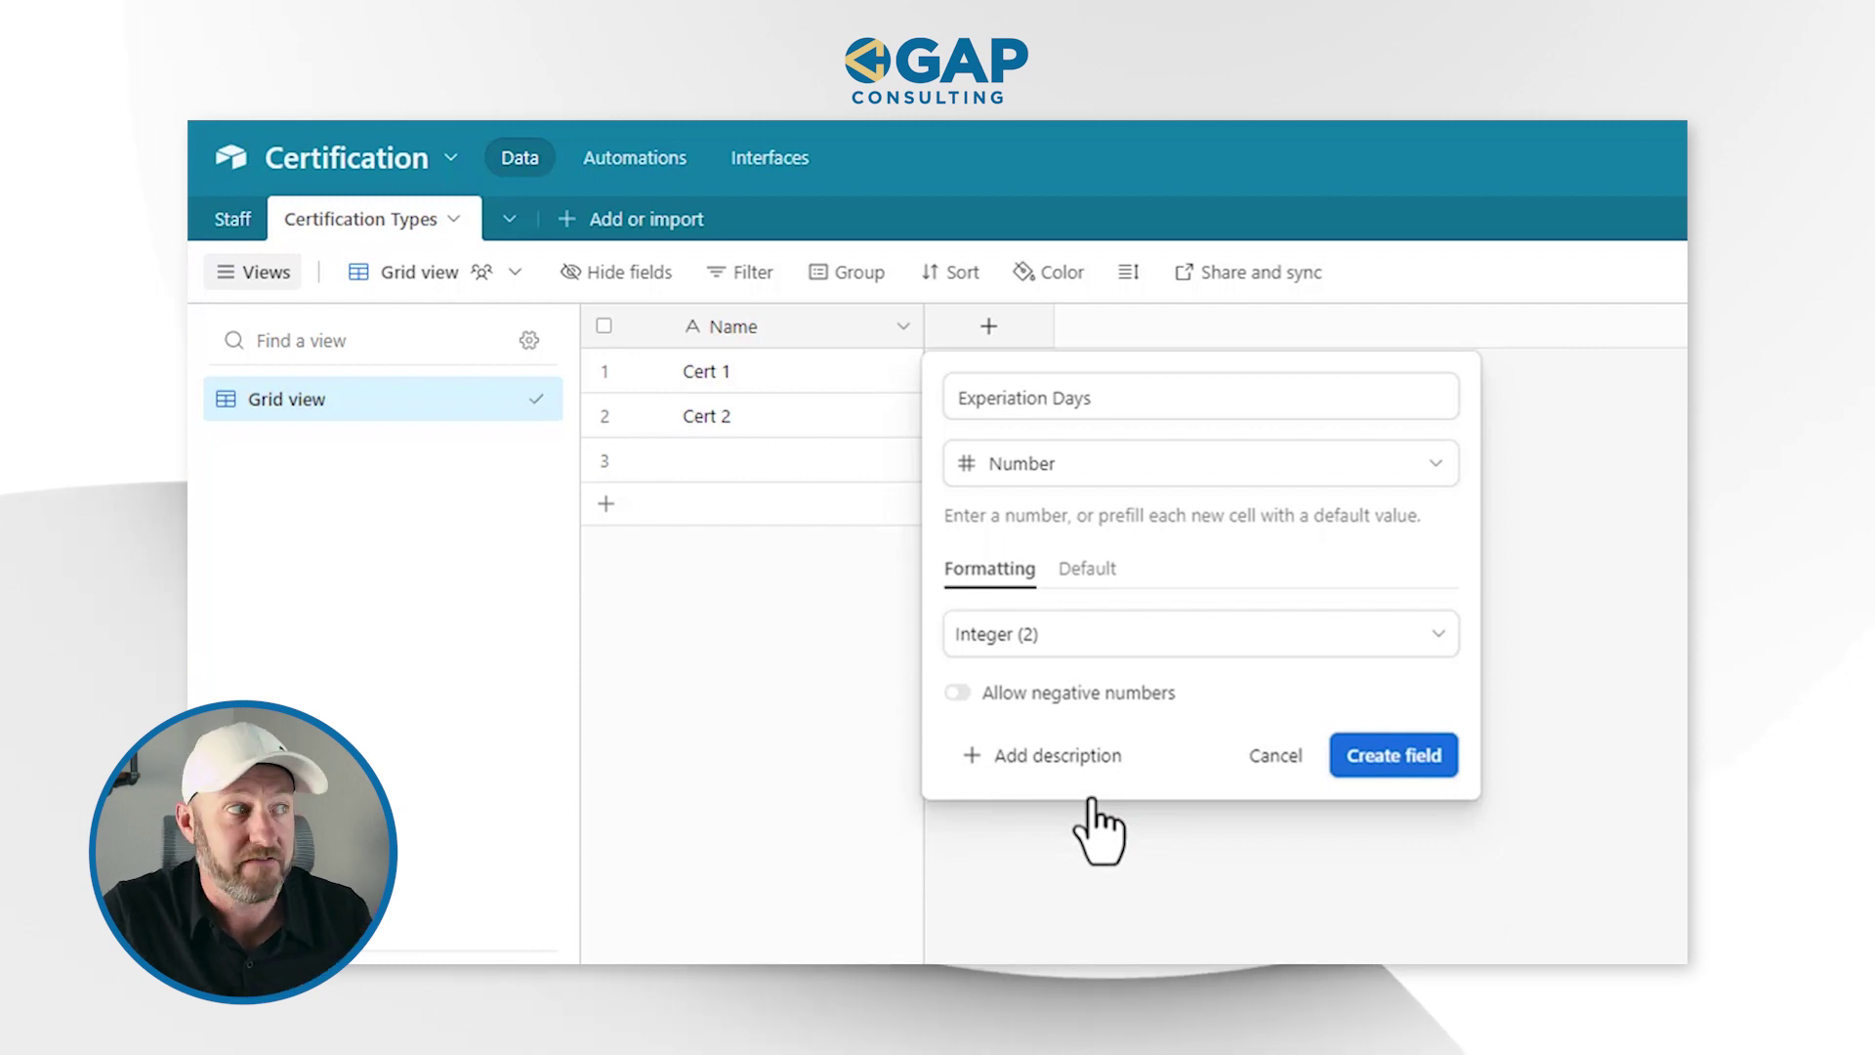
left_click(1392, 762)
- Set Experiation Days to 365 for Cert 1 and 730 for Cert 2
left_click(1043, 373)
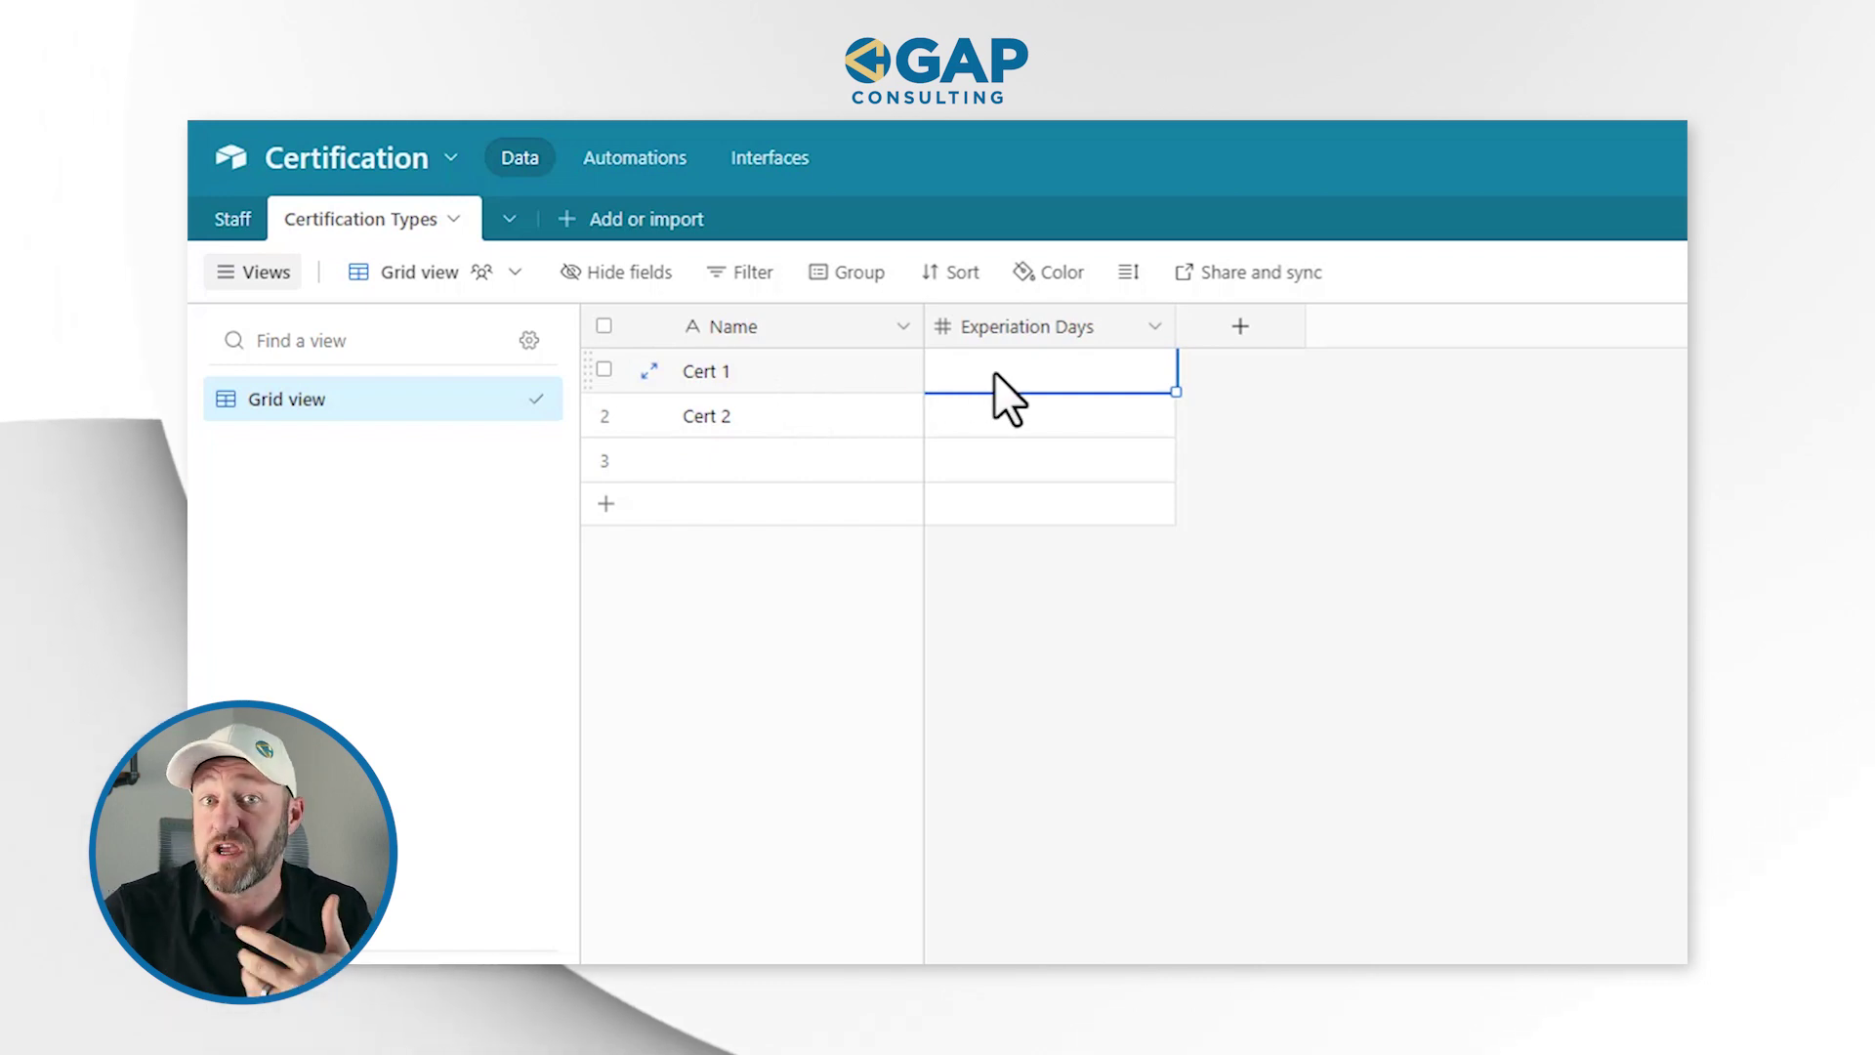
type("365")
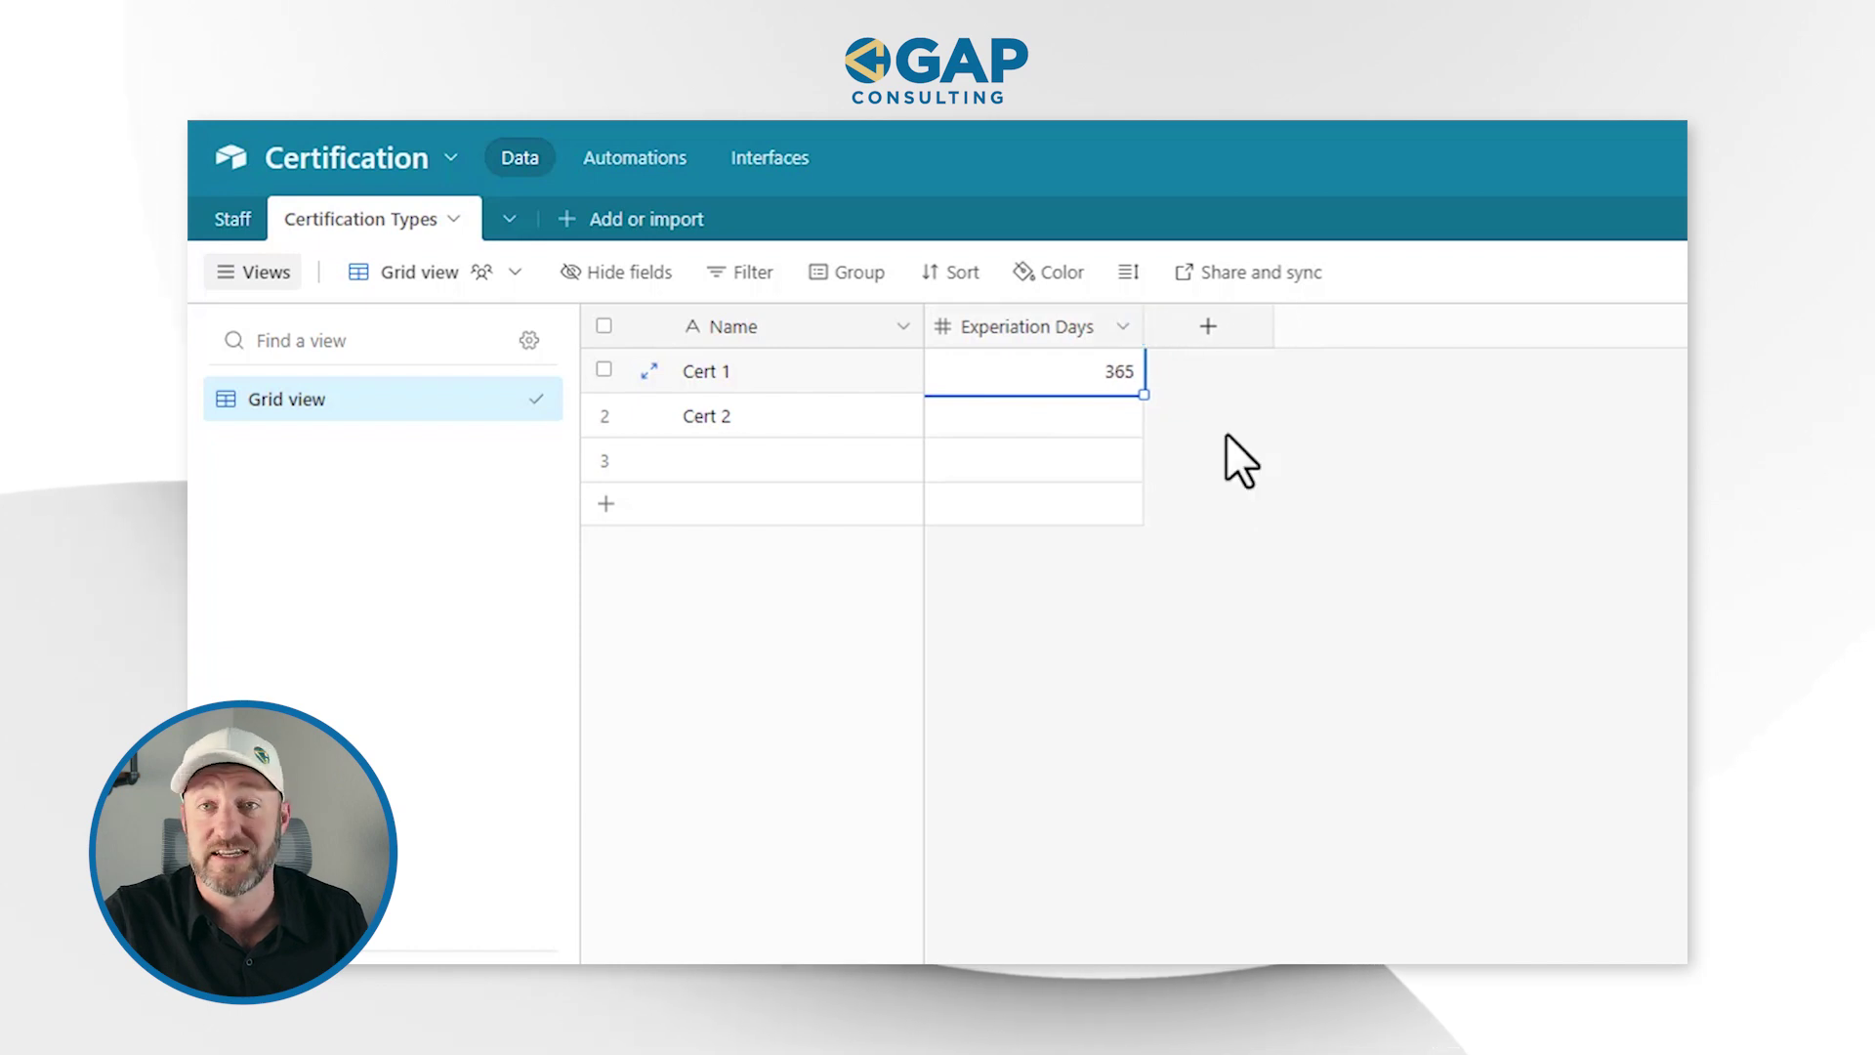
left_click(1095, 421)
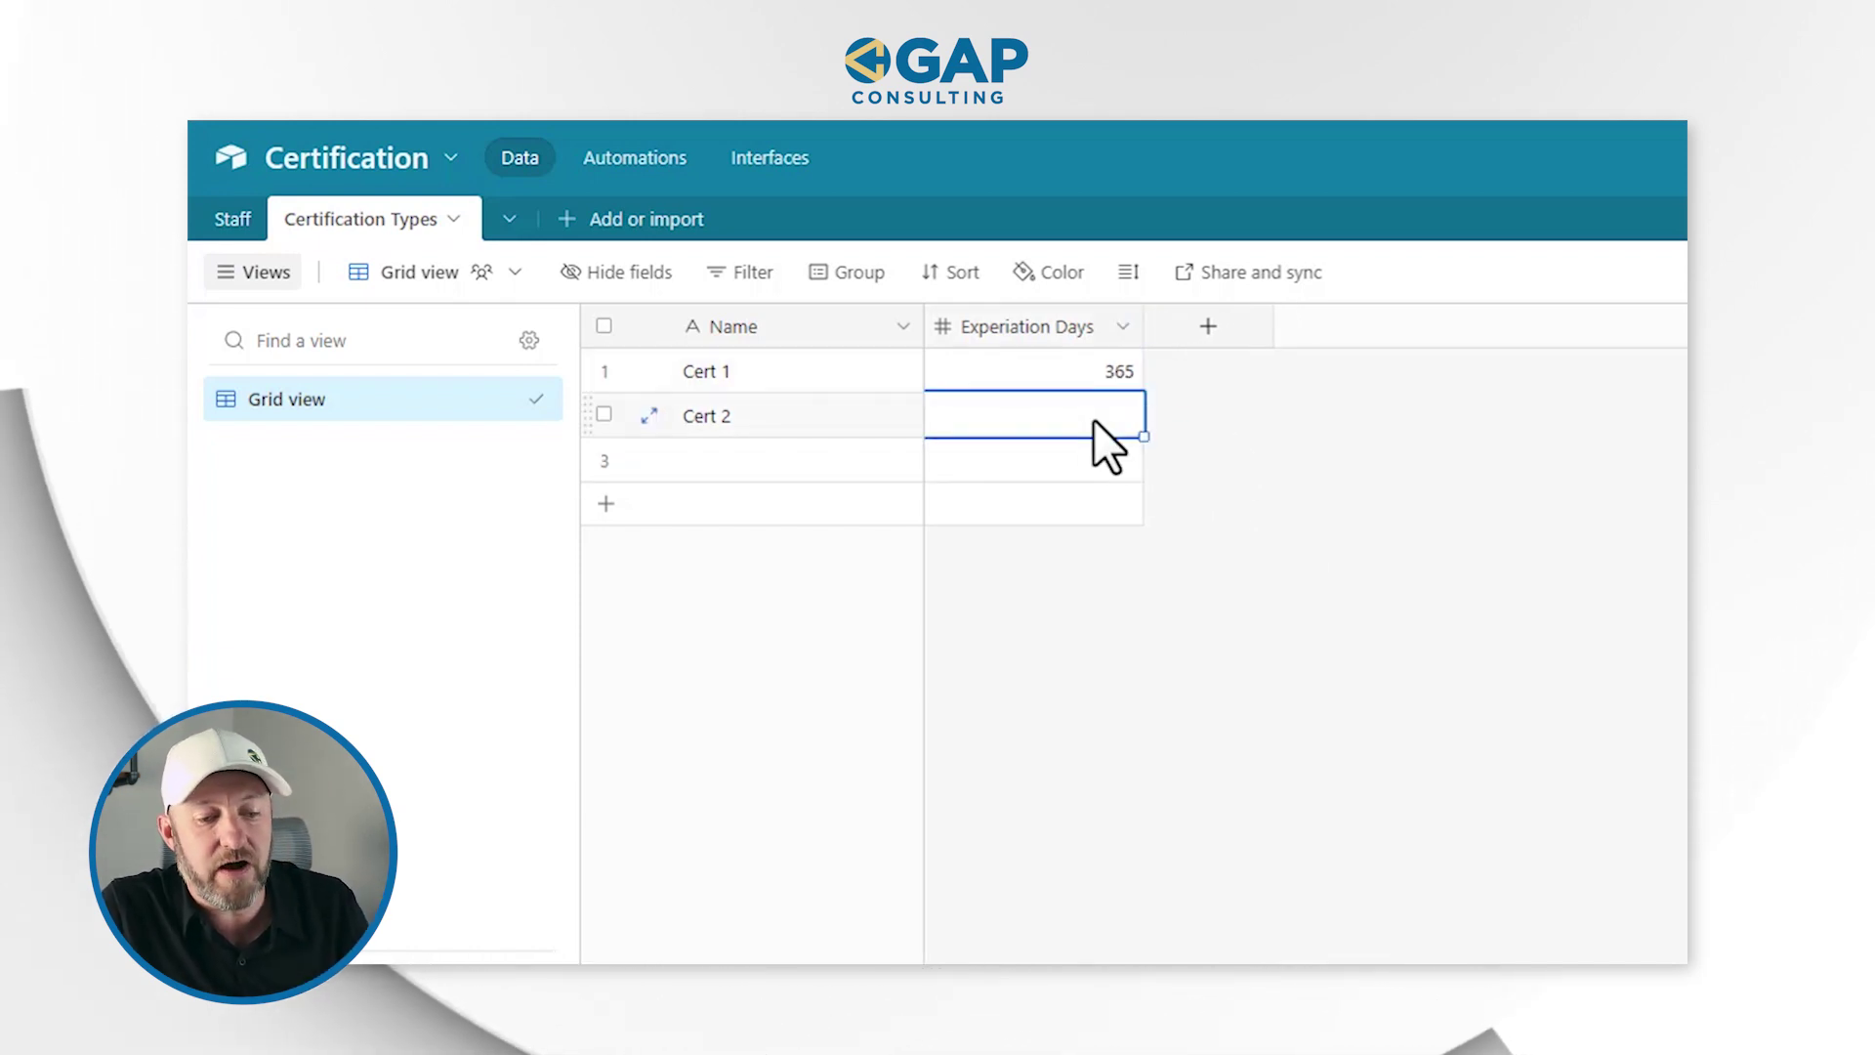
type("730")
left_click(1303, 518)
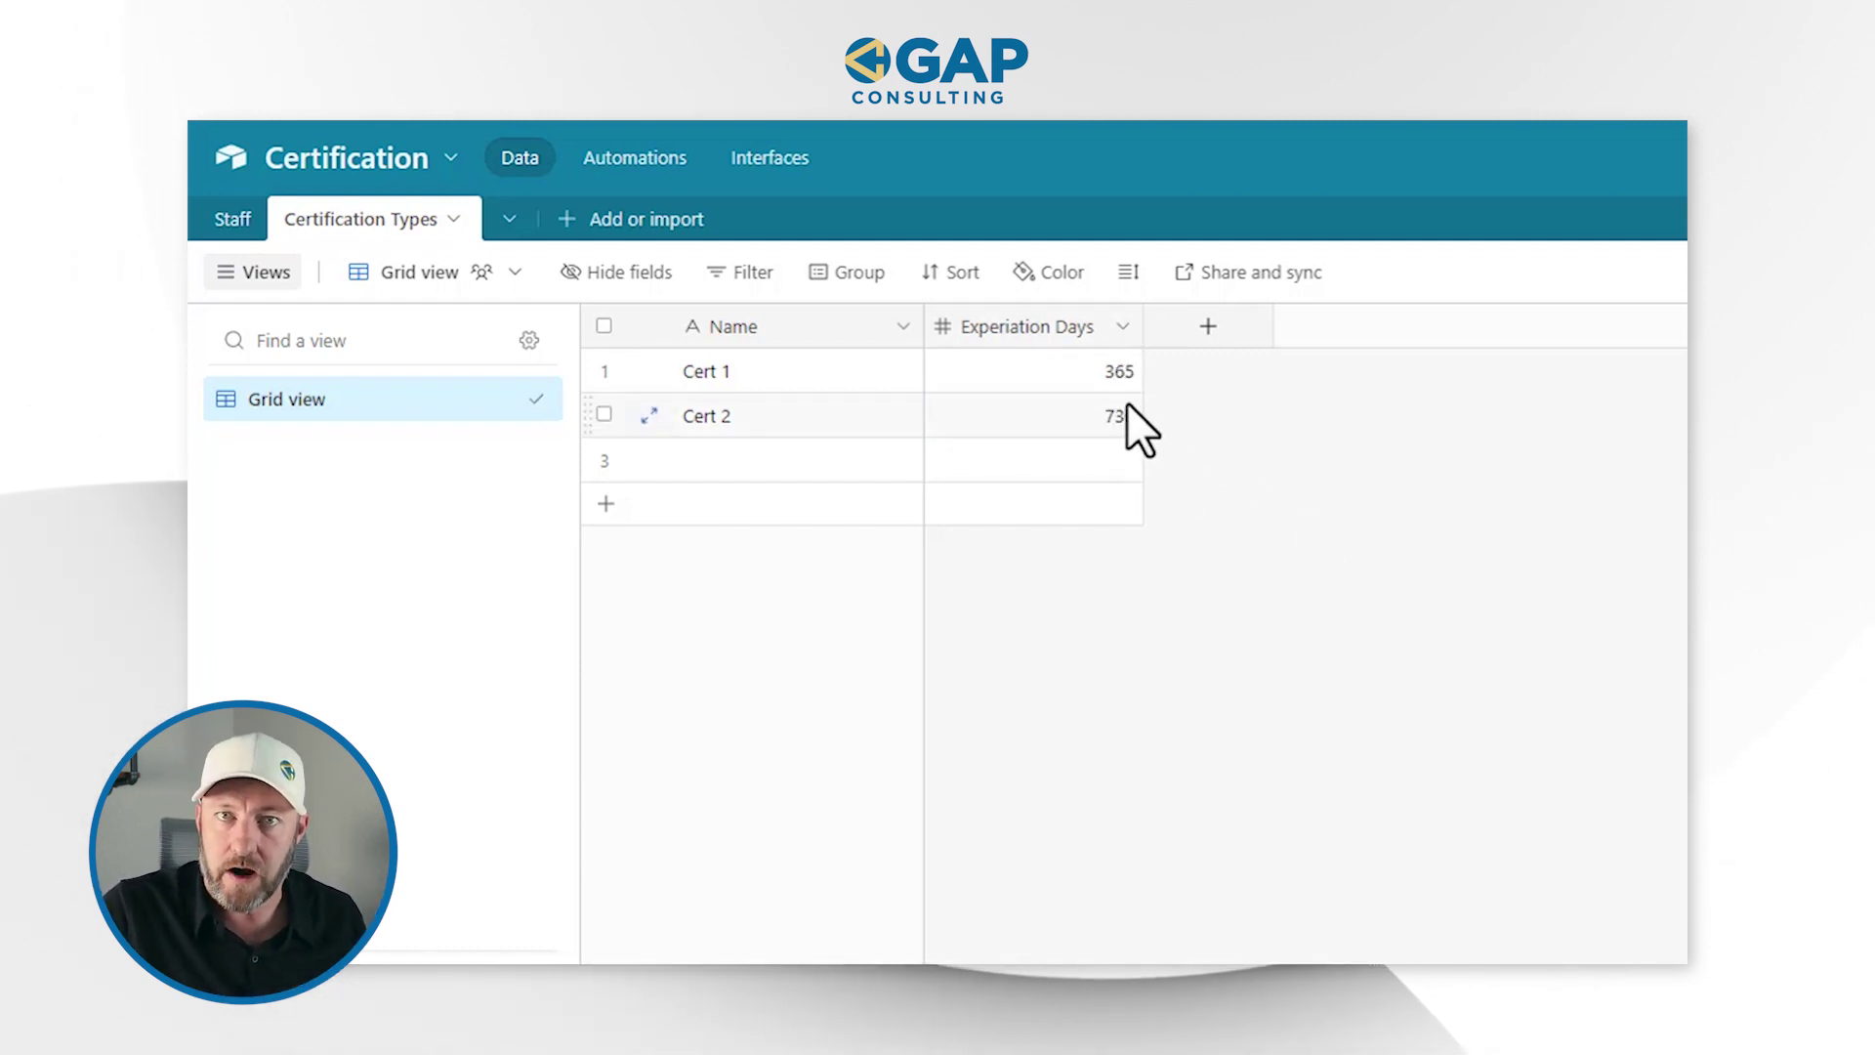
- Add a field named URL with the URL field type to the Certification Types table
left_click(1209, 330)
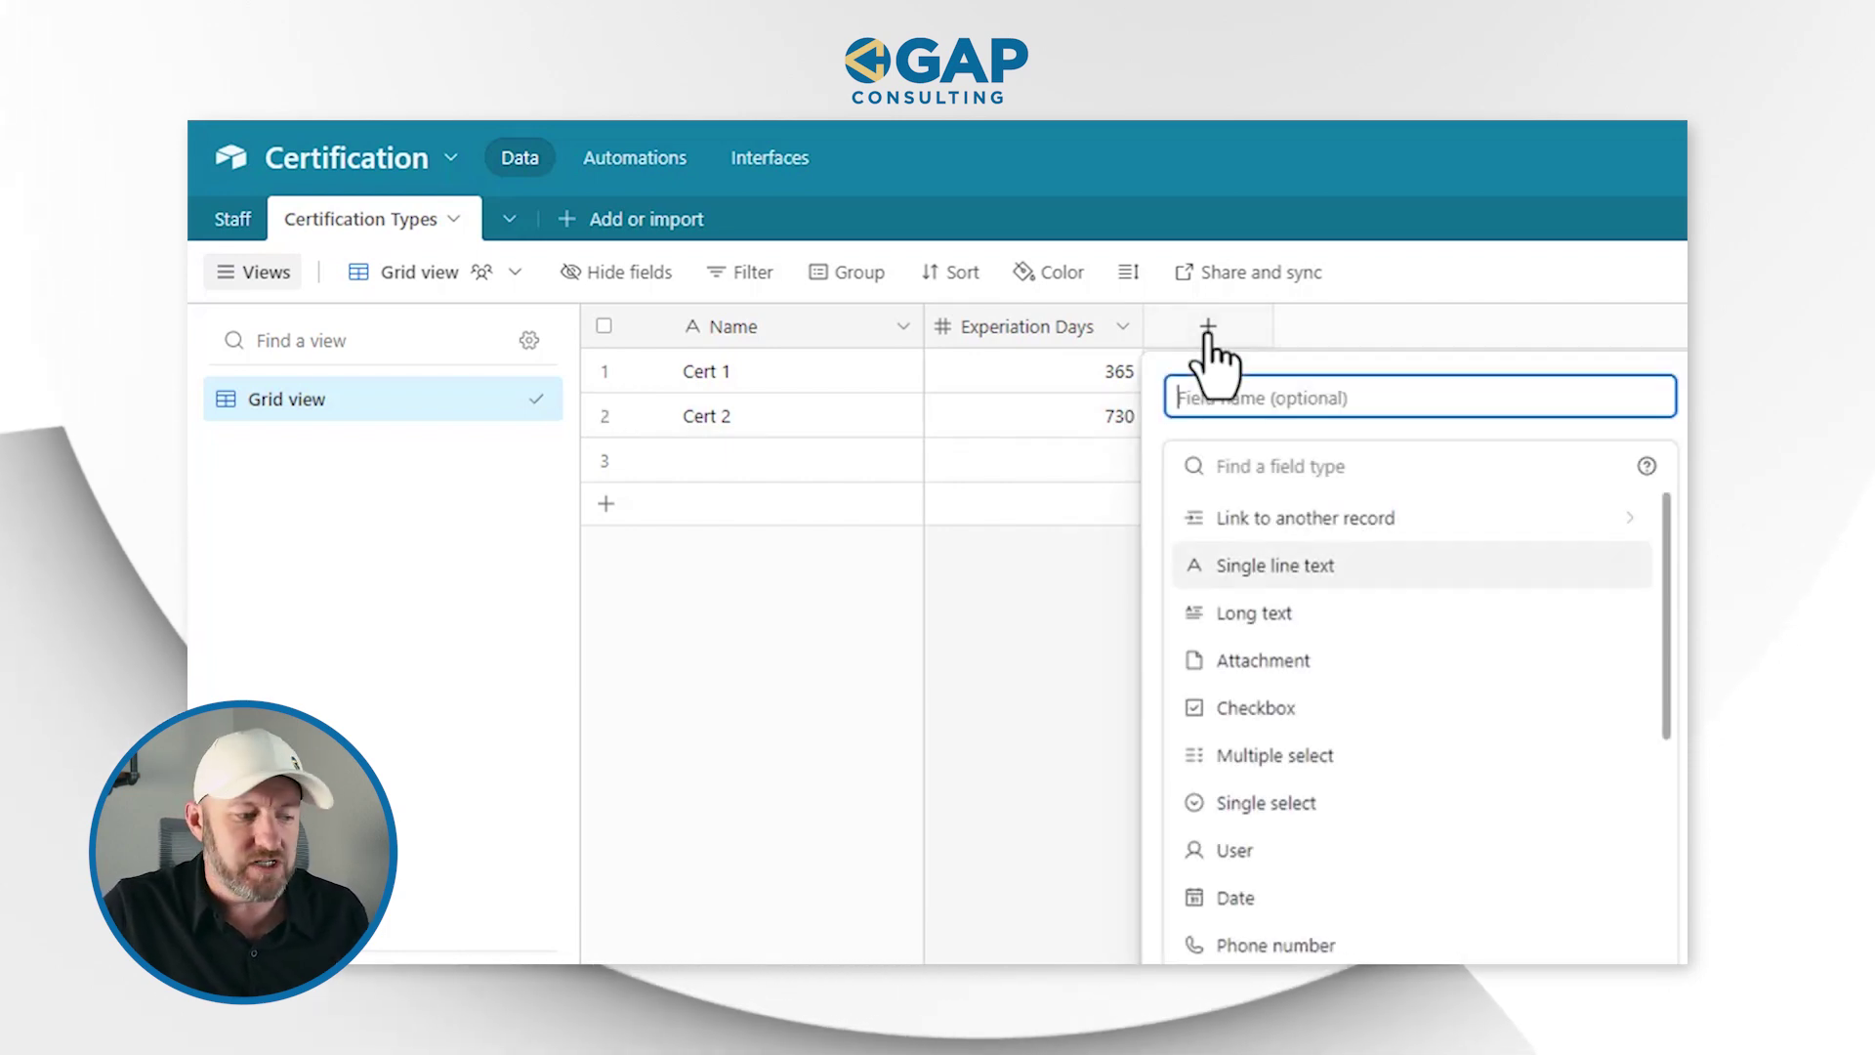
type("URL")
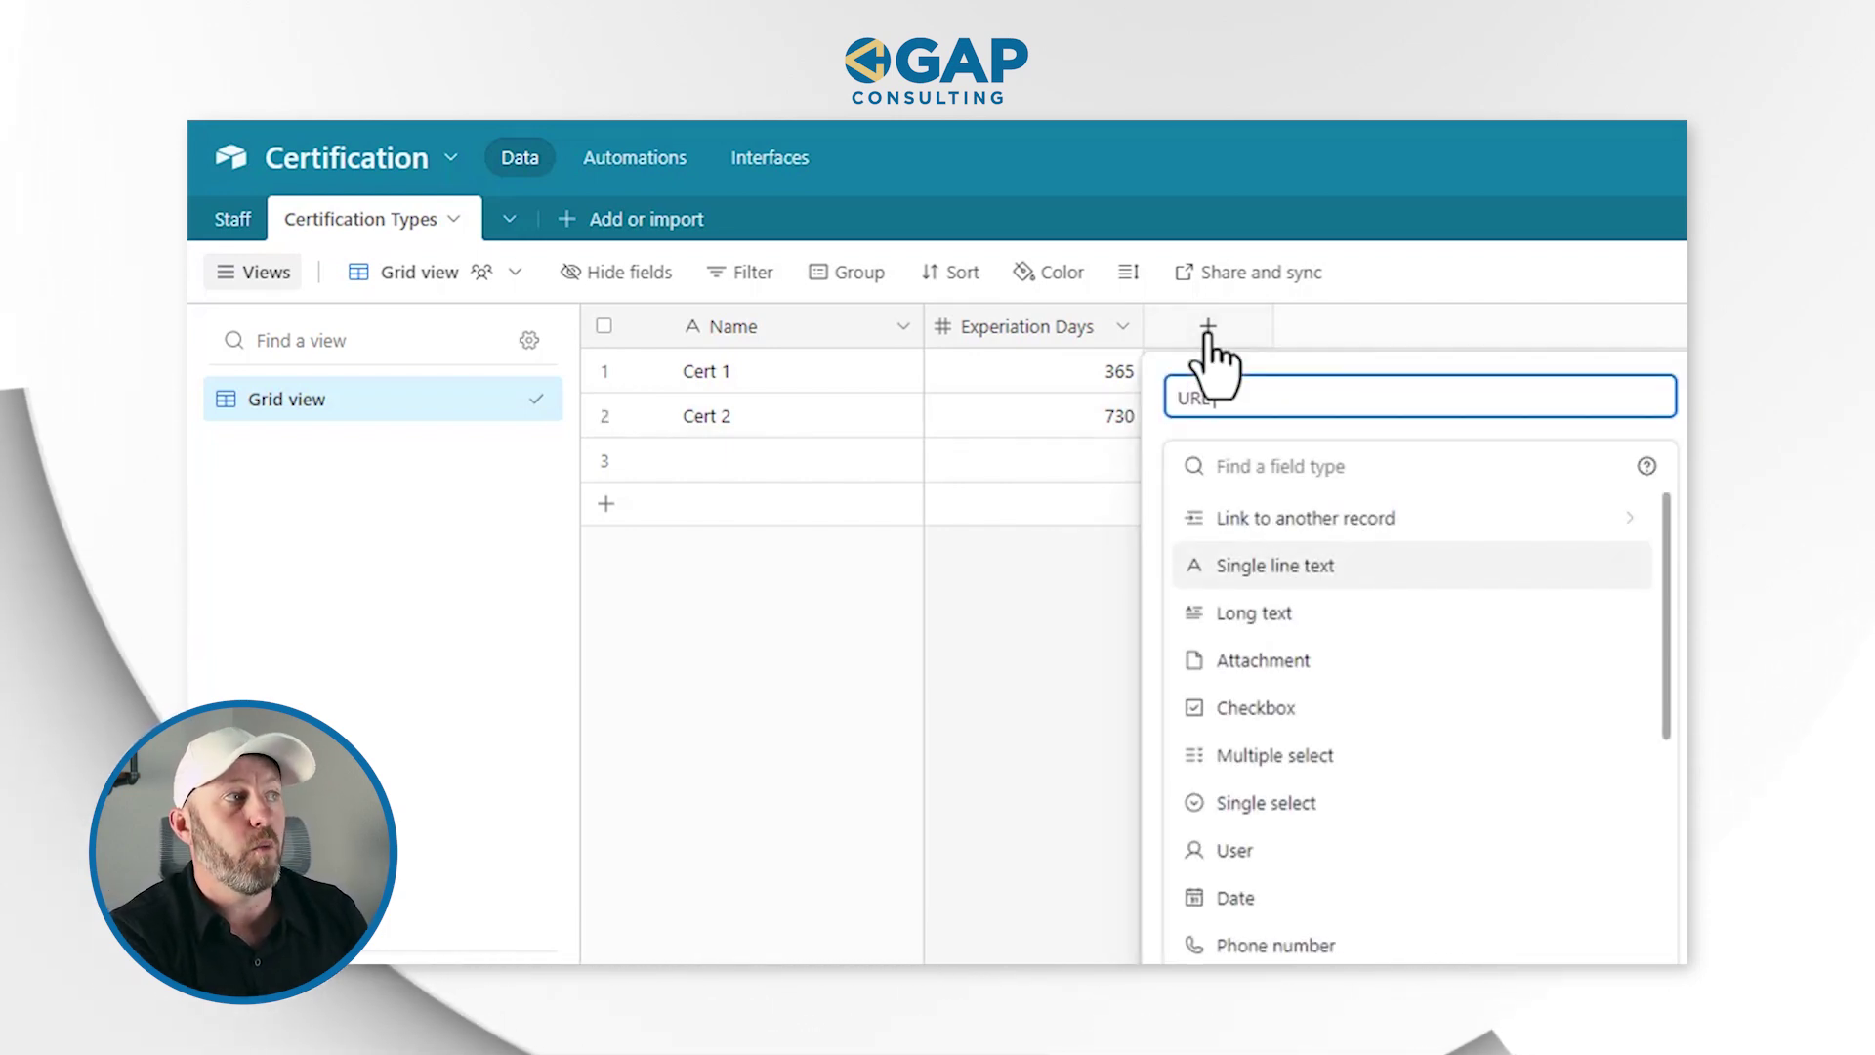
key("Tab")
type("url")
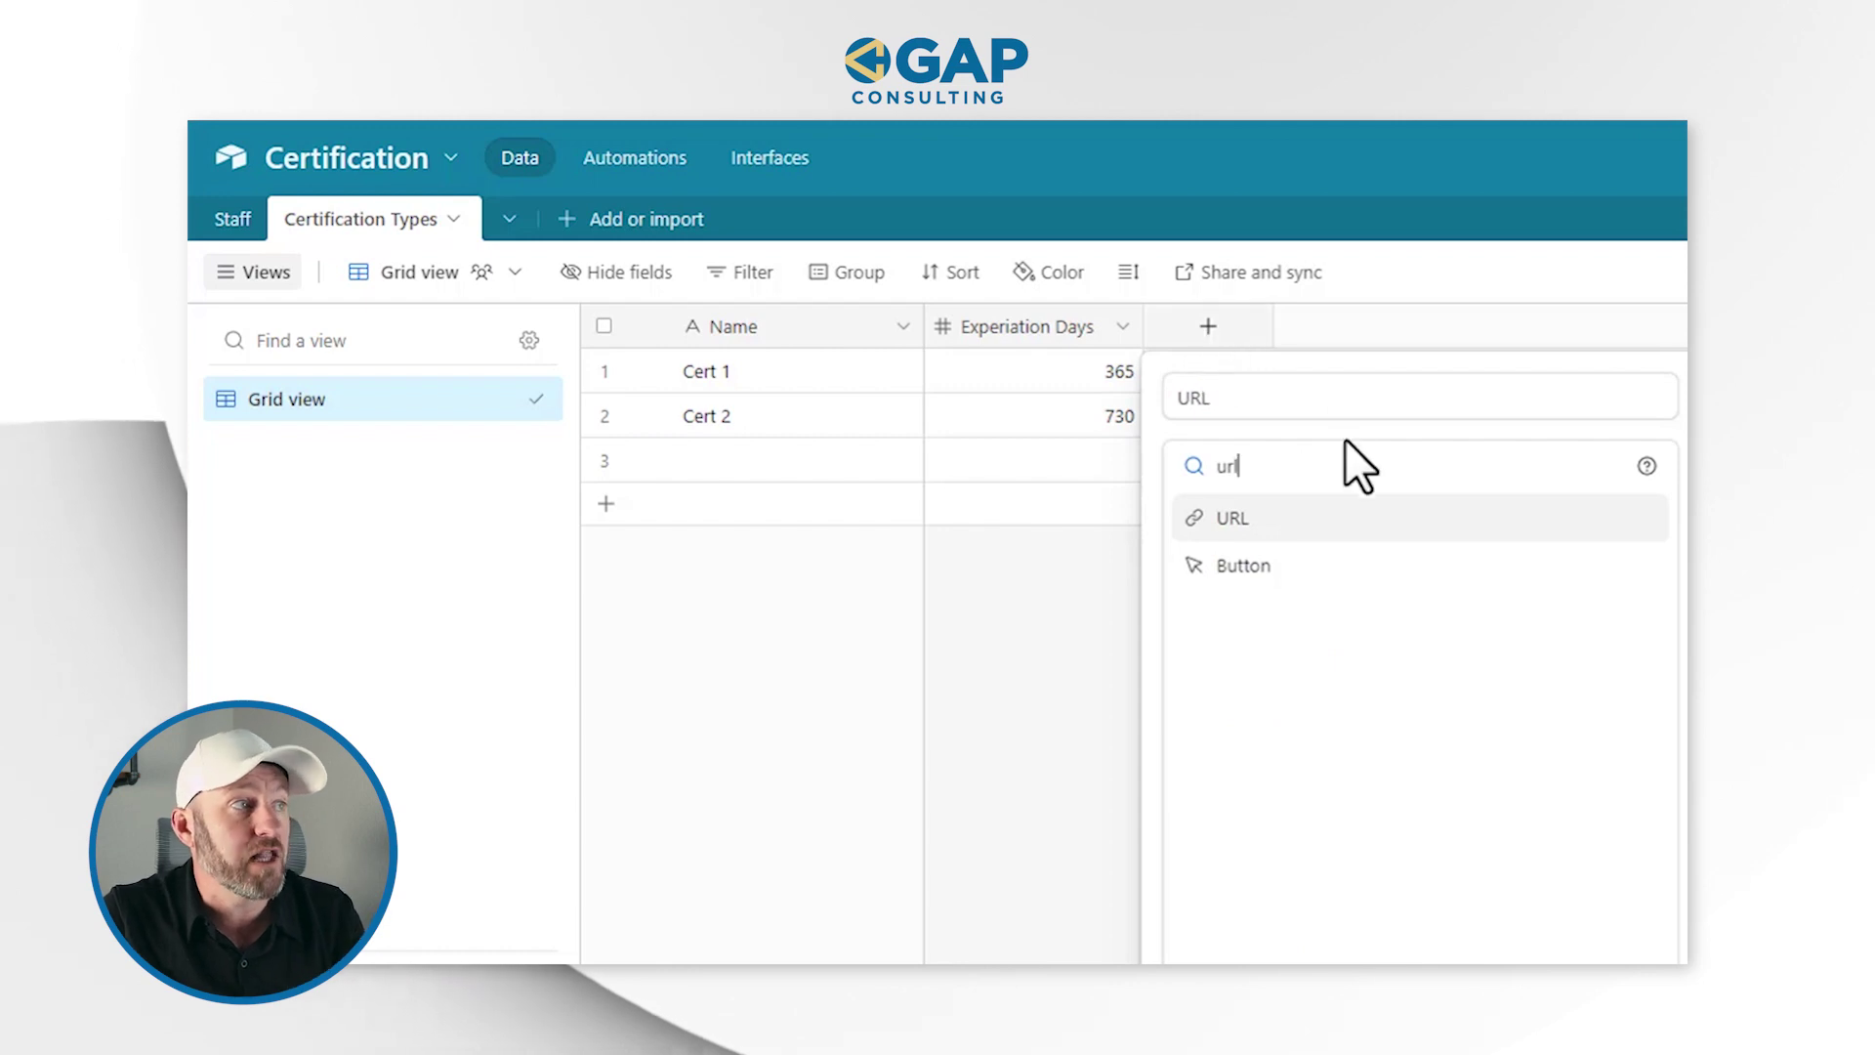
left_click(1342, 517)
left_click(1660, 606)
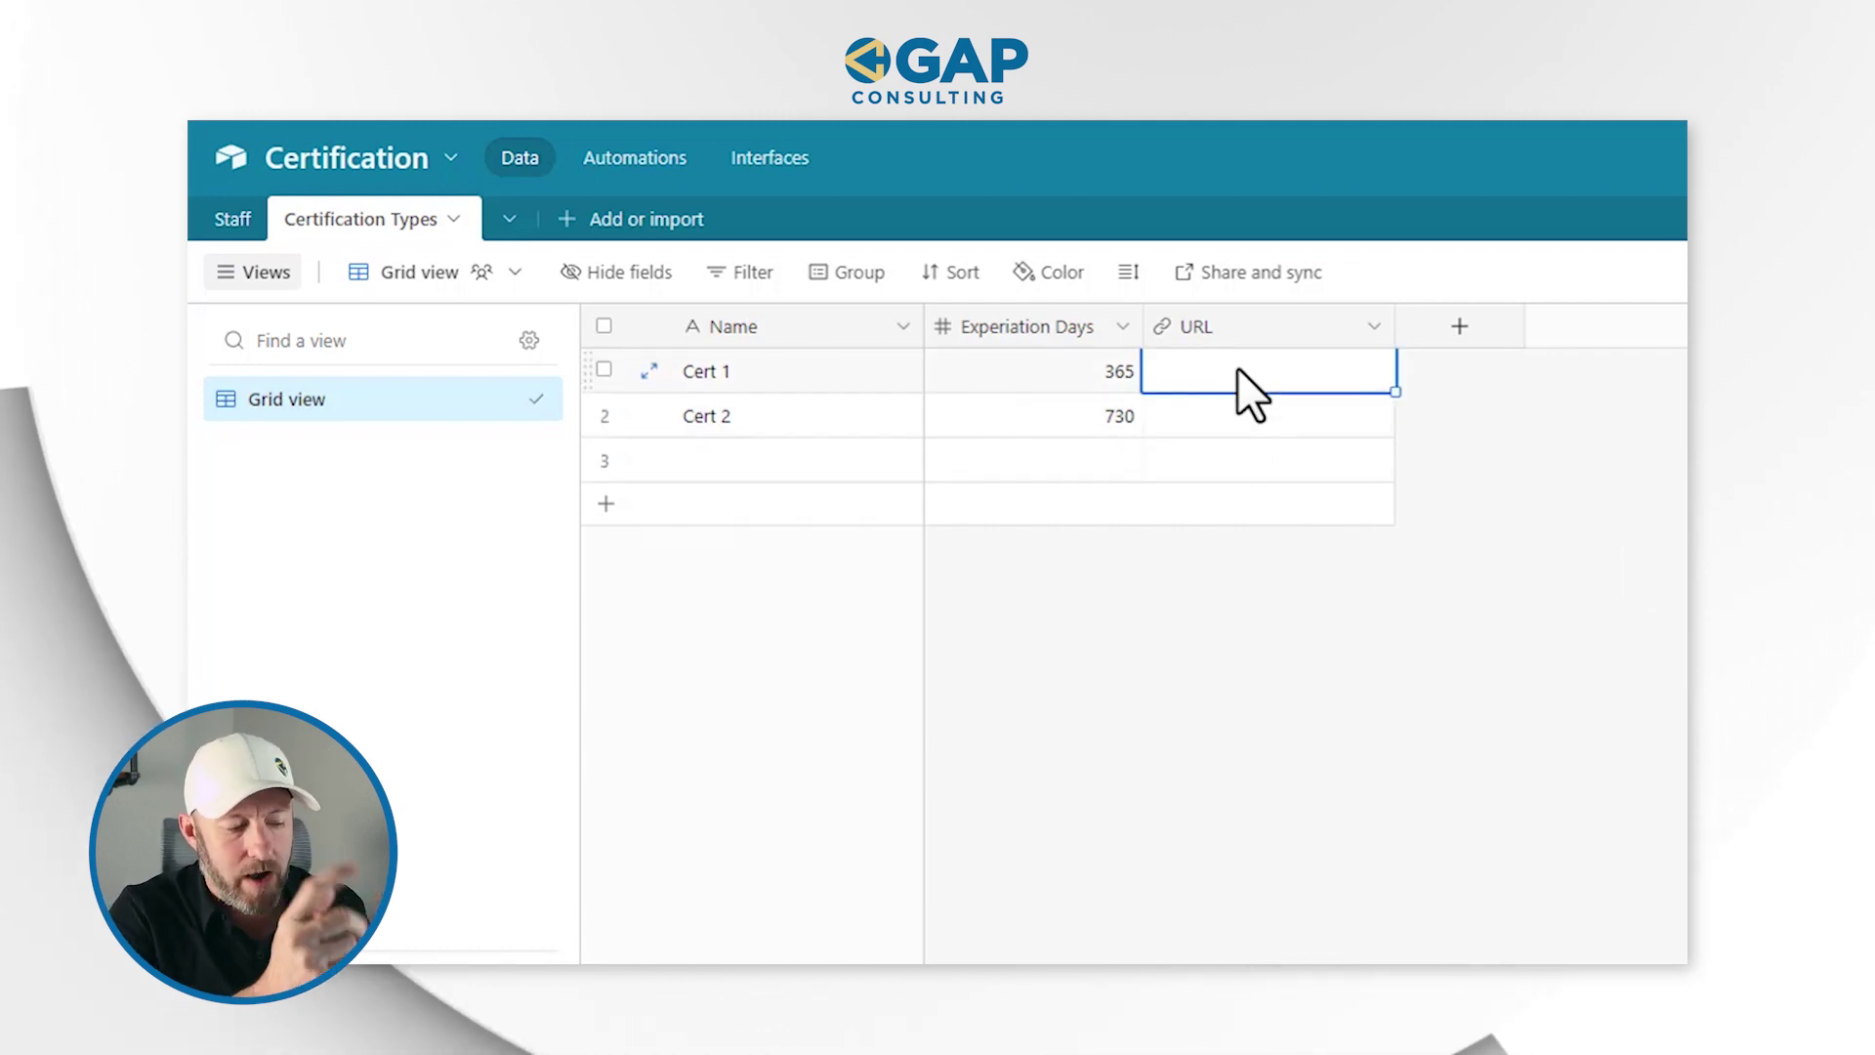
type("https")
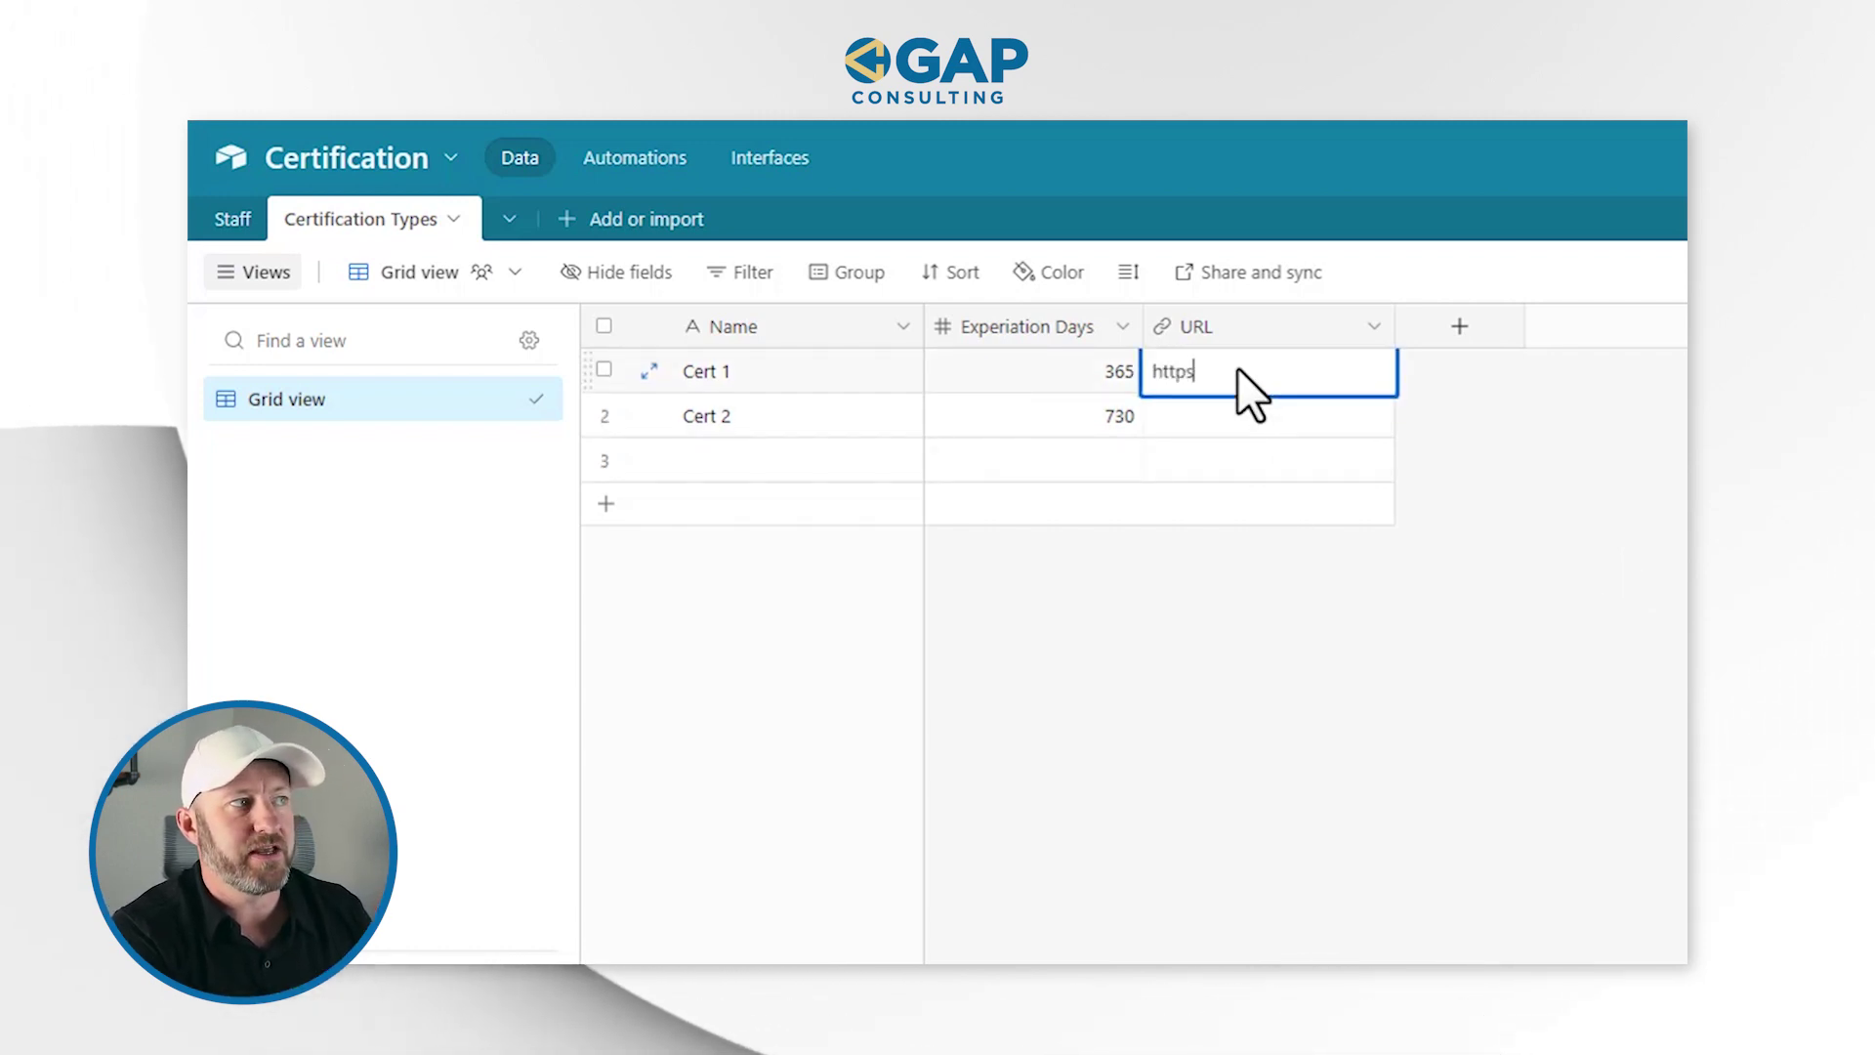
type("://example.com")
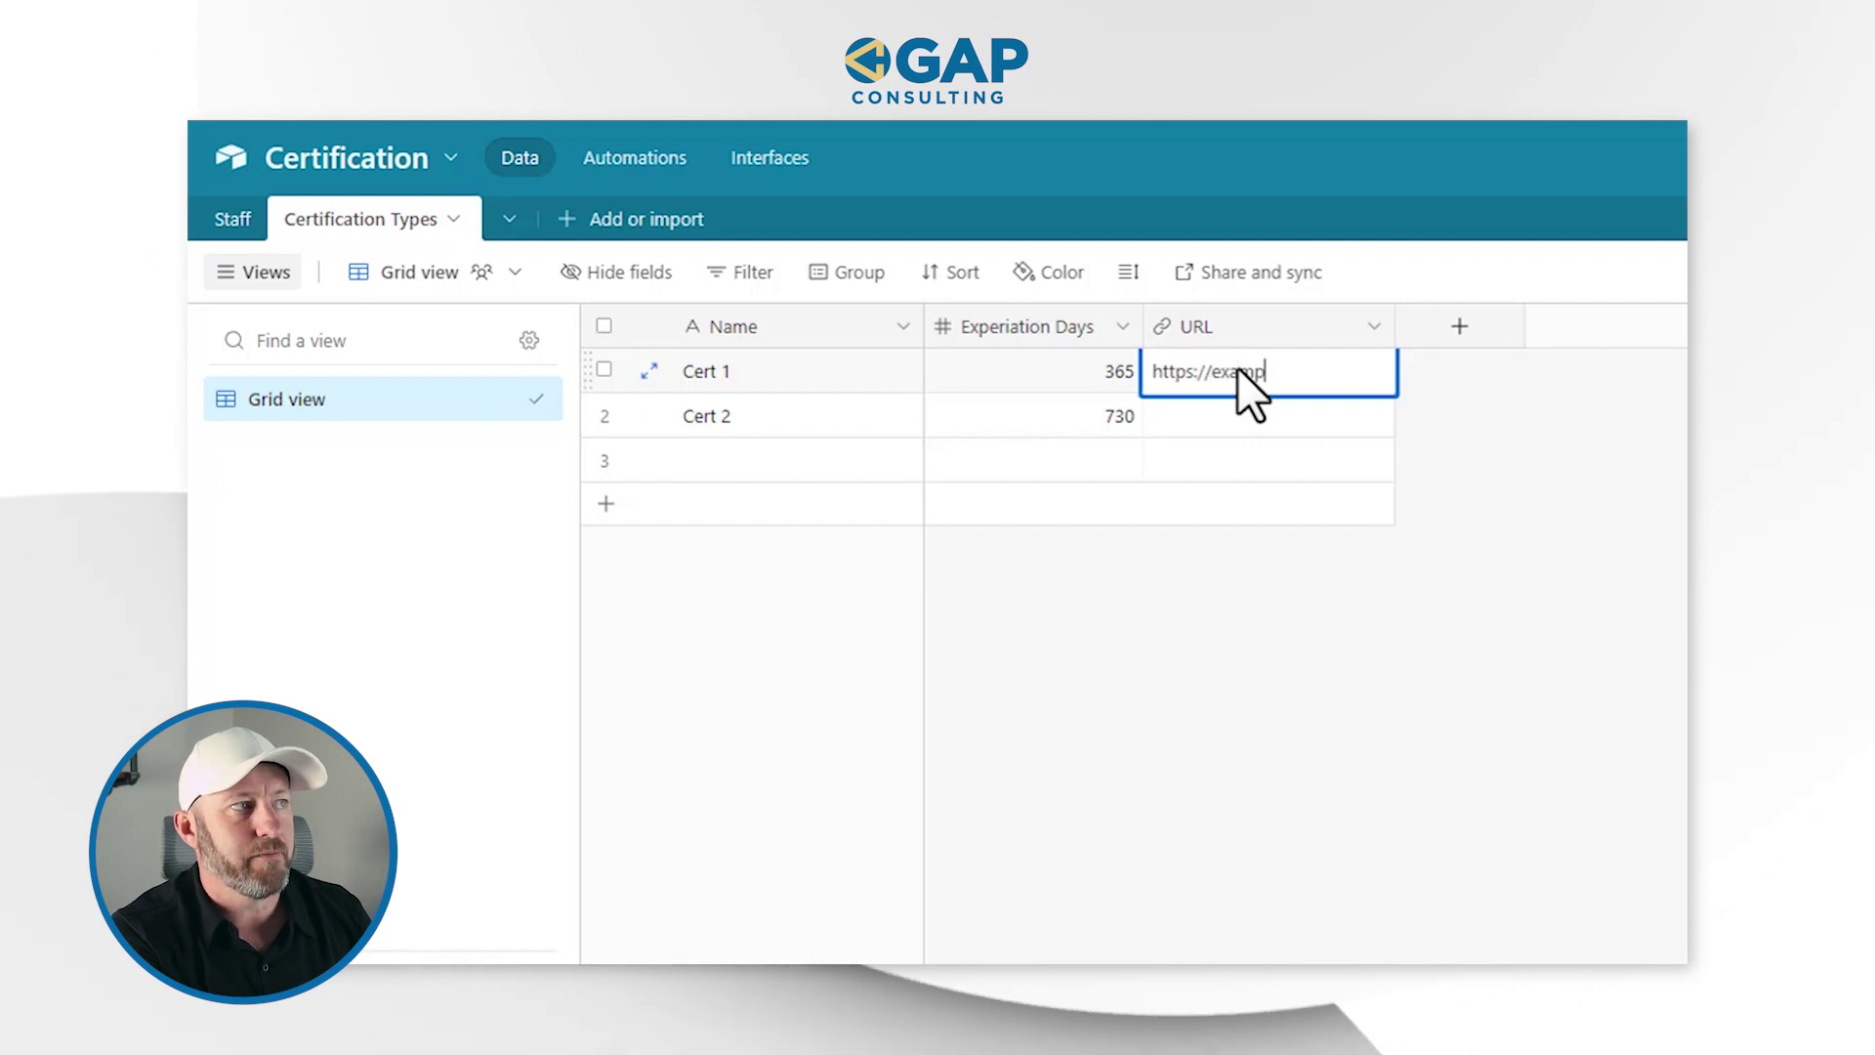
key("Return")
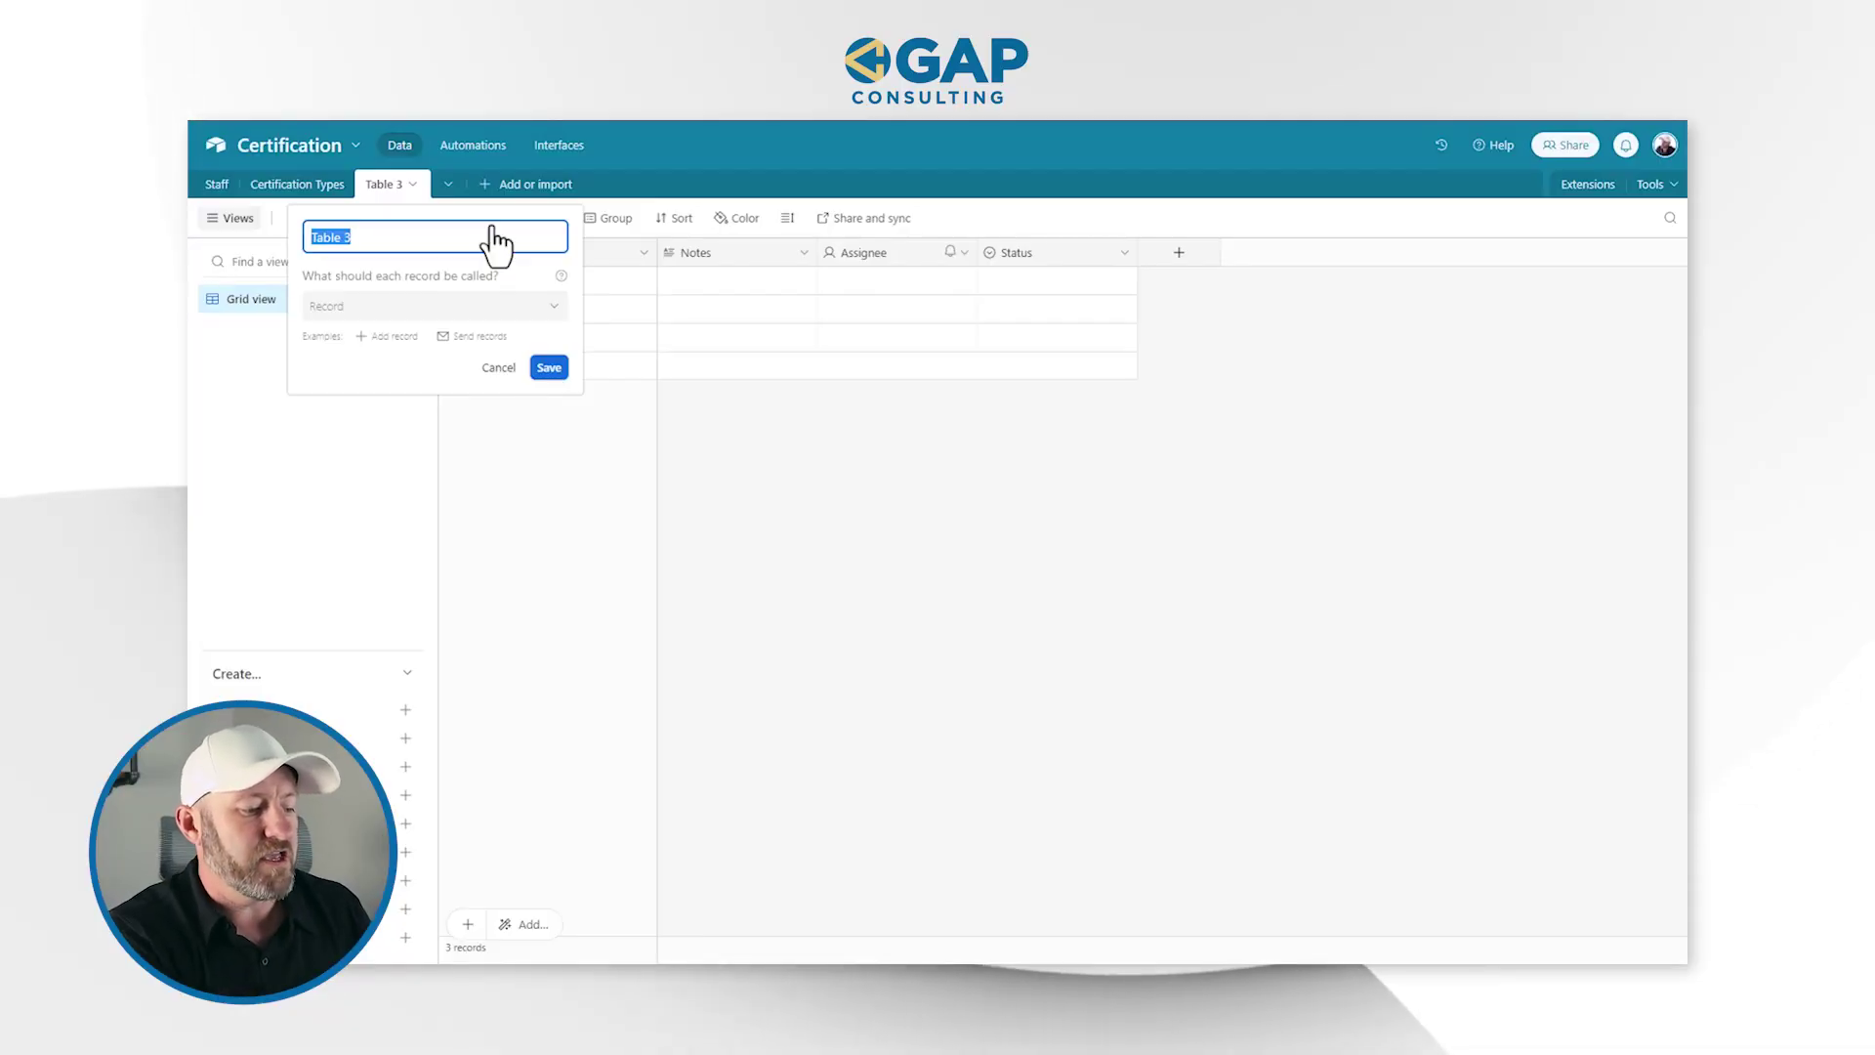
- Name the new third table Certification Schedule and delete its default Notes, Assignee and Status fields
type("cation Schedule")
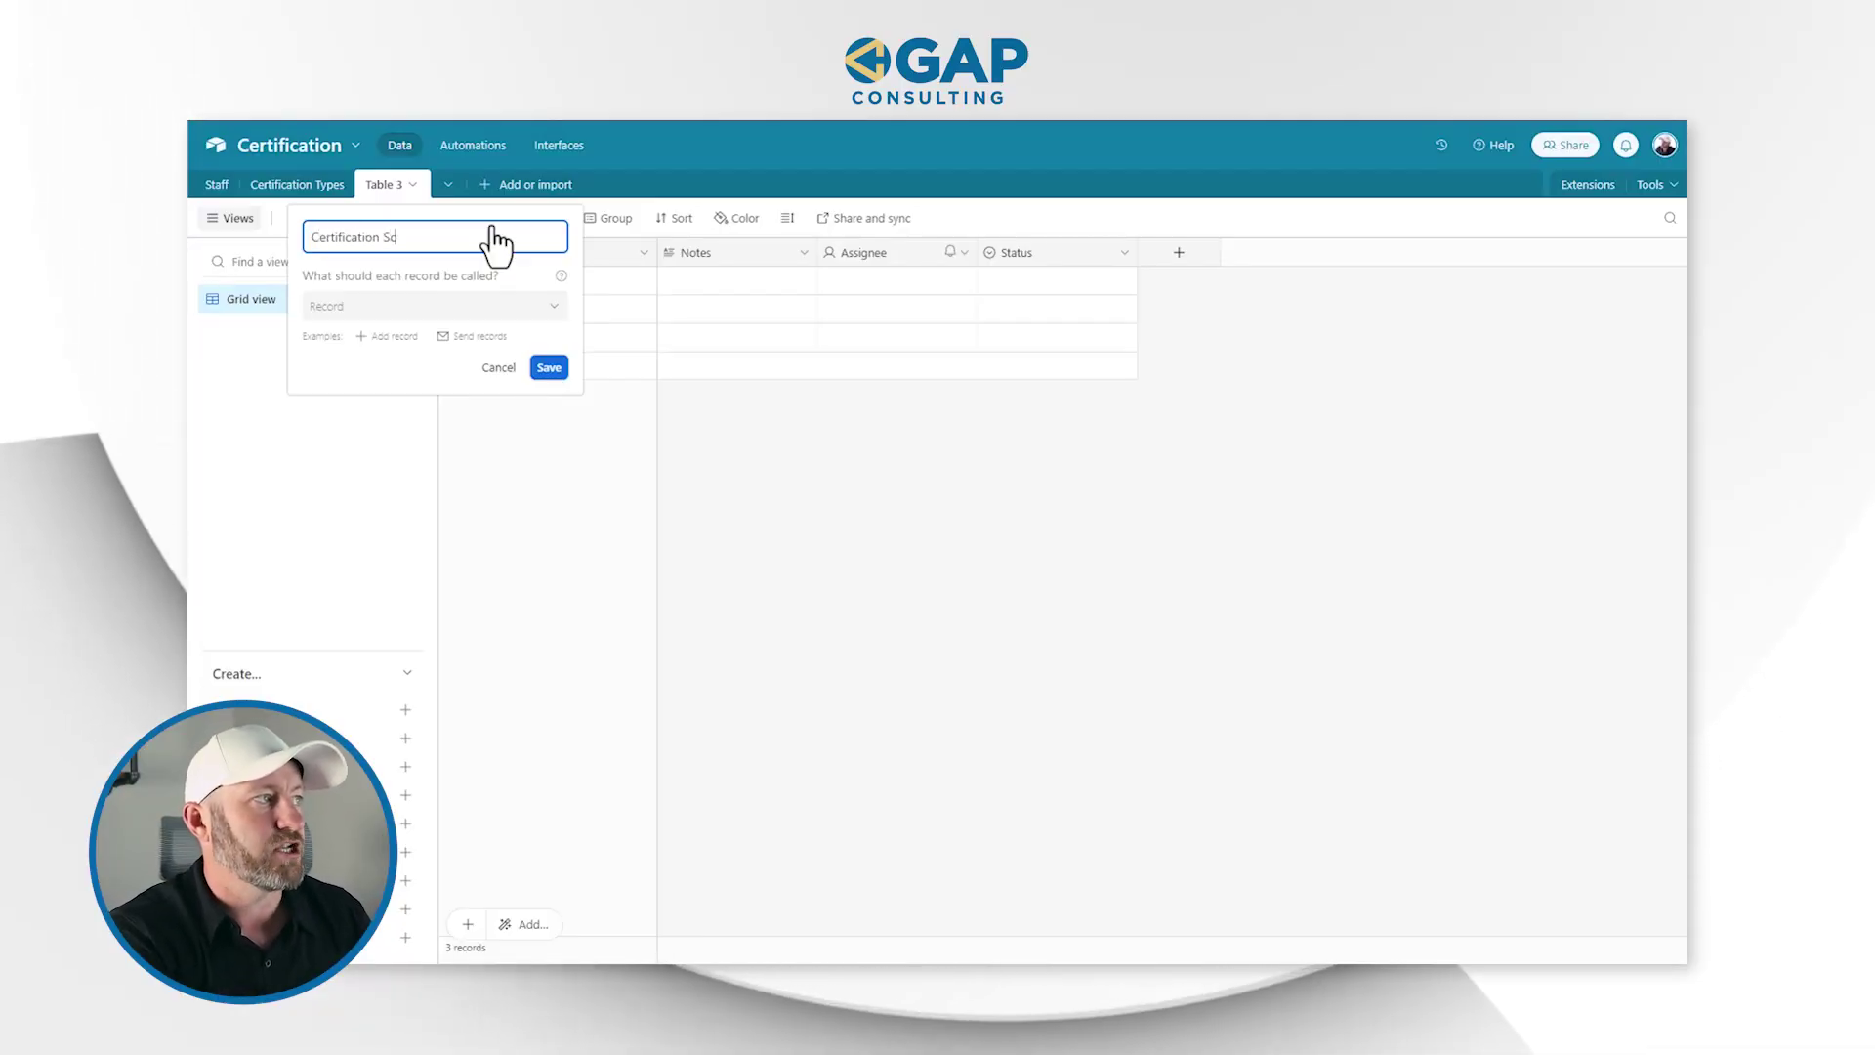
left_click(547, 371)
right_click(730, 252)
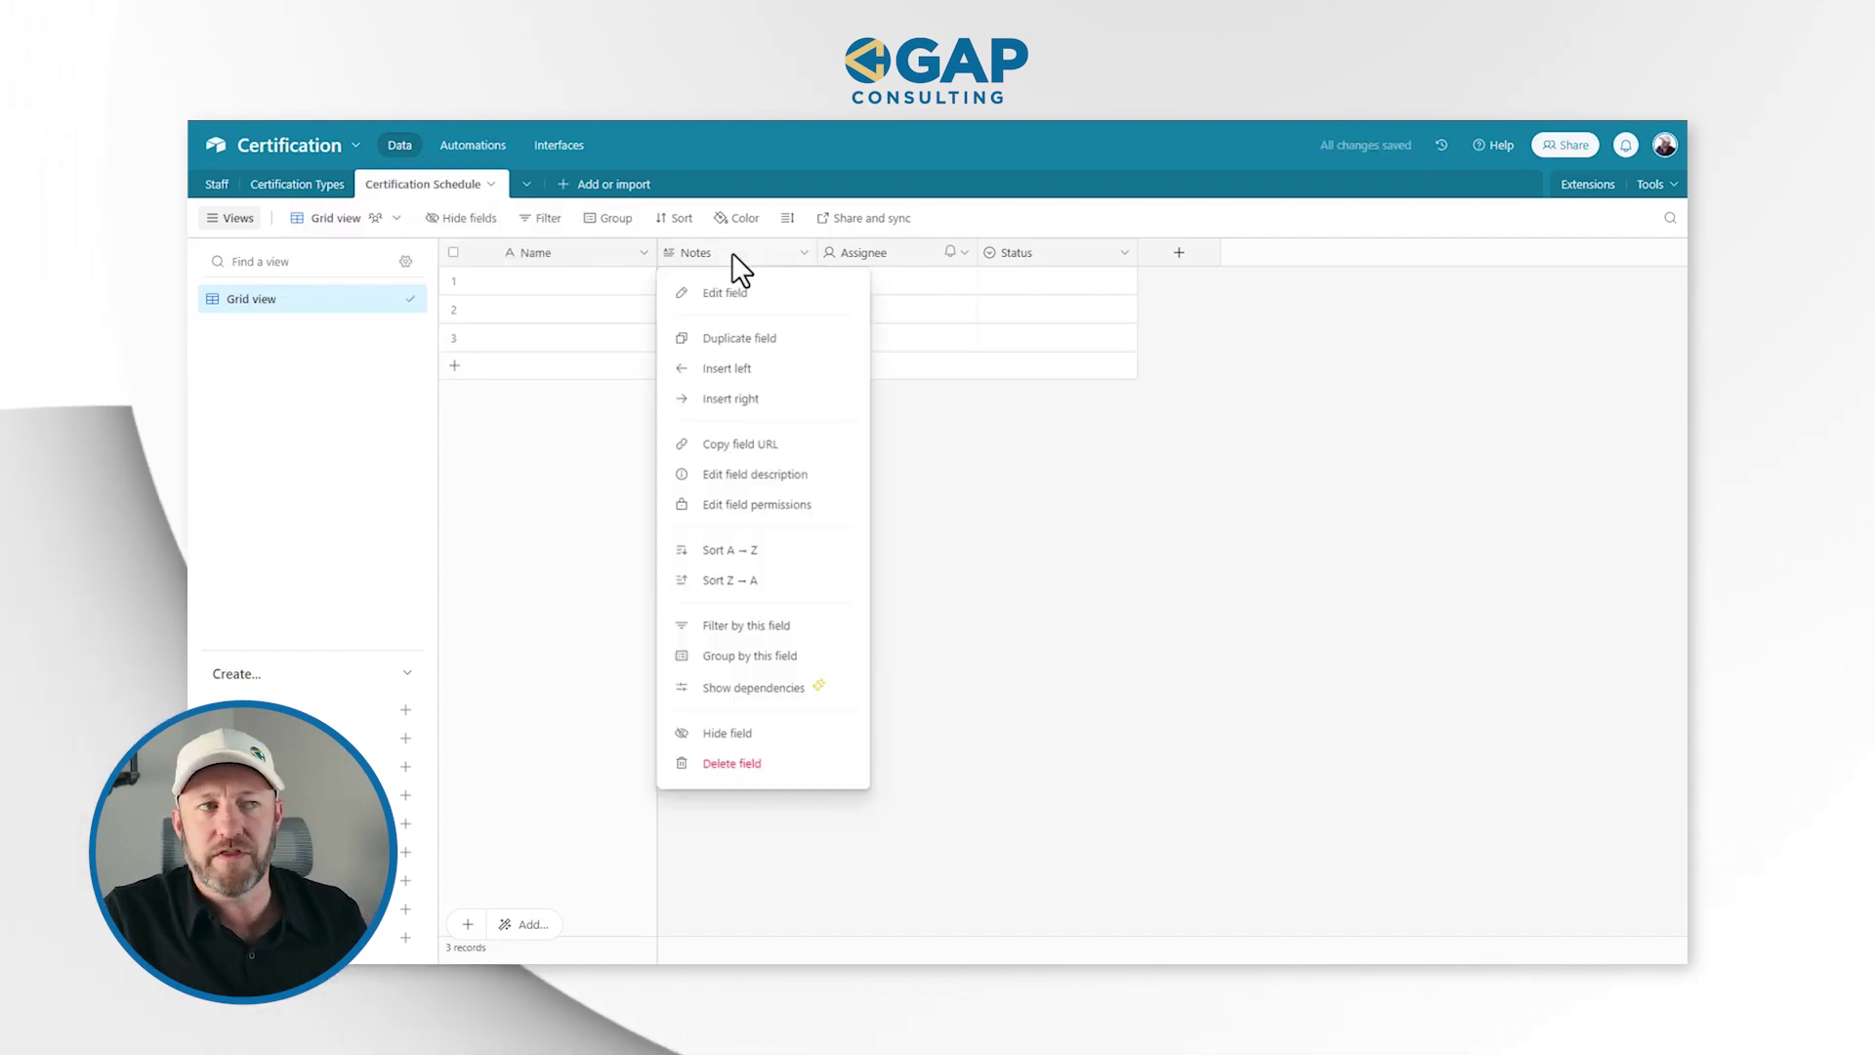
left_click(728, 762)
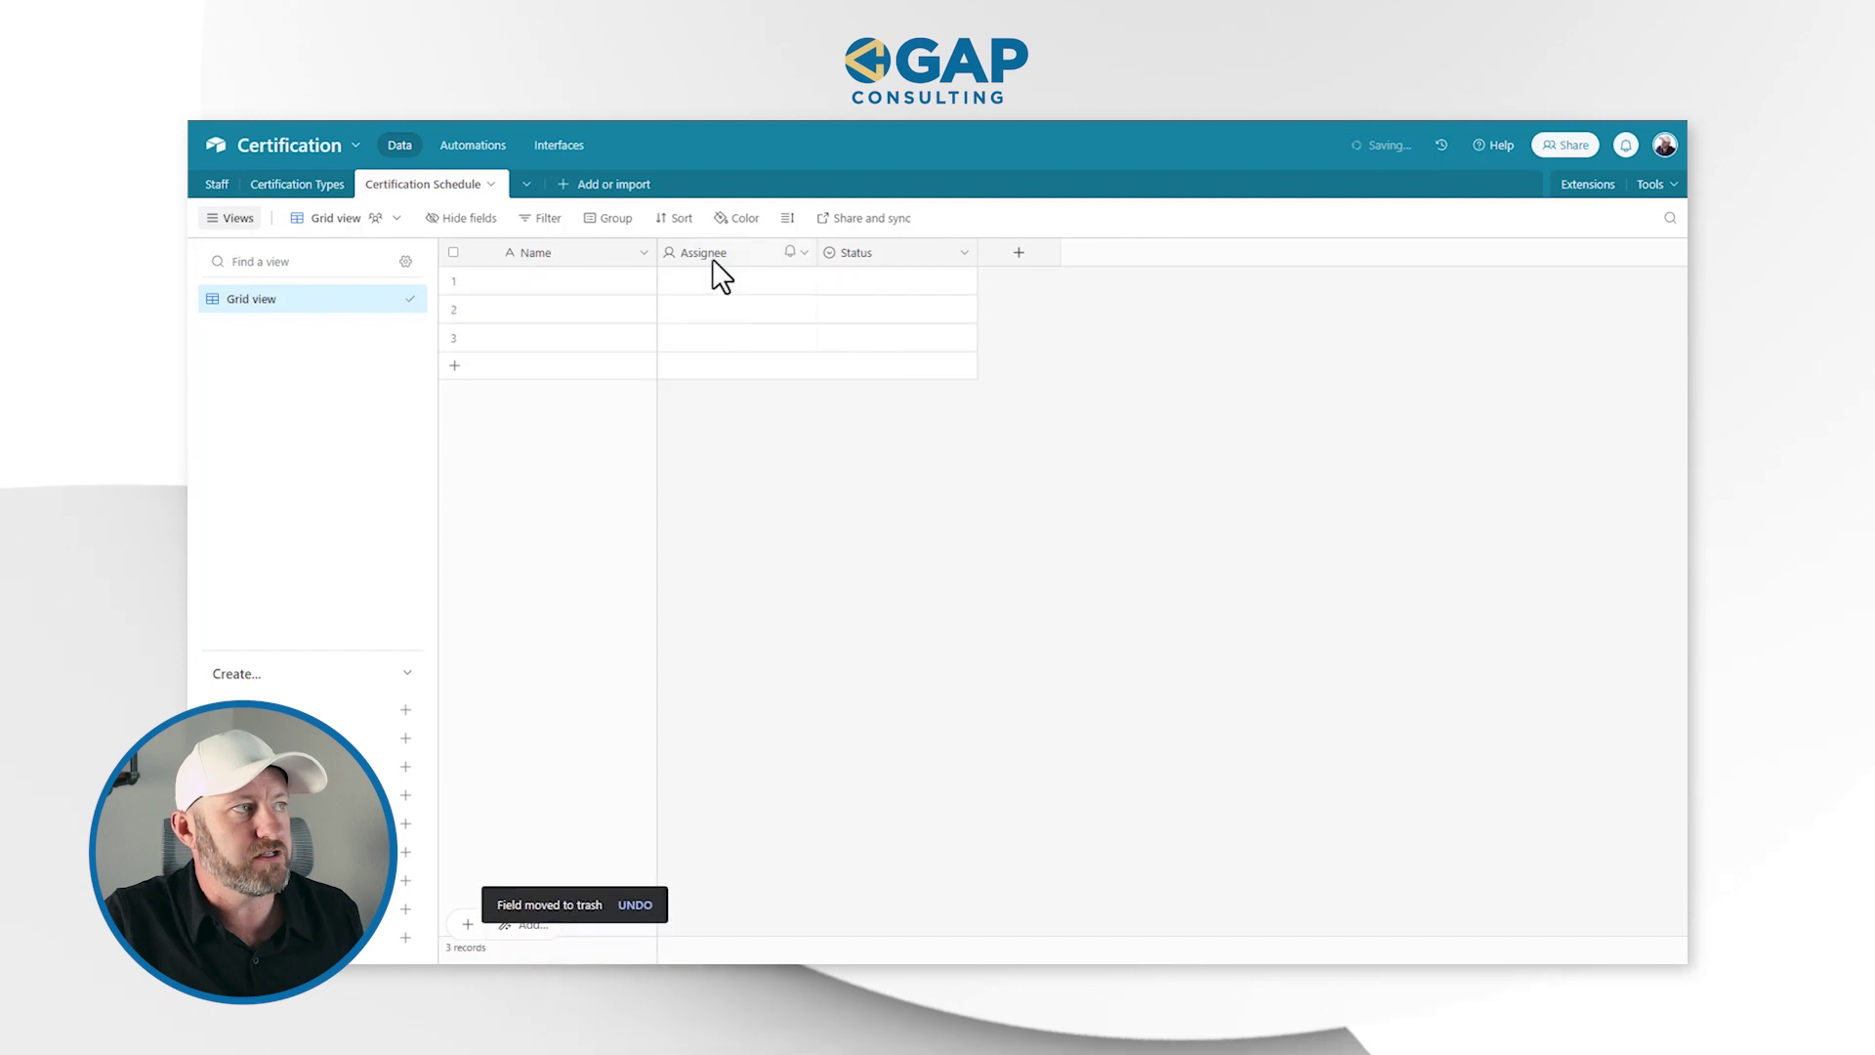
right_click(712, 258)
left_click(772, 765)
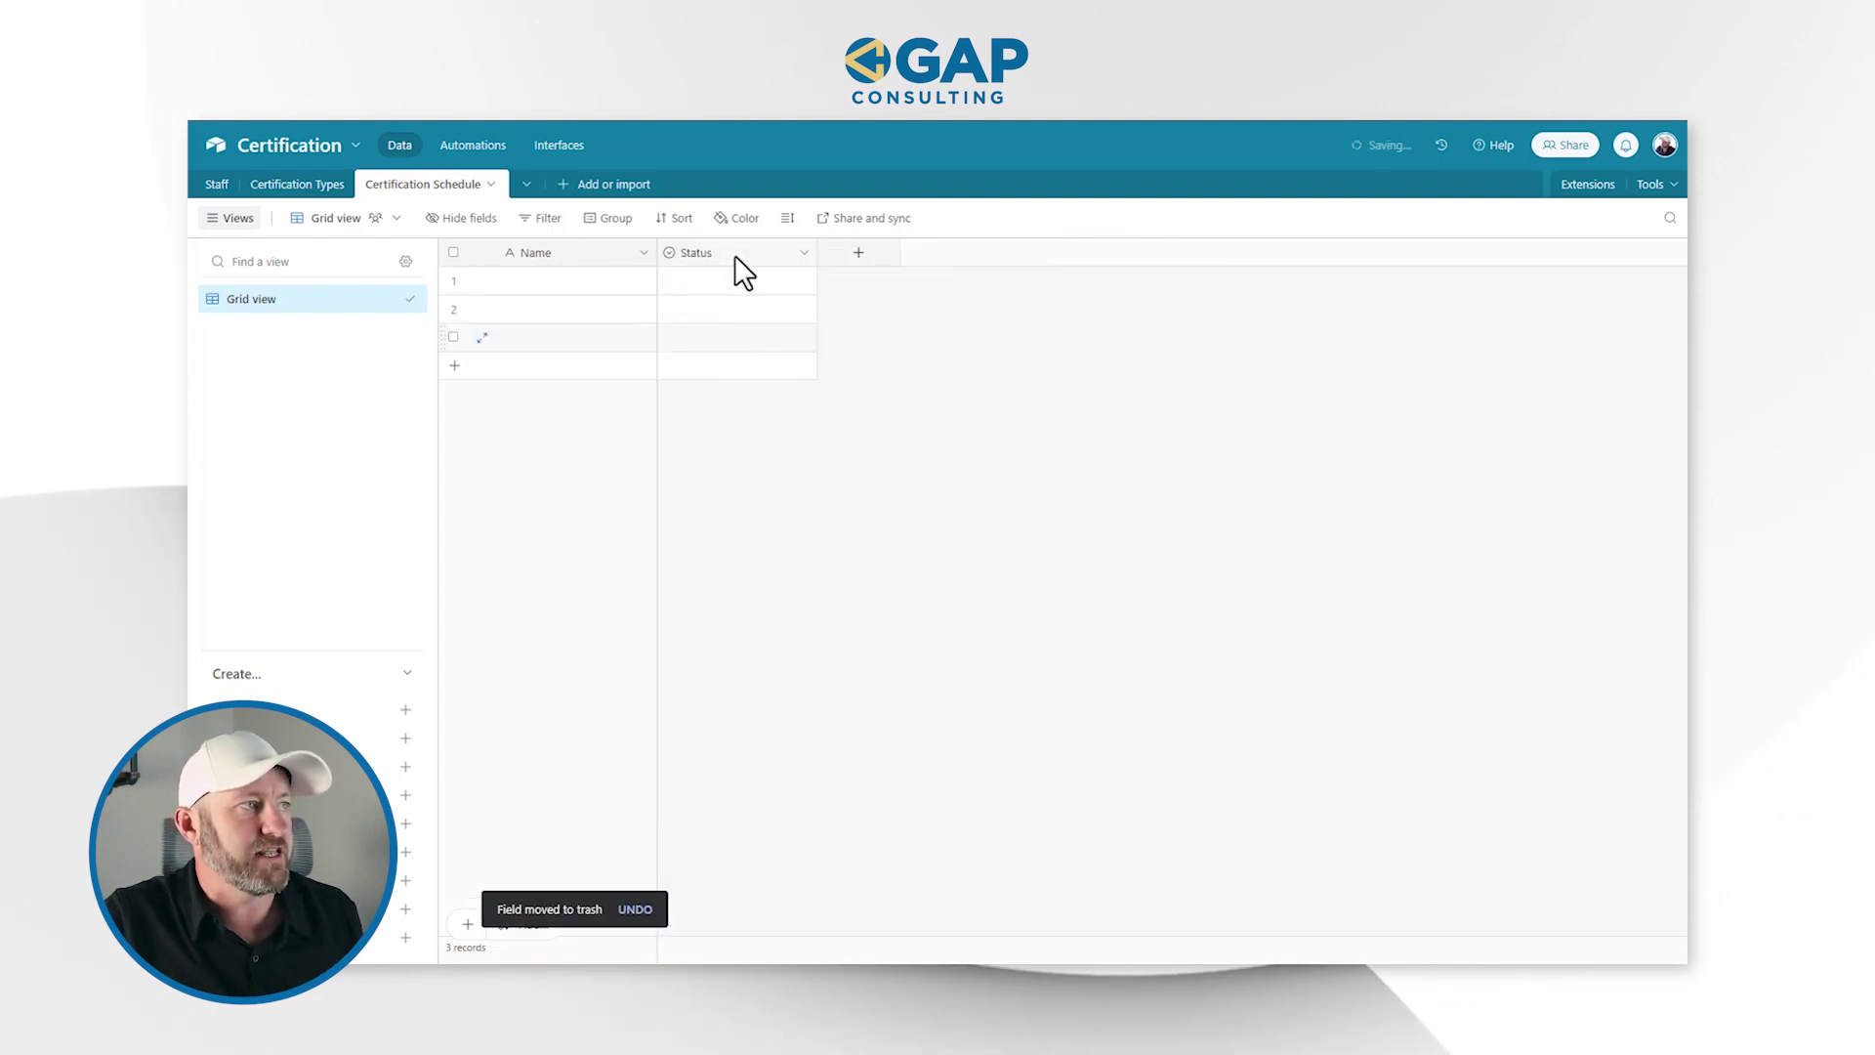
right_click(736, 256)
left_click(759, 766)
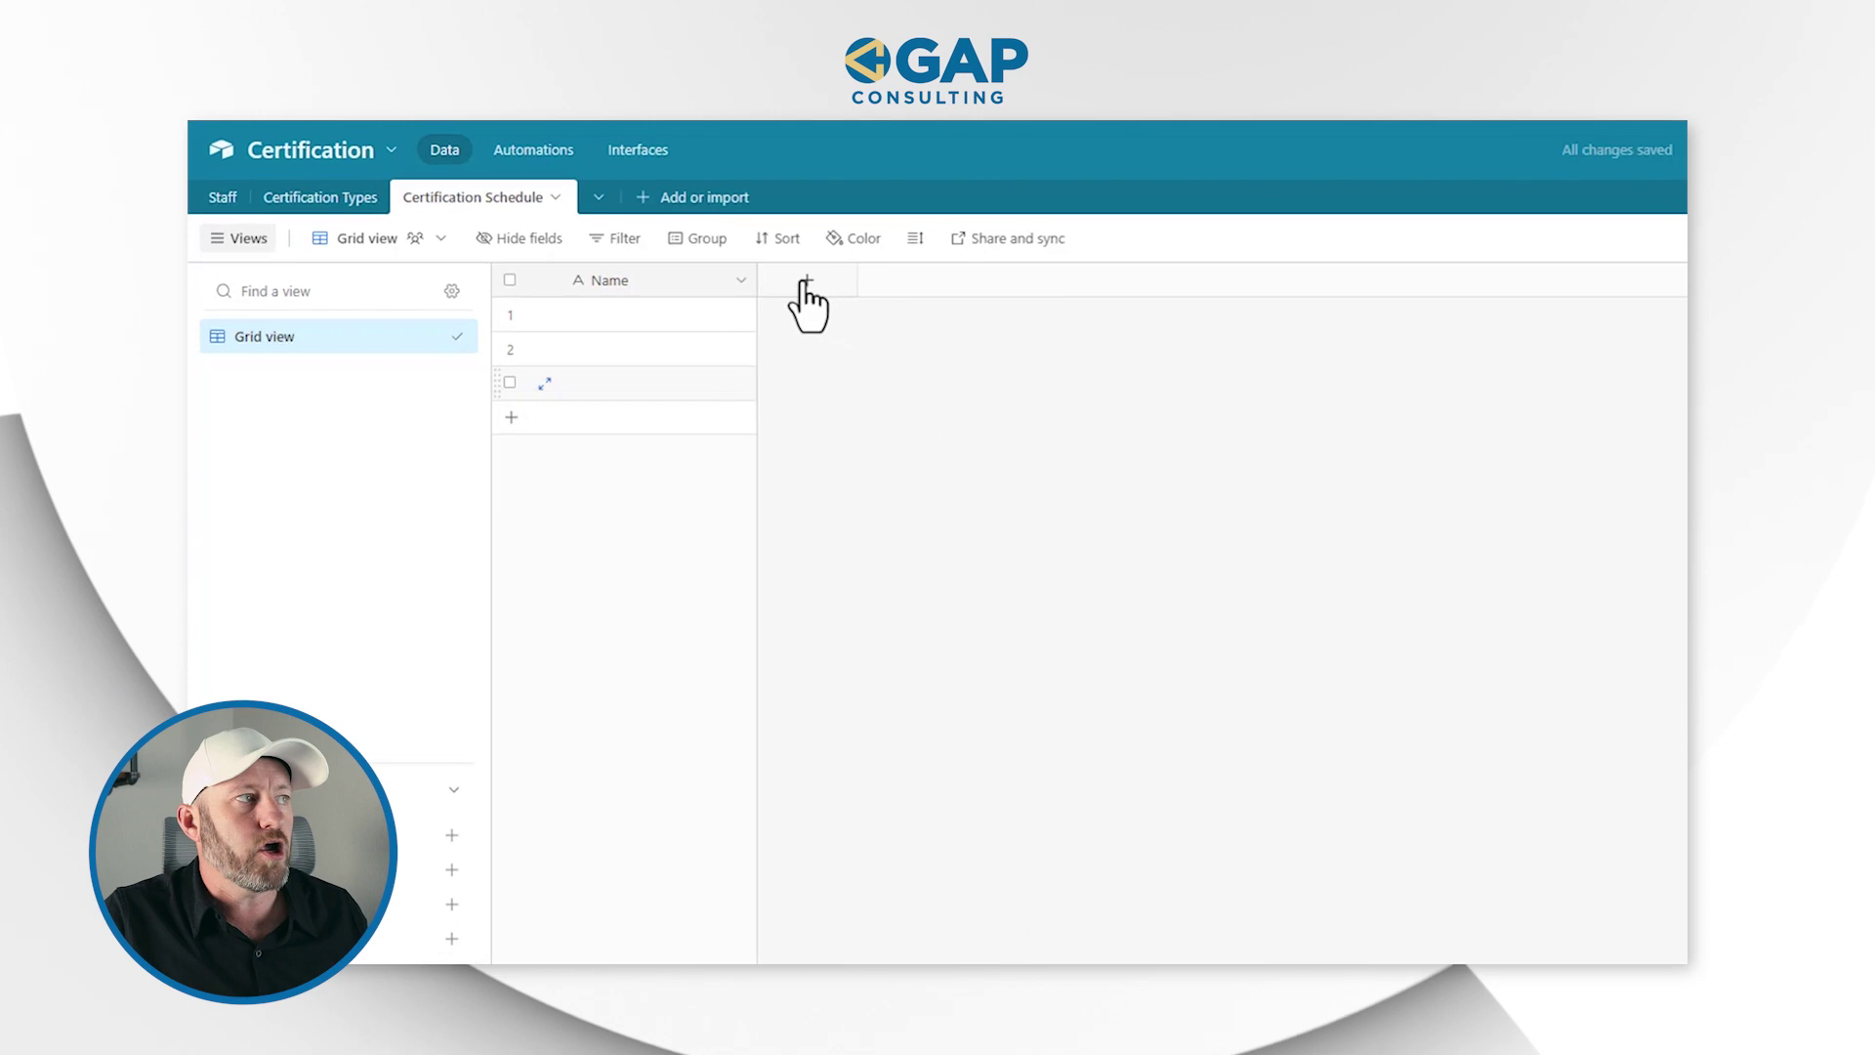
- Add a Staff field to Certification Schedule that links to the Staff table, with linking to multiple records turned off
left_click(807, 283)
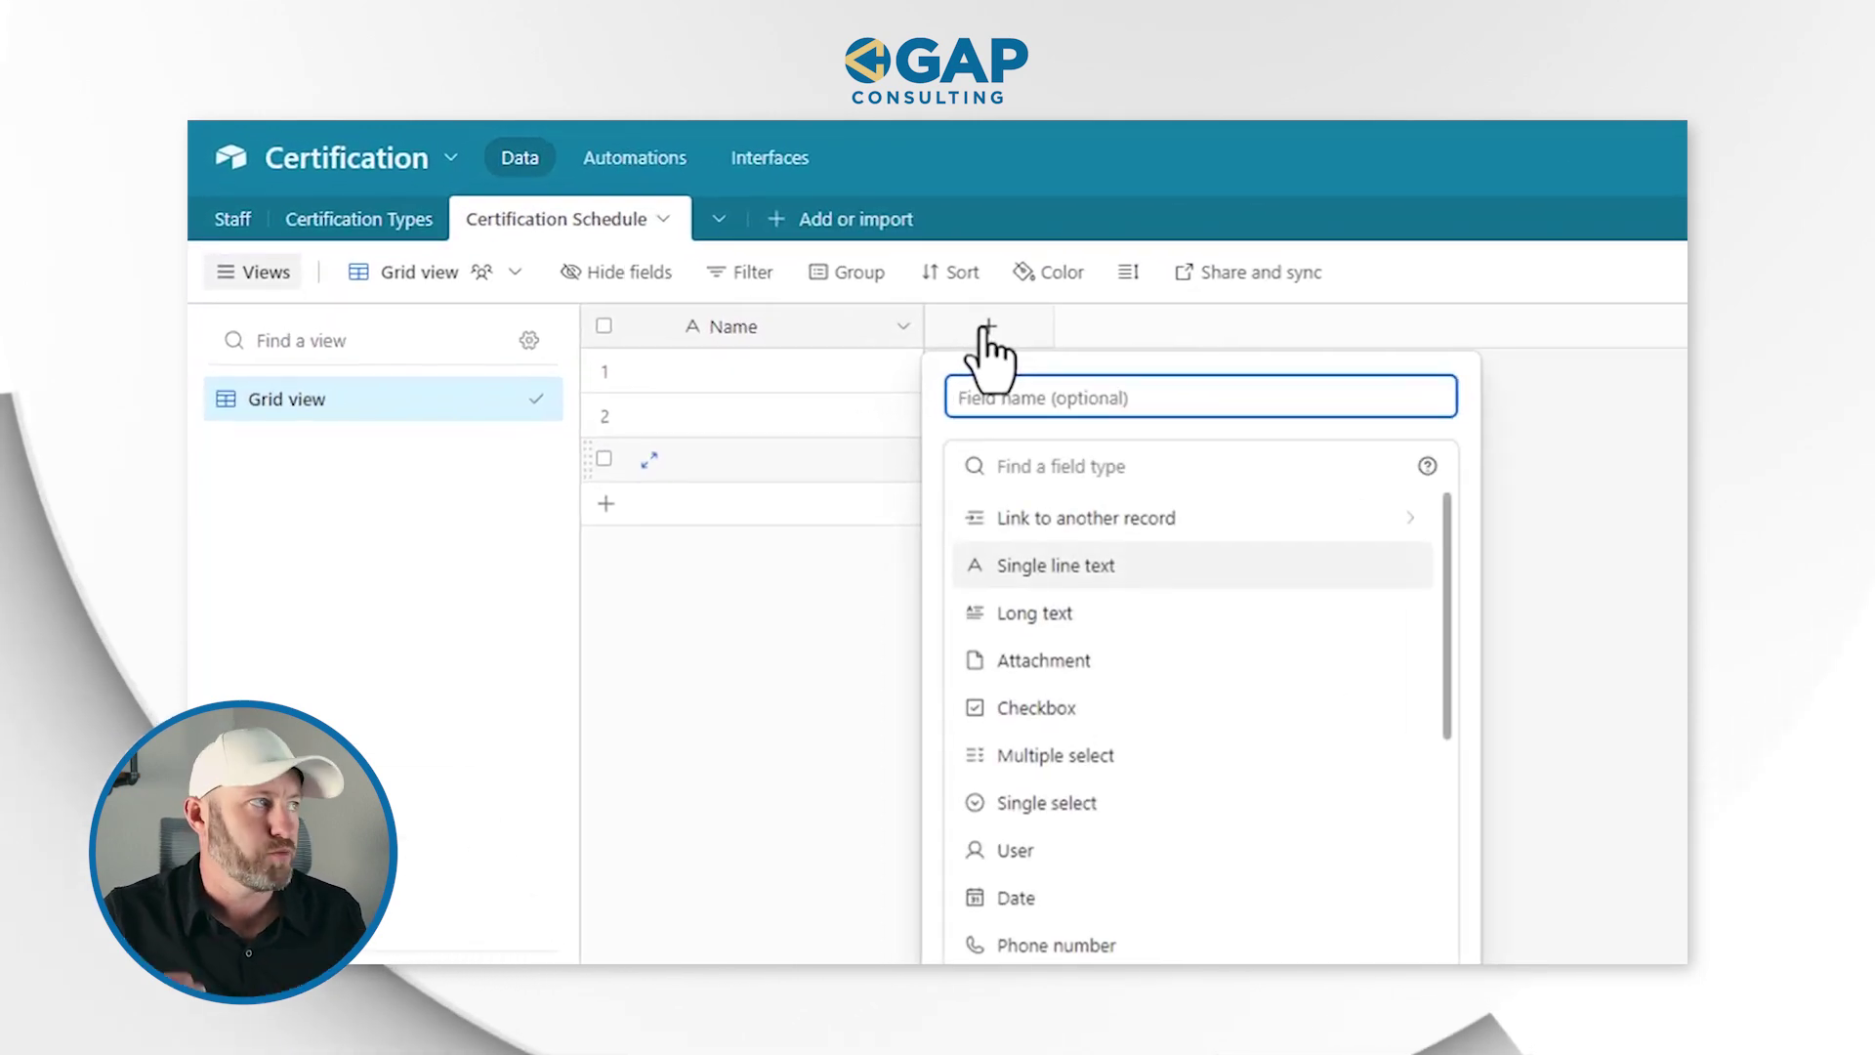
type("Staff")
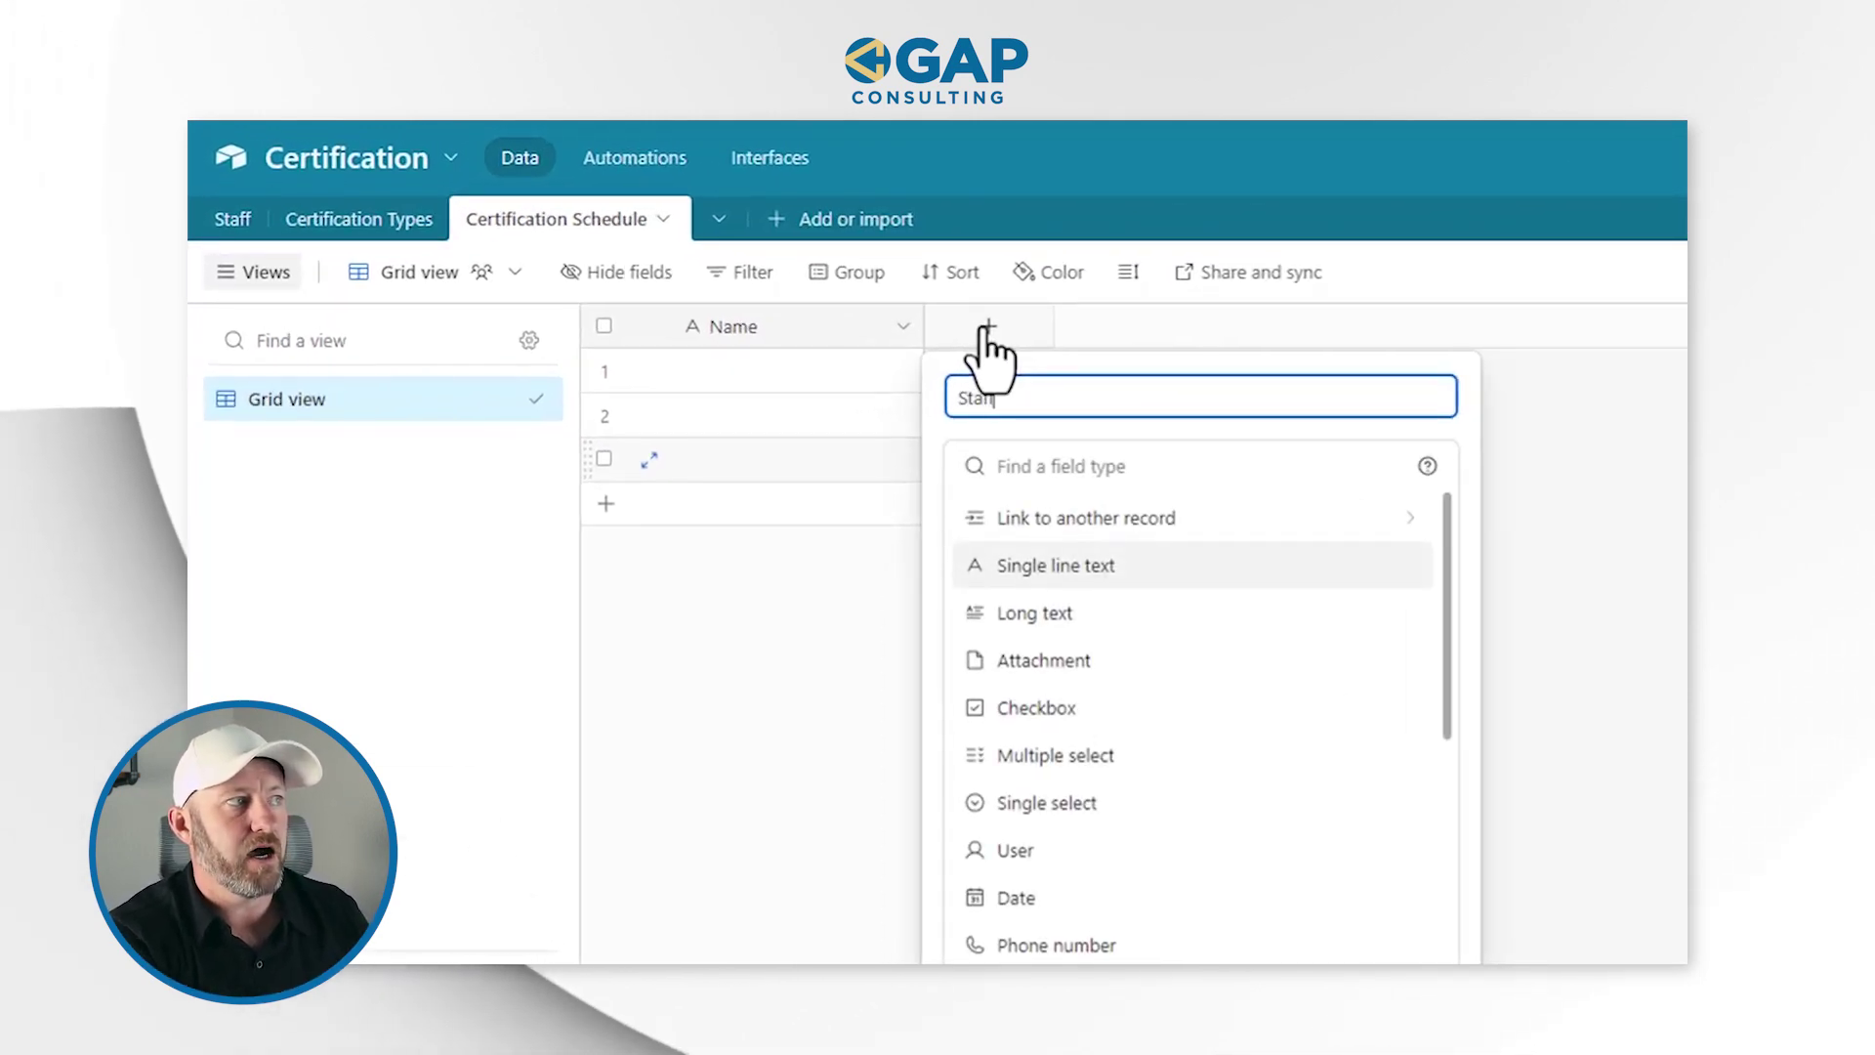
key("Tab")
type("sta")
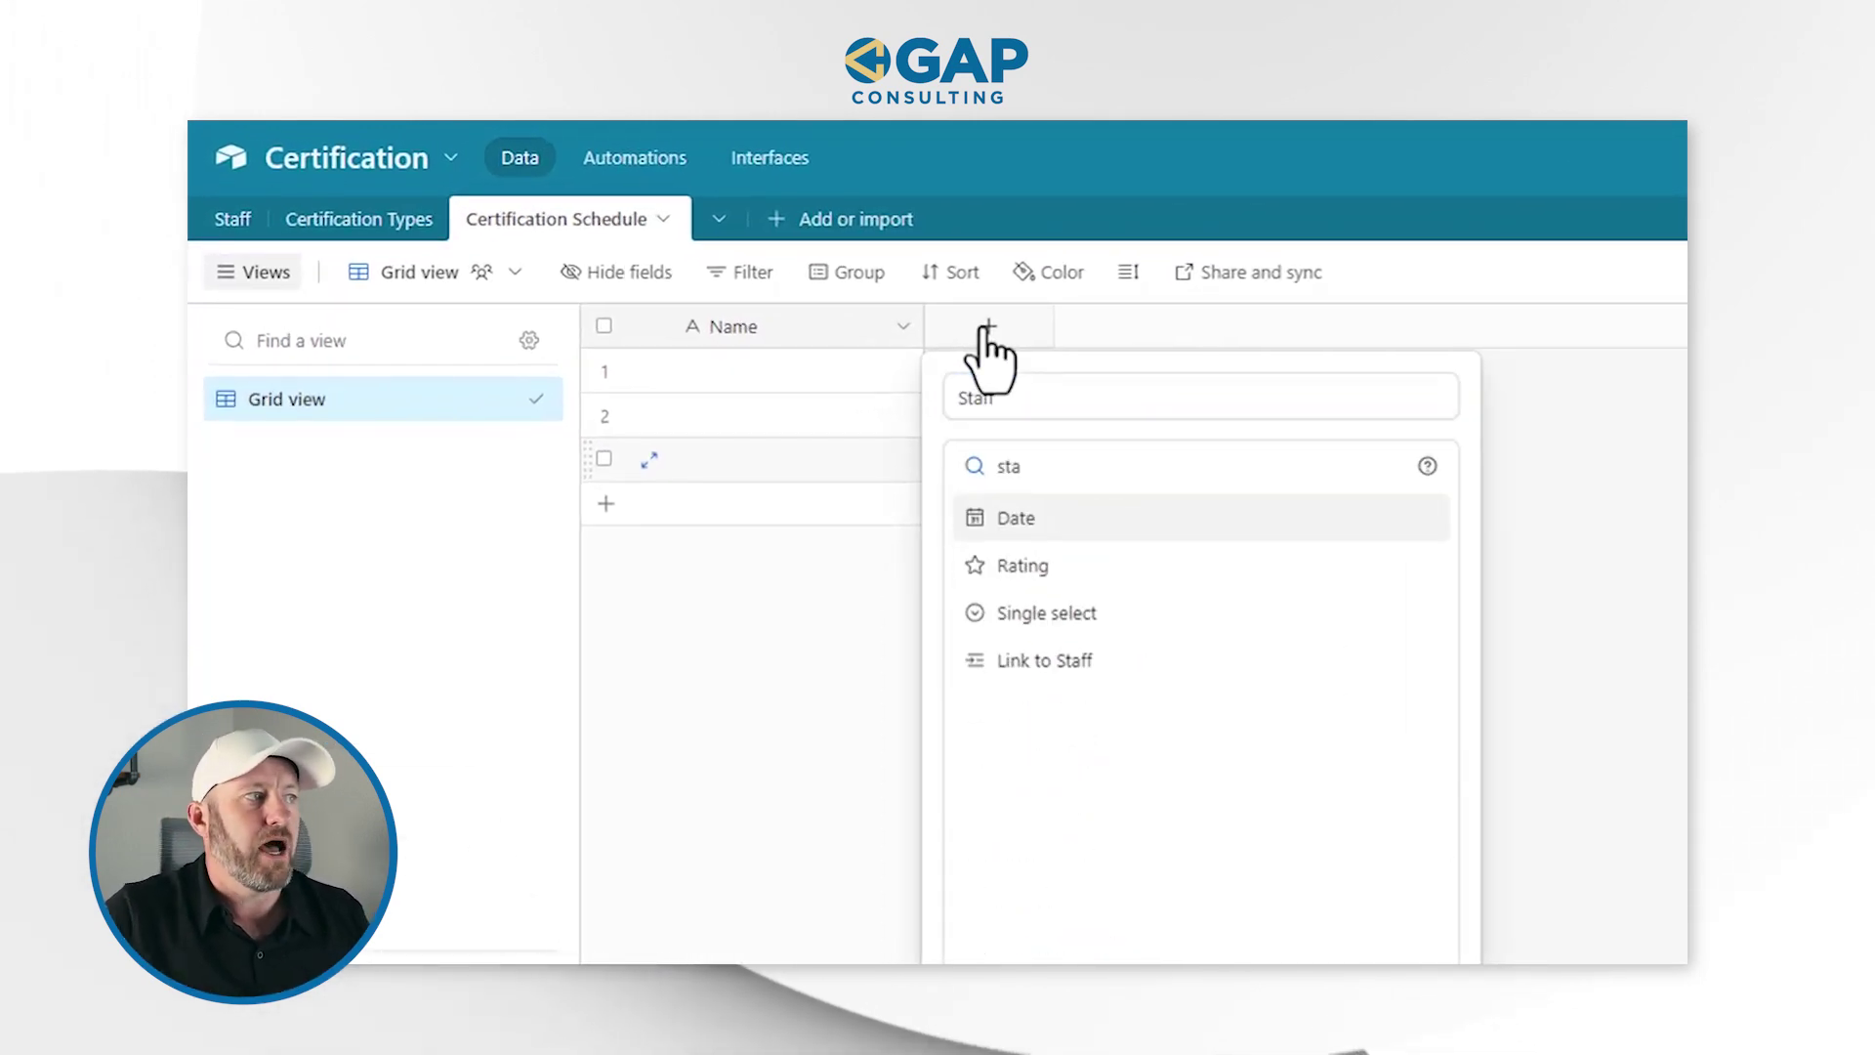
left_click(1084, 658)
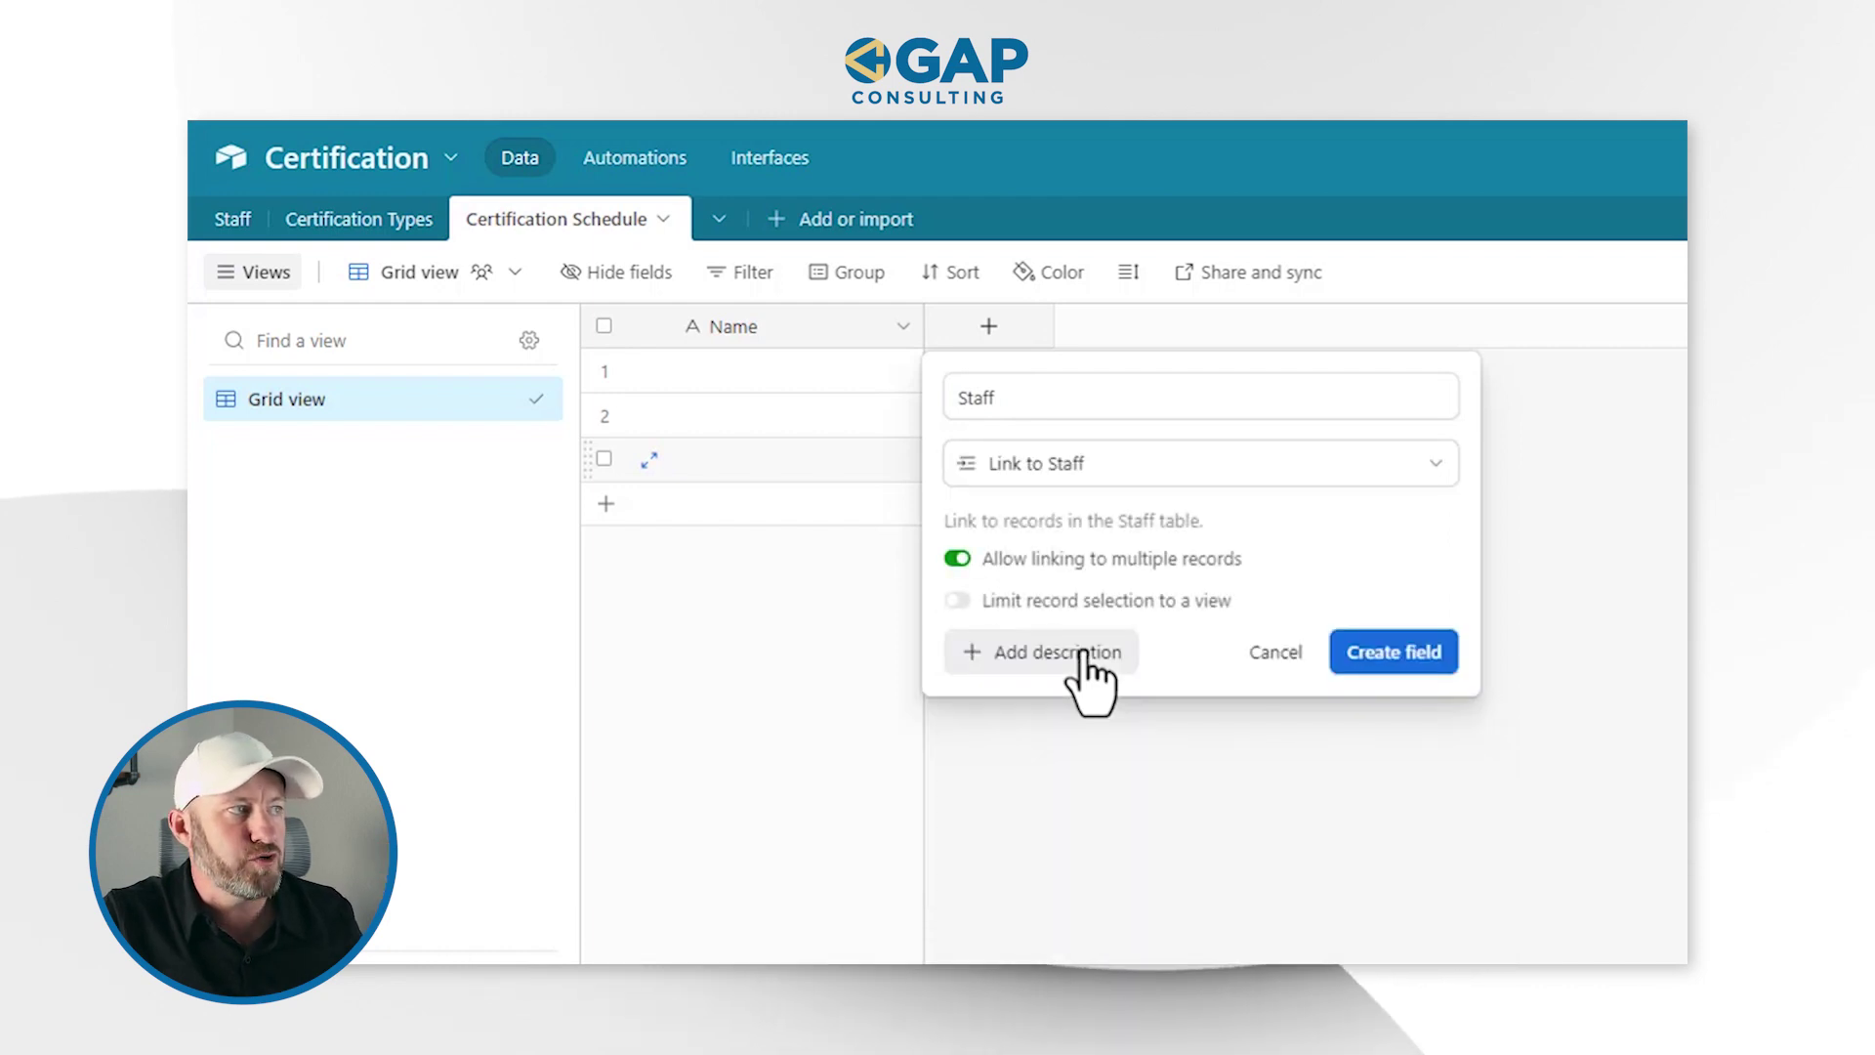
left_click(1035, 553)
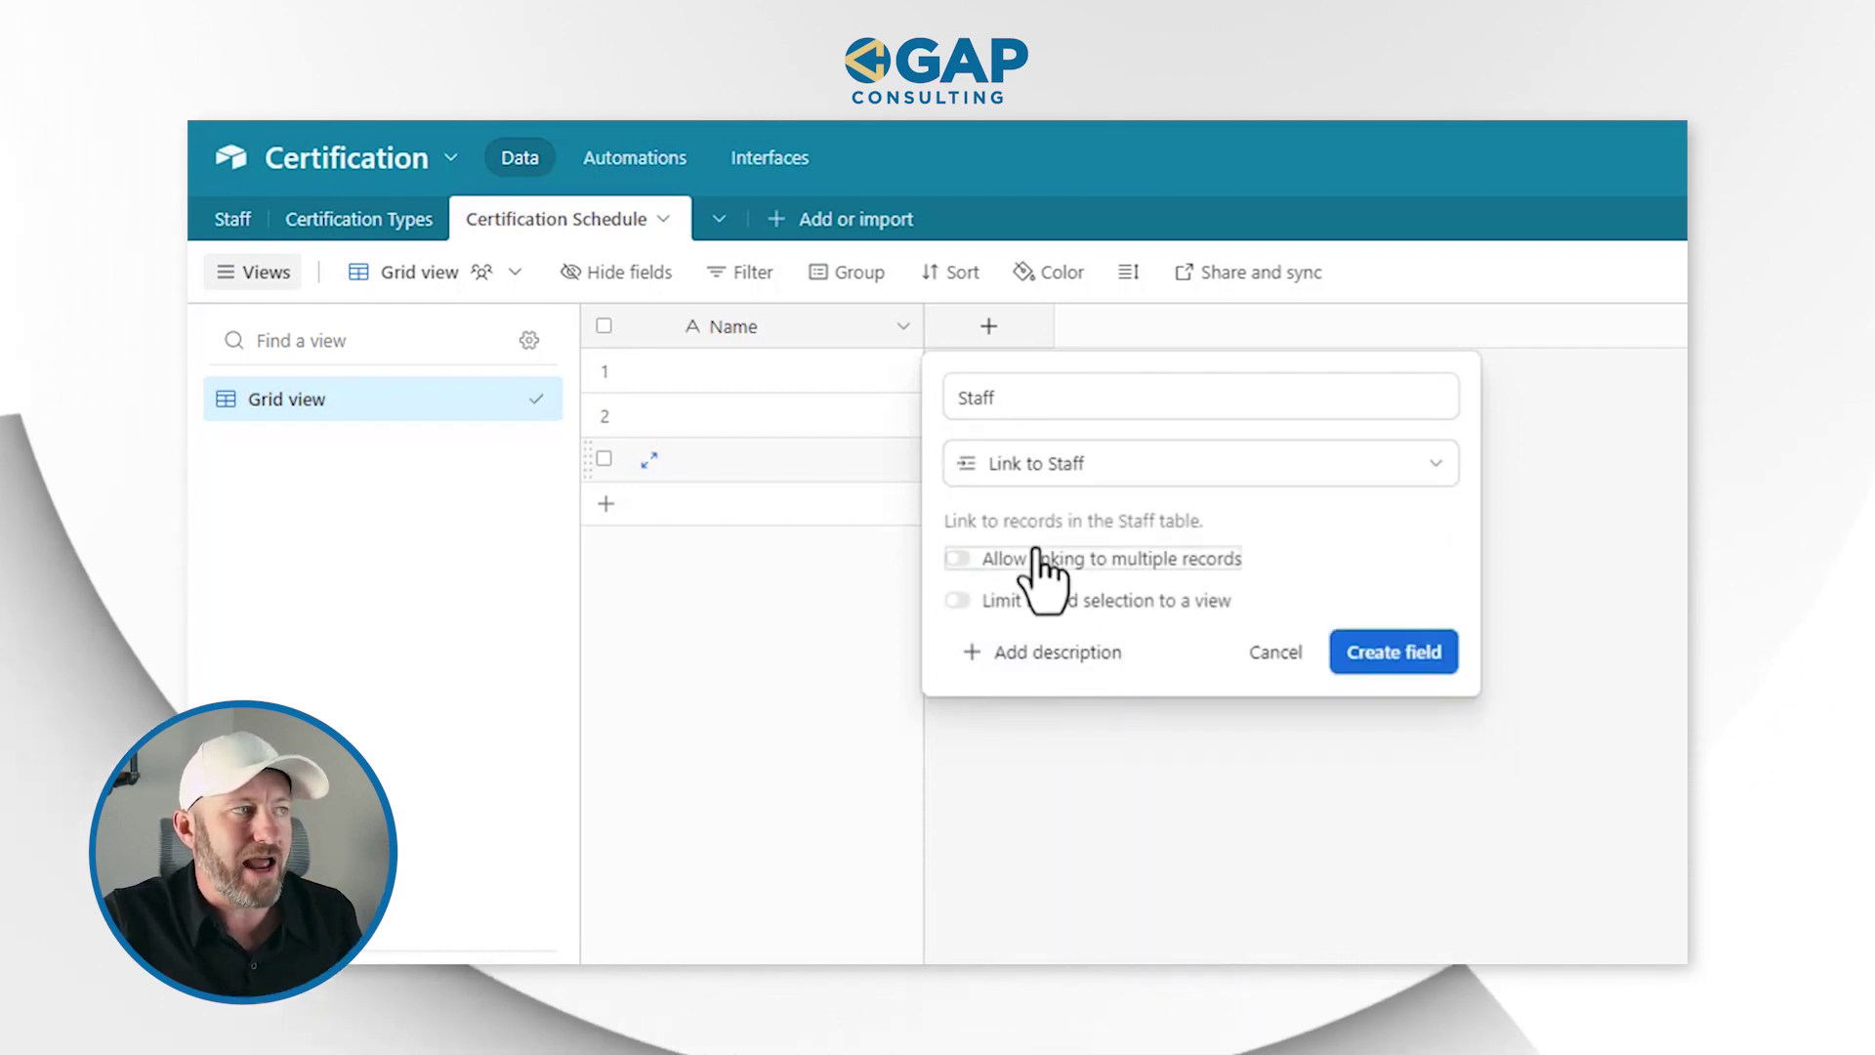
left_click(1407, 665)
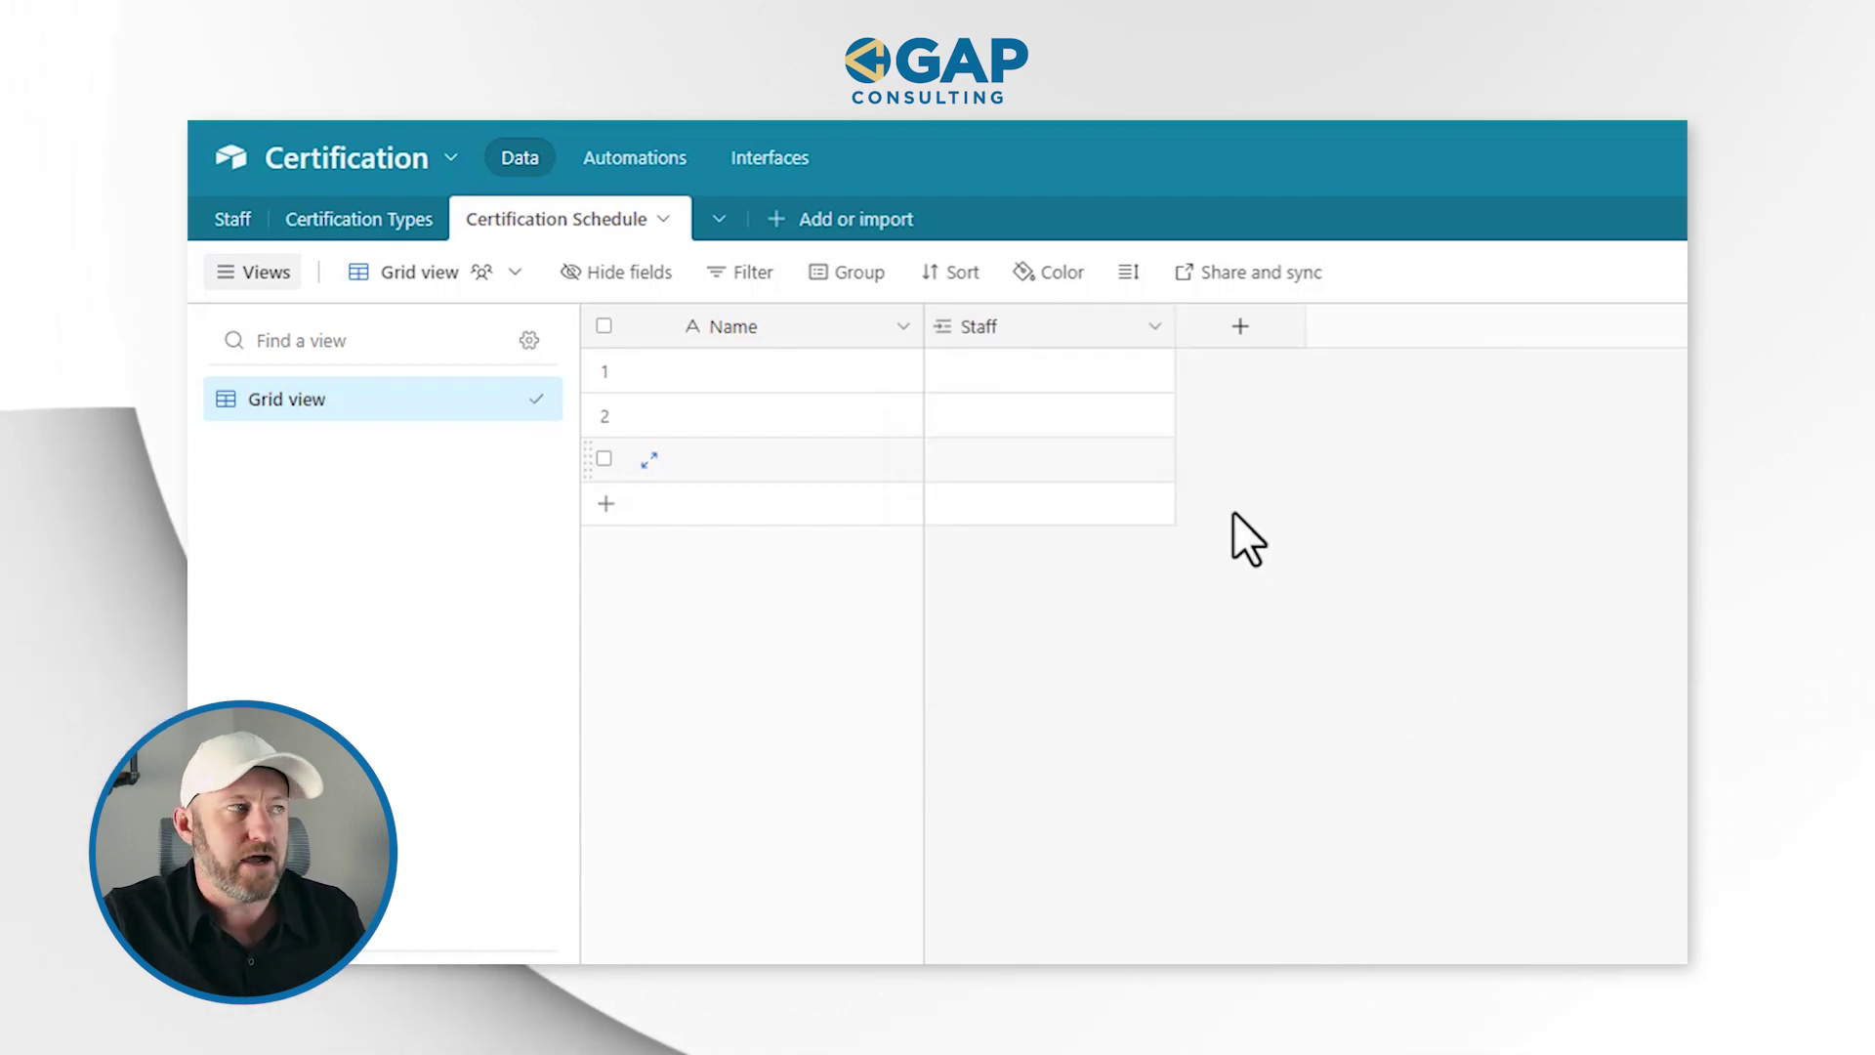
- Add a Certification Types field to Certification Schedule that links to the Certification Types table, with linking to multiple records turned off
left_click(1241, 326)
type("Certification Types")
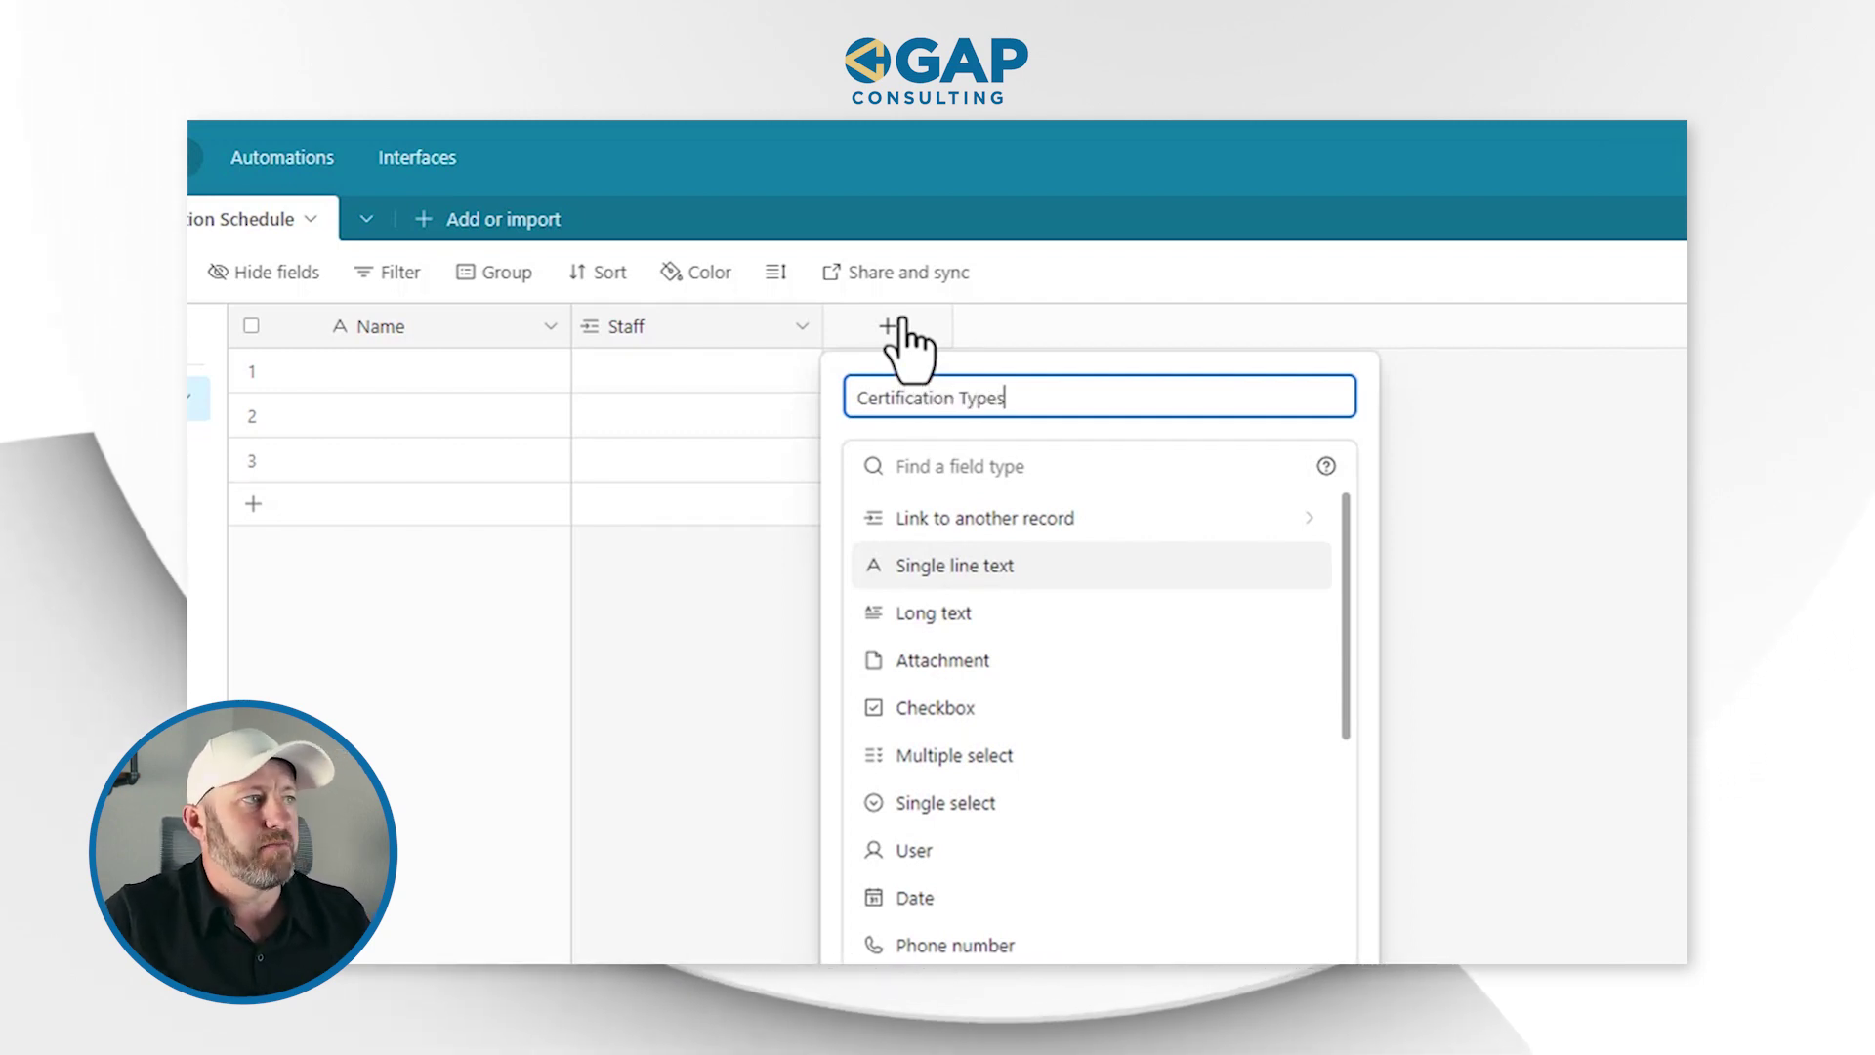
left_click(1014, 527)
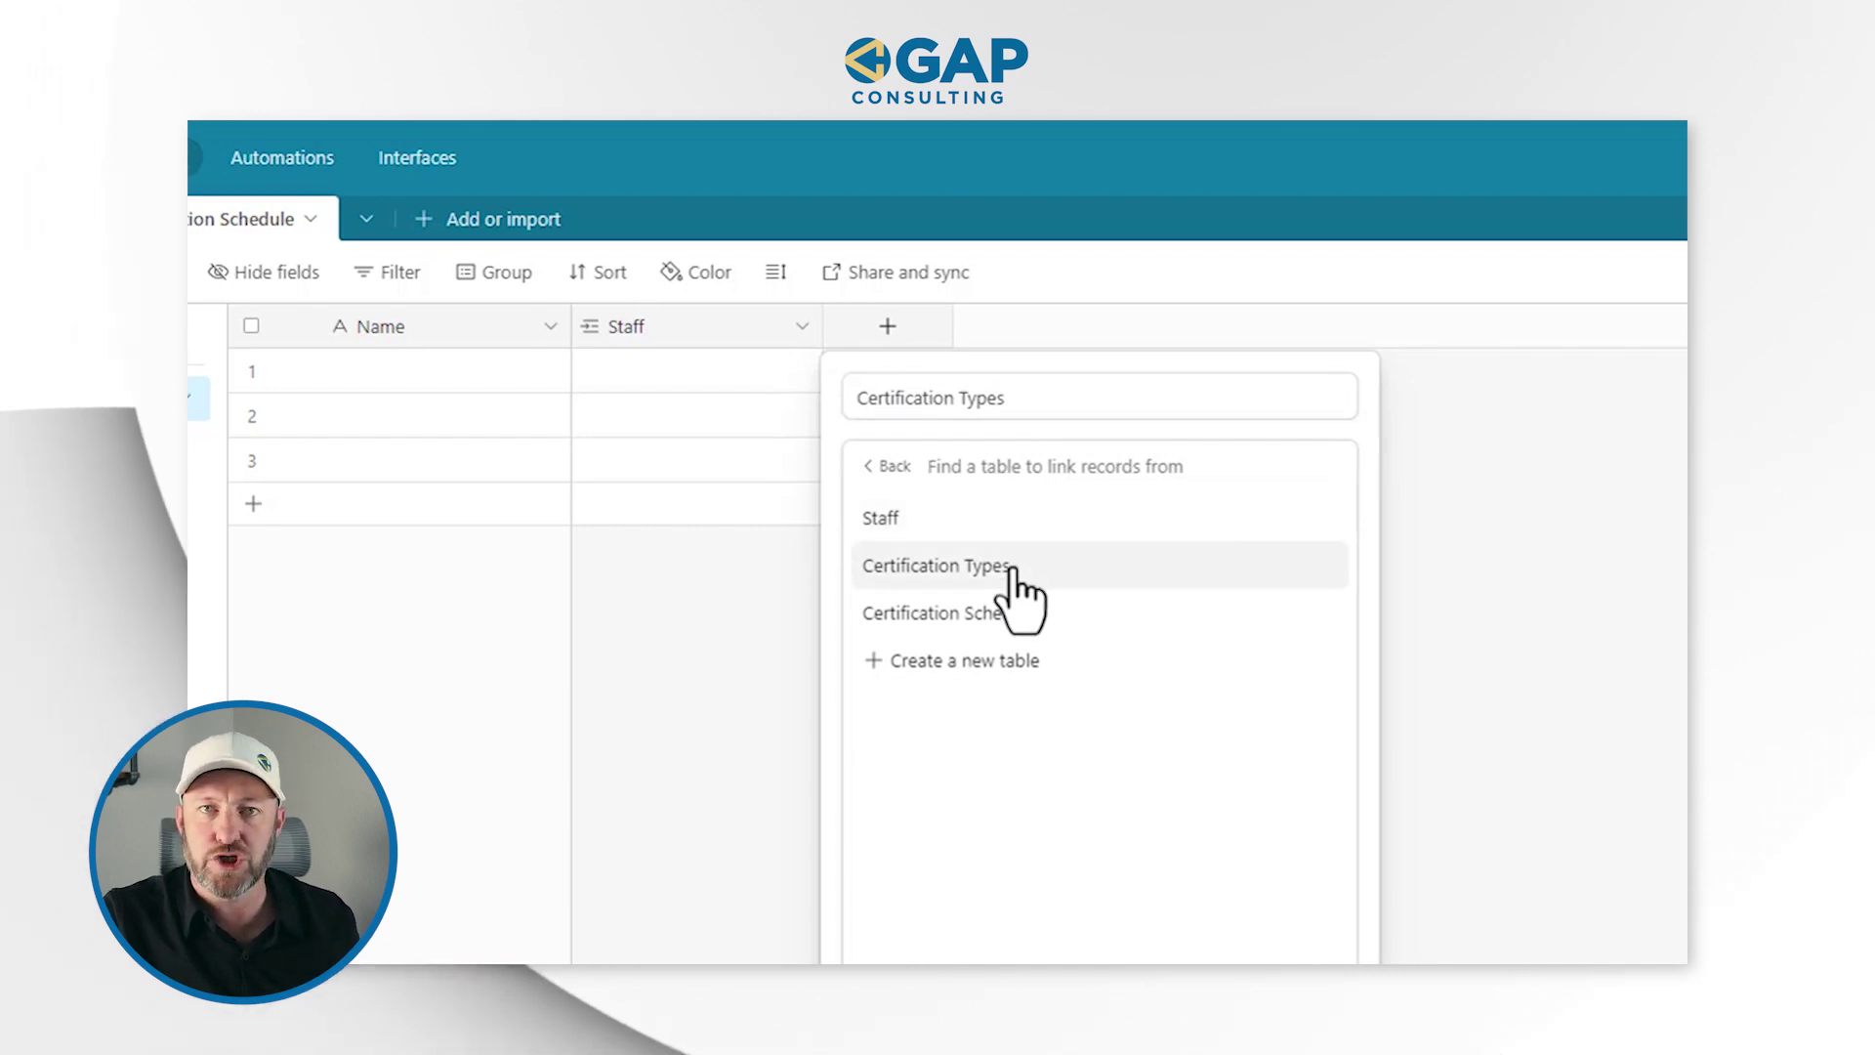
left_click(1012, 568)
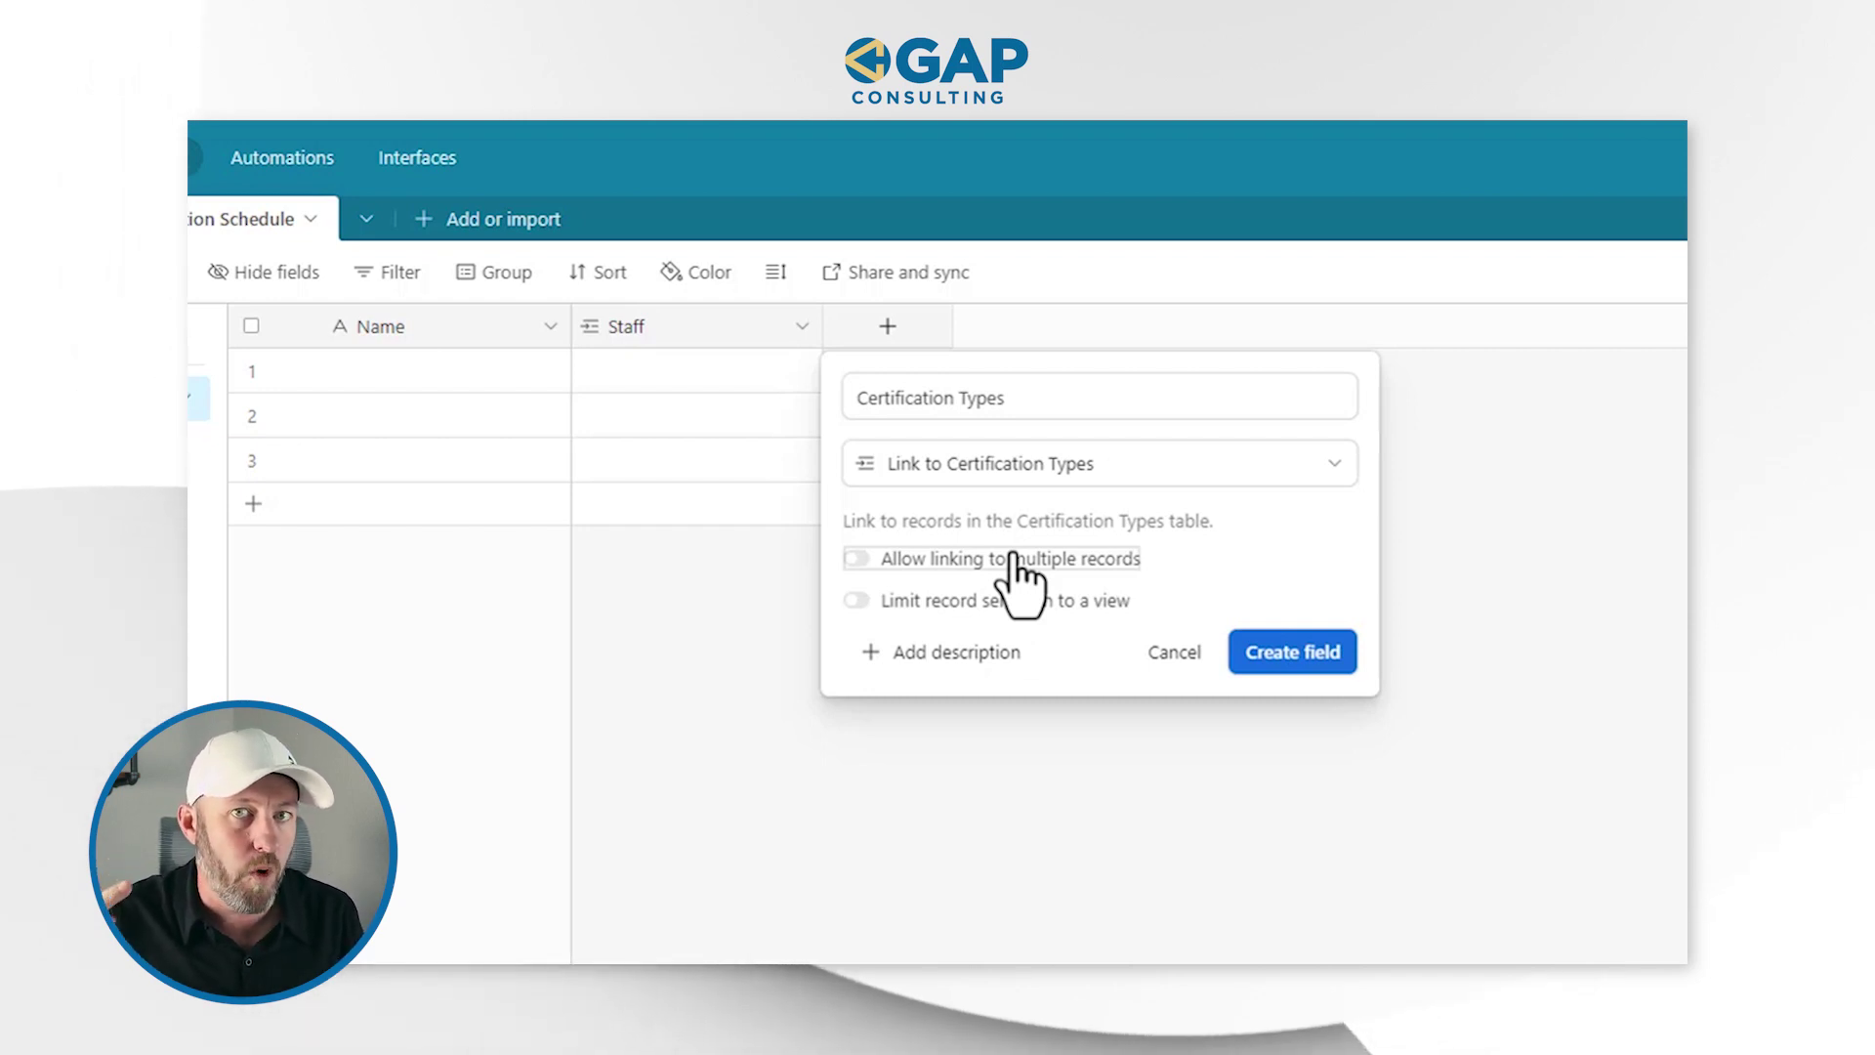
left_click(1295, 661)
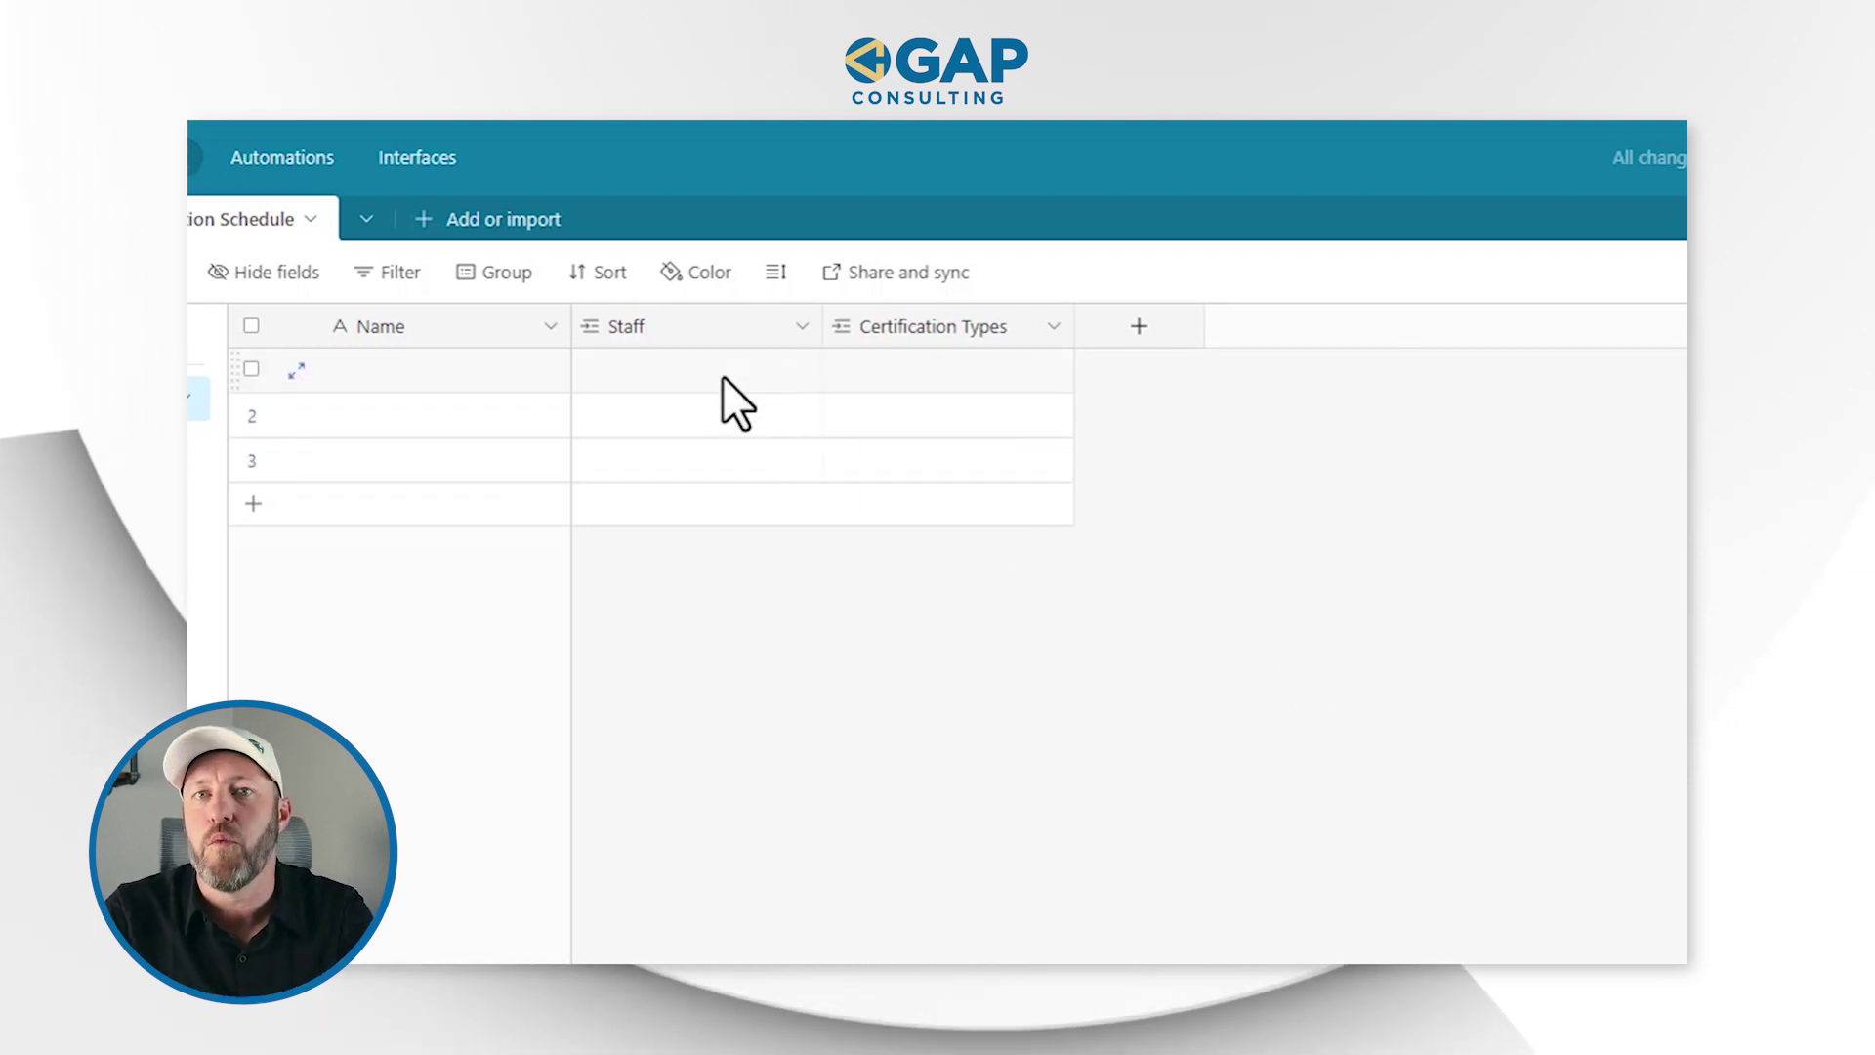
- Link the first schedule record to the existing staff member and to Cert 1
left_click(608, 371)
left_click(592, 369)
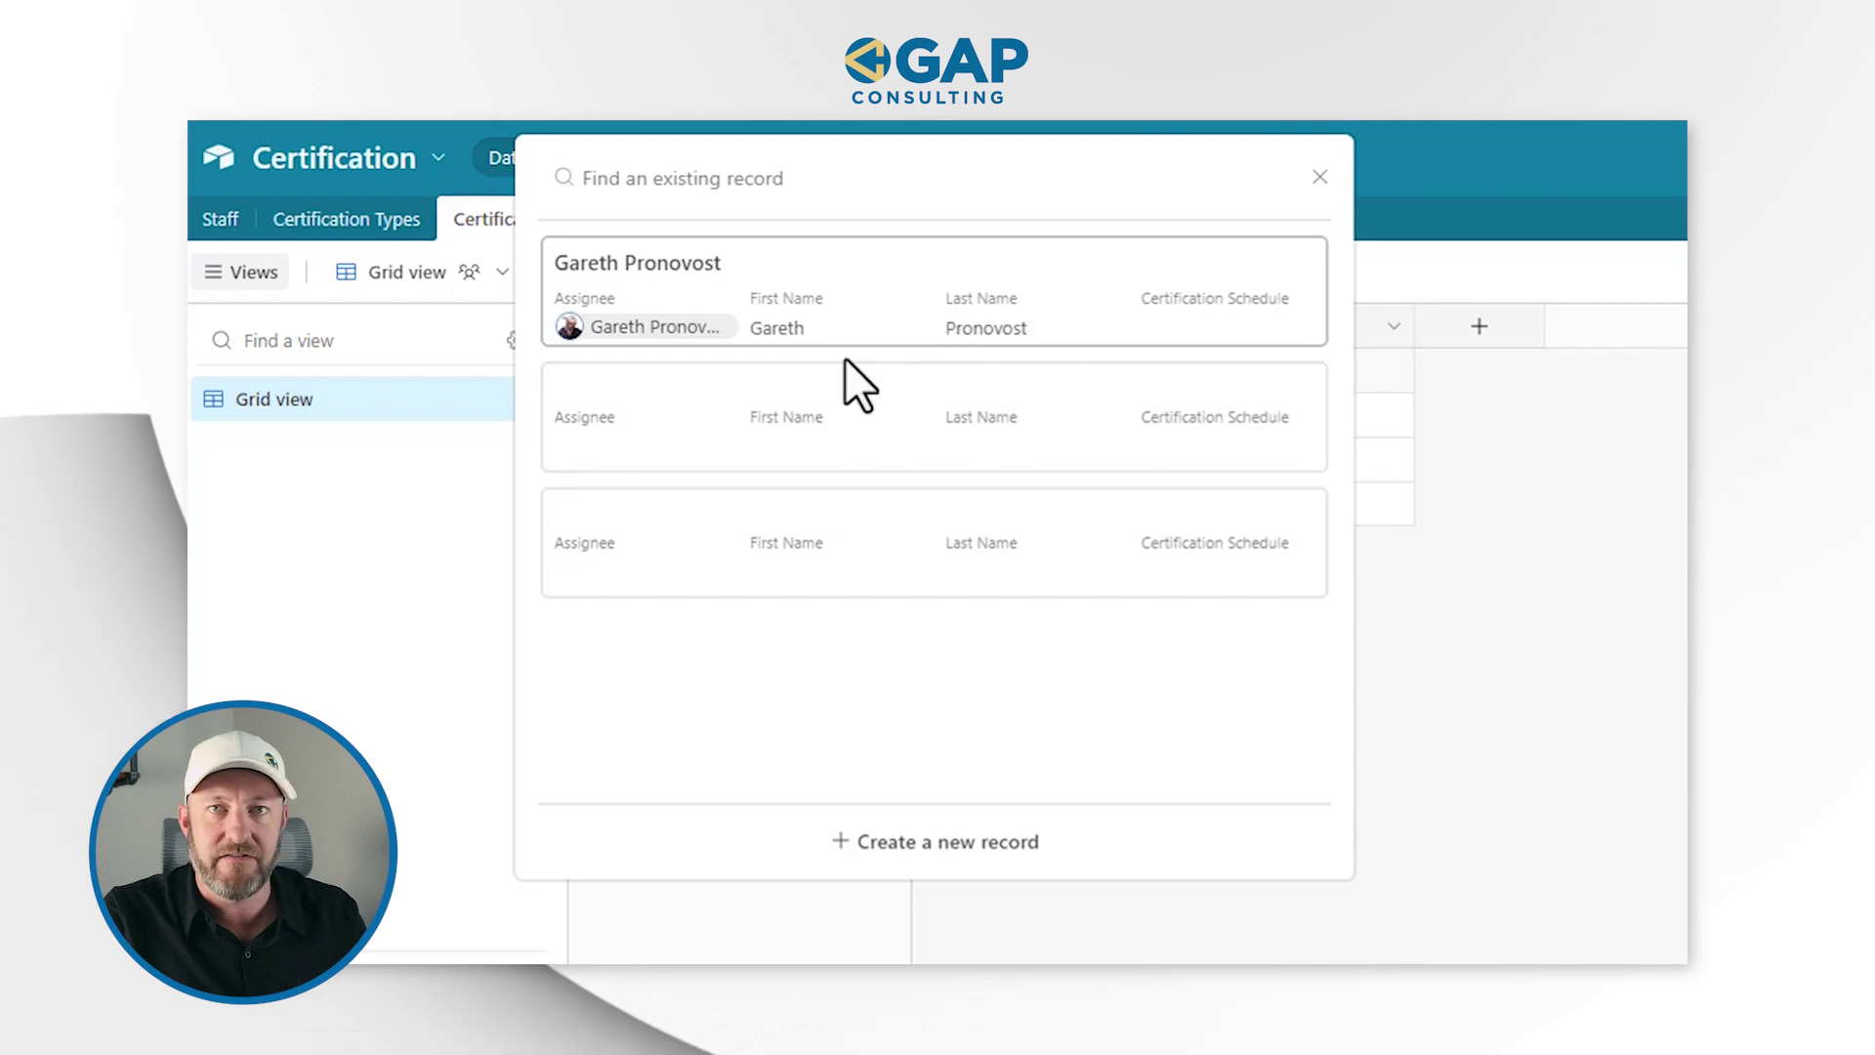
left_click(711, 315)
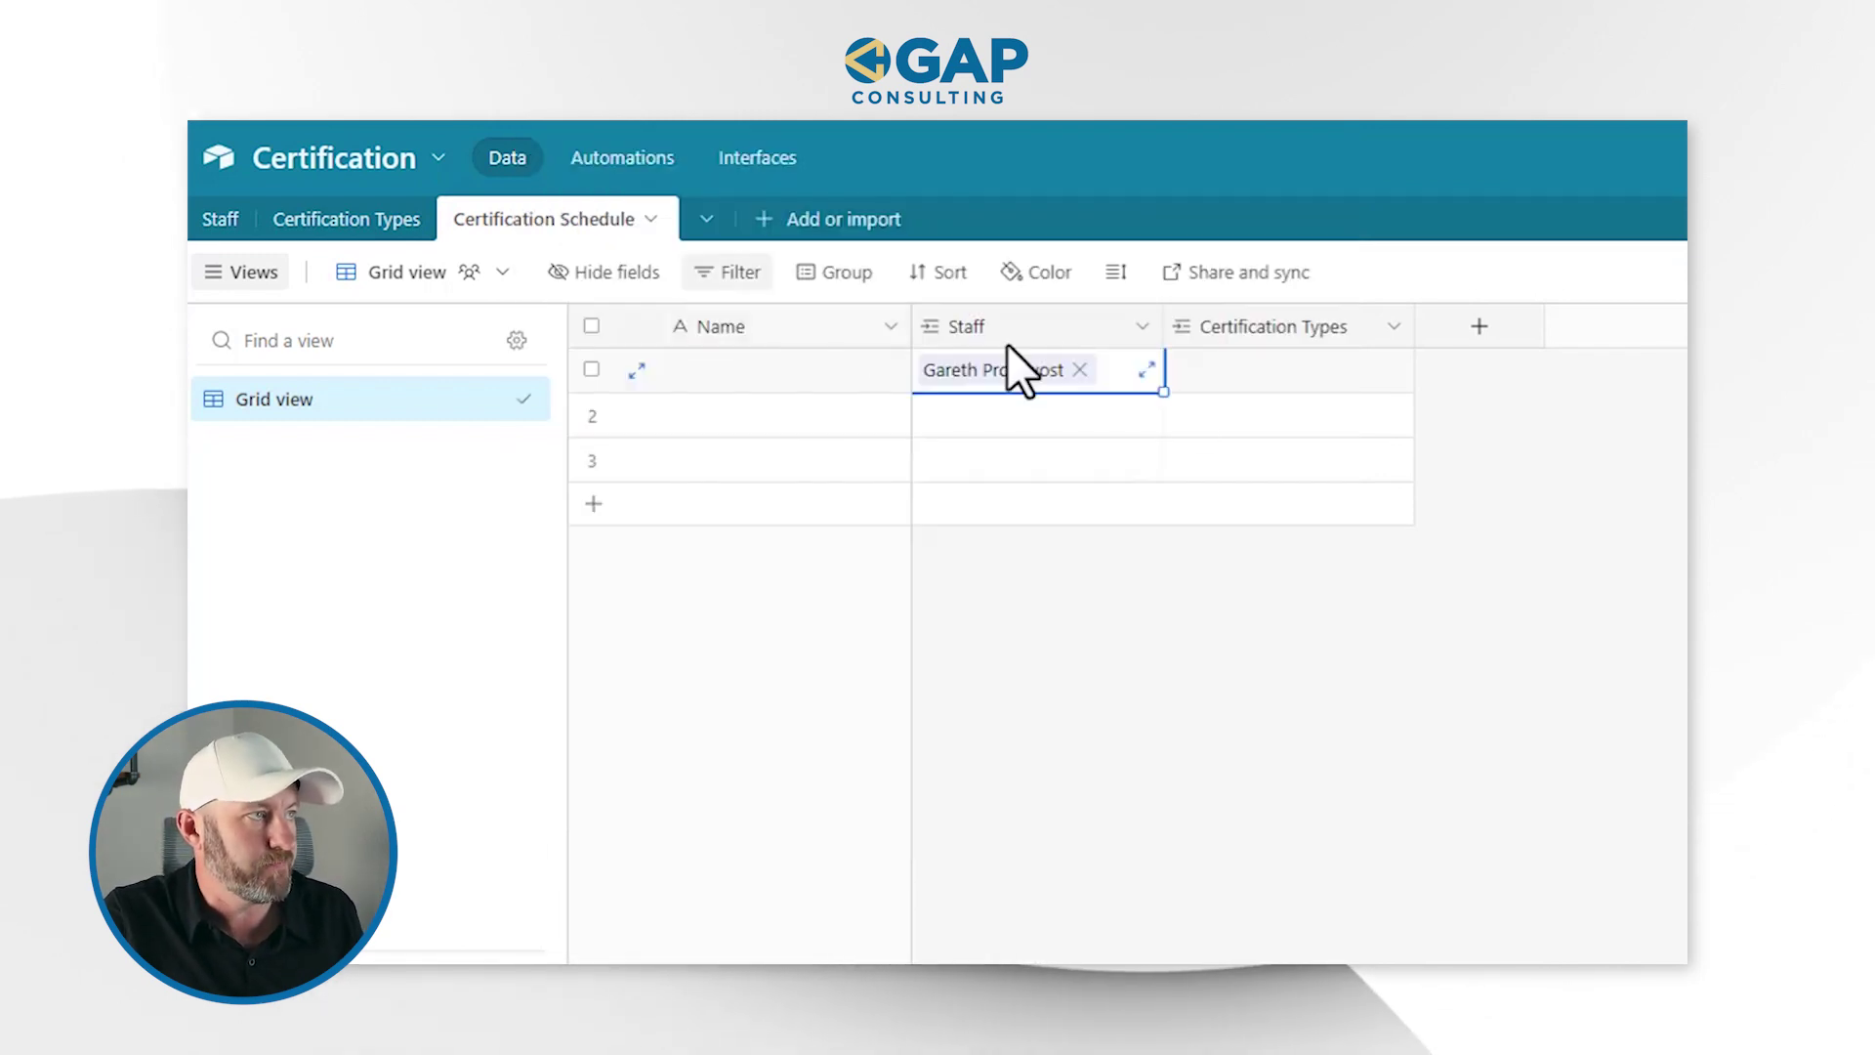
left_click(1189, 372)
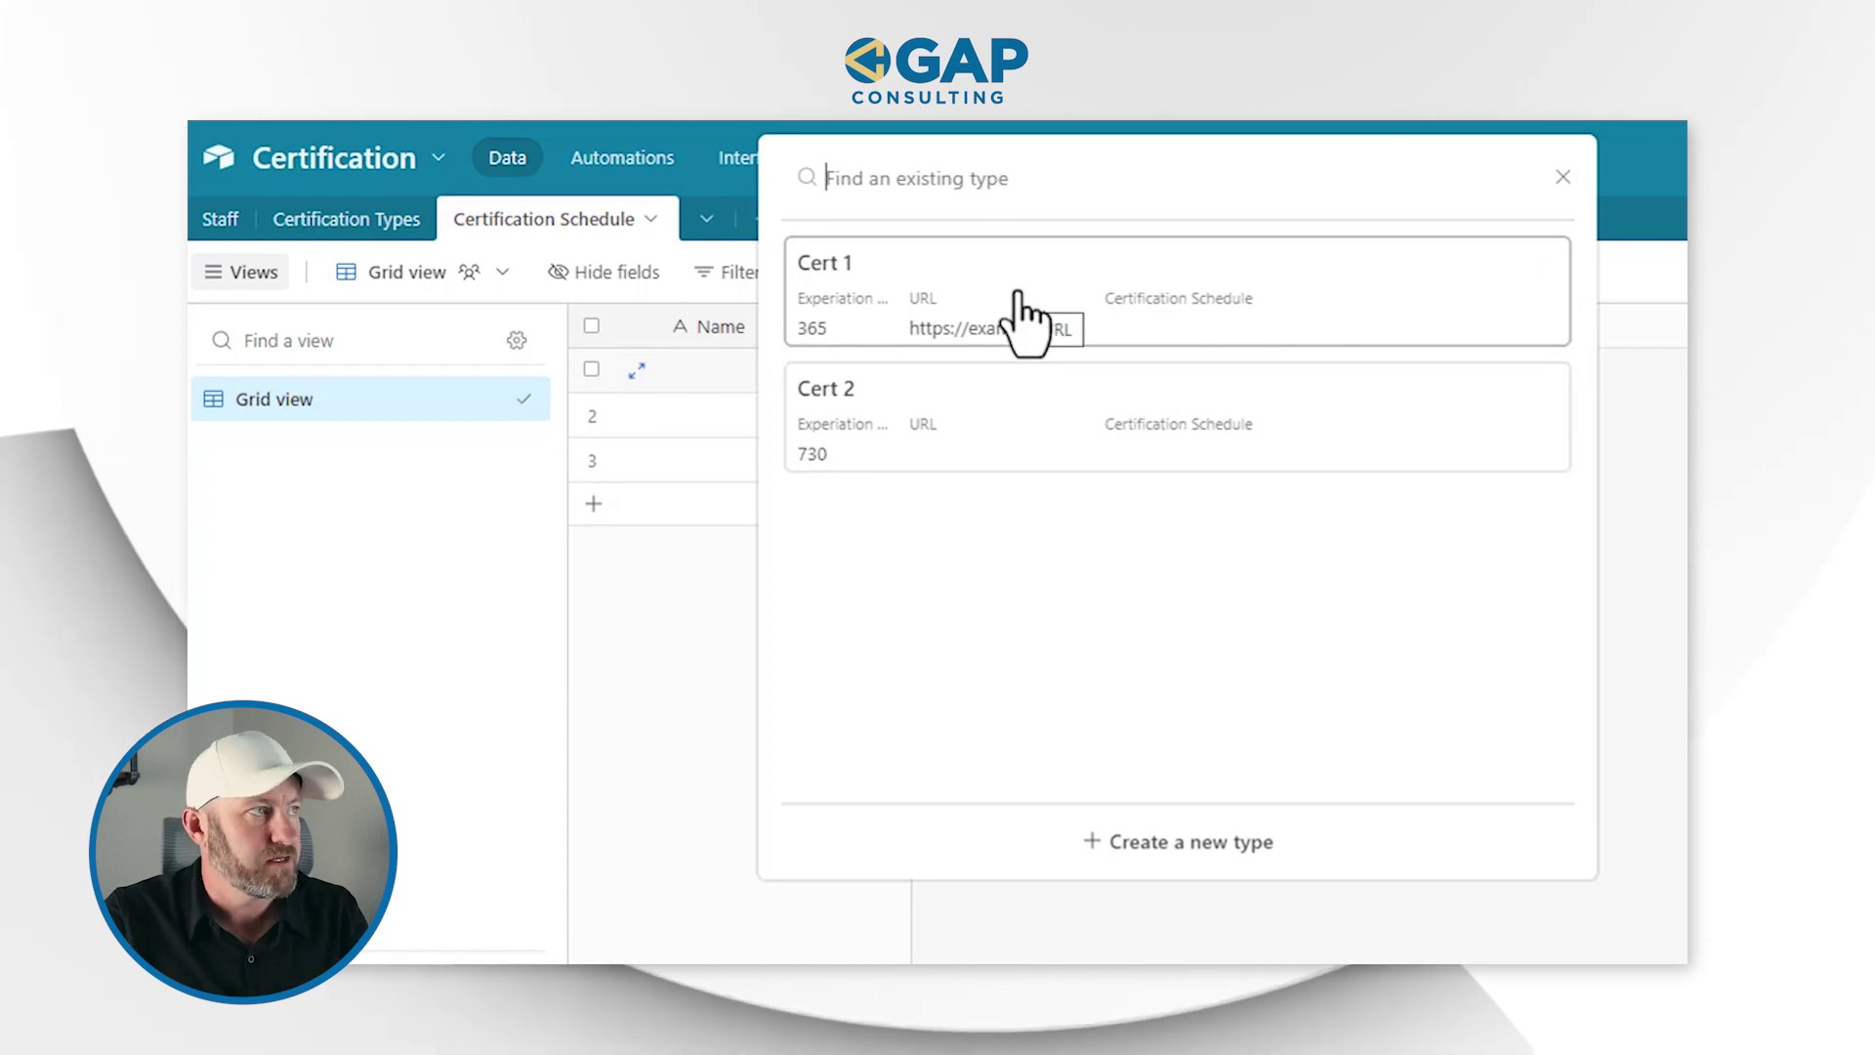
left_click(1023, 318)
- Link the second schedule record to the same staff member and to Cert 1
left_click(955, 415)
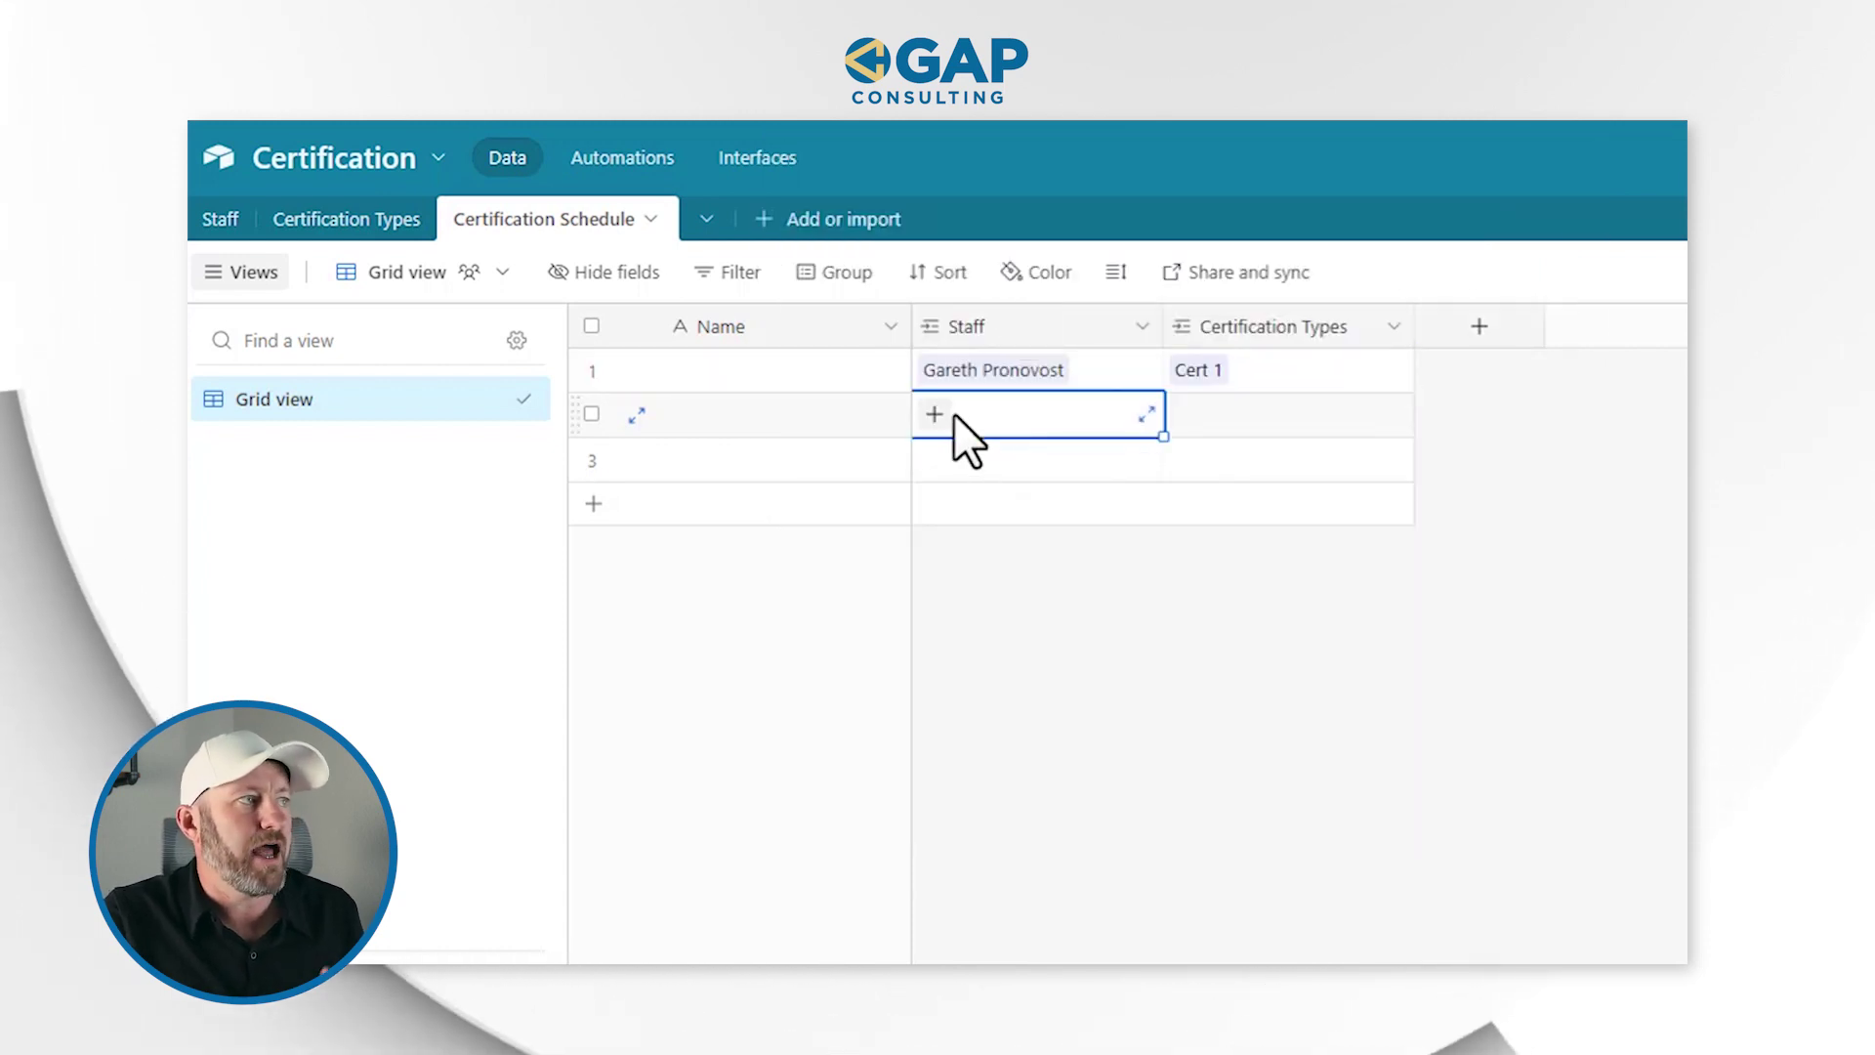
left_click(933, 418)
left_click(858, 334)
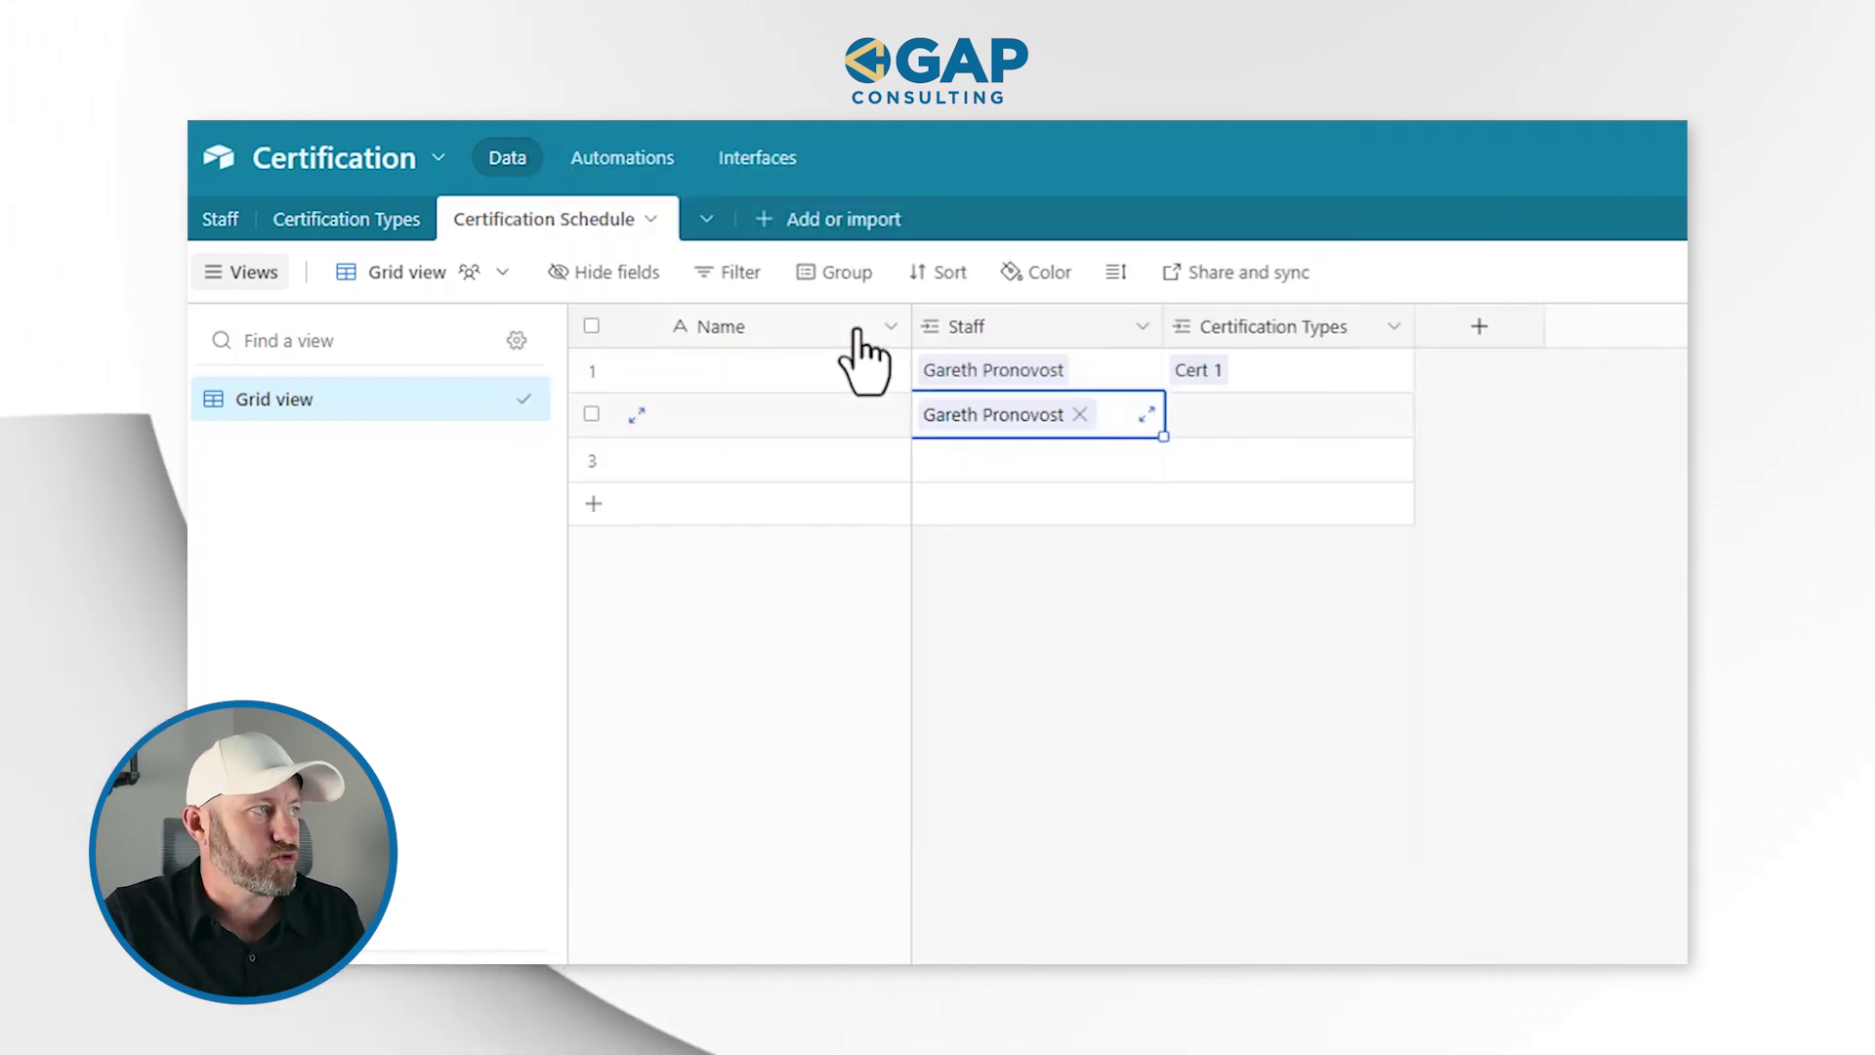
left_click(1221, 415)
left_click(1185, 415)
left_click(954, 354)
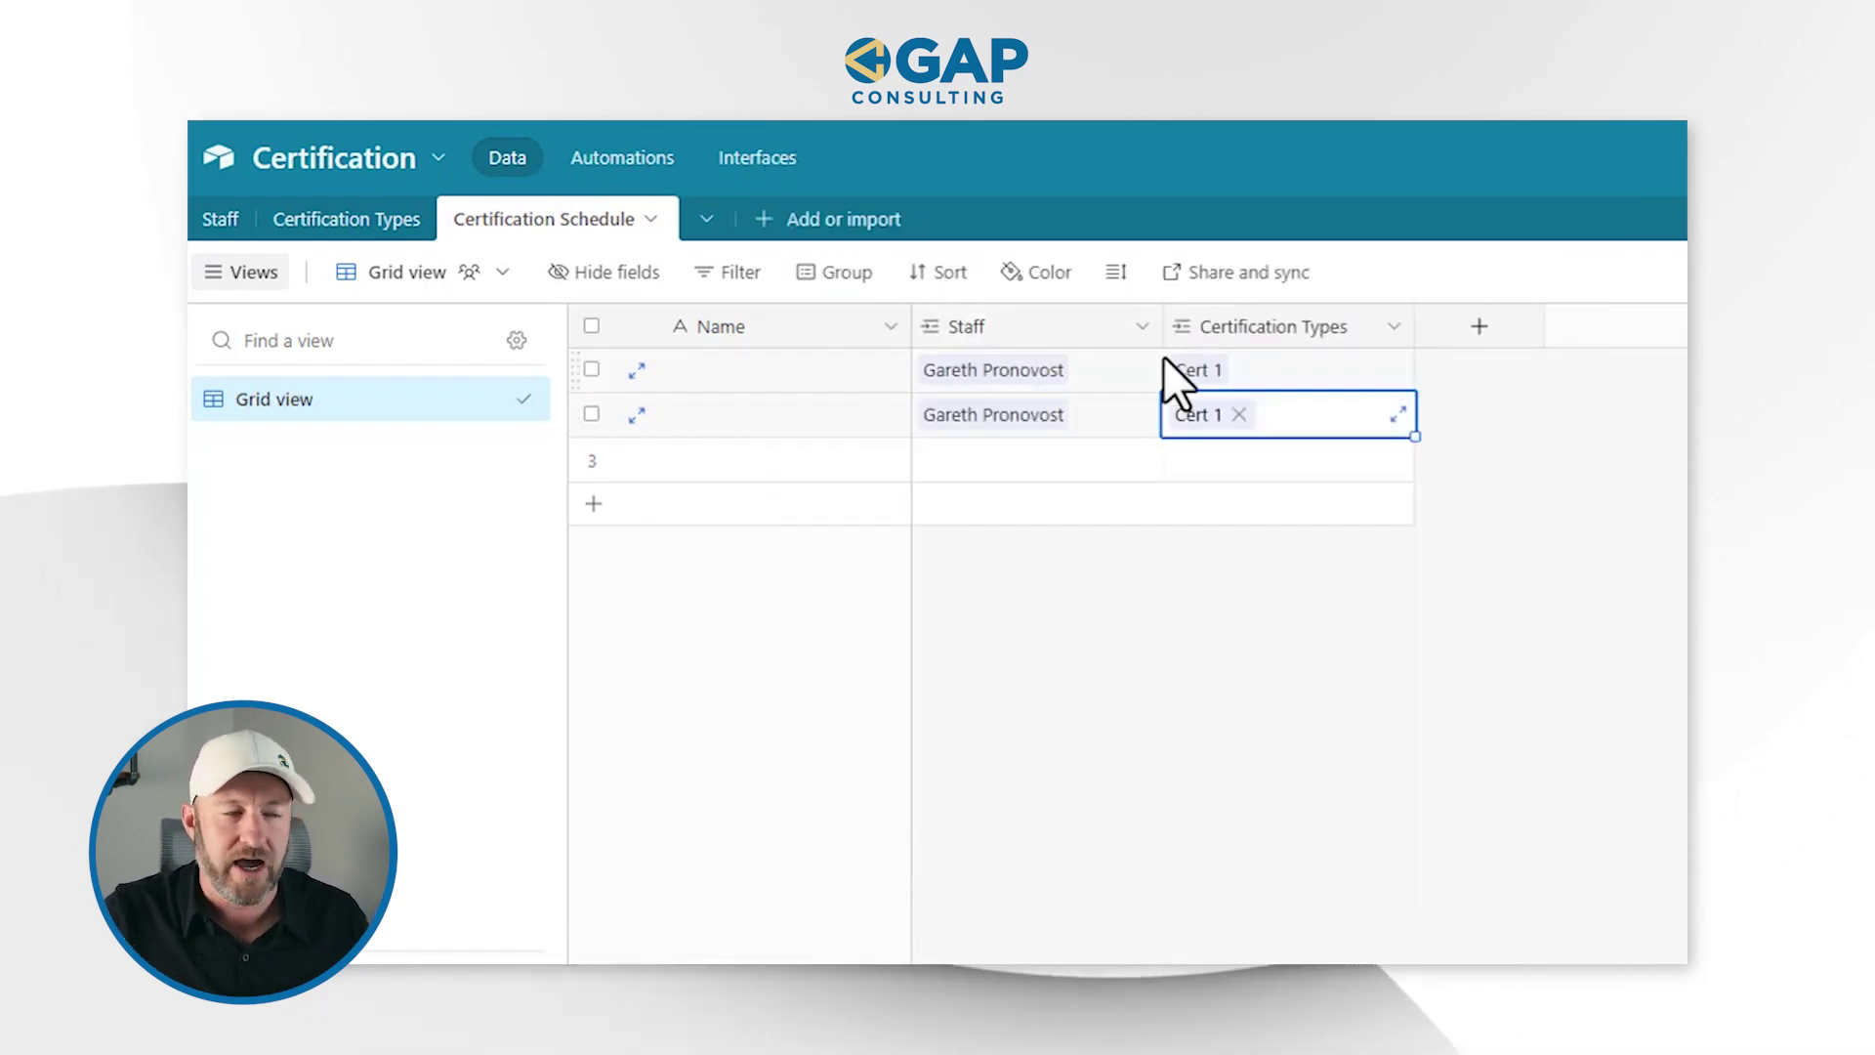
- Change the second schedule record's certification type to Cert 2
left_click_drag(1115, 377, 1299, 371)
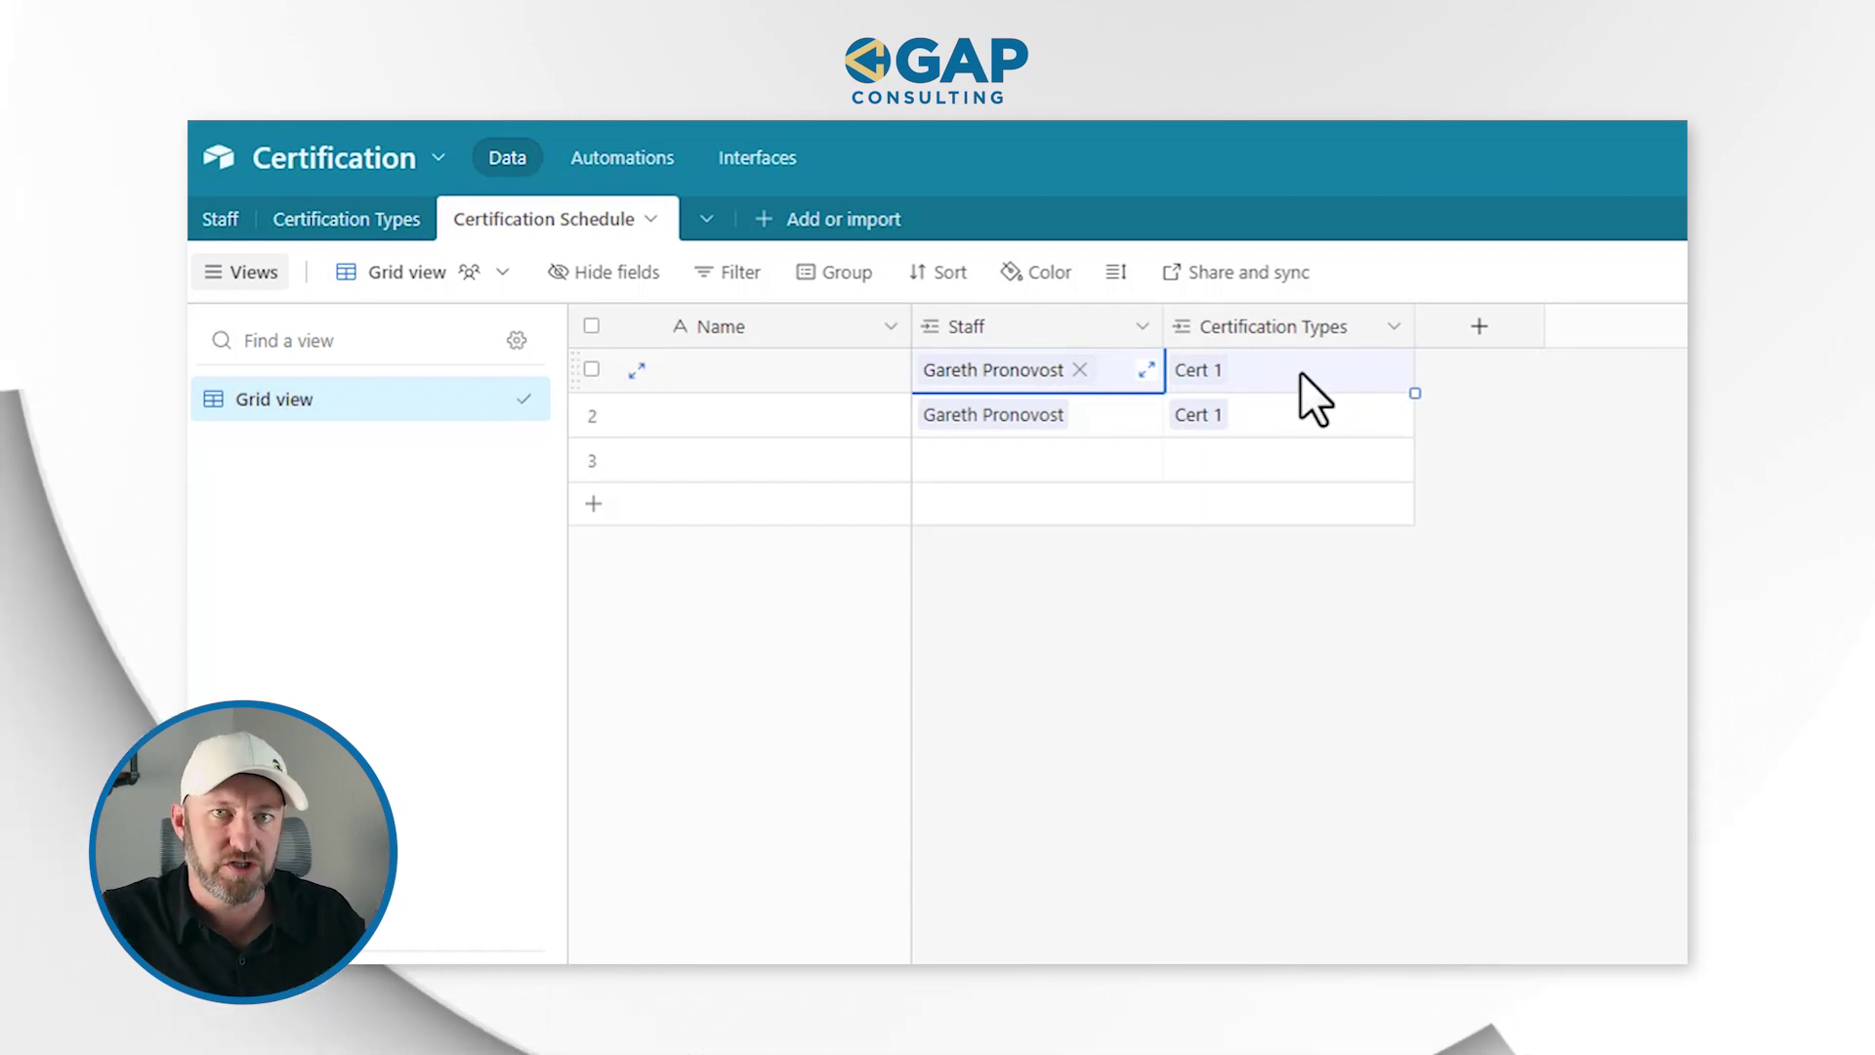
left_click(1115, 415)
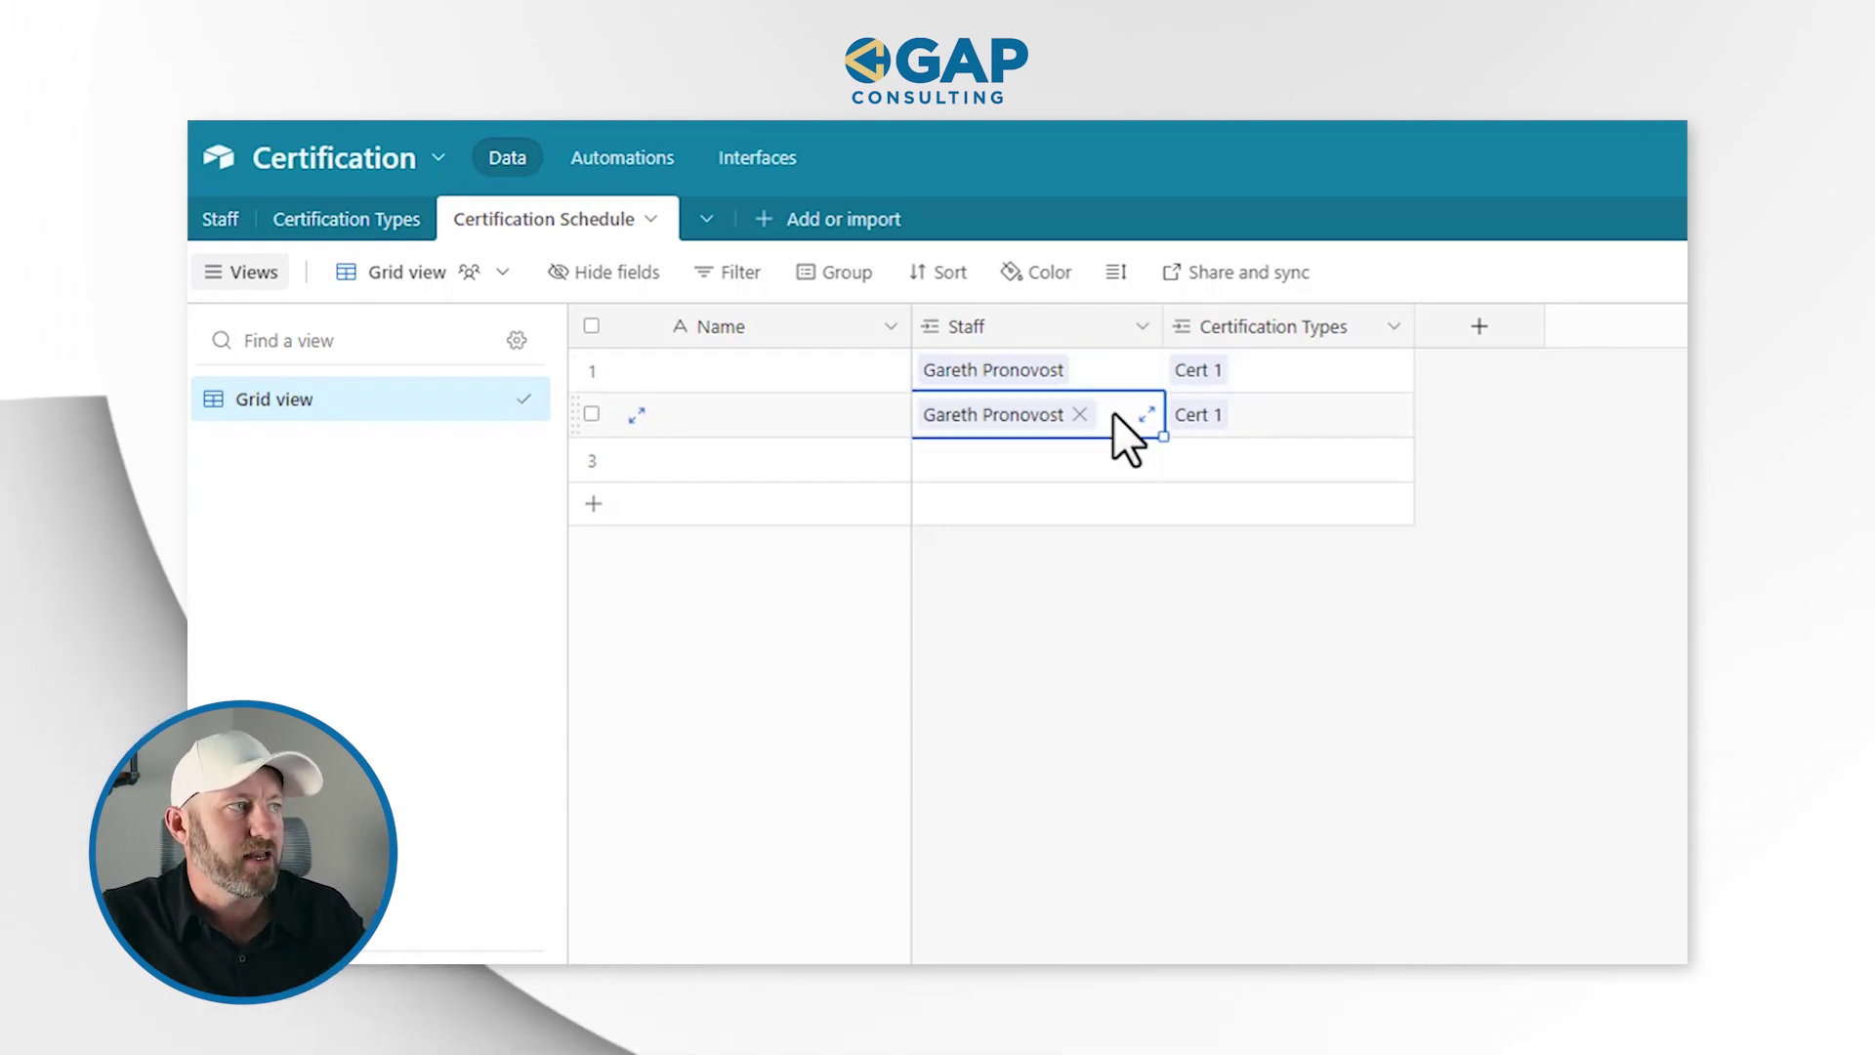
left_click(1237, 420)
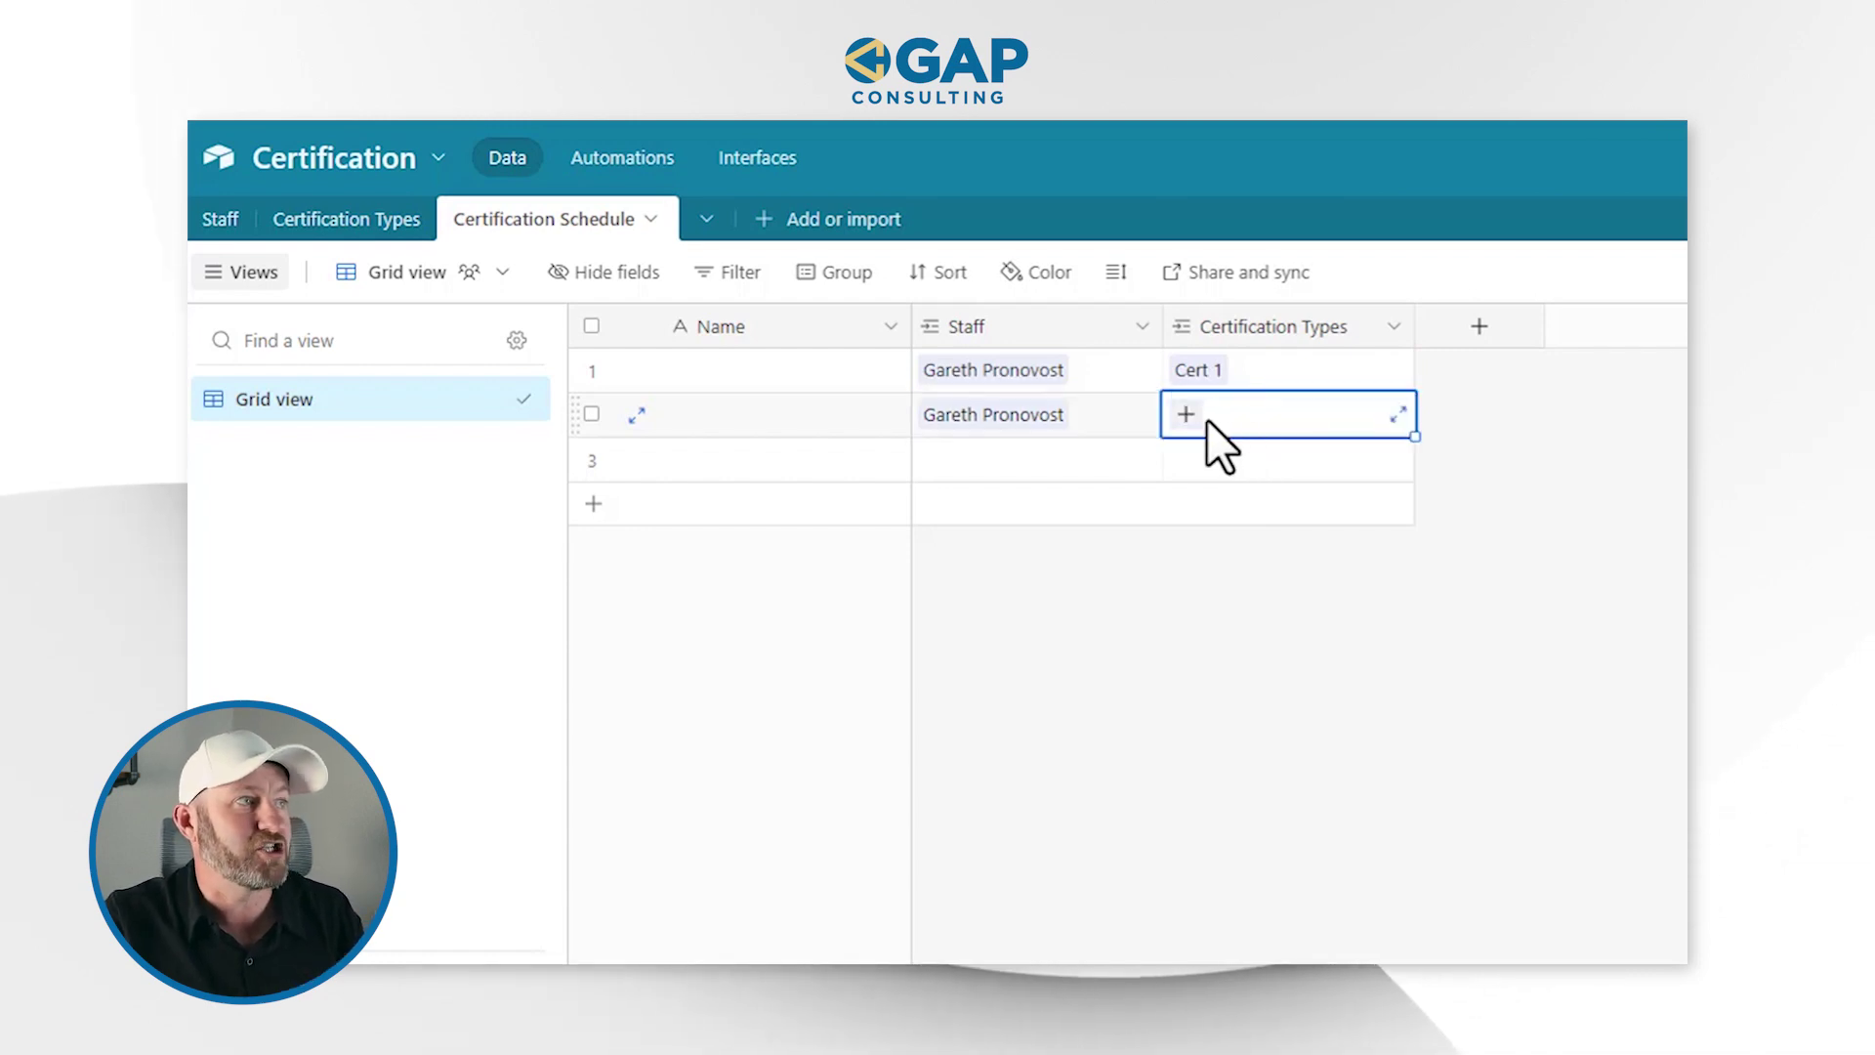
left_click(1207, 419)
left_click(1197, 448)
key("Escape")
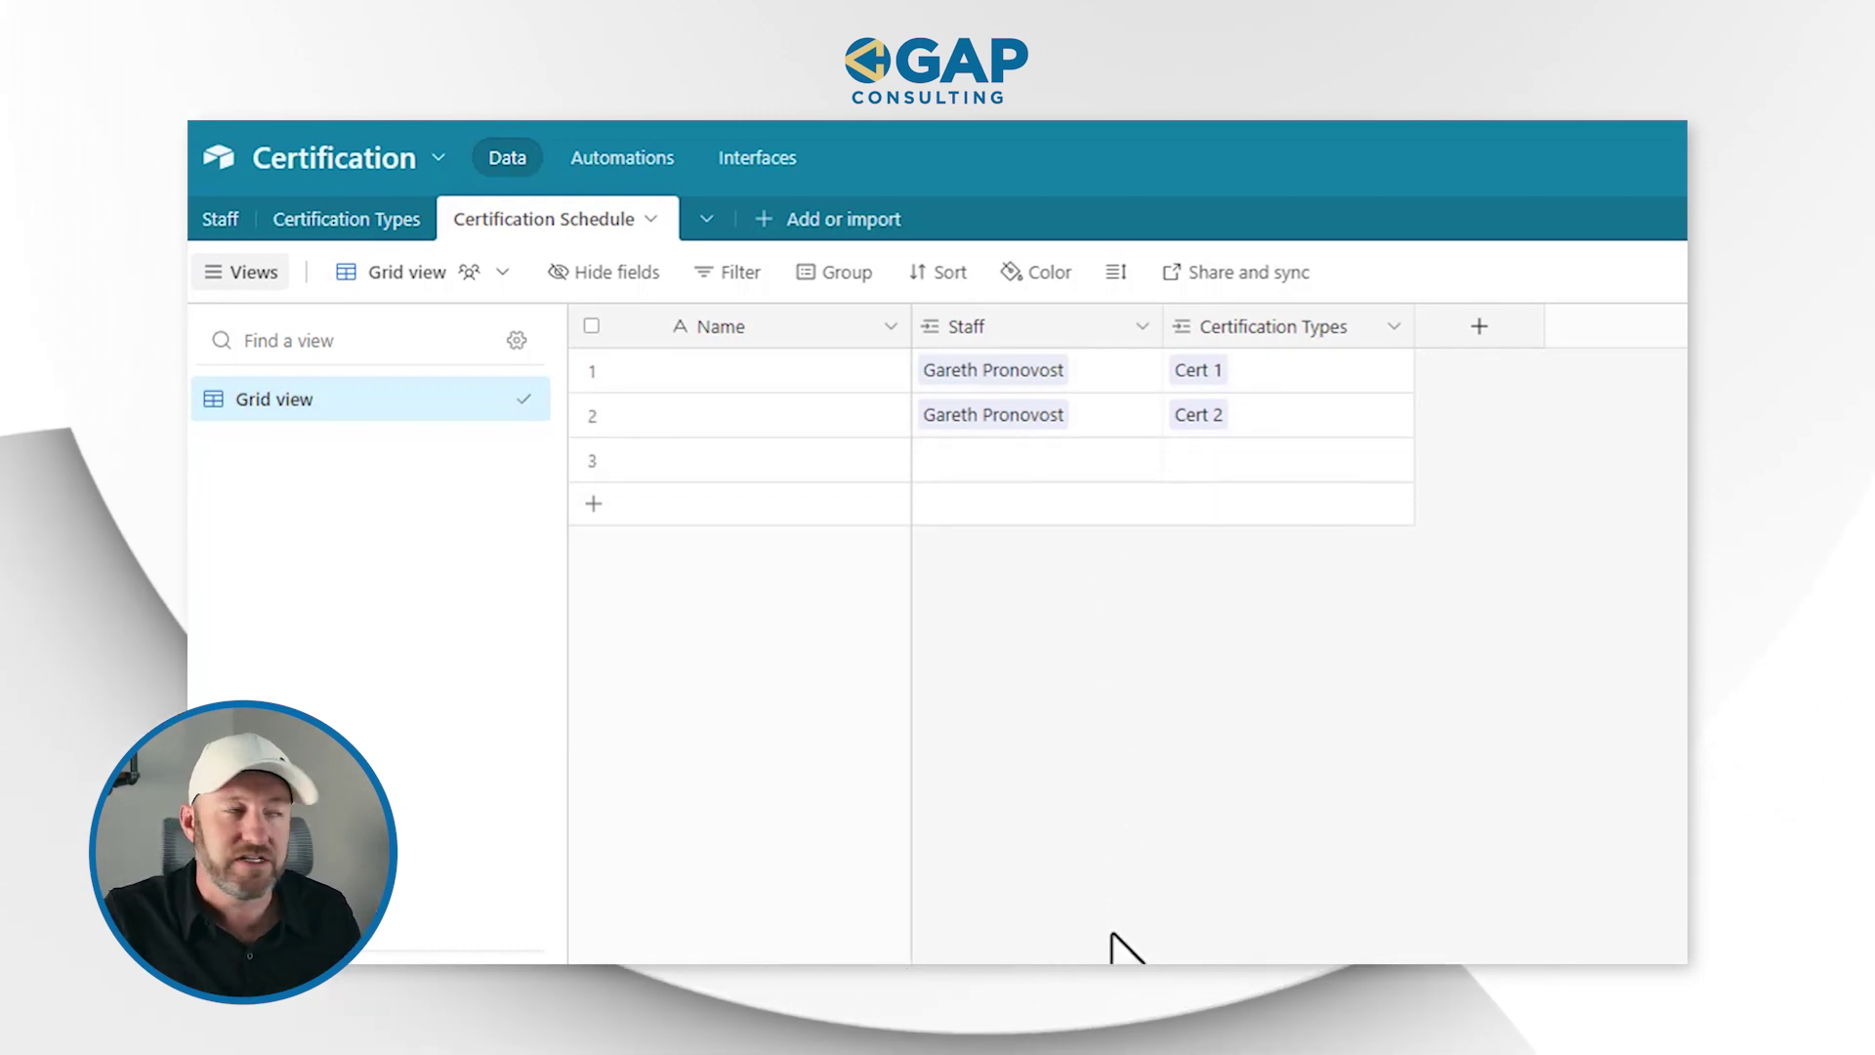
- Enter a second staff member's first and last name in the second record of the Staff table
left_click(221, 220)
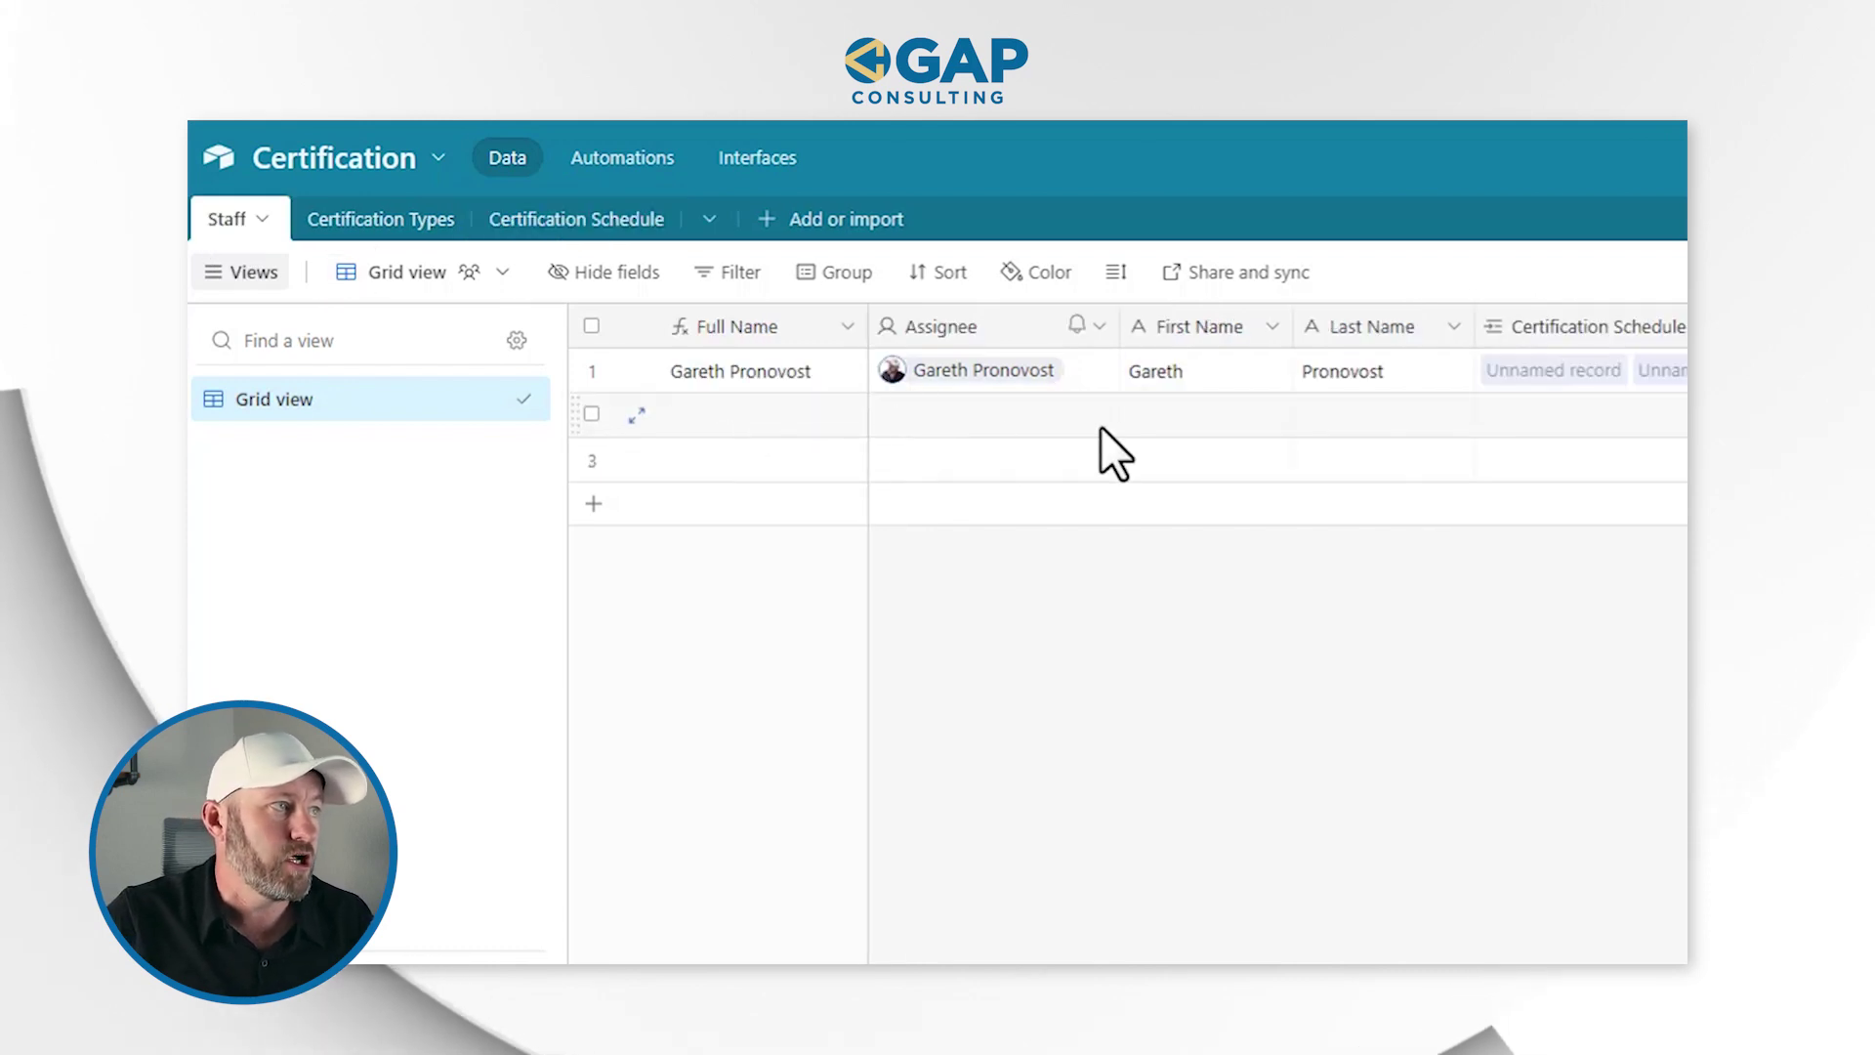
type("John")
key("Tab")
type("Doe")
left_click(1234, 590)
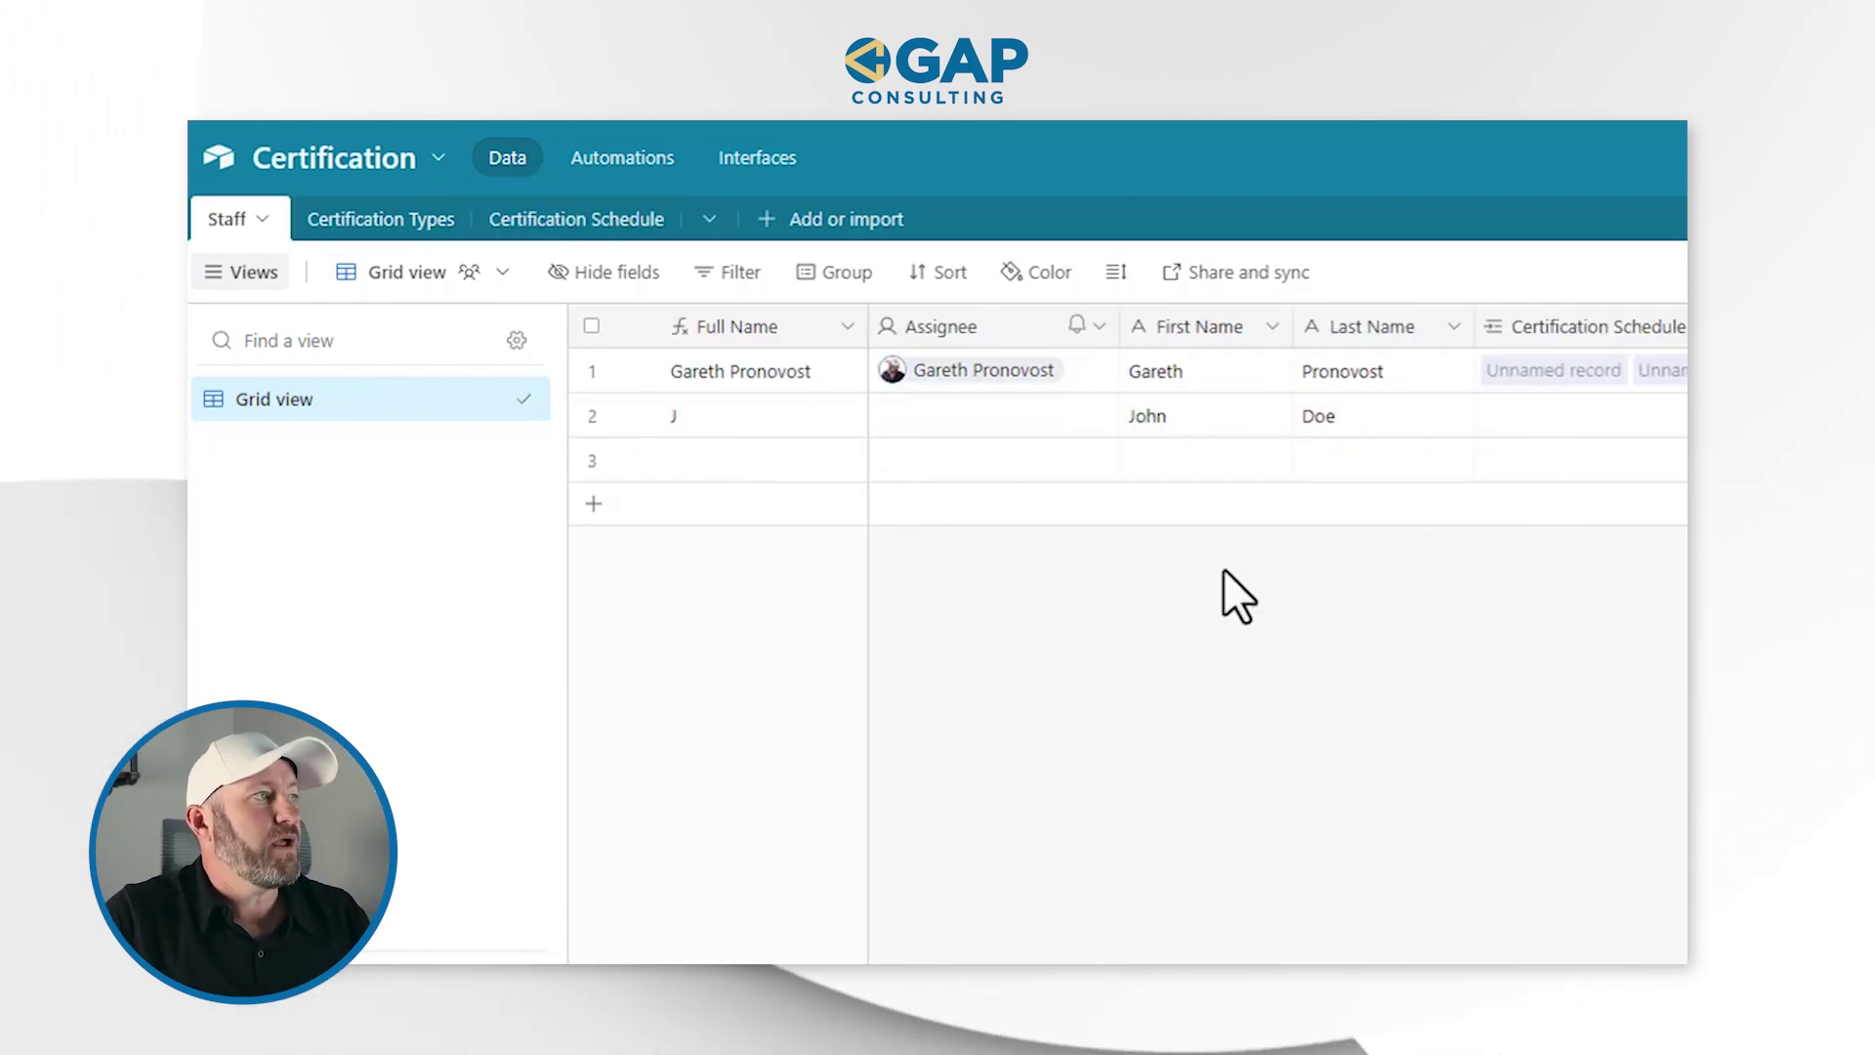
- Fill the third and fourth Certification Schedule records with the second staff member, one linked to Cert 1 and the other to Cert 2
left_click(566, 221)
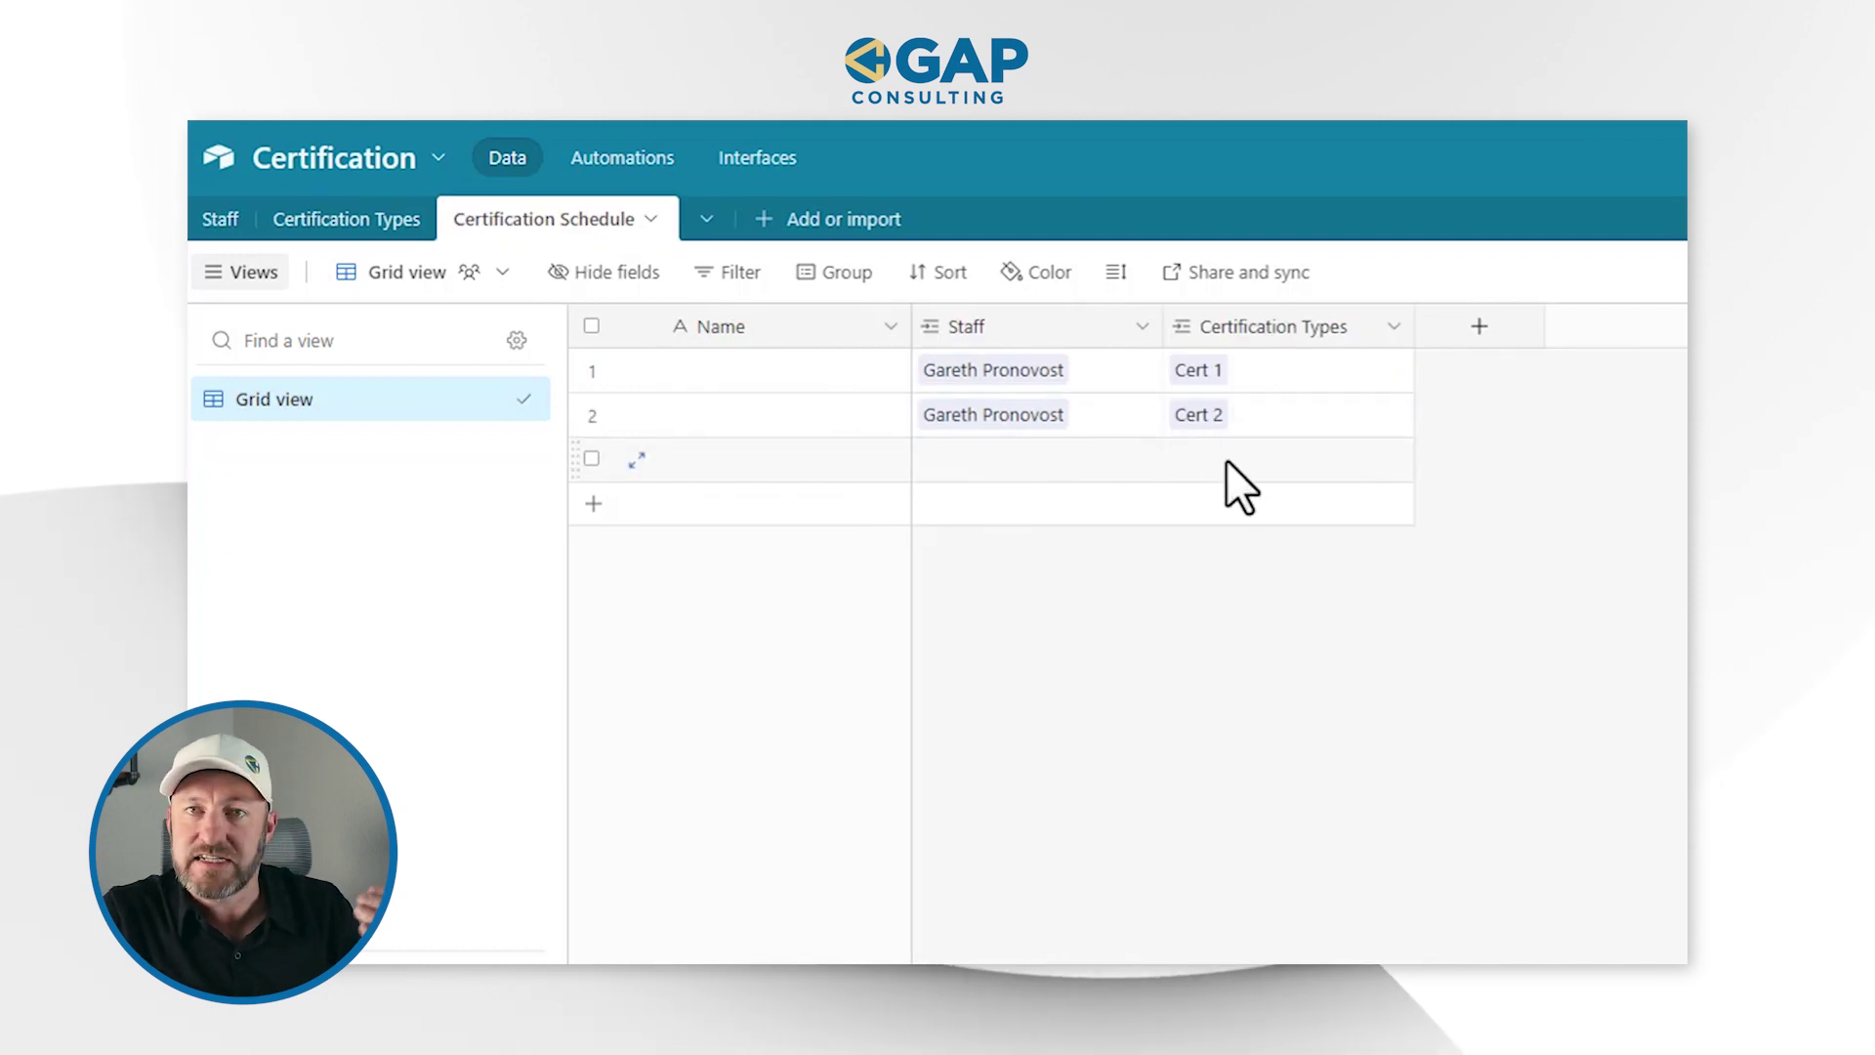
left_click(928, 459)
left_click(922, 459)
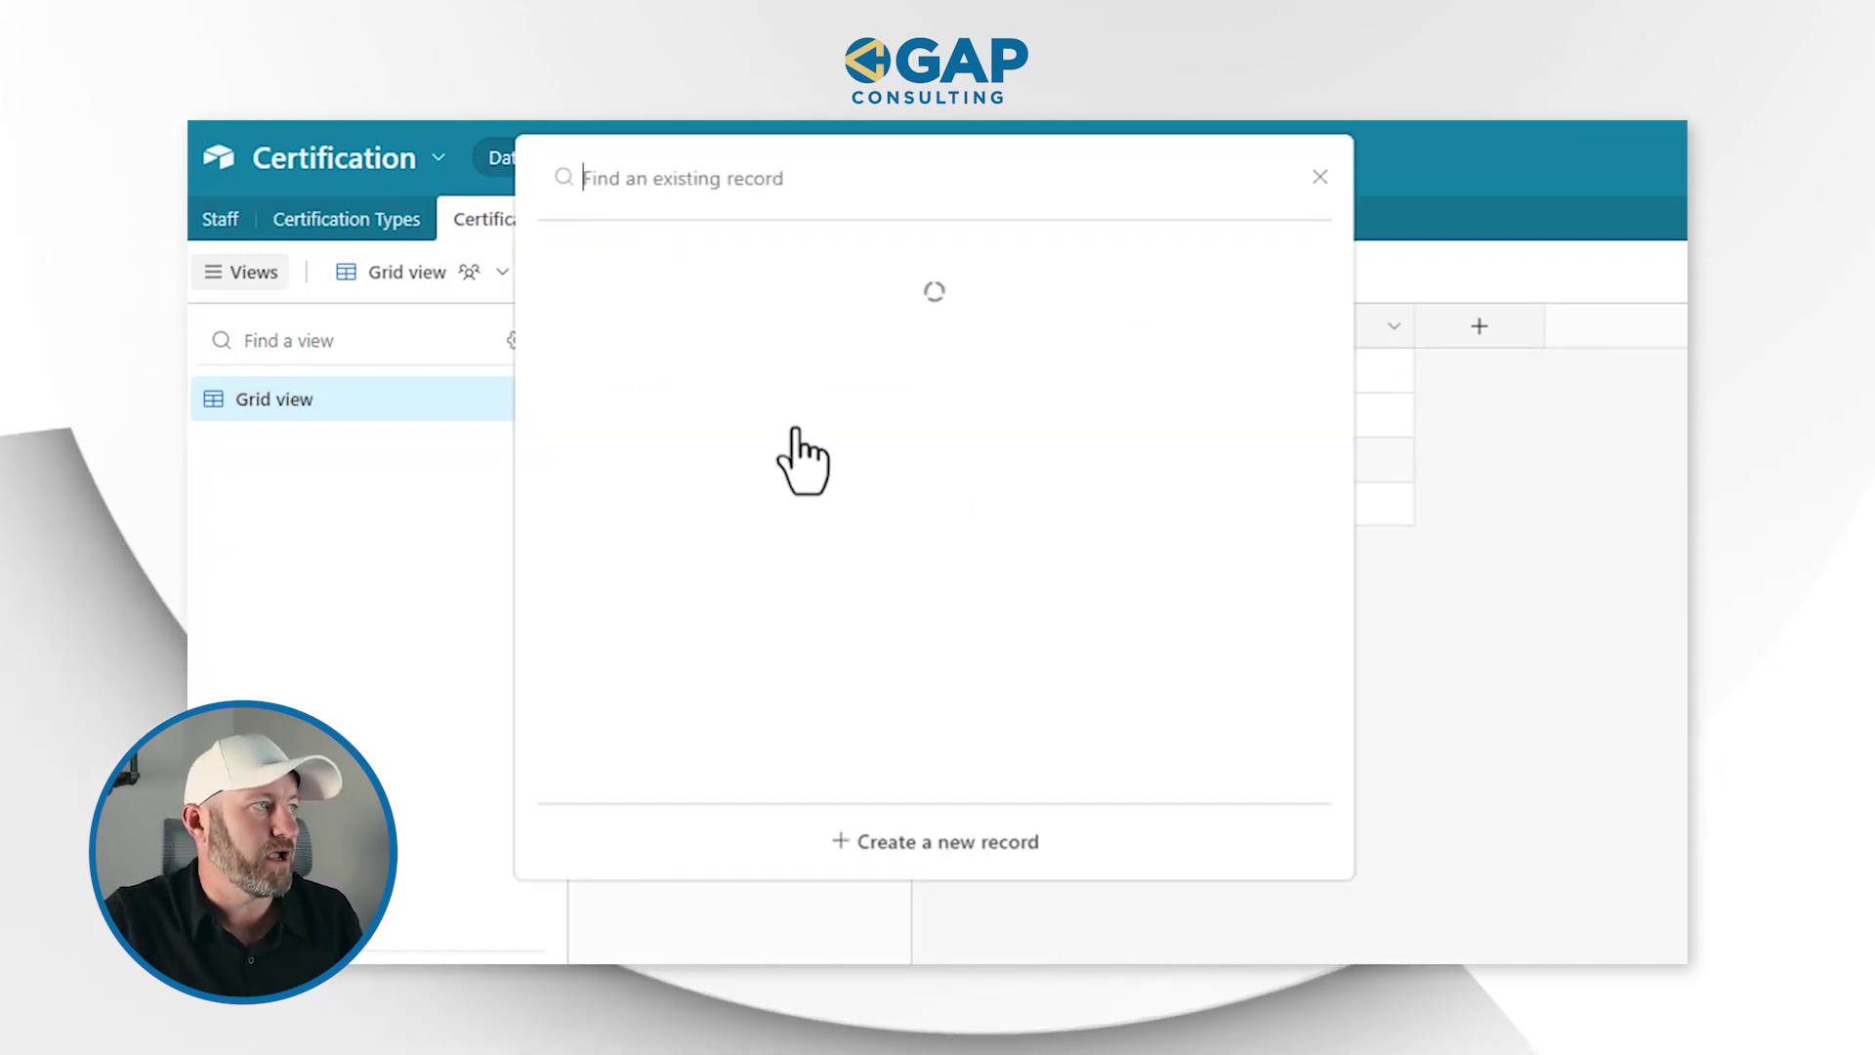
left_click(737, 440)
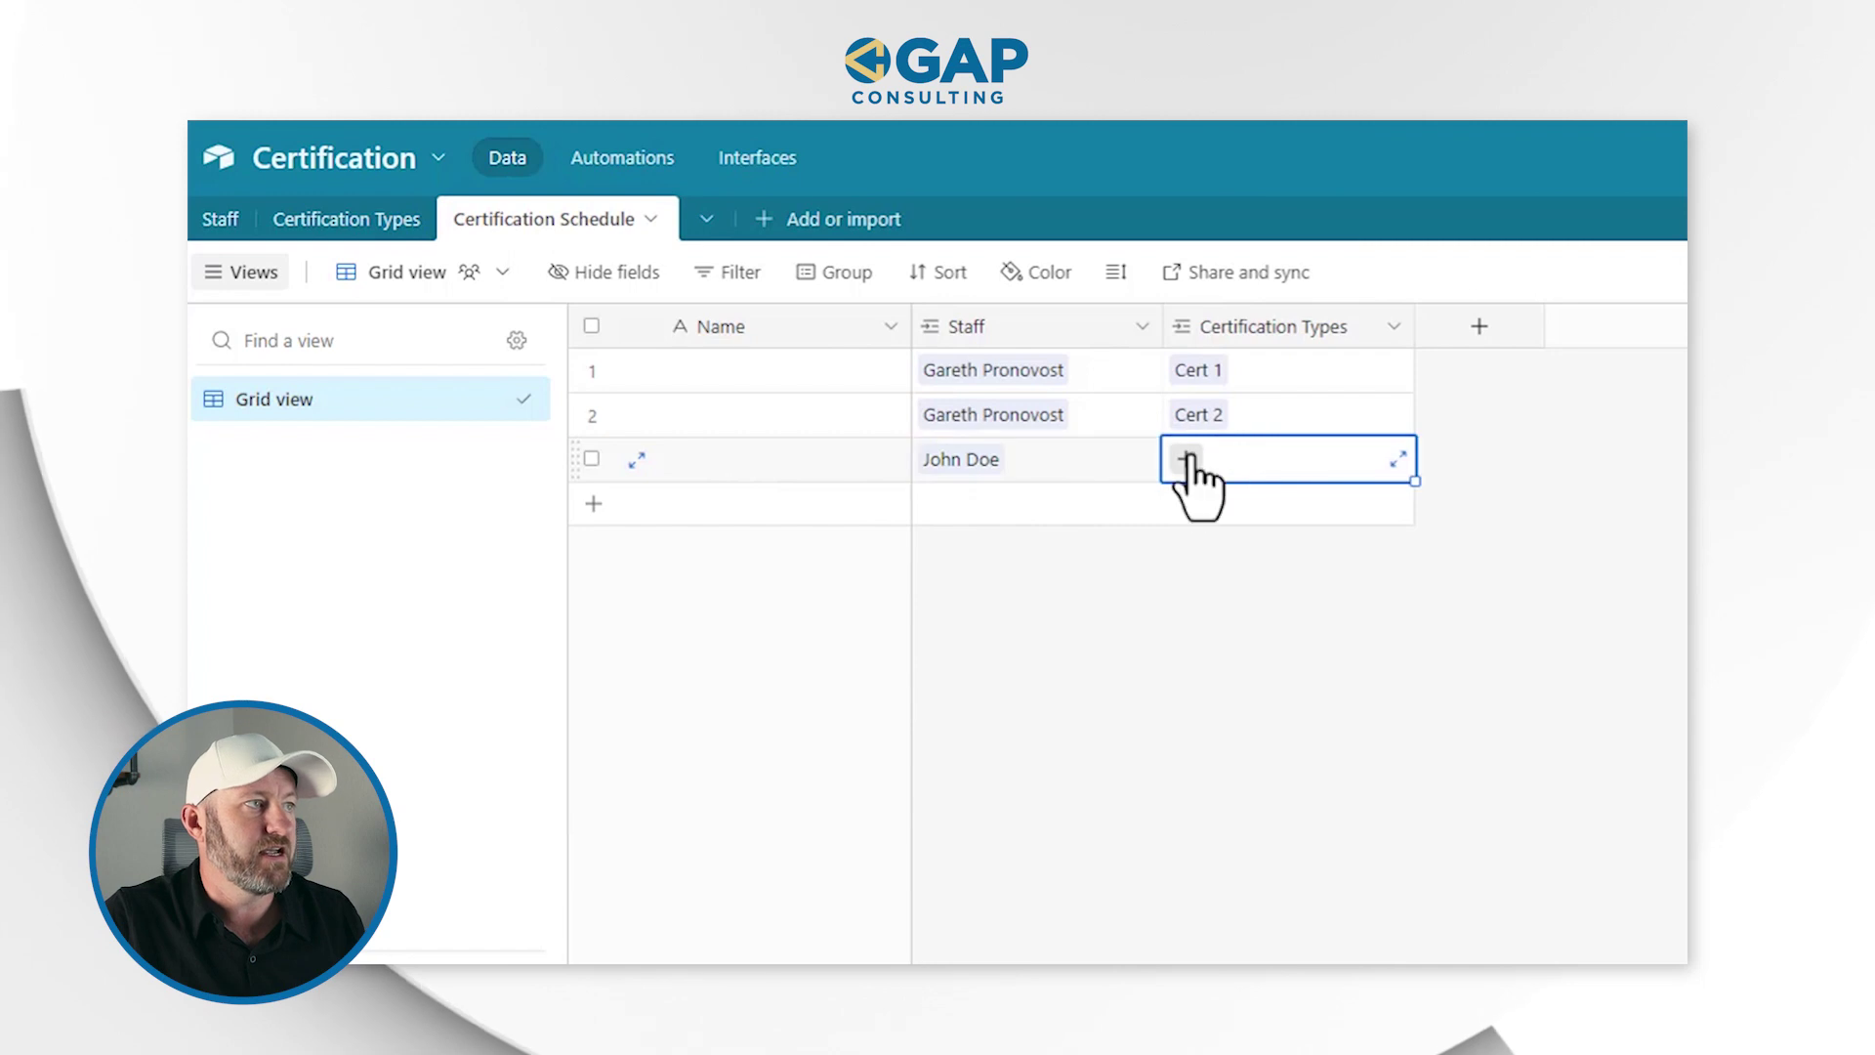
left_click(1229, 459)
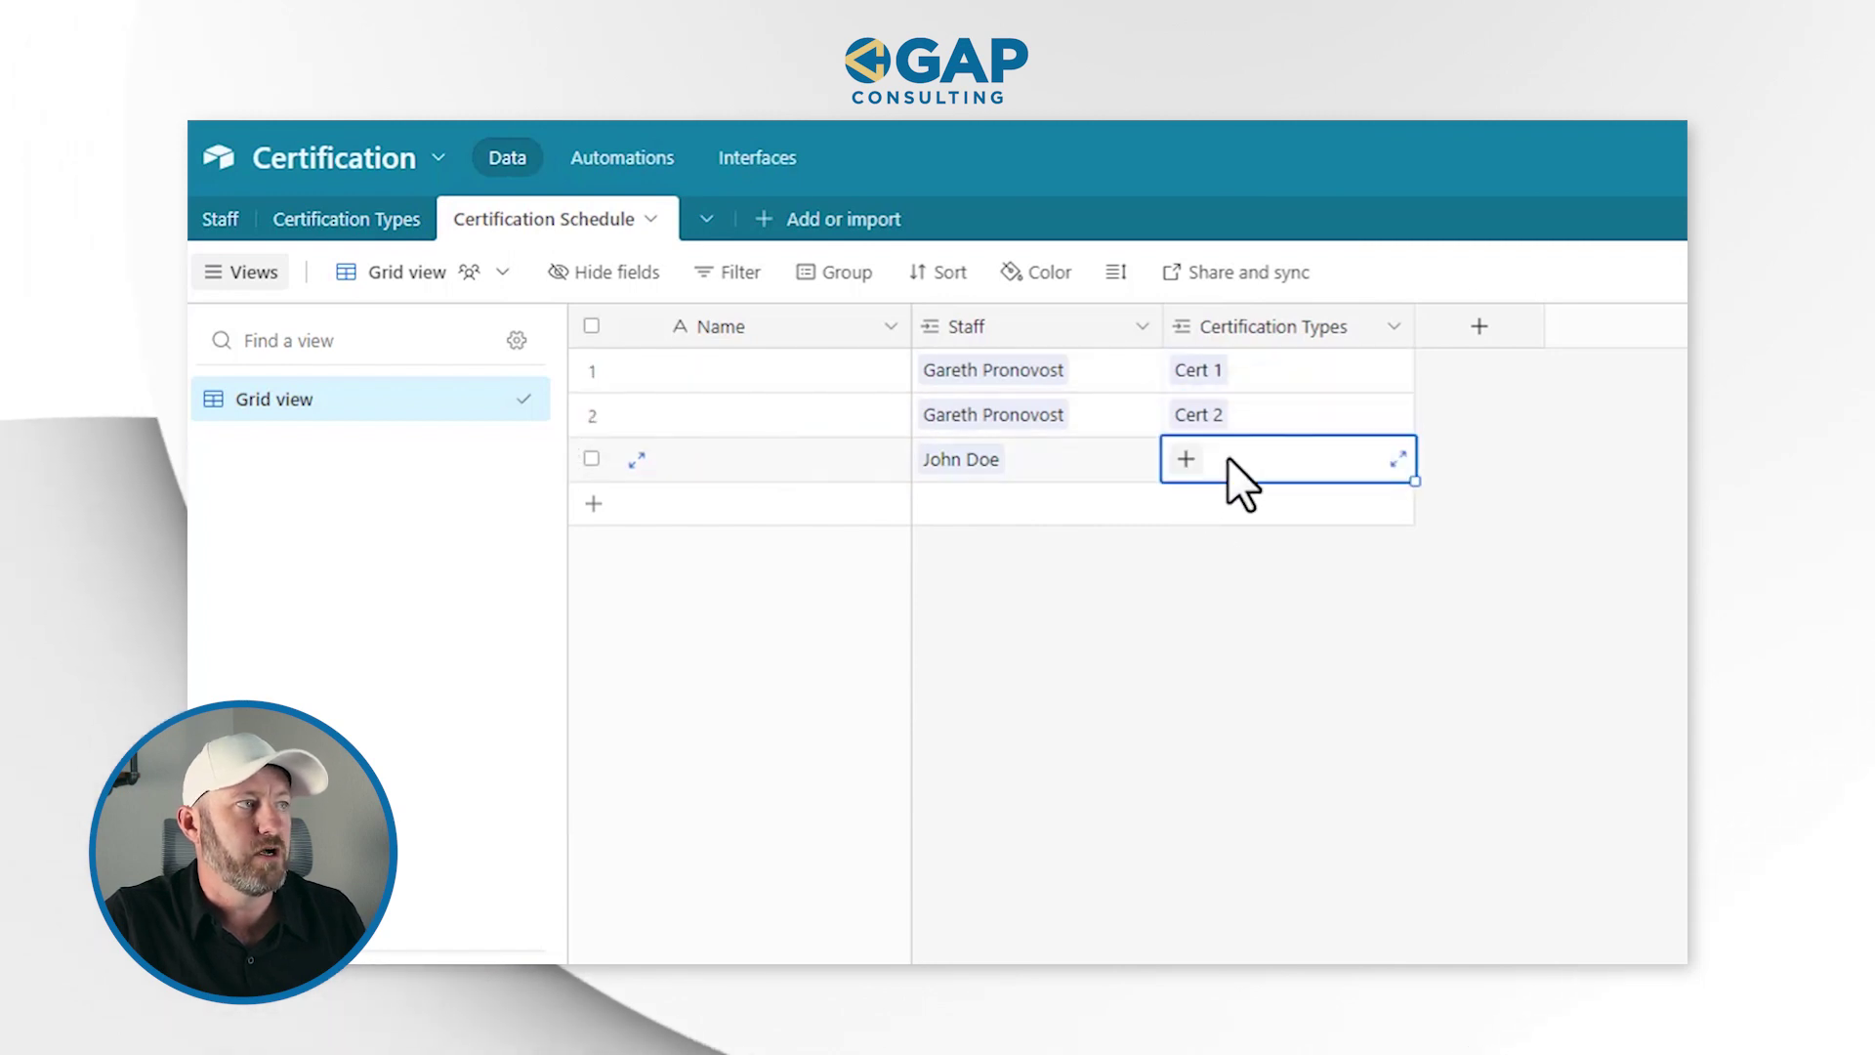
key("ctrl+v")
left_click(1602, 884)
left_click(1148, 475)
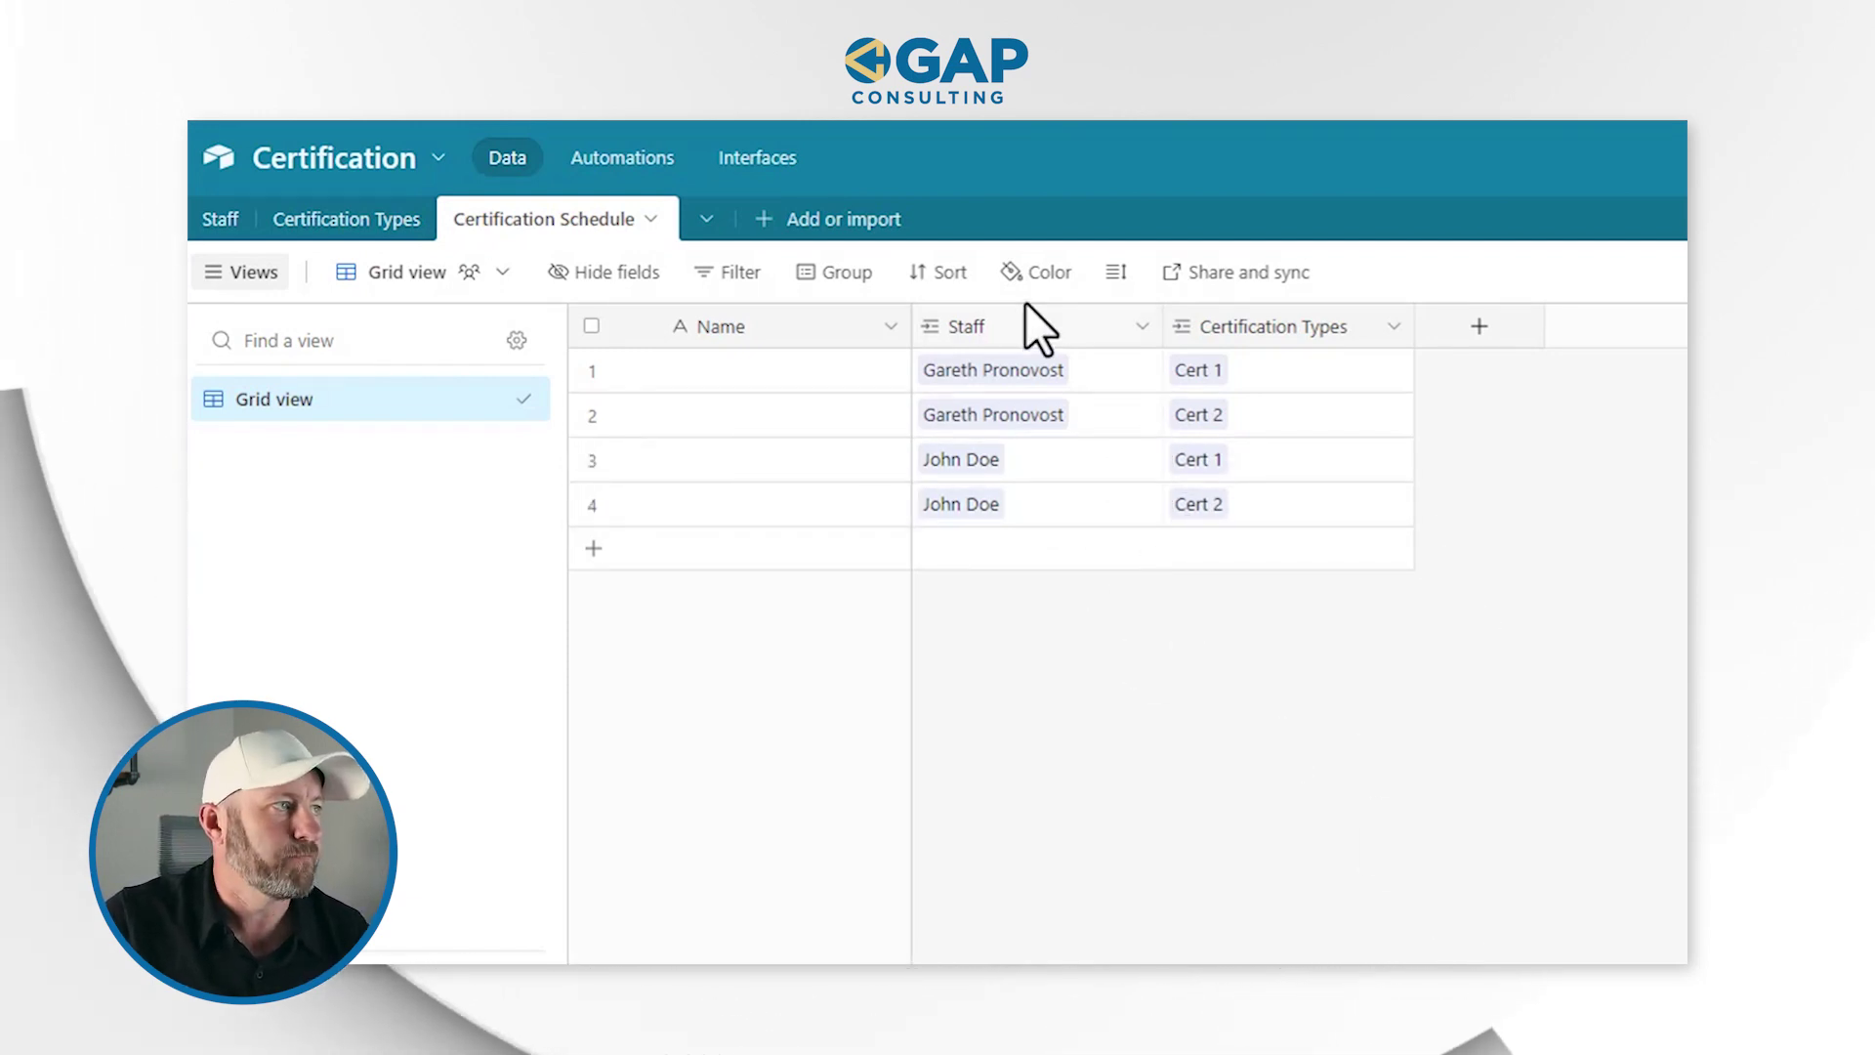
- Group the Certification Schedule records by the Staff field
right_click(1033, 332)
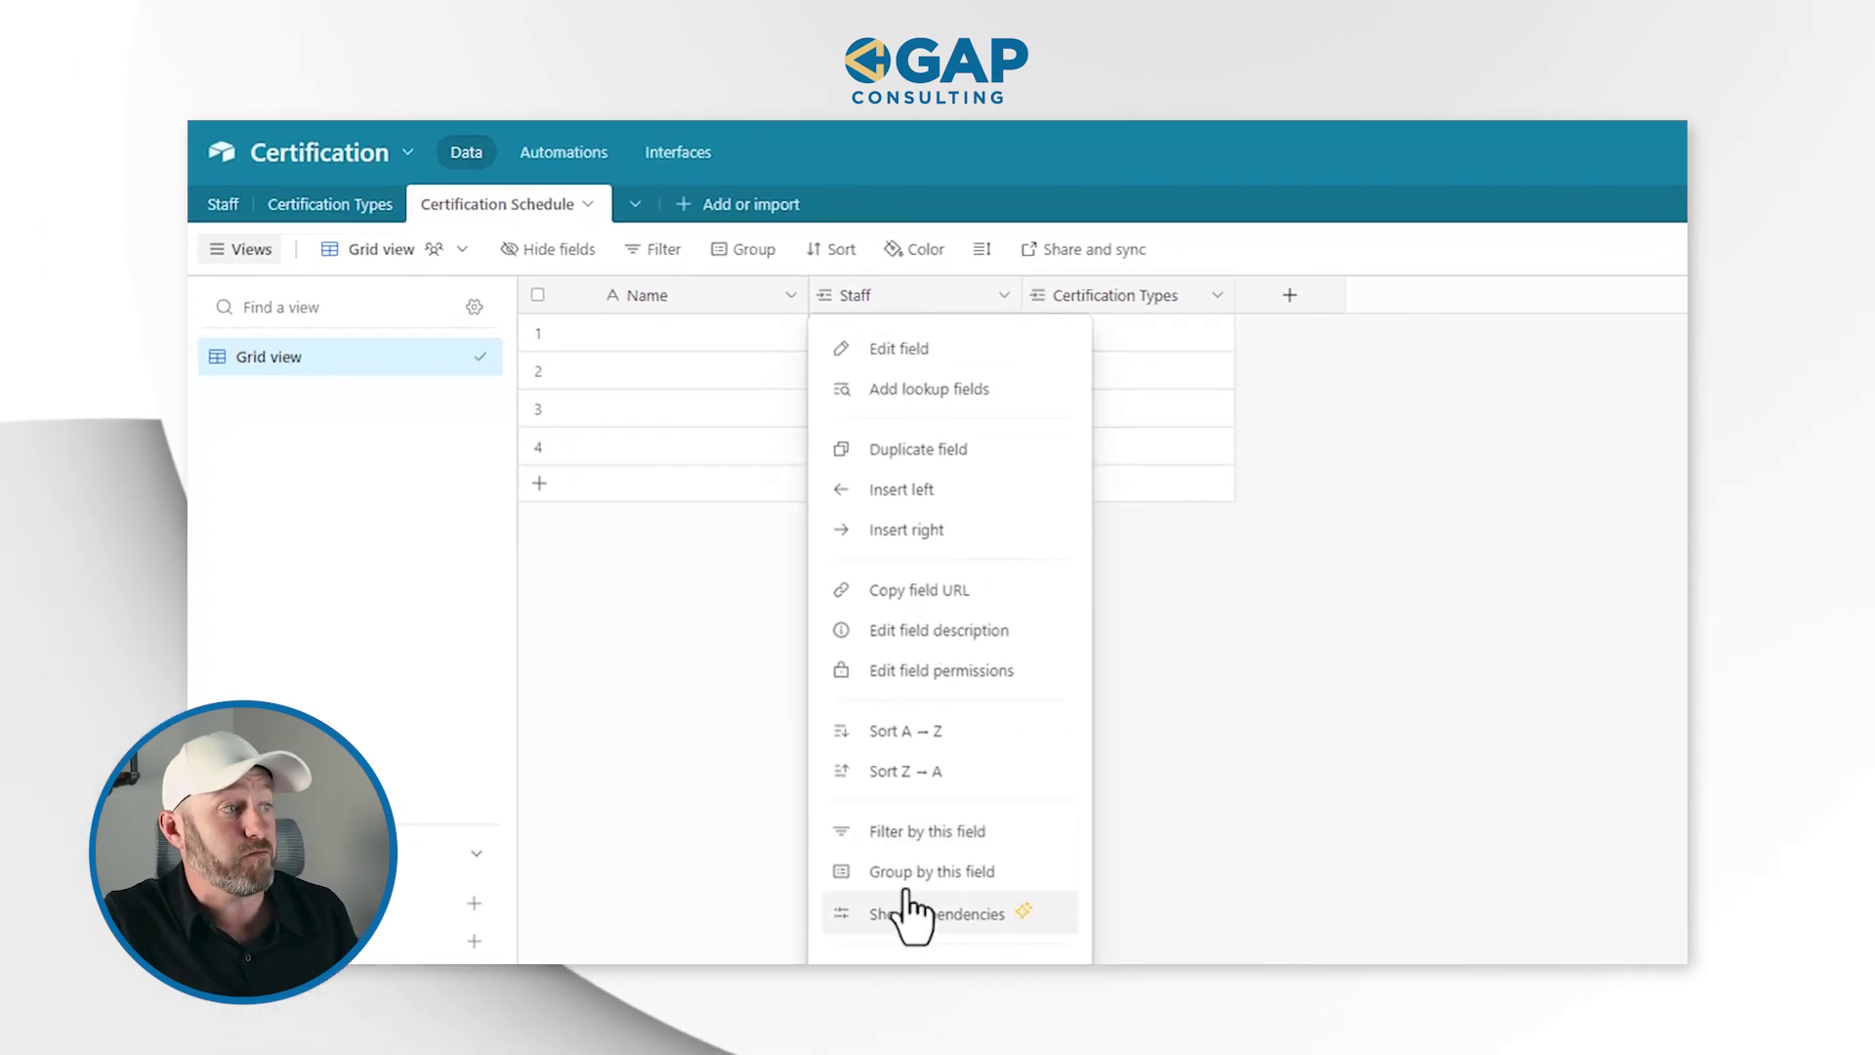
left_click(909, 872)
left_click(1532, 539)
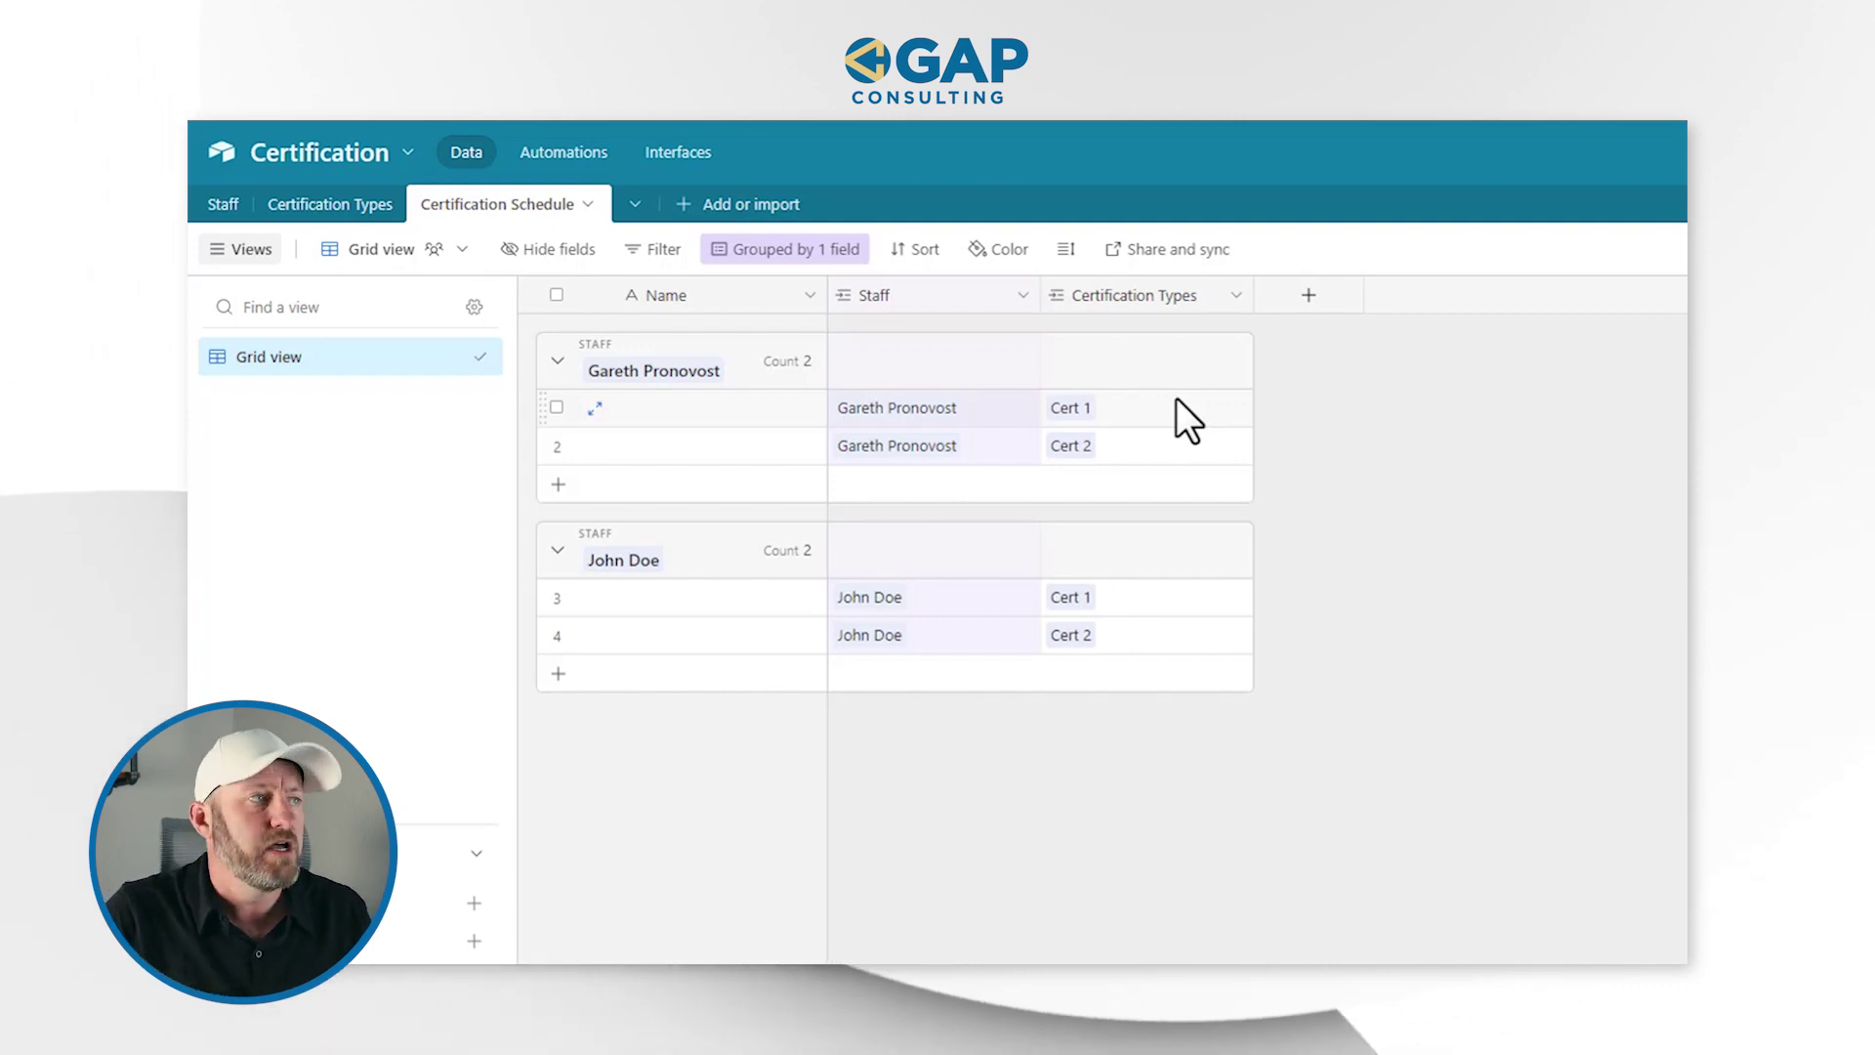
- Add a field named Date Earned with the Date field type to the Certification Schedule table
left_click(1043, 298)
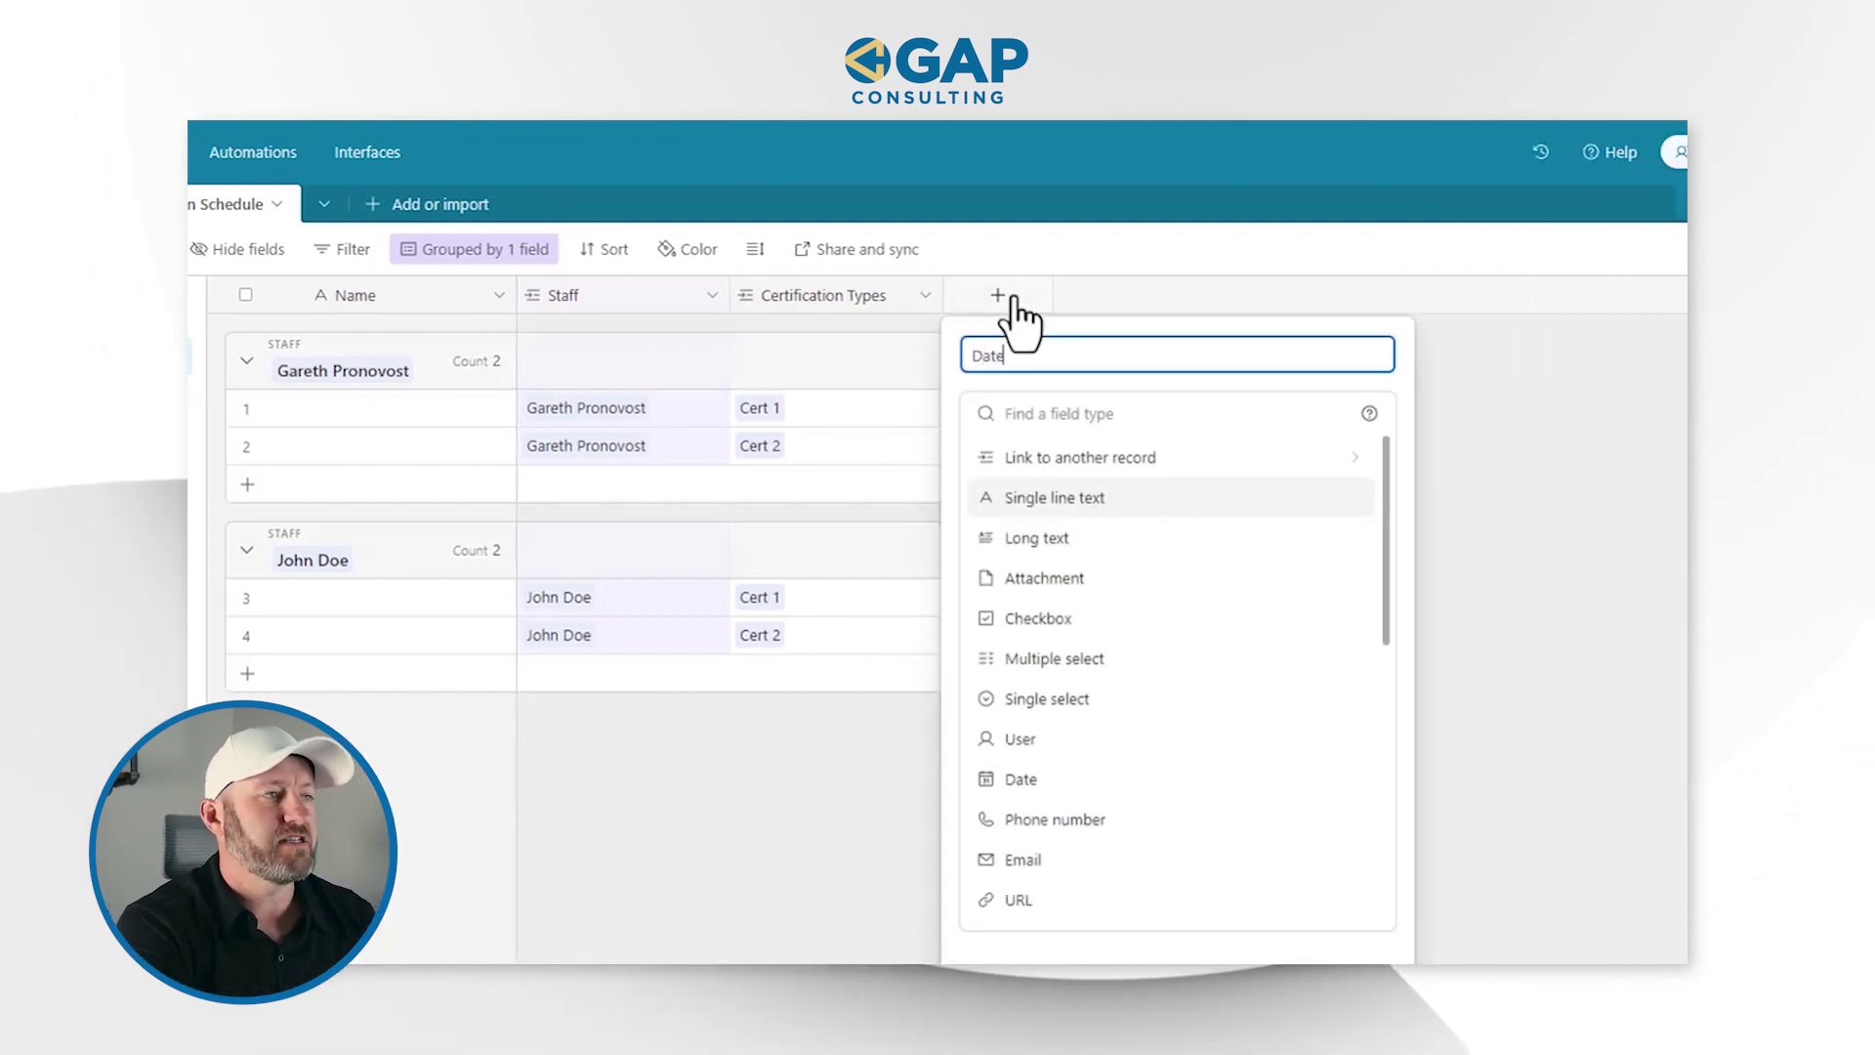
type("Date Earned")
key("Tab")
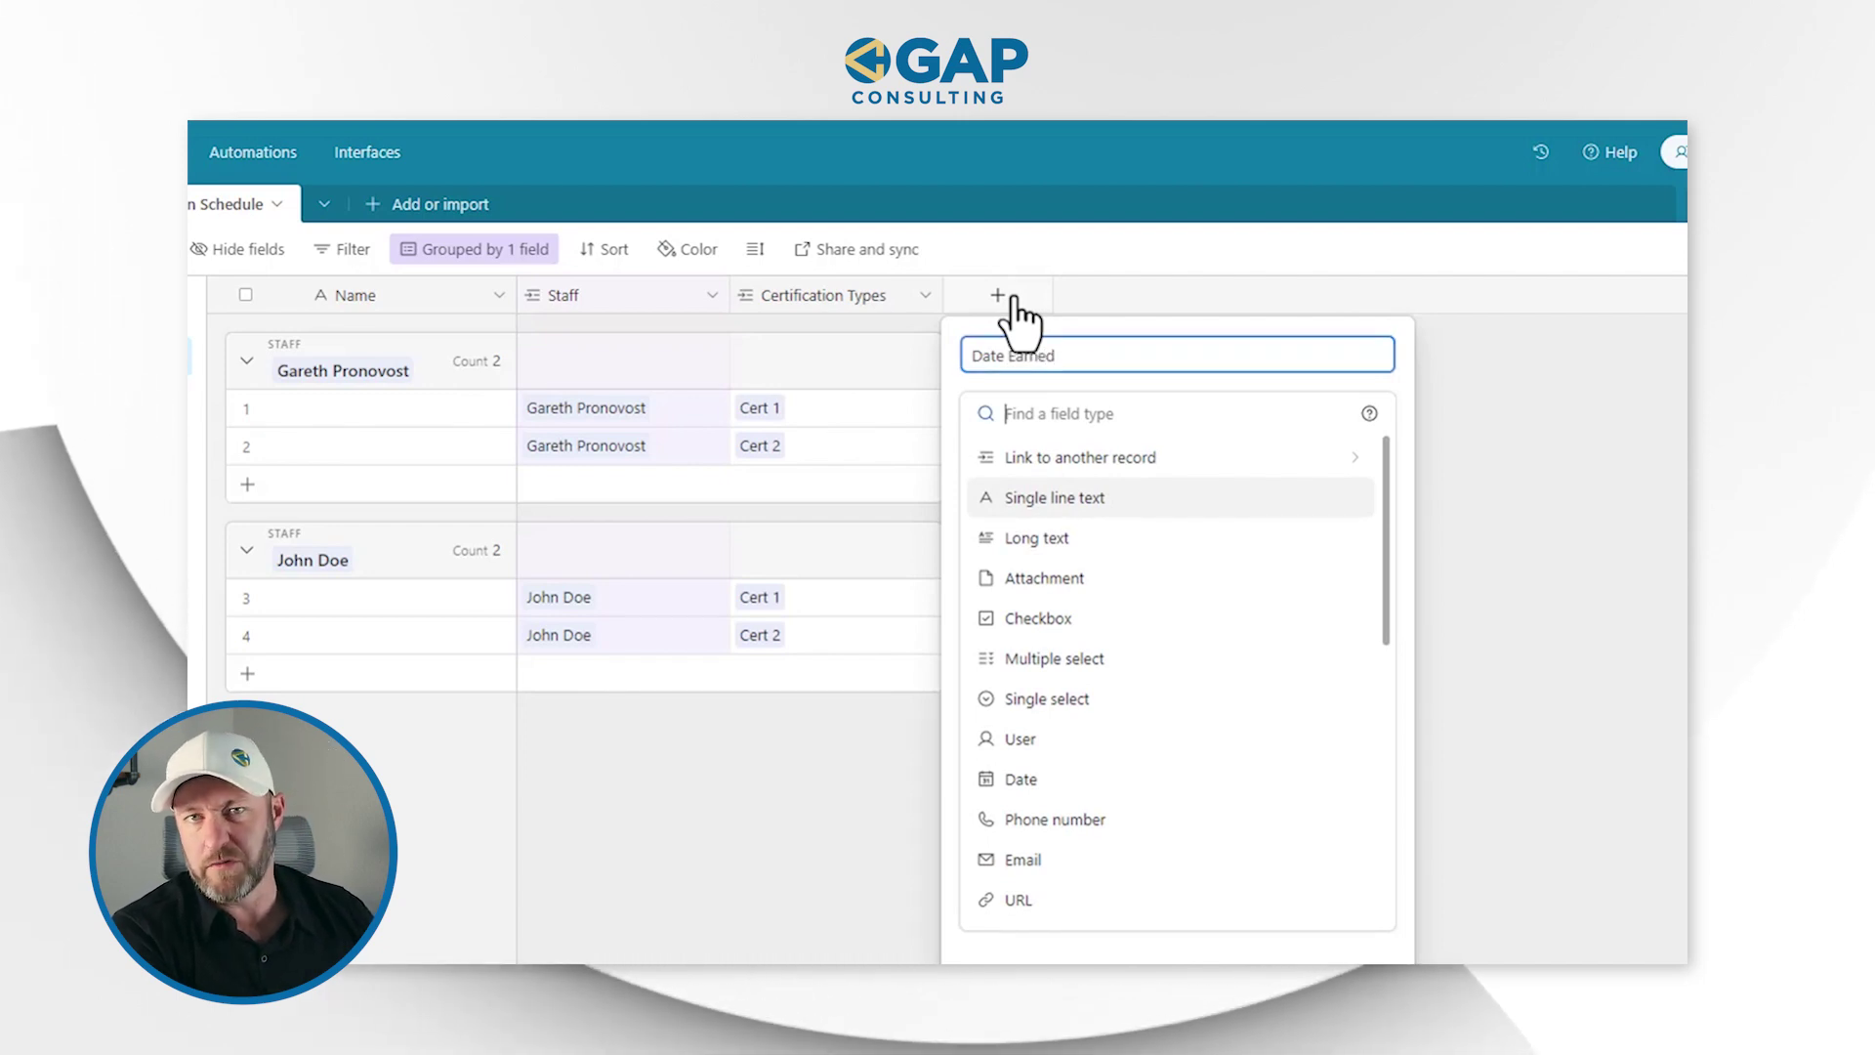
type("date")
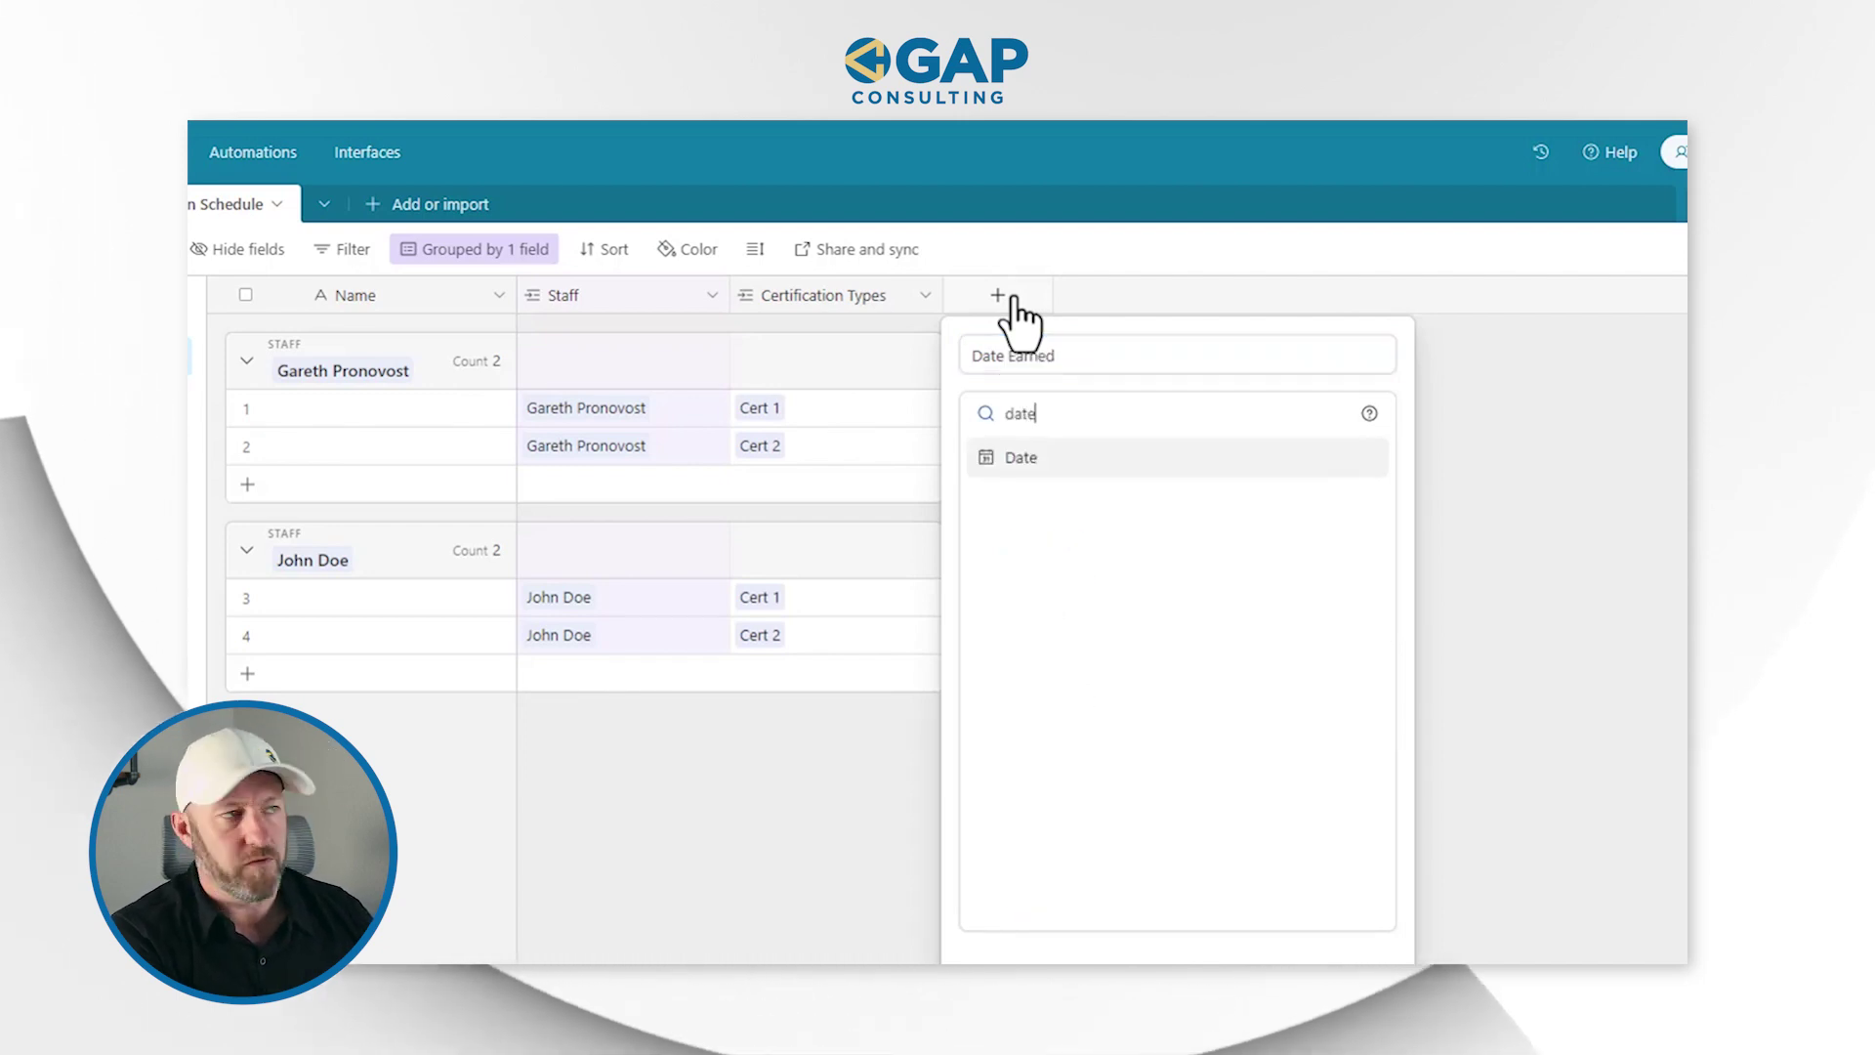
left_click(1099, 467)
left_click(1329, 678)
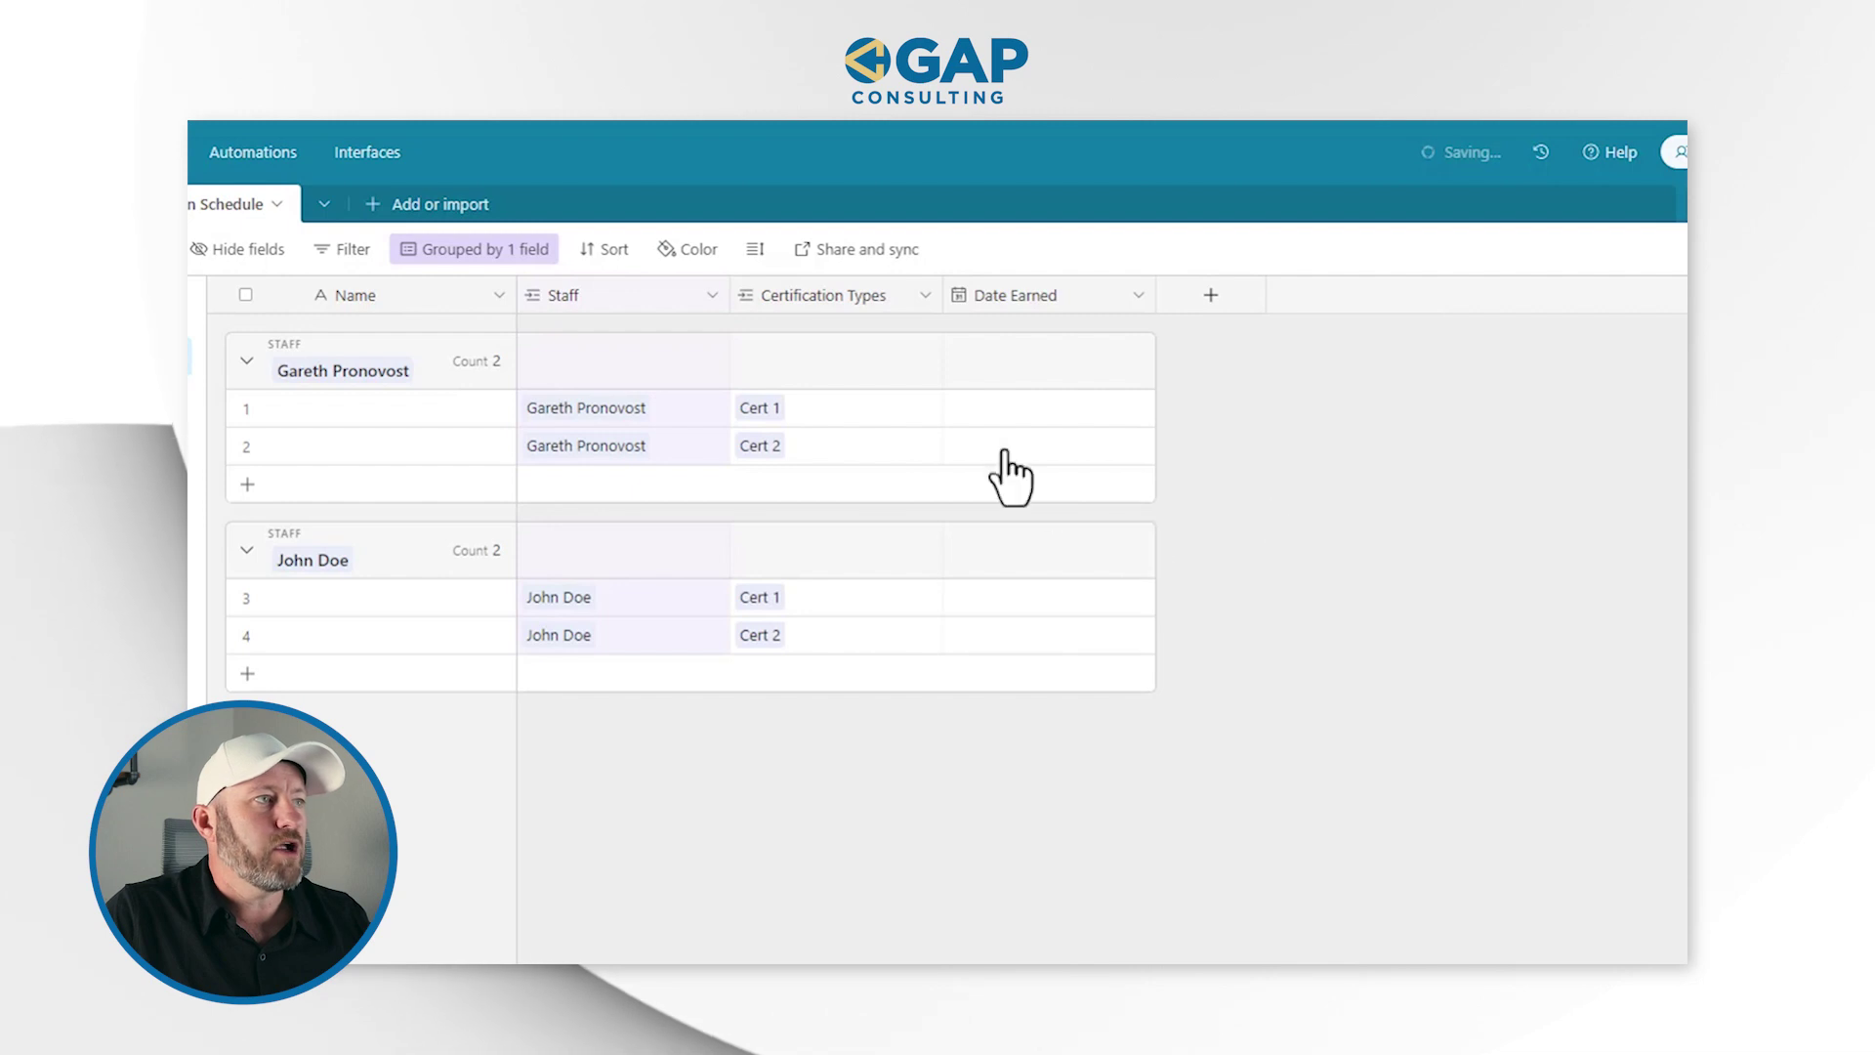
- Set the Date Earned of the first staff member's Cert 1 record to 2/9/2021
double_click(1024, 406)
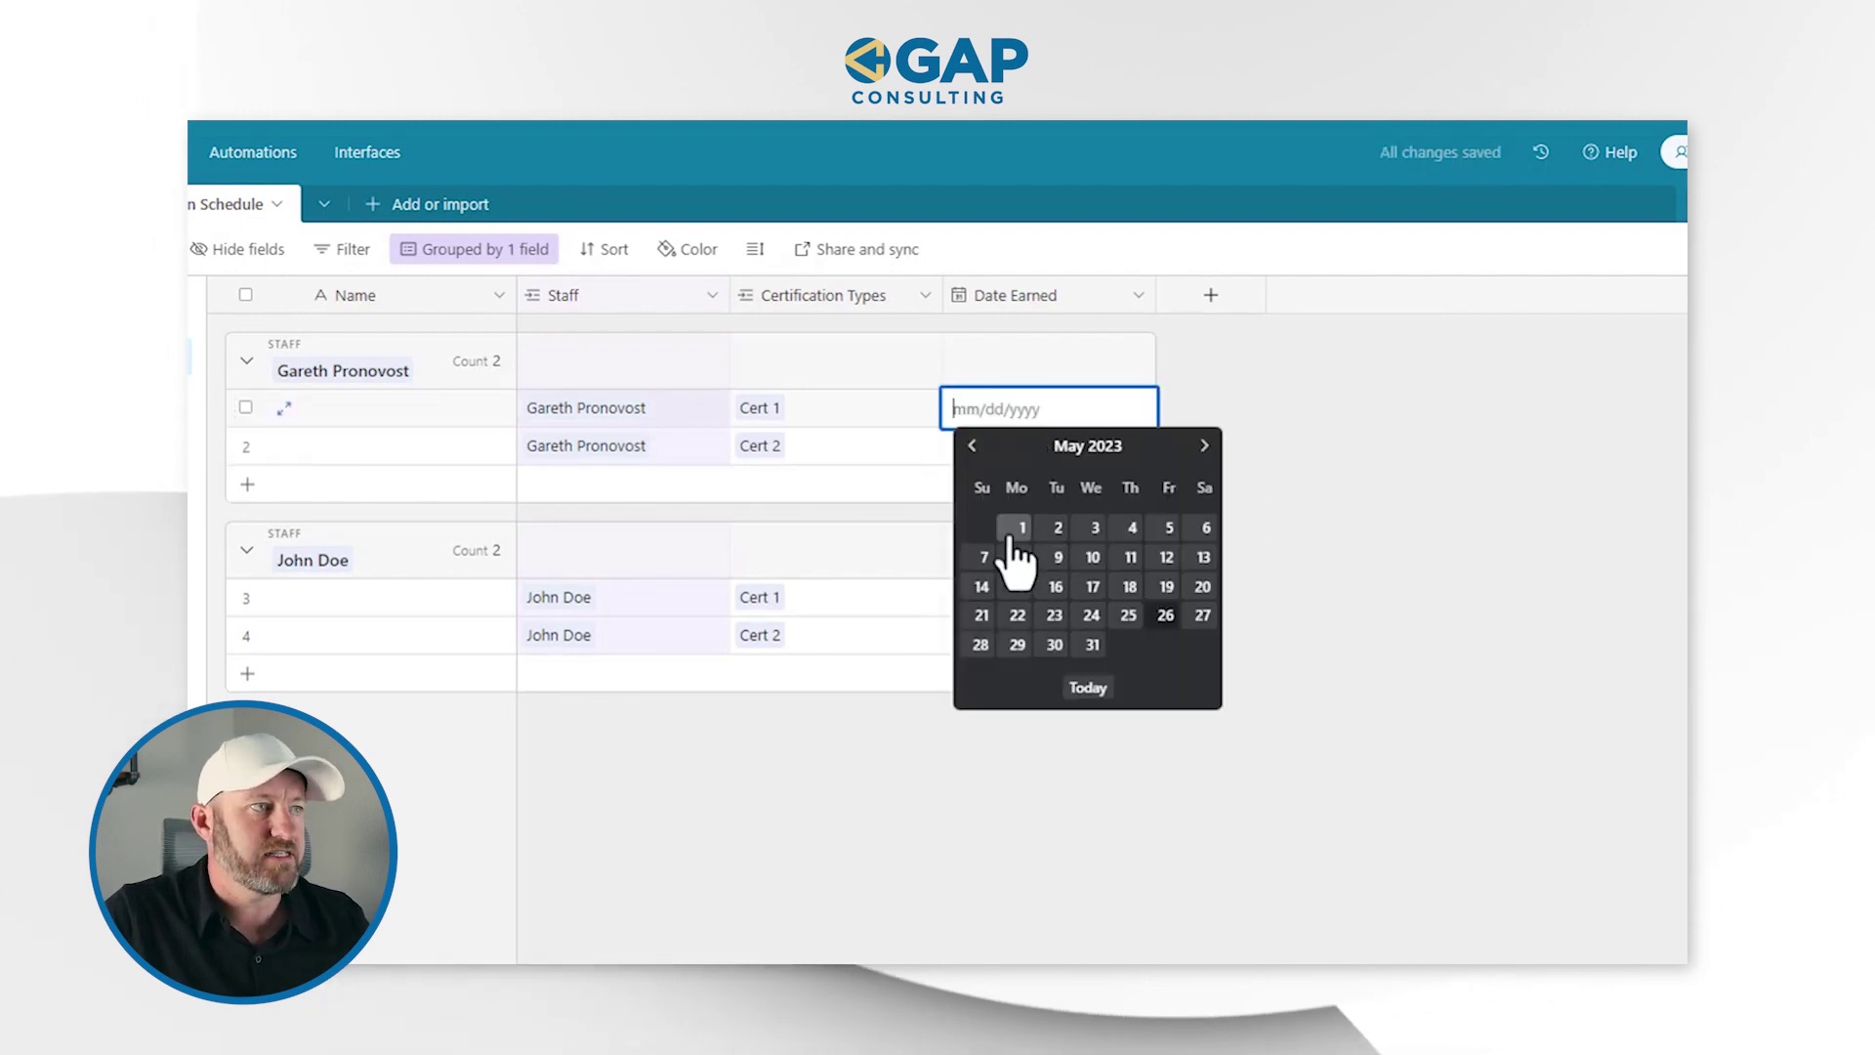
left_click(972, 449)
left_click(971, 446)
left_click(972, 446)
left_click(971, 447)
left_click(972, 446)
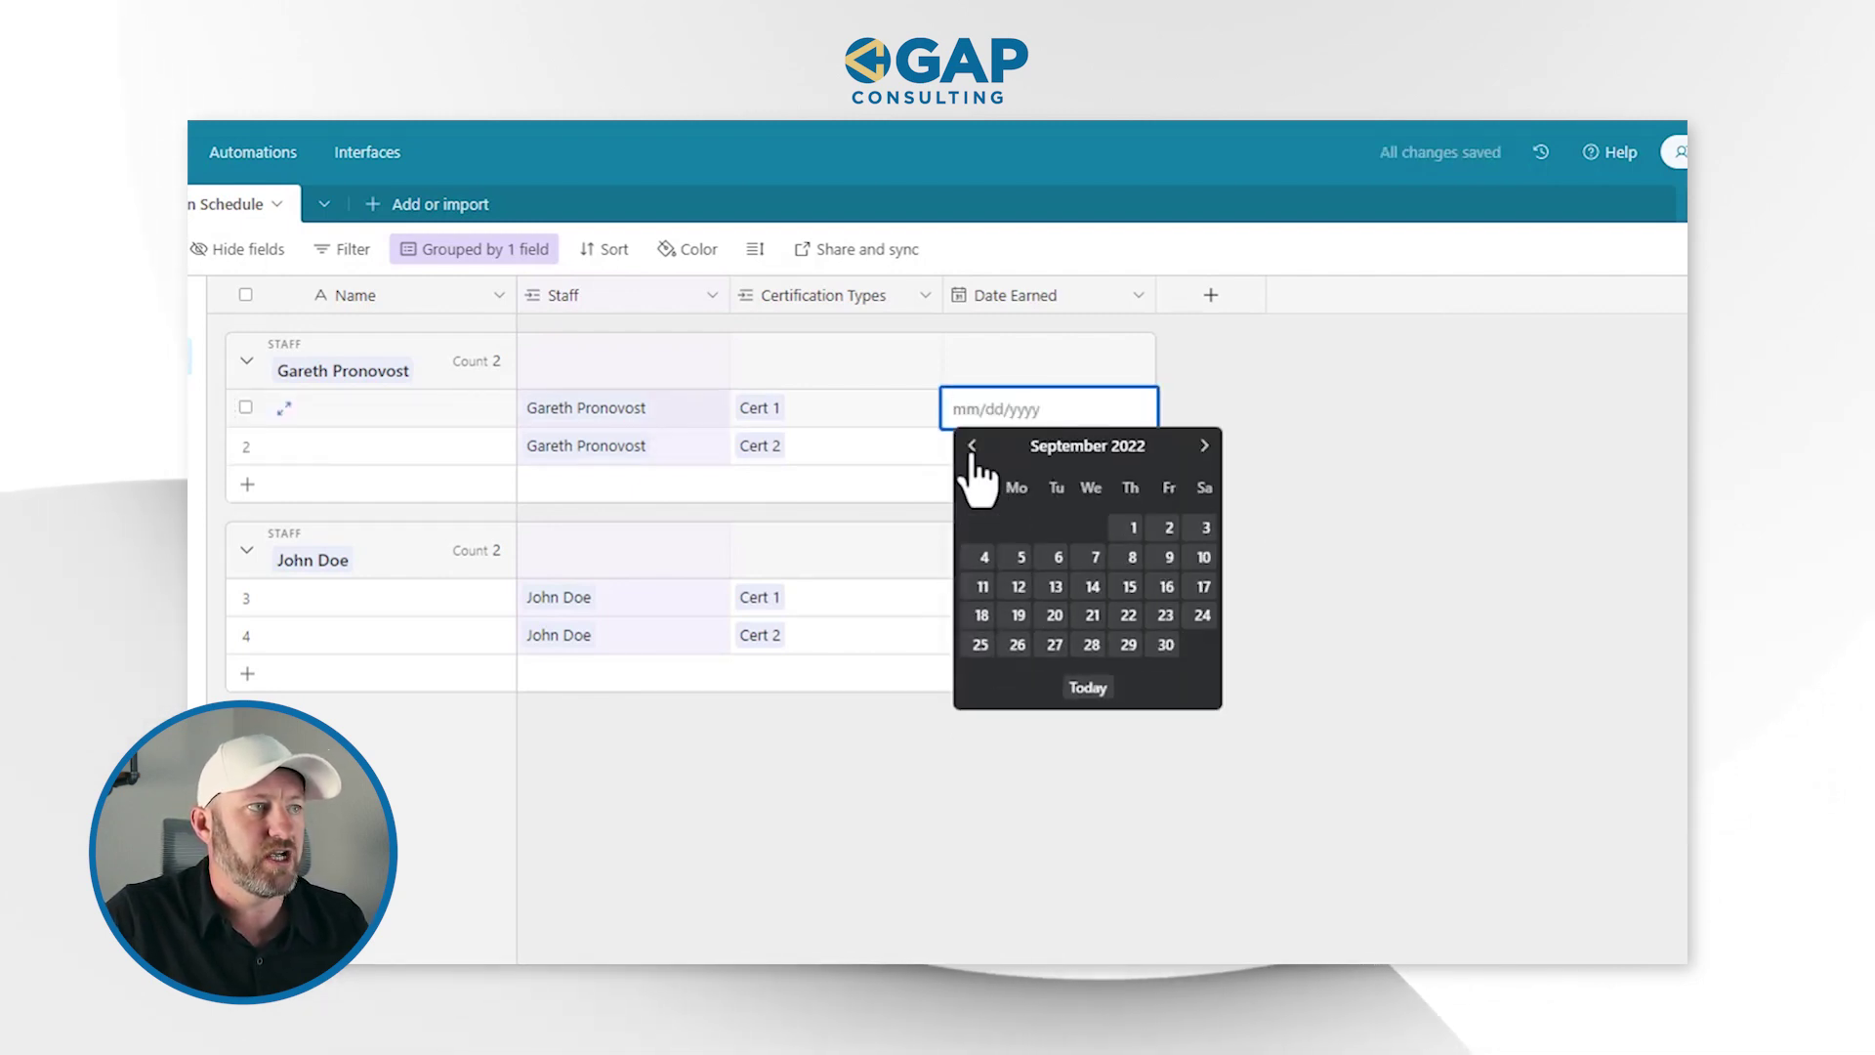
double_click(971, 448)
triple_click(972, 447)
double_click(972, 448)
double_click(972, 447)
double_click(971, 447)
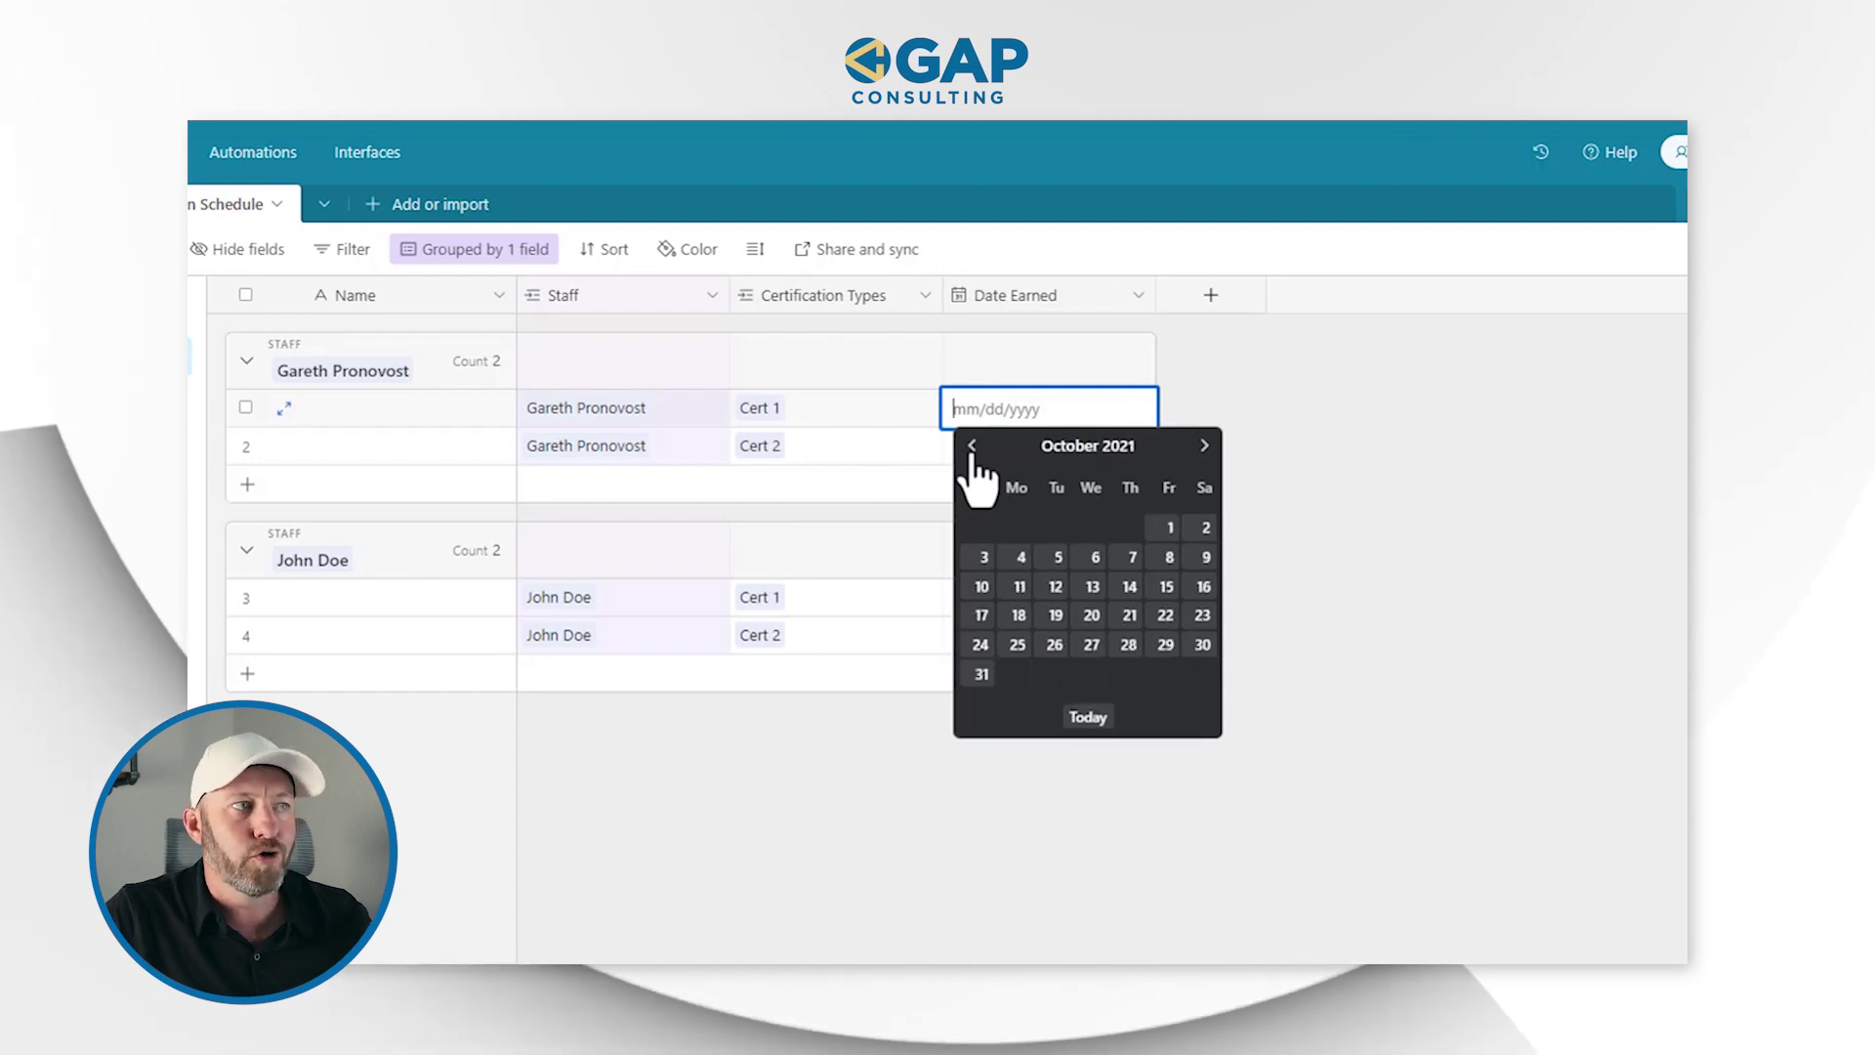
left_click(972, 447)
left_click(972, 448)
left_click(971, 447)
left_click(972, 447)
left_click(972, 447)
left_click(972, 447)
left_click(972, 447)
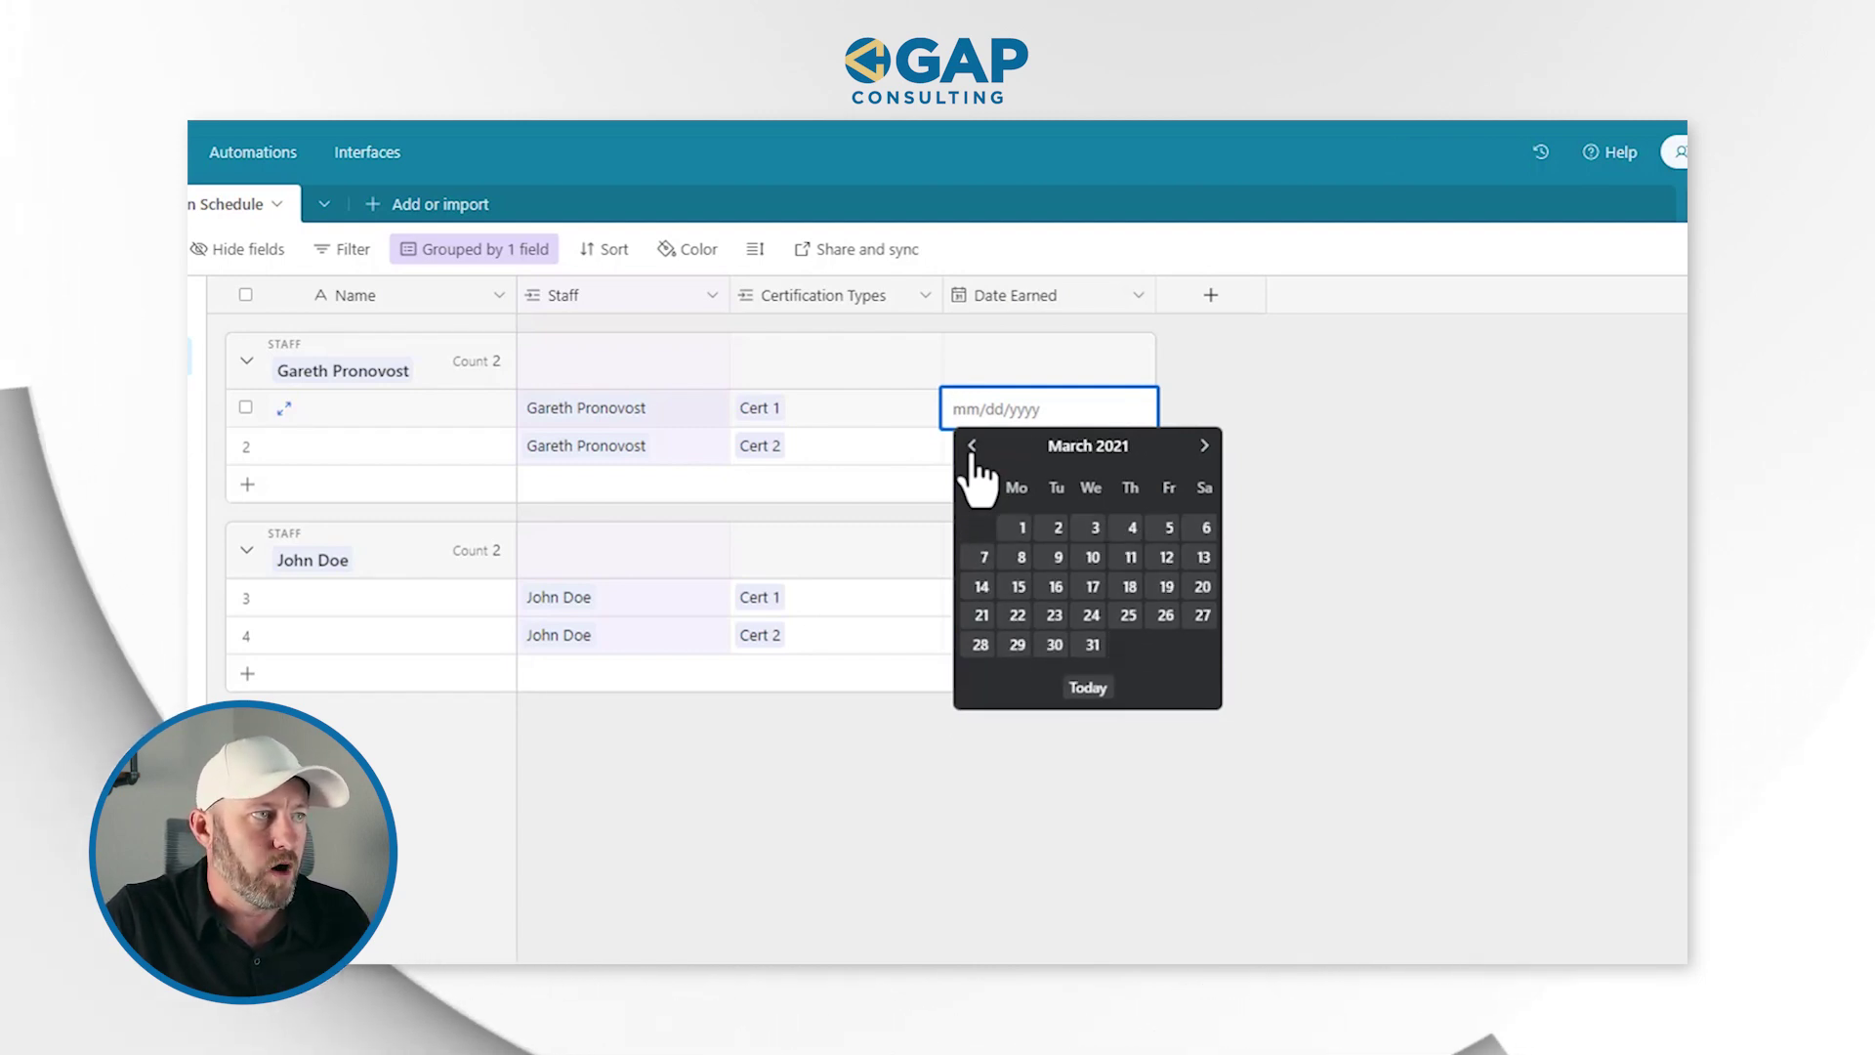
left_click(972, 448)
left_click(1053, 558)
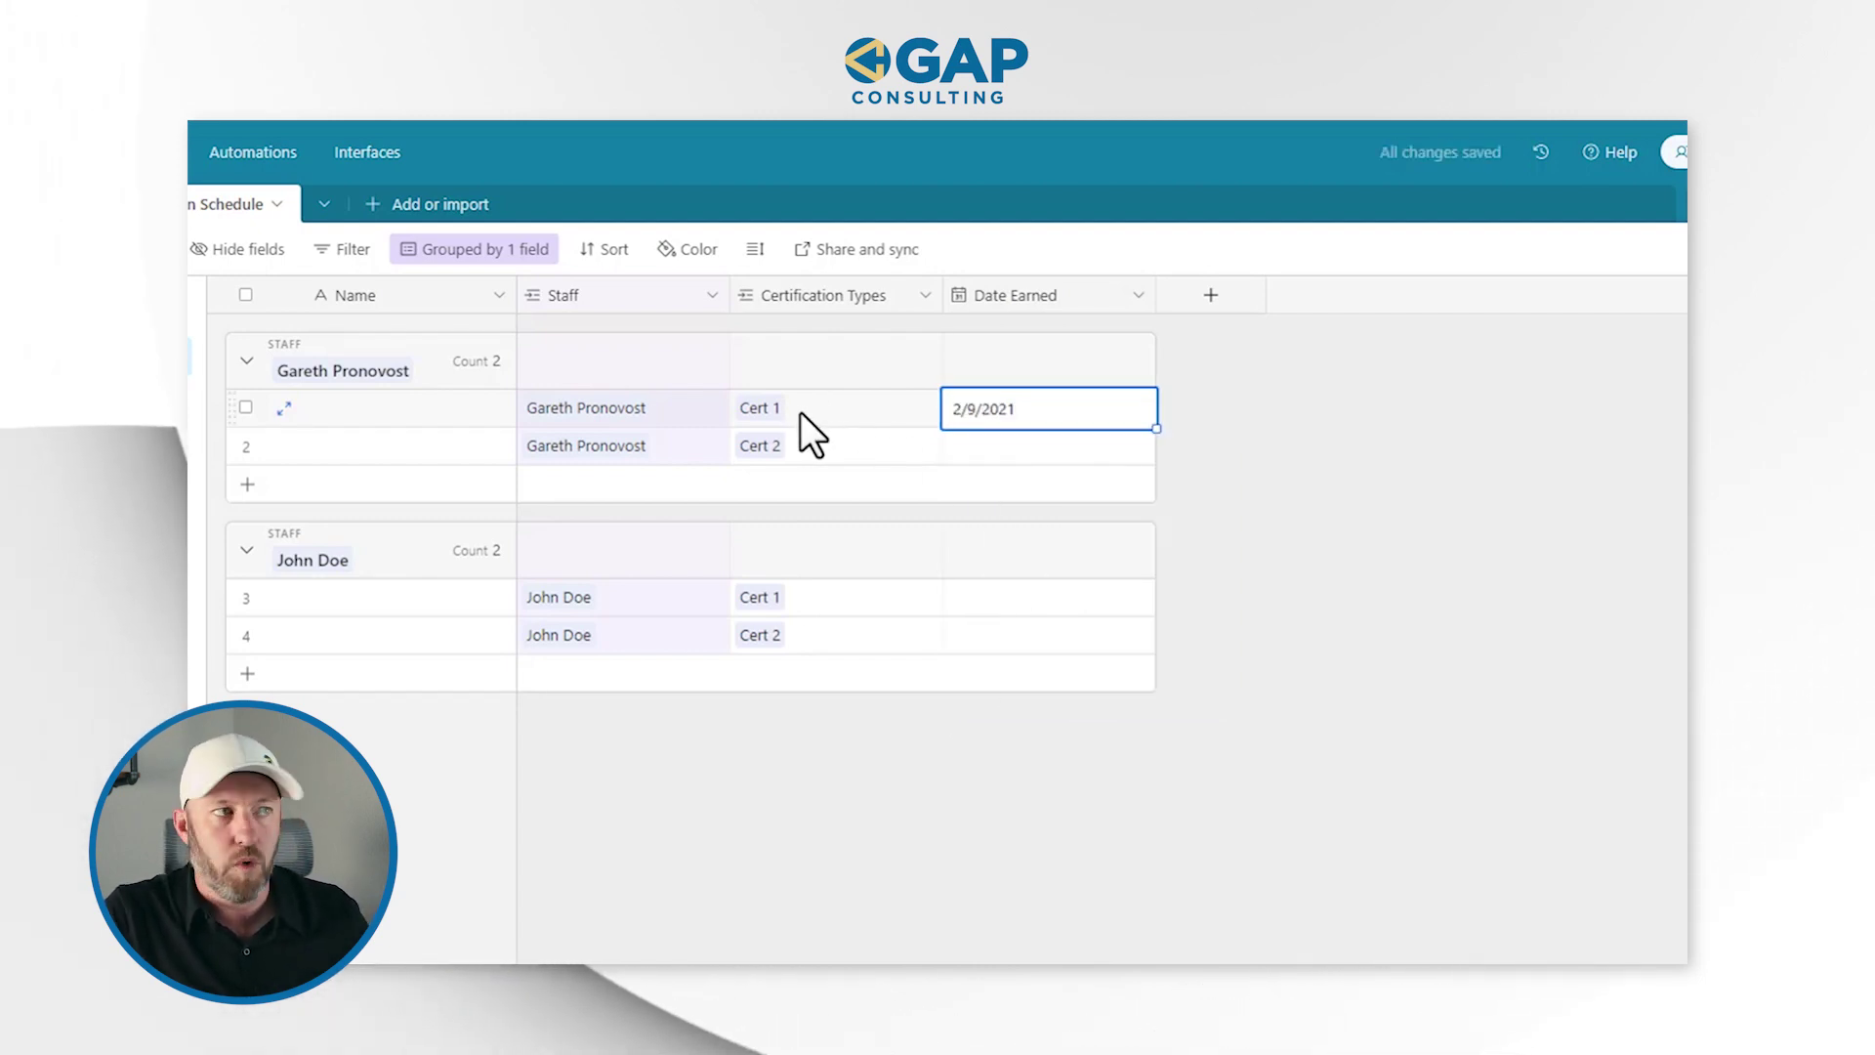
- Set the Date Earned of the first staff member's Cert 2 record to 8/15/2022 and narrow the Date Earned column
left_click(1017, 451)
left_click(1017, 451)
left_click(972, 484)
left_click(972, 483)
left_click(971, 483)
left_click(971, 484)
left_click(971, 483)
left_click(972, 484)
left_click(972, 484)
left_click(1018, 625)
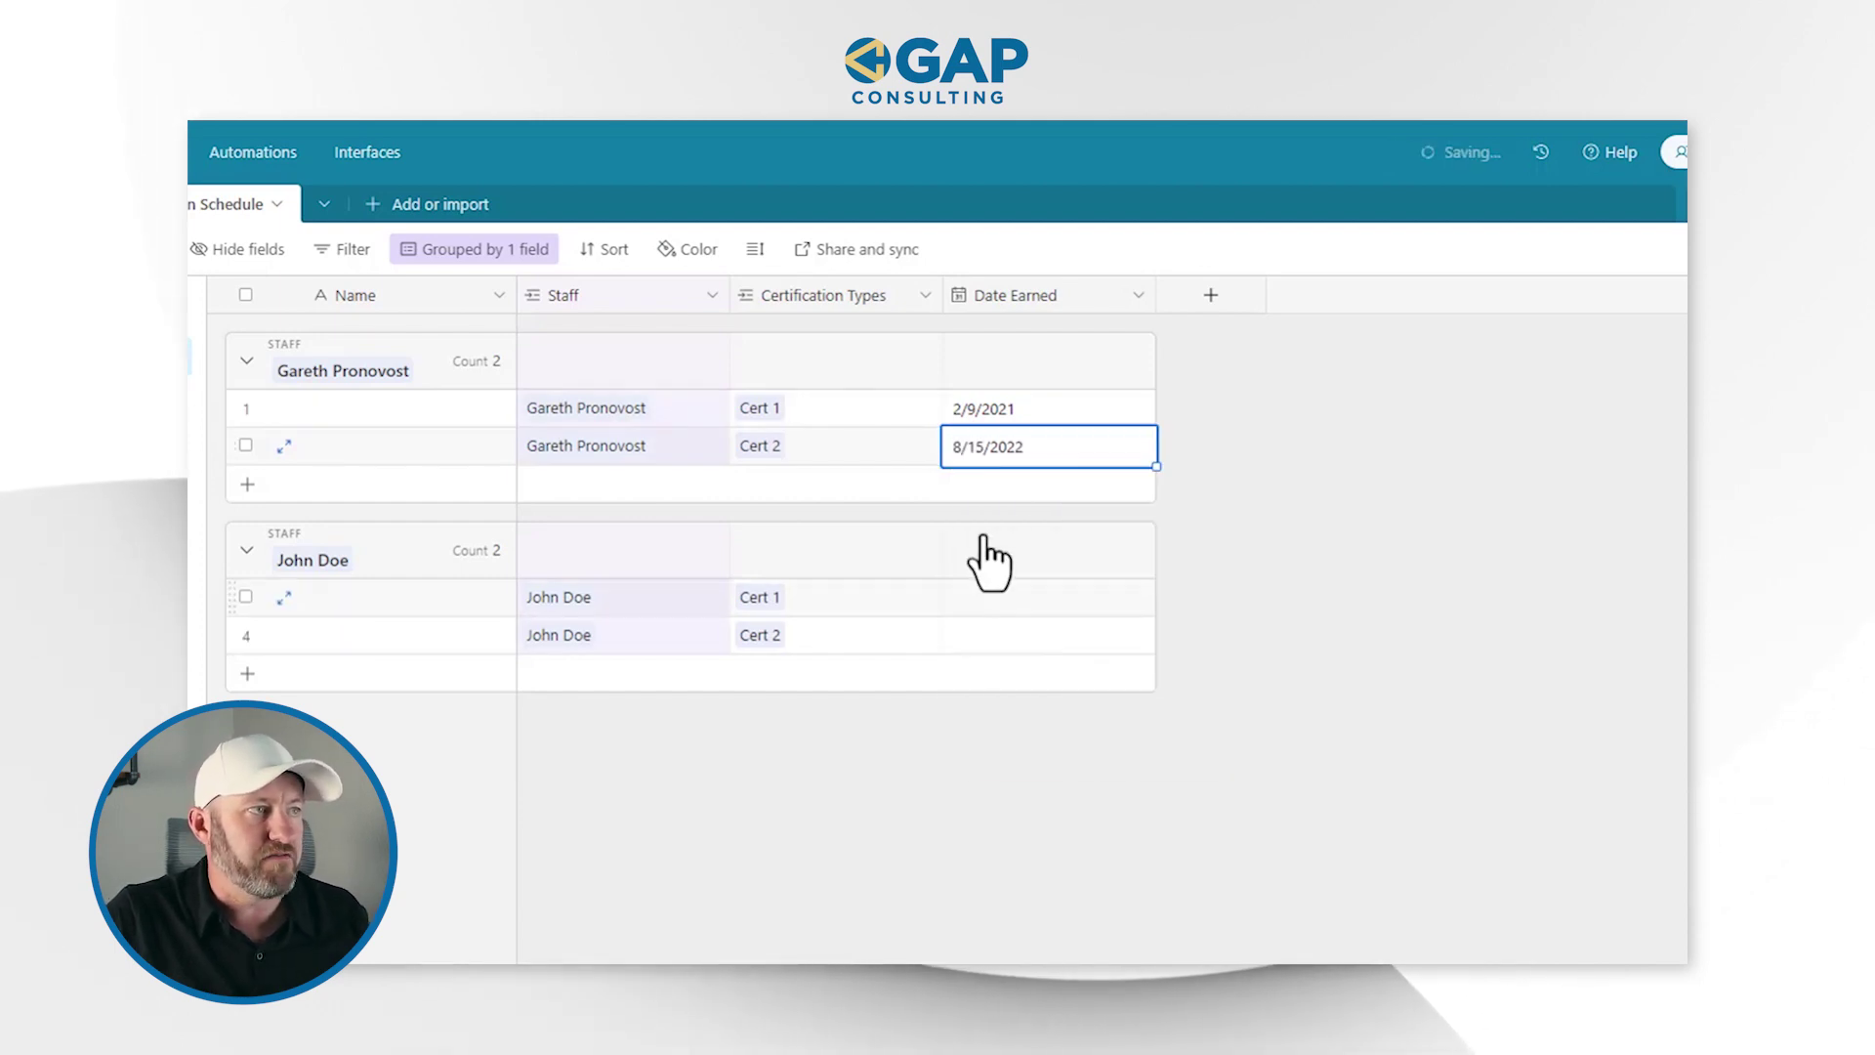
left_click_drag(1155, 295, 1099, 299)
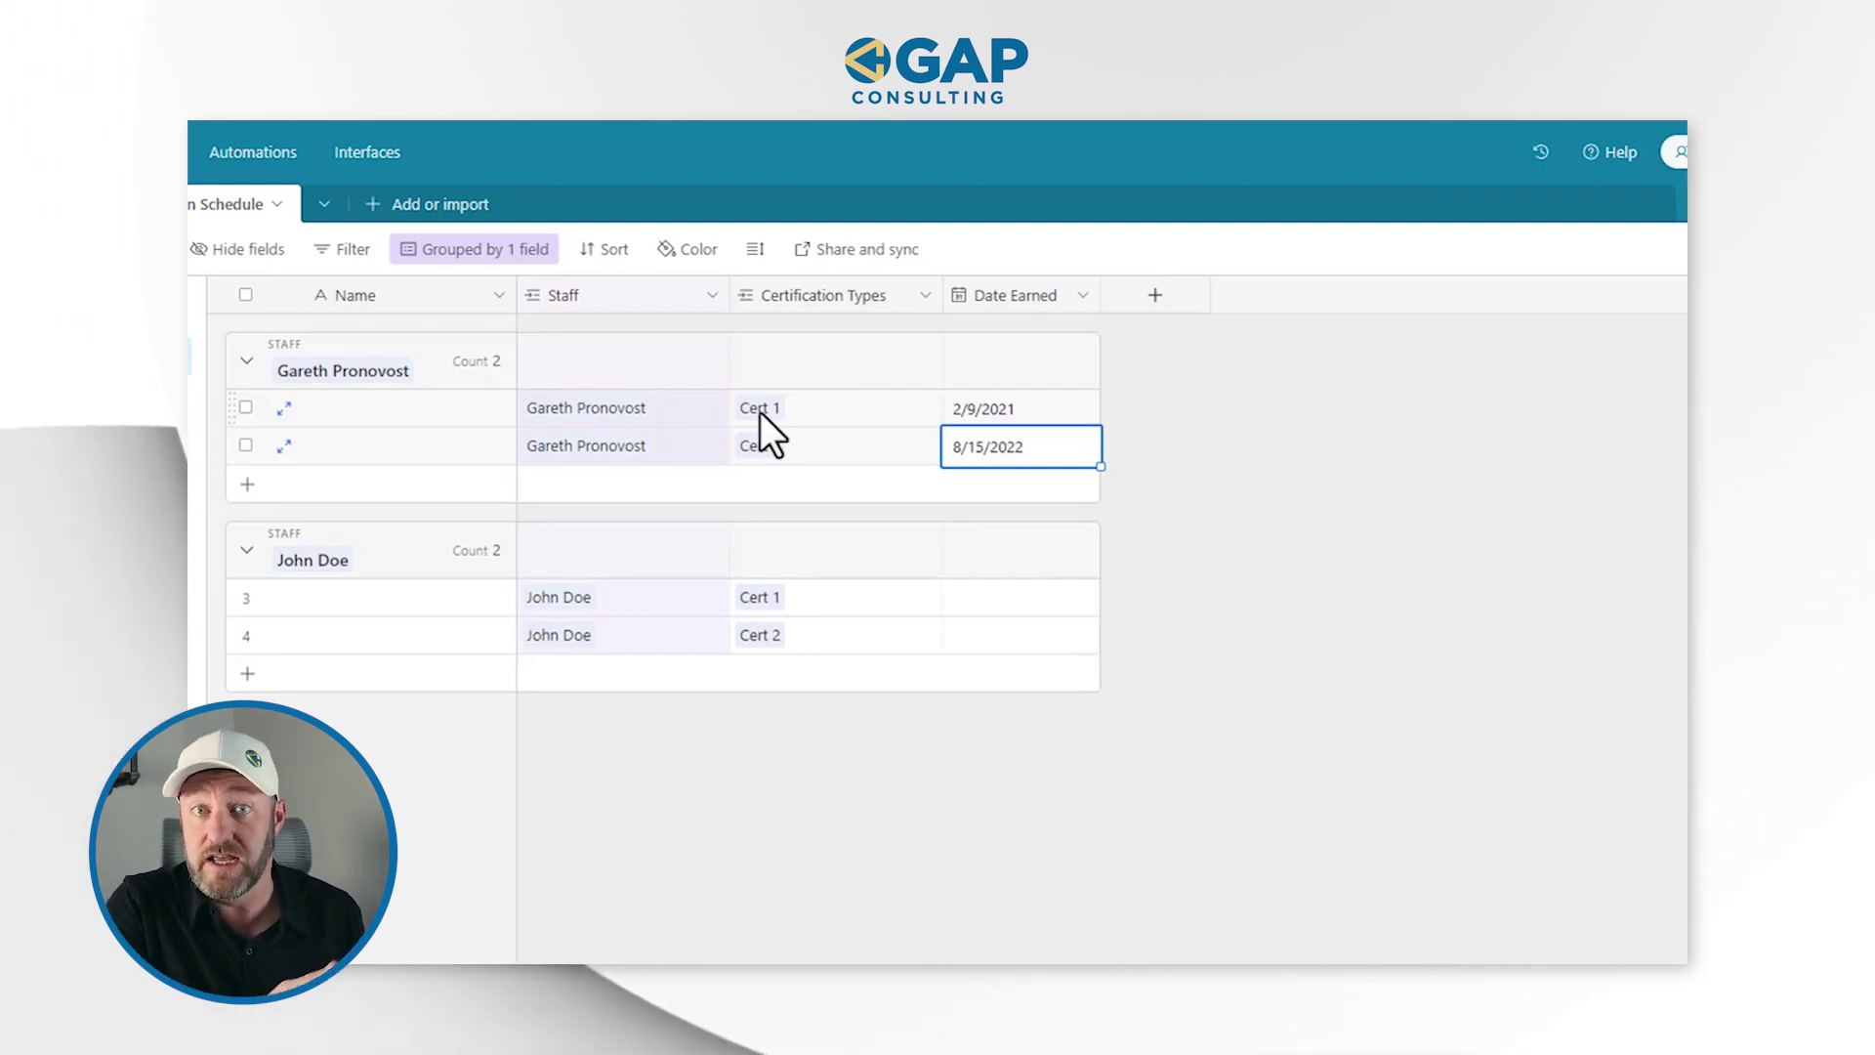
- Add a Lookup field named Experation that pulls Experation Days from the linked Certification Types records
left_click(1153, 295)
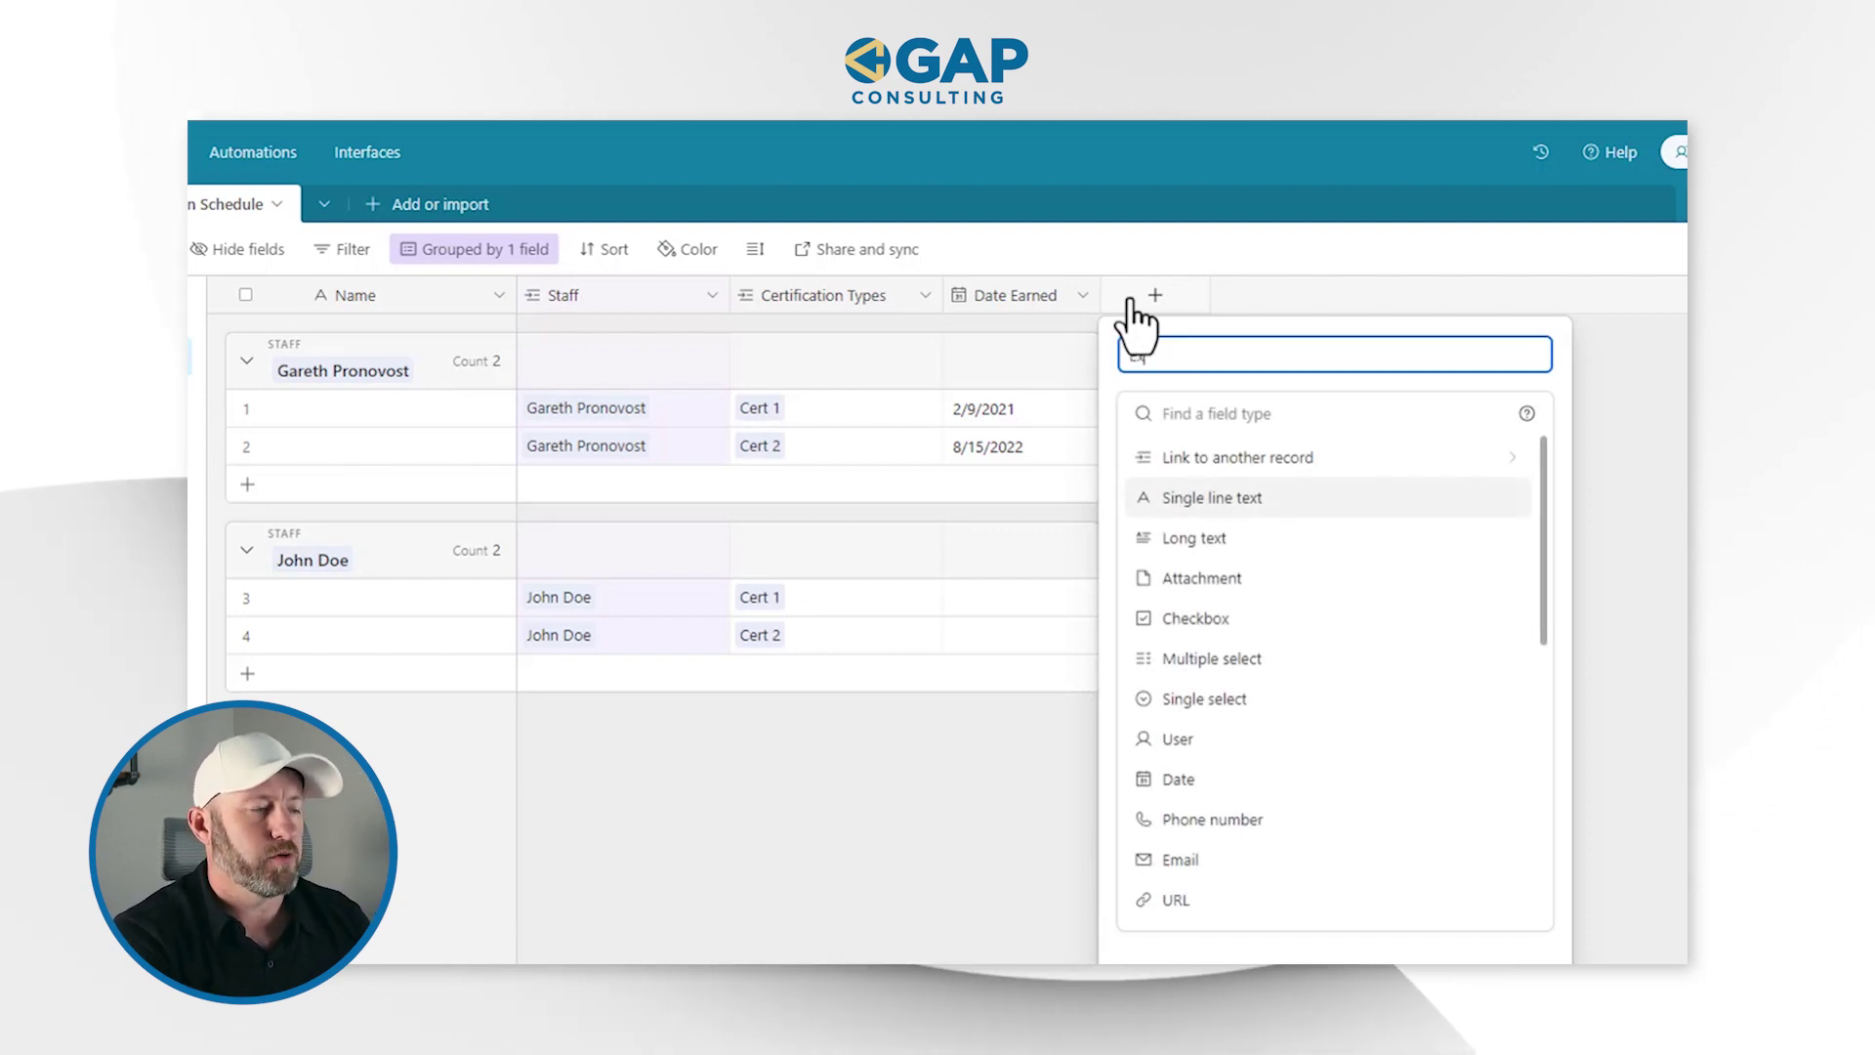
type("Experation")
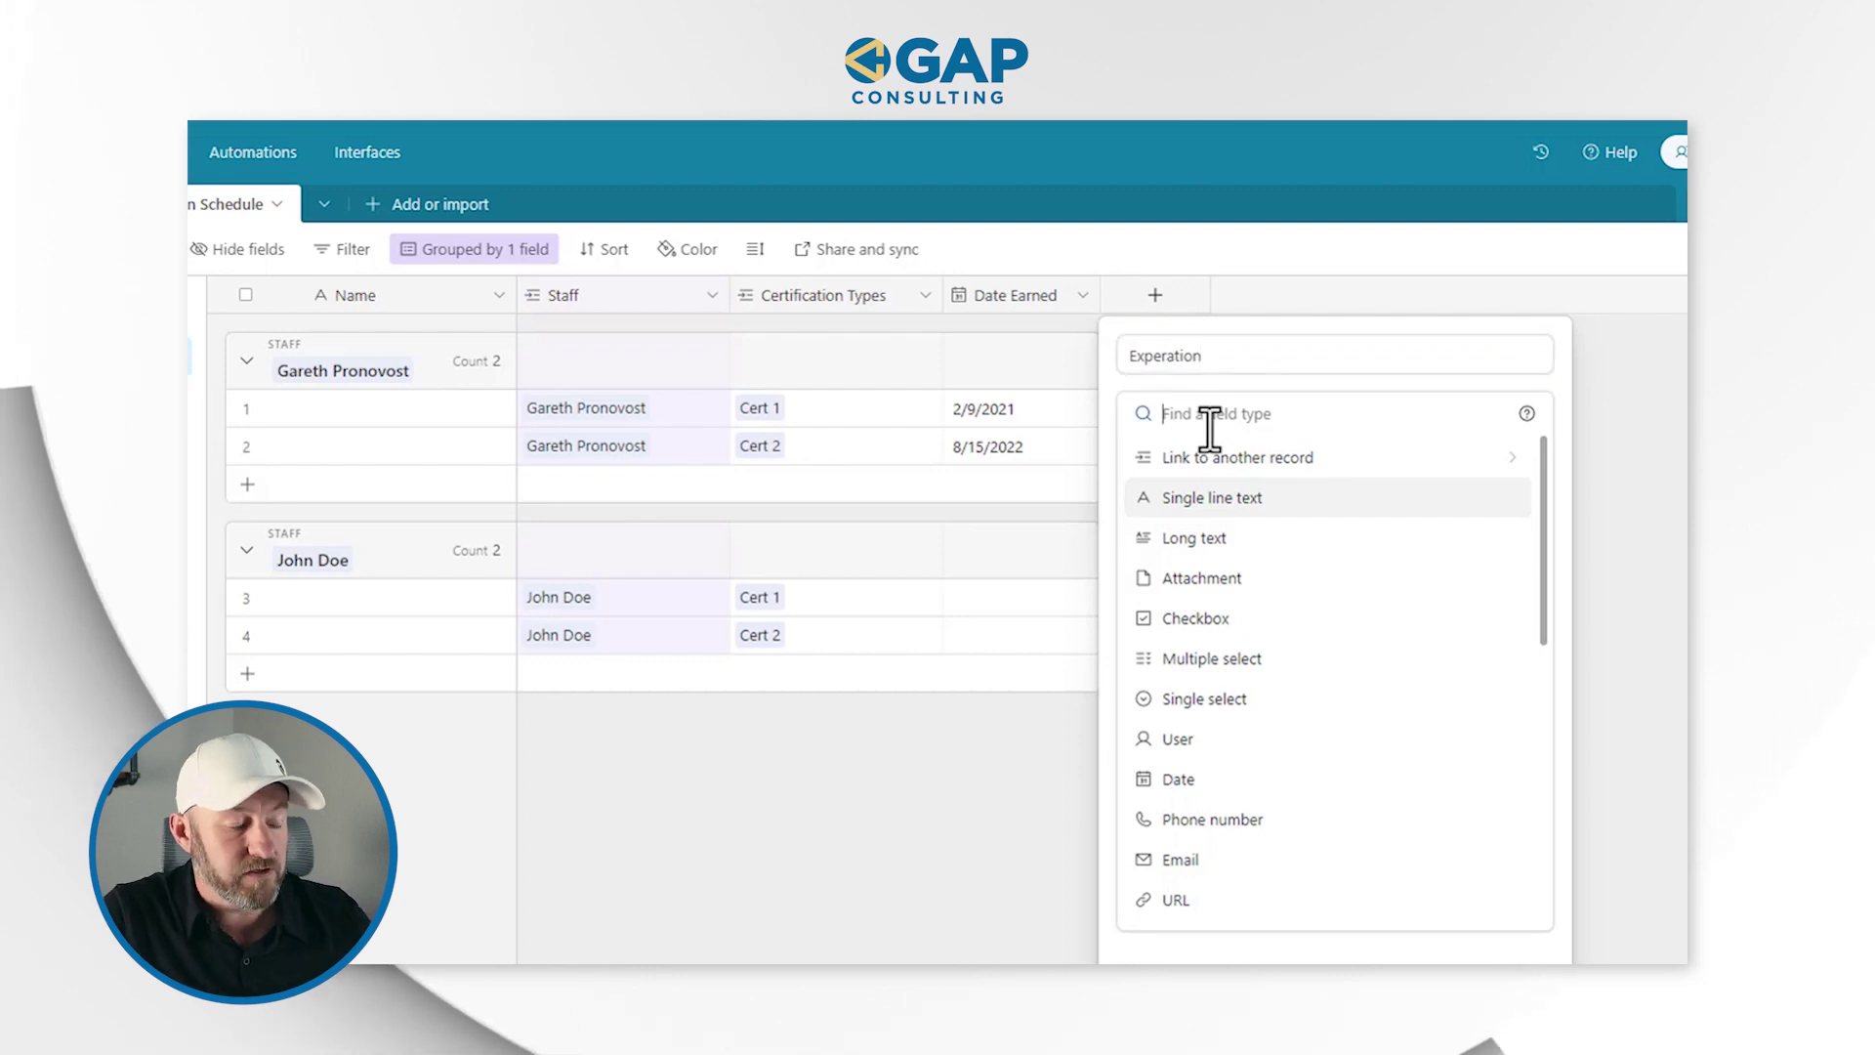
type("loo")
left_click(1238, 480)
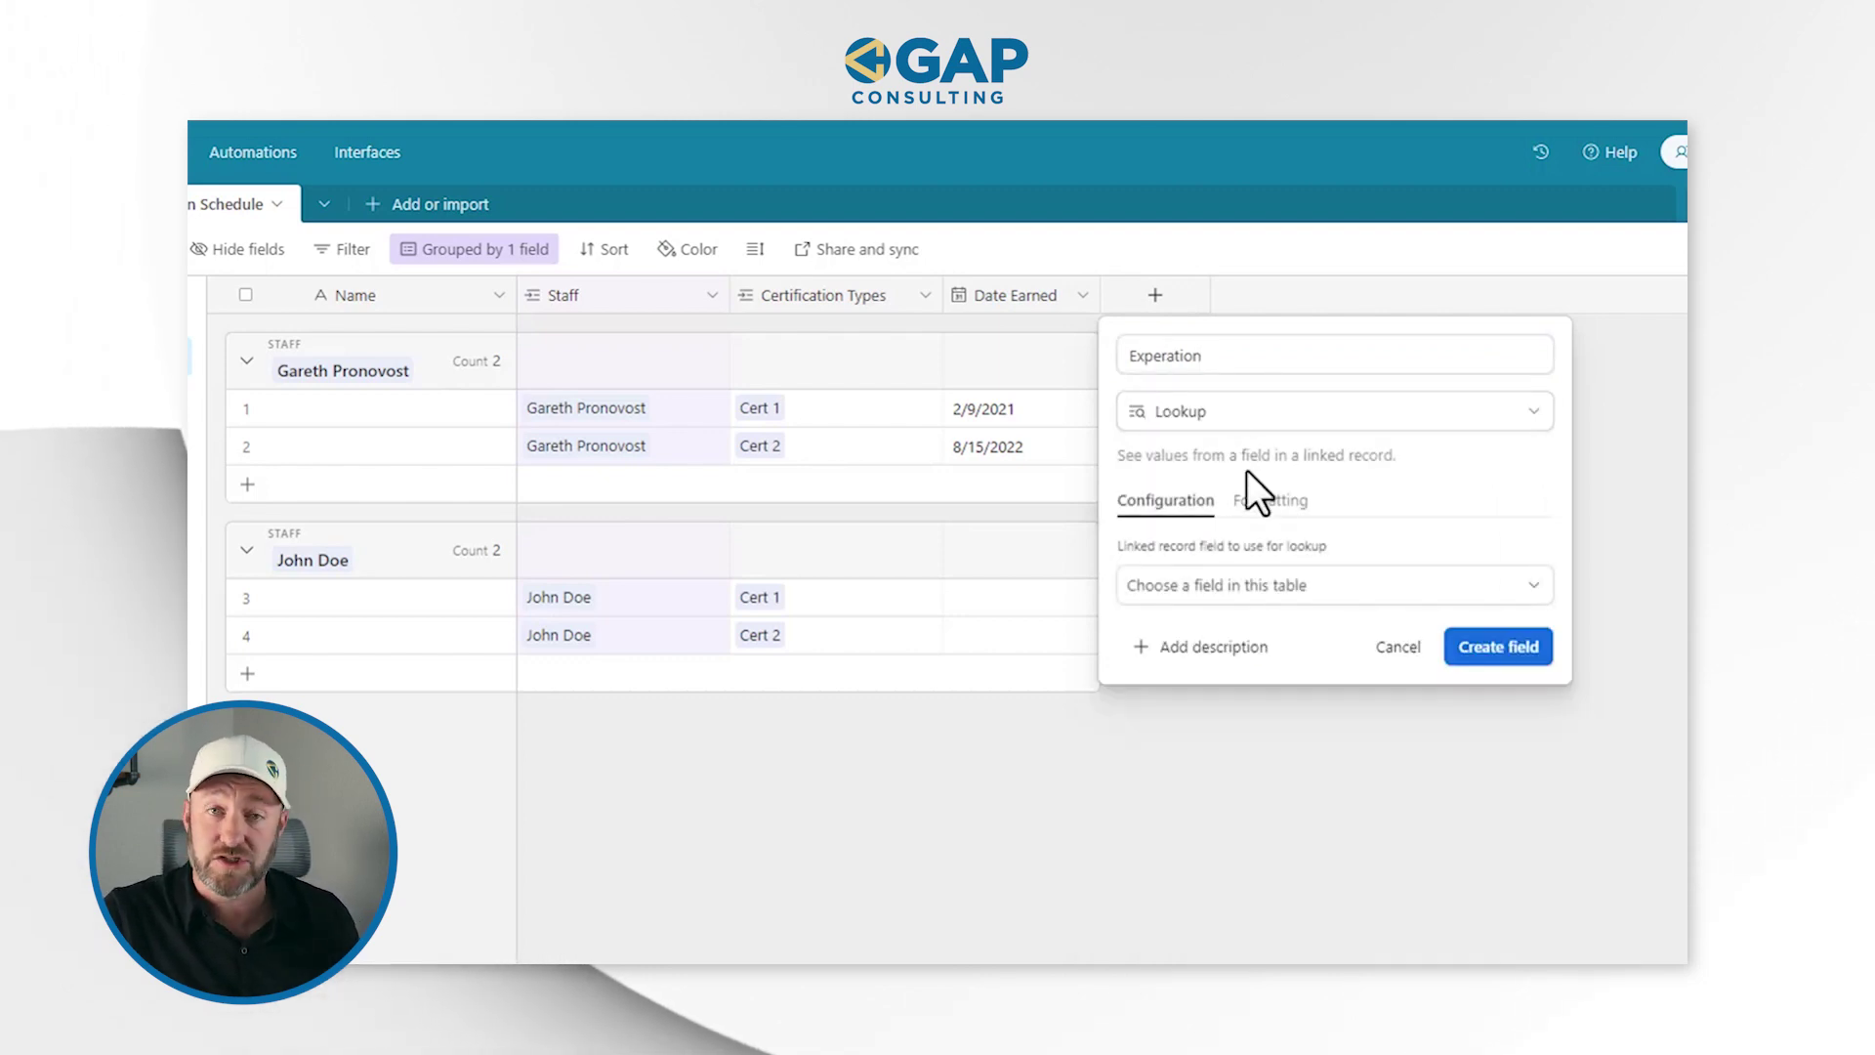
left_click(1291, 586)
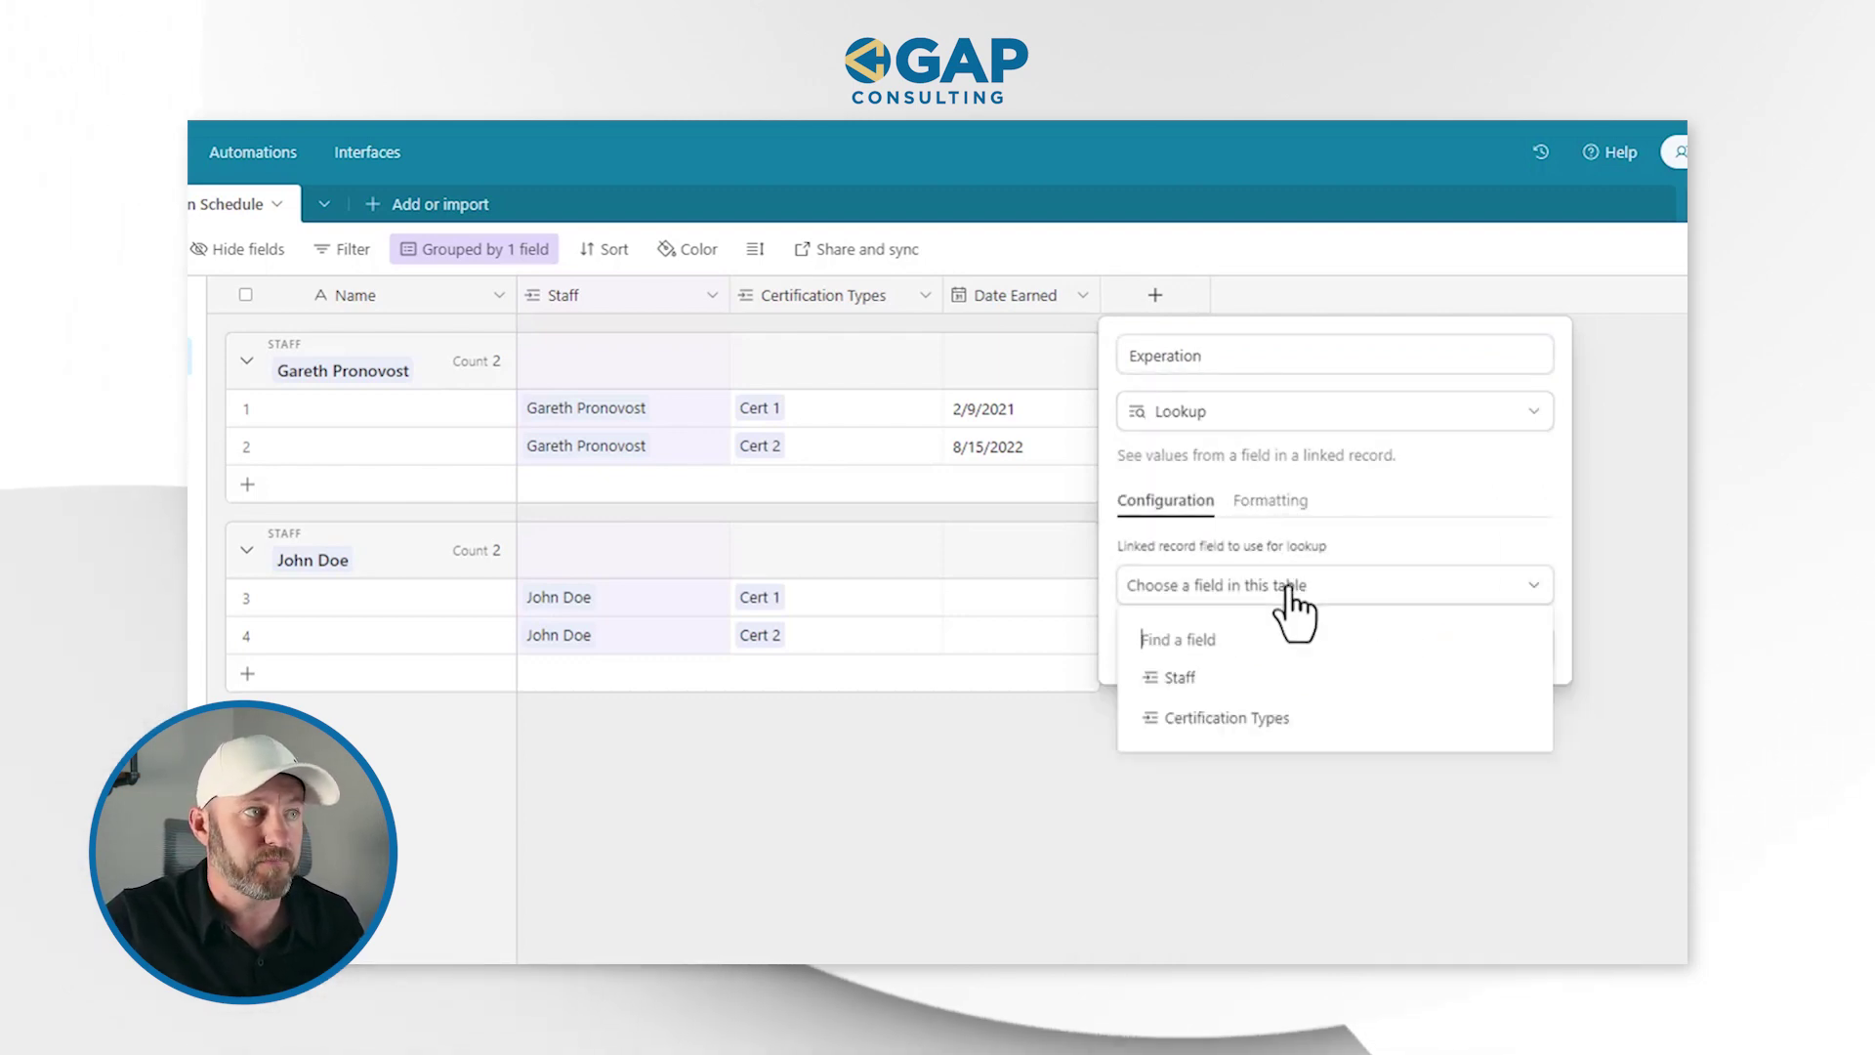
left_click(1237, 729)
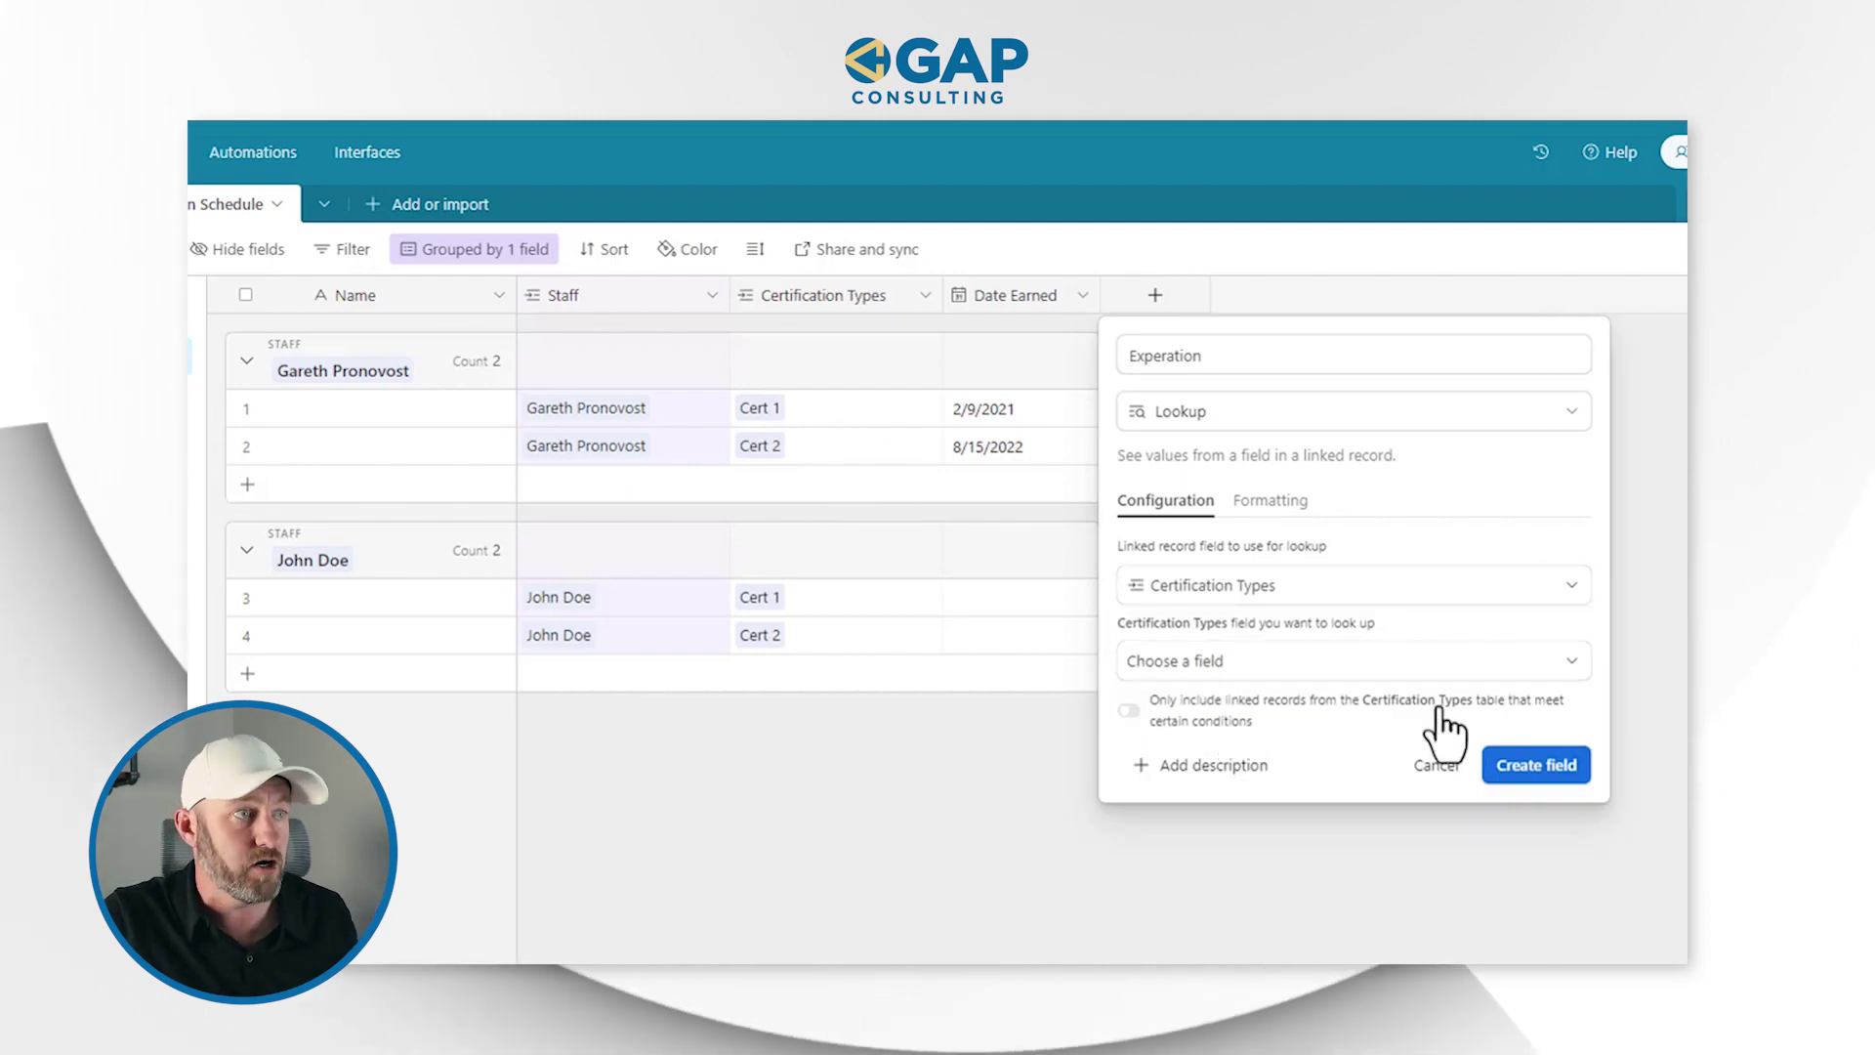
left_click(1366, 672)
left_click(1234, 793)
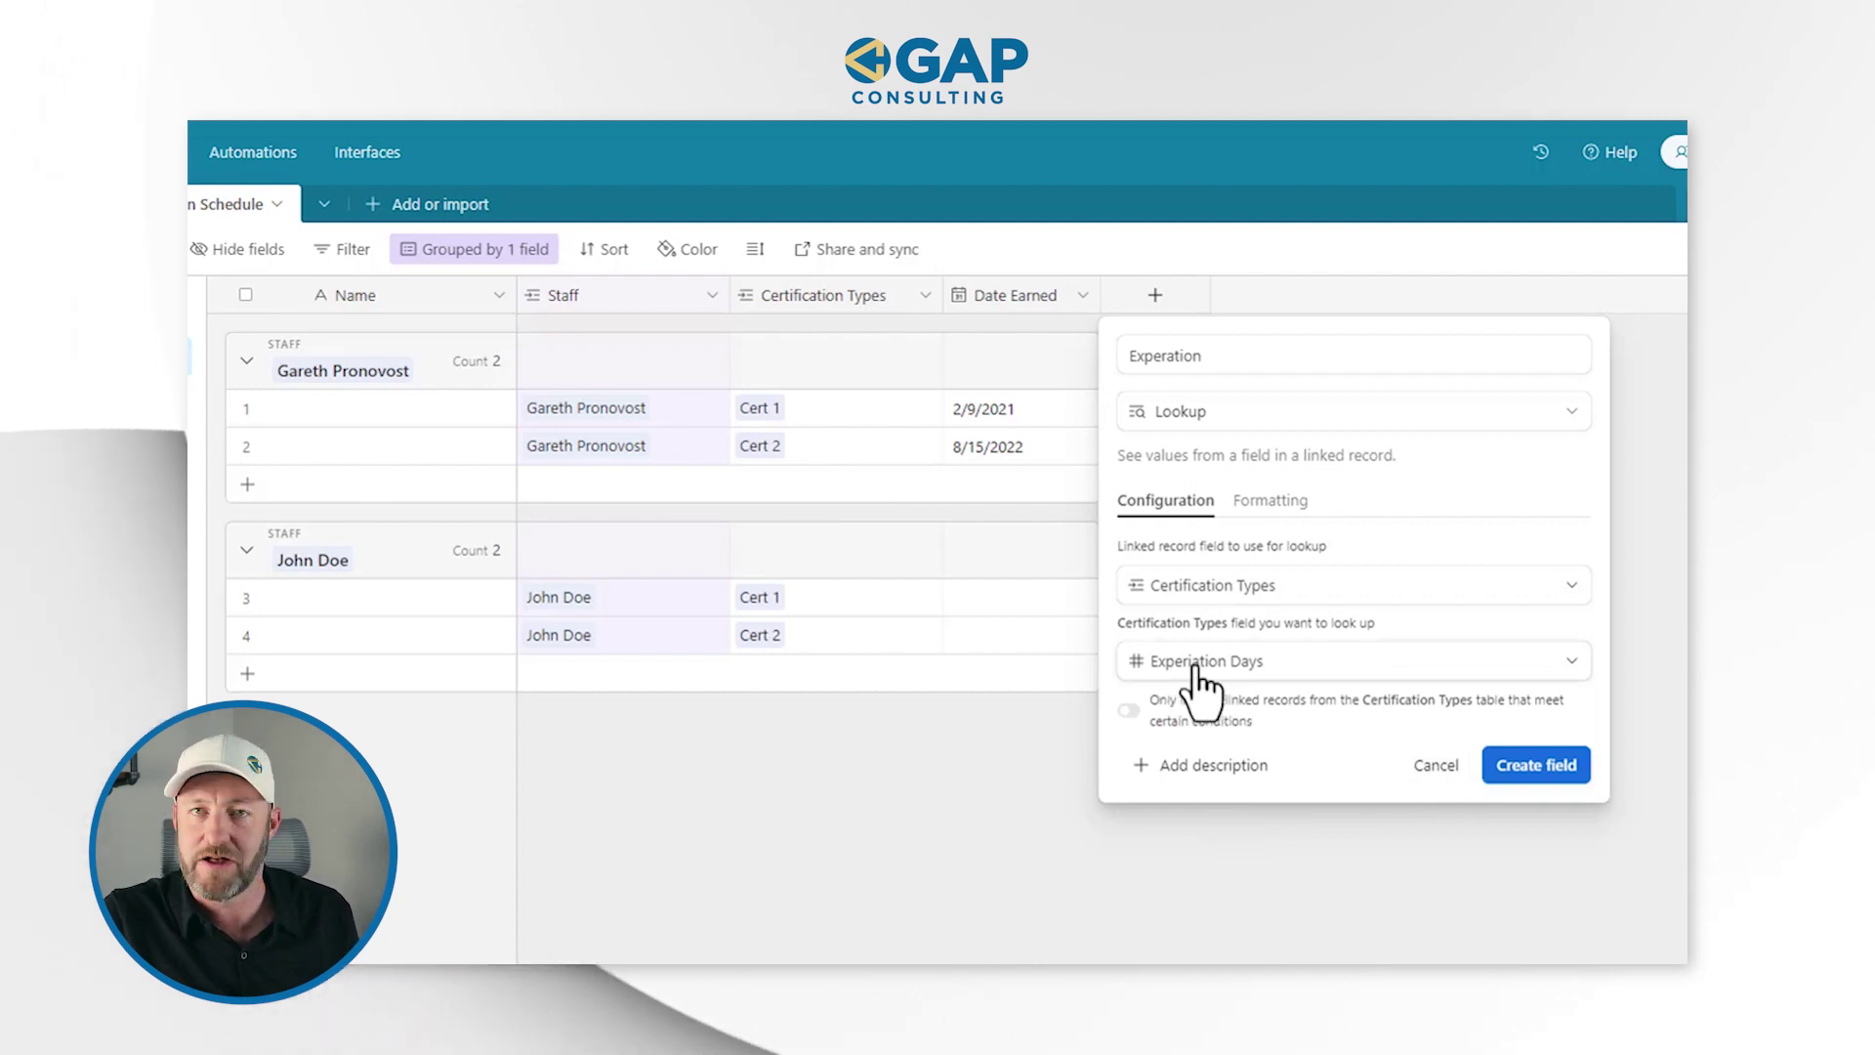
left_click(1543, 769)
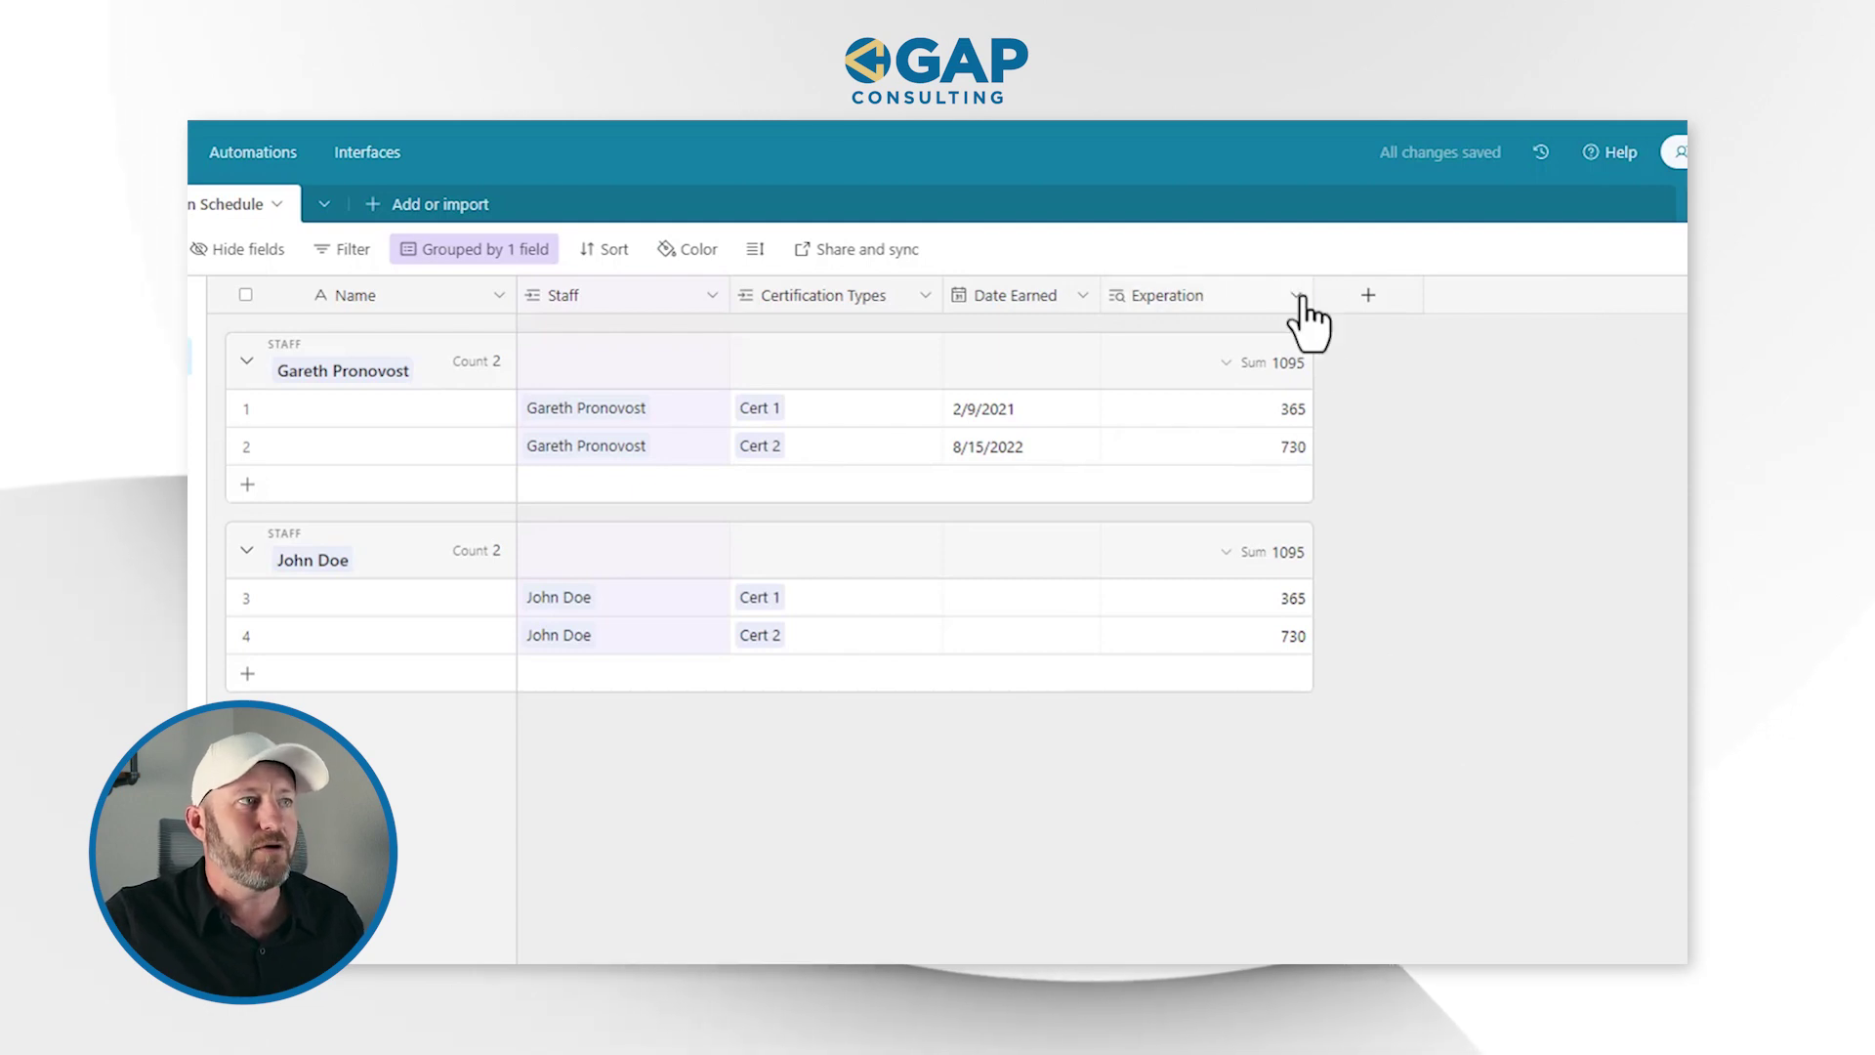
- Narrow the Experation column and check the first staff member's lookup values against the Date Earned
left_click(1301, 299)
left_click_drag(1308, 293, 1255, 293)
left_click(1406, 389)
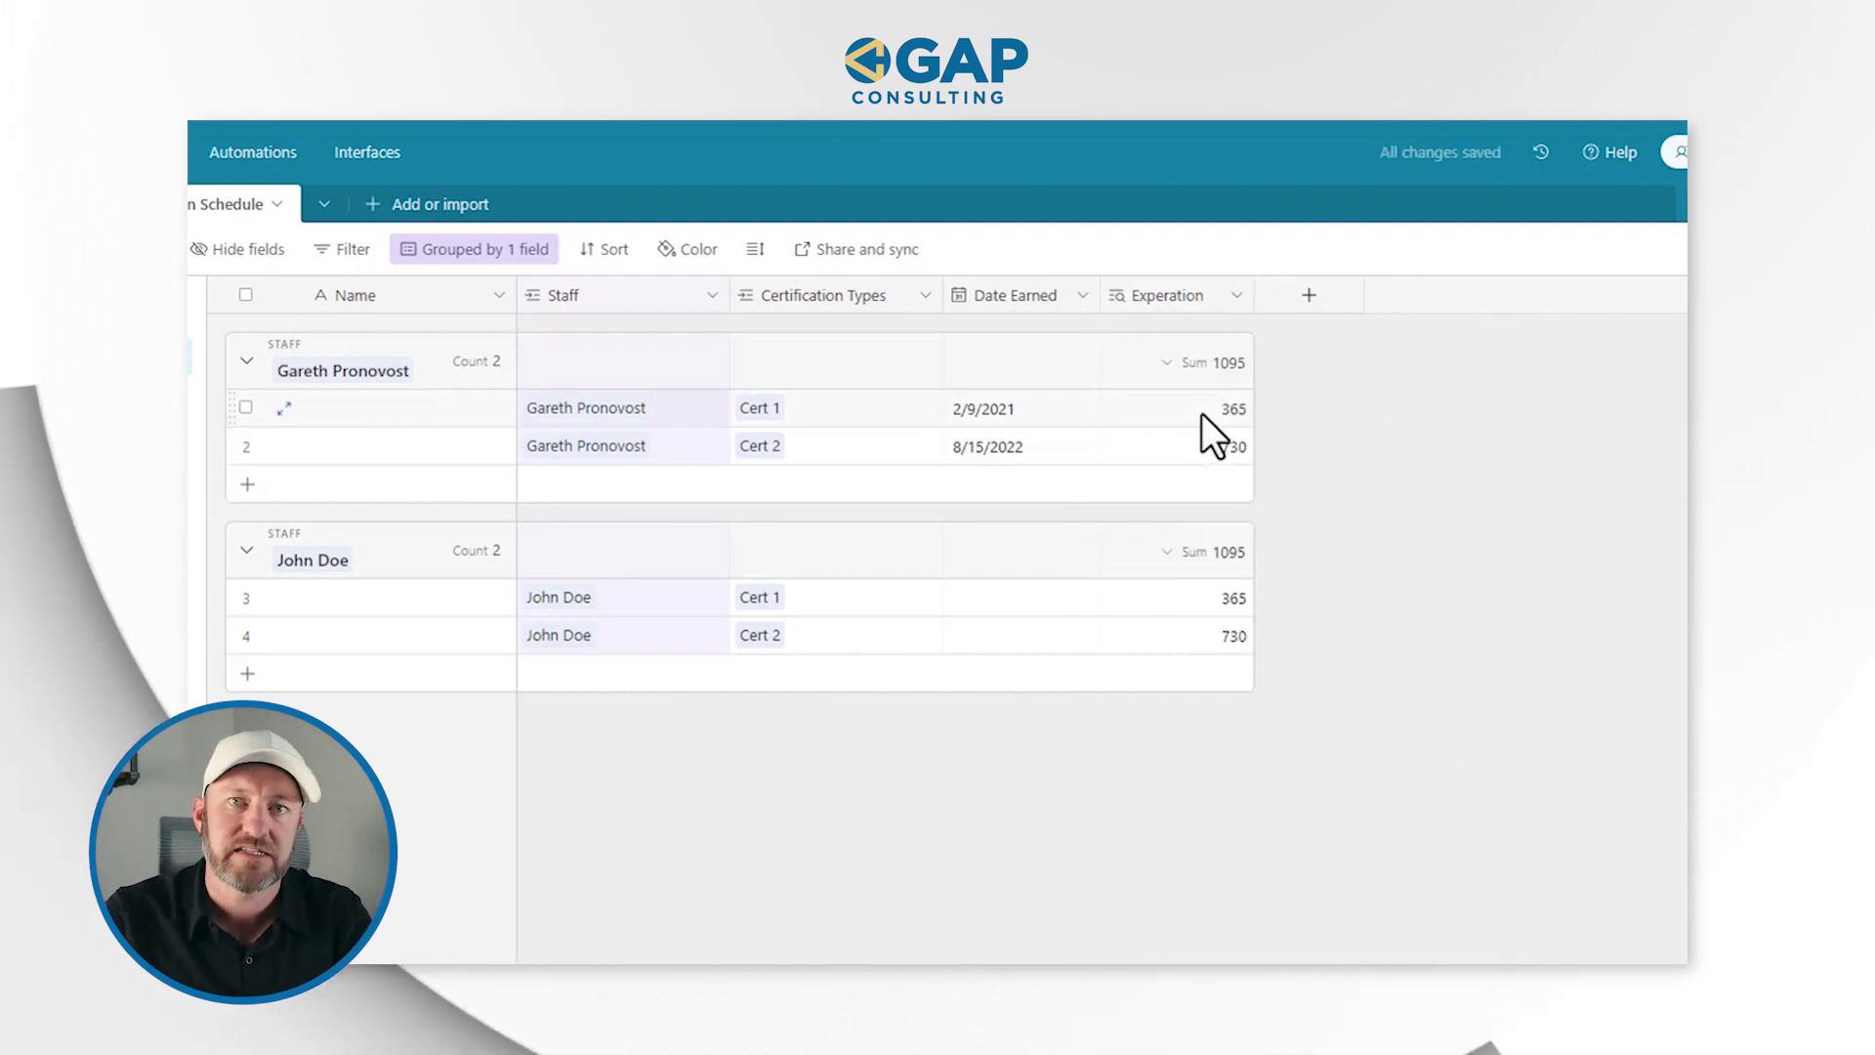
left_click(1211, 449)
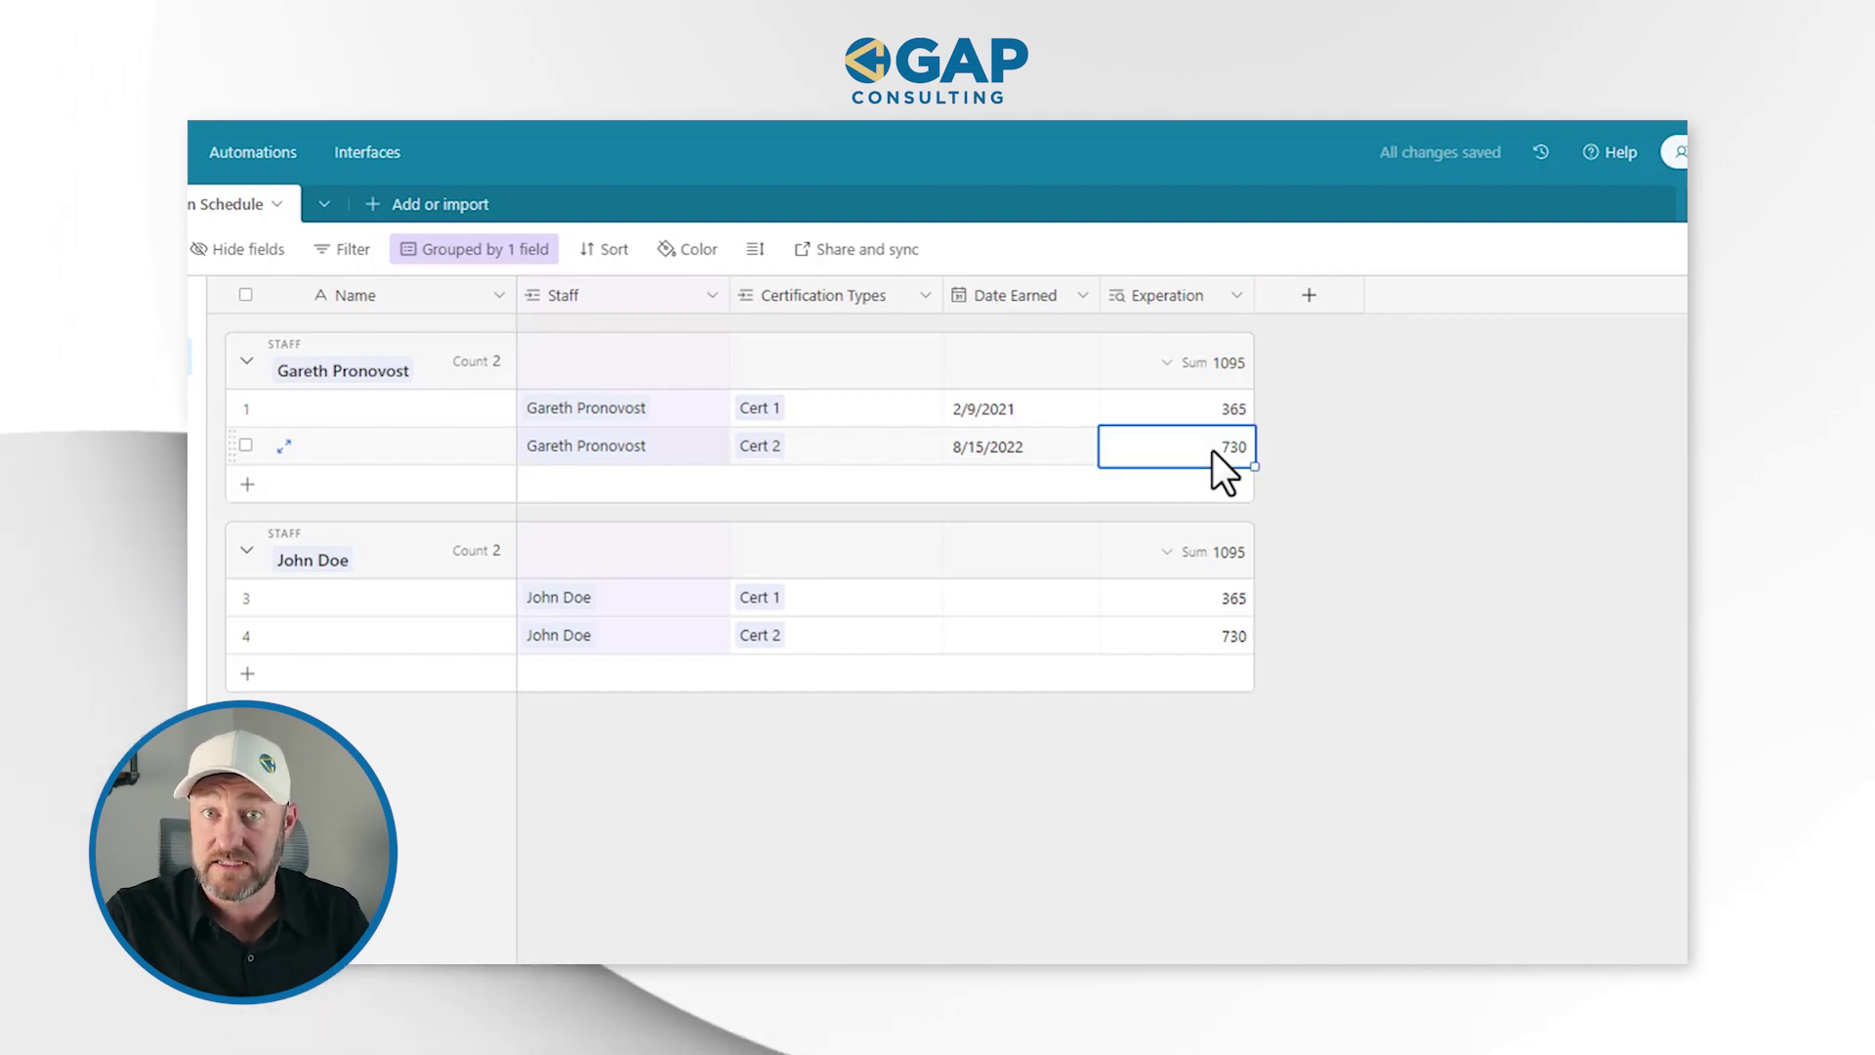
left_click(1187, 410)
left_click(1051, 404)
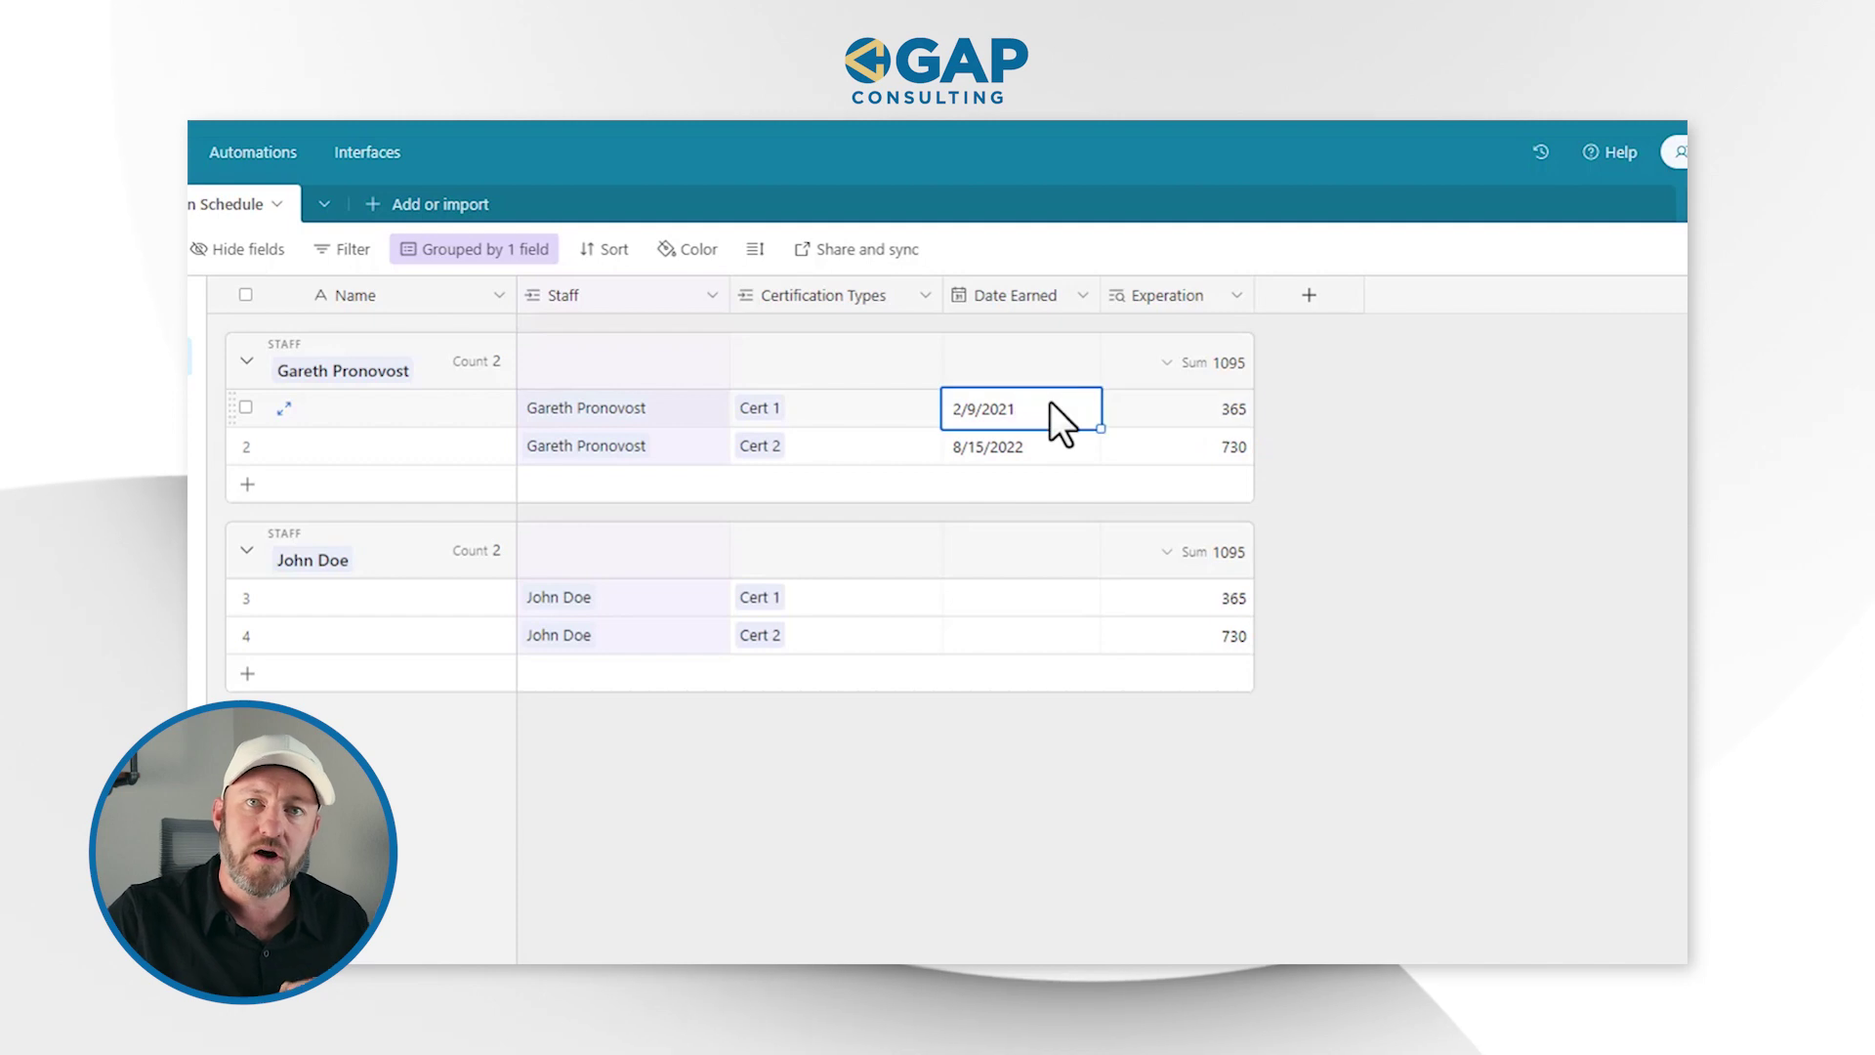
- Start a new field named Expiration Date with the Formula field type in the Certification Schedule table
left_click(1311, 295)
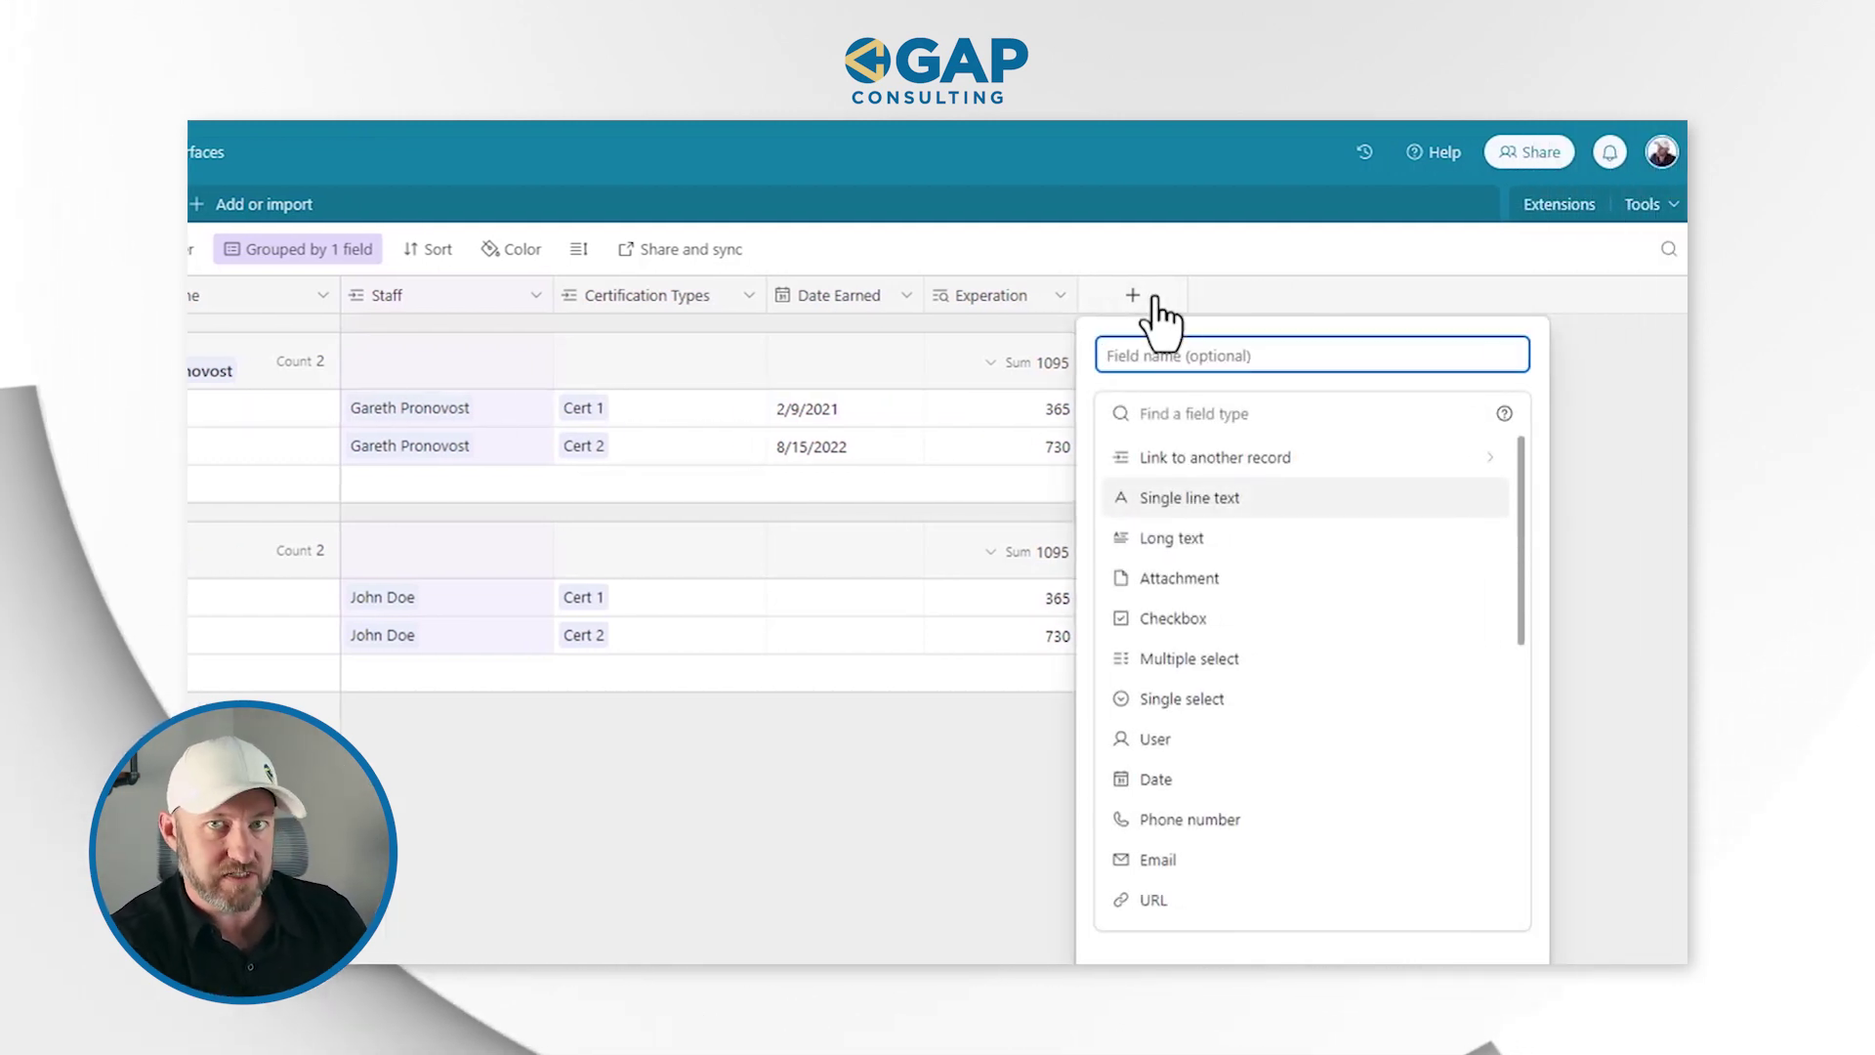
type("Expi")
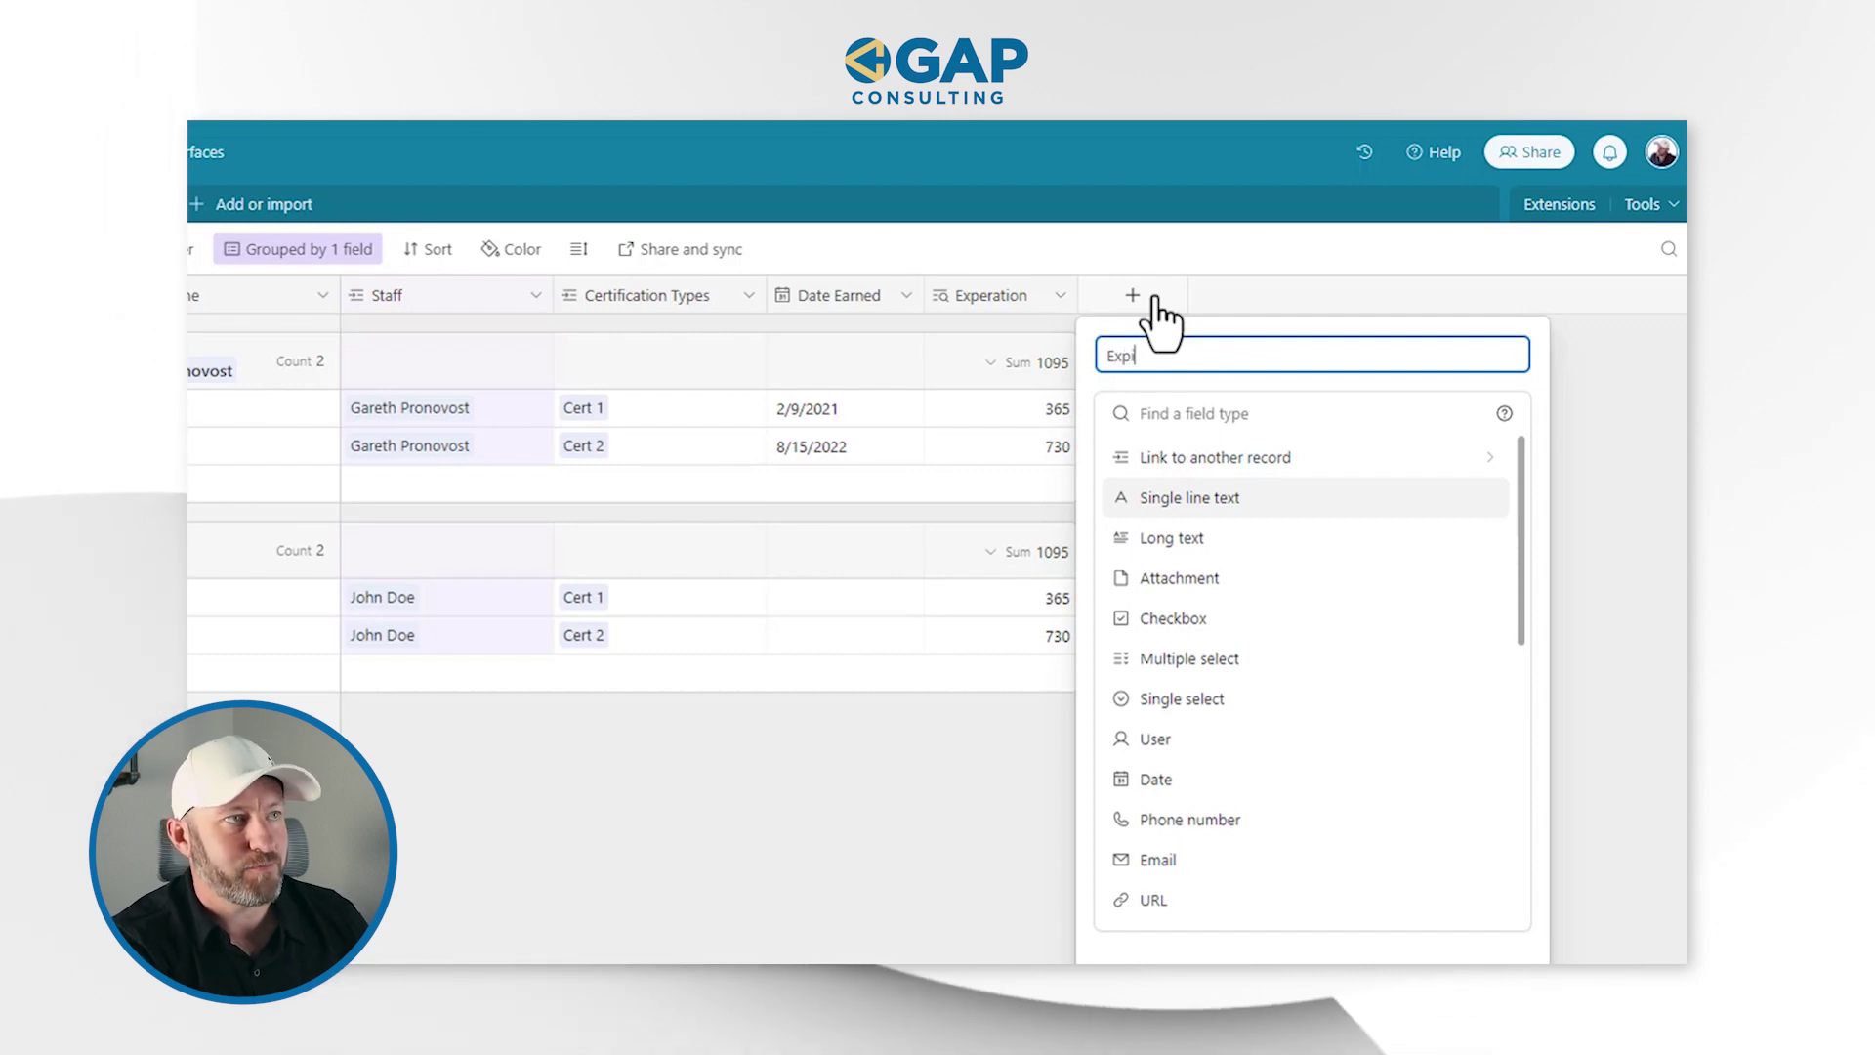
type("ration Date")
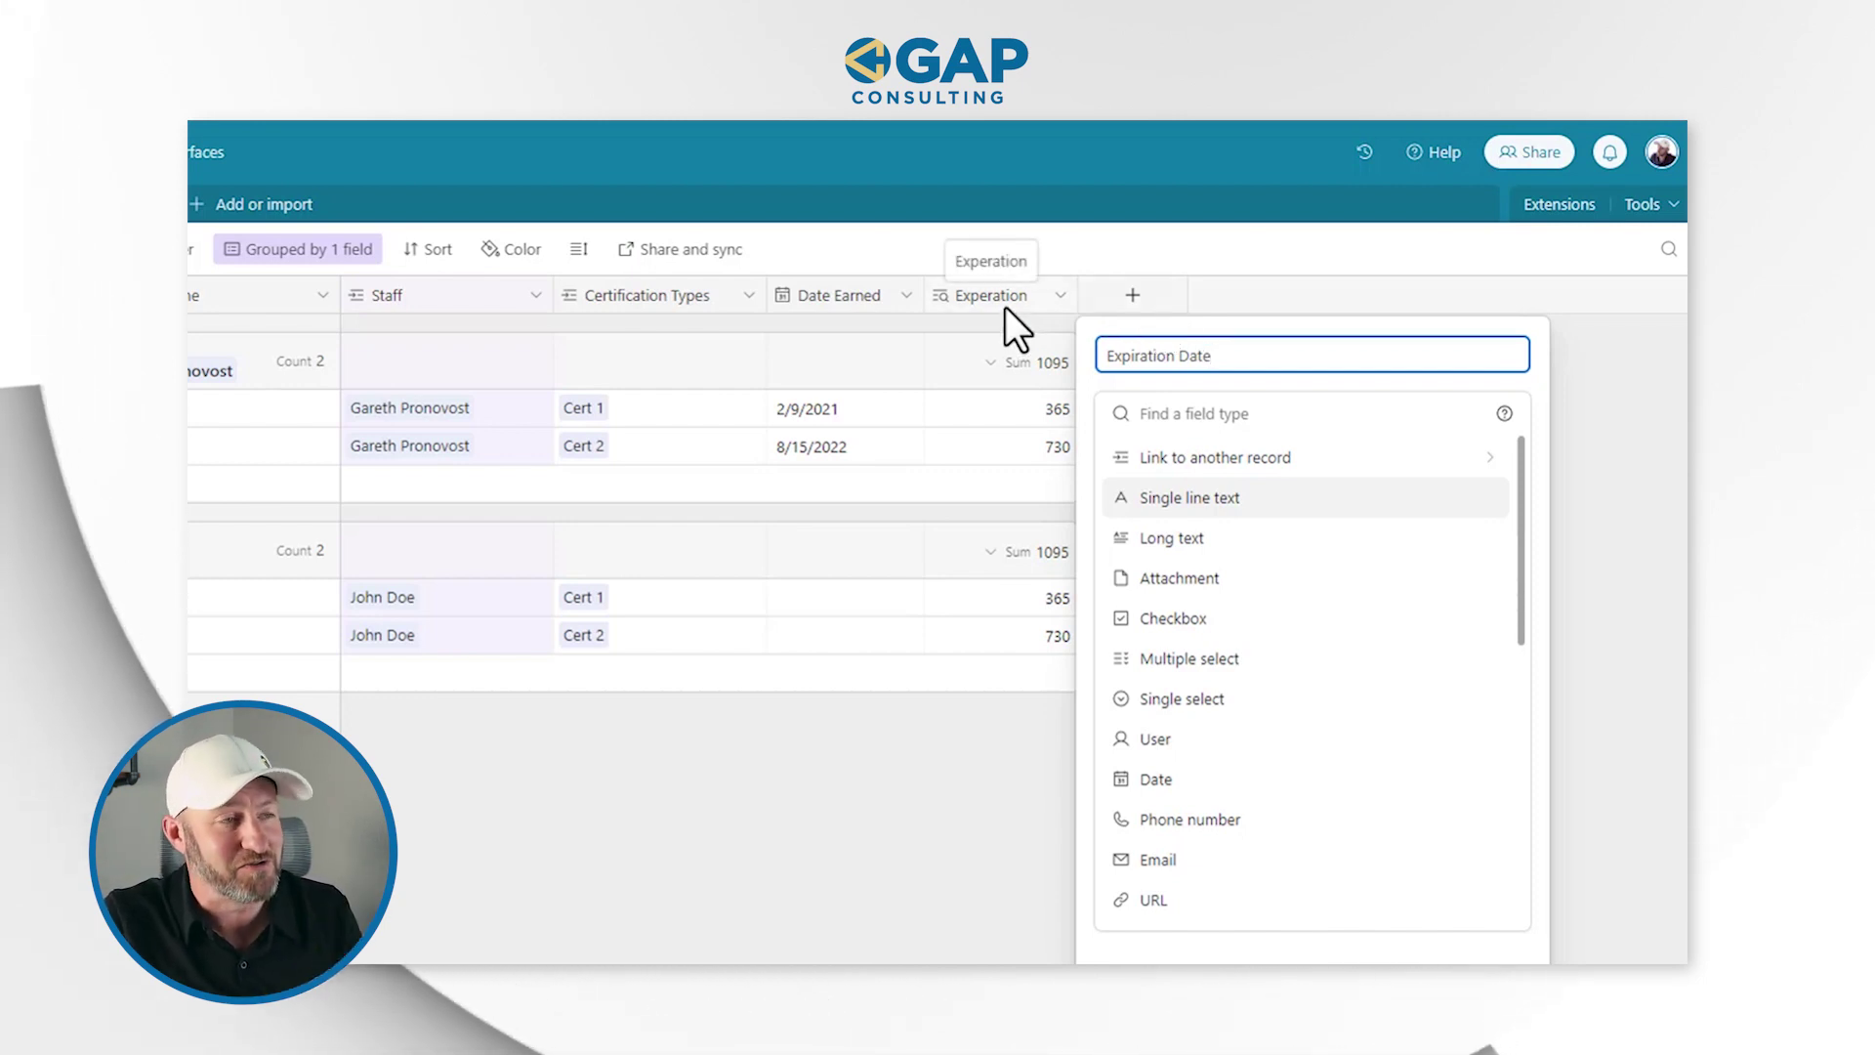
left_click(1223, 418)
type("f")
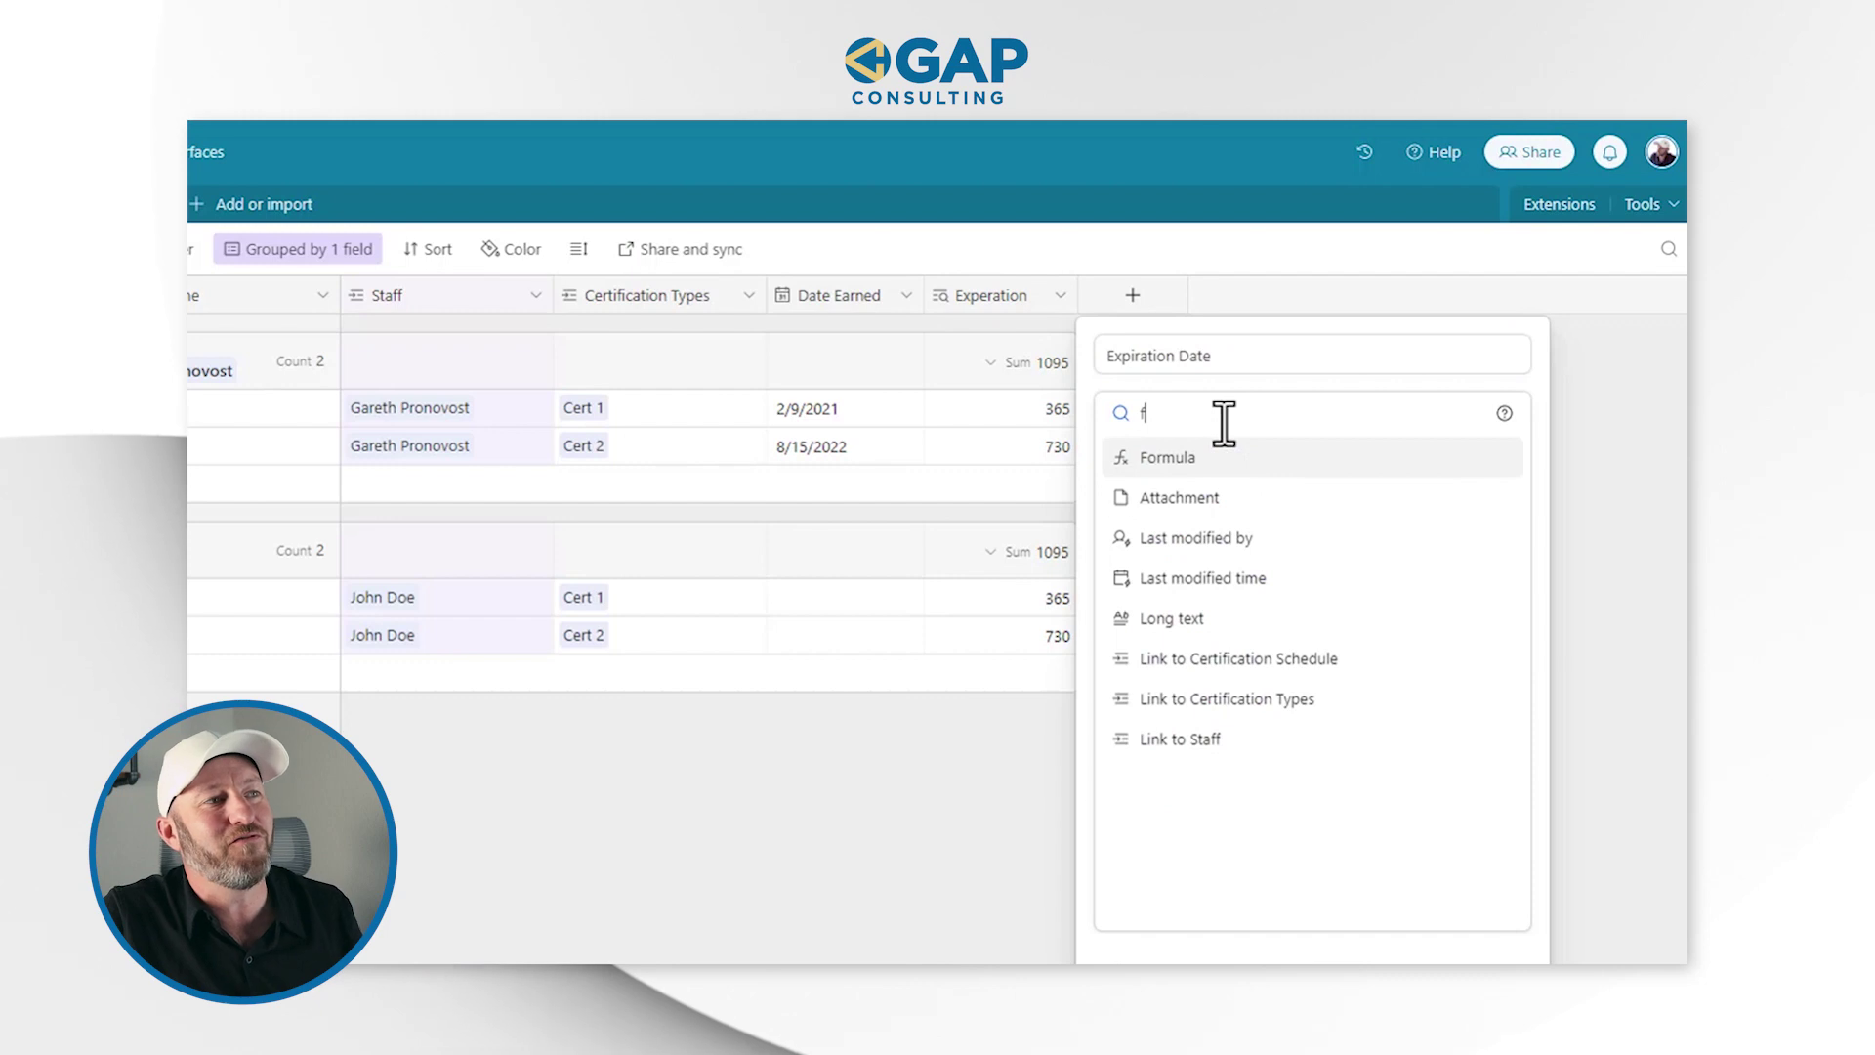
left_click(1223, 459)
left_click(1218, 540)
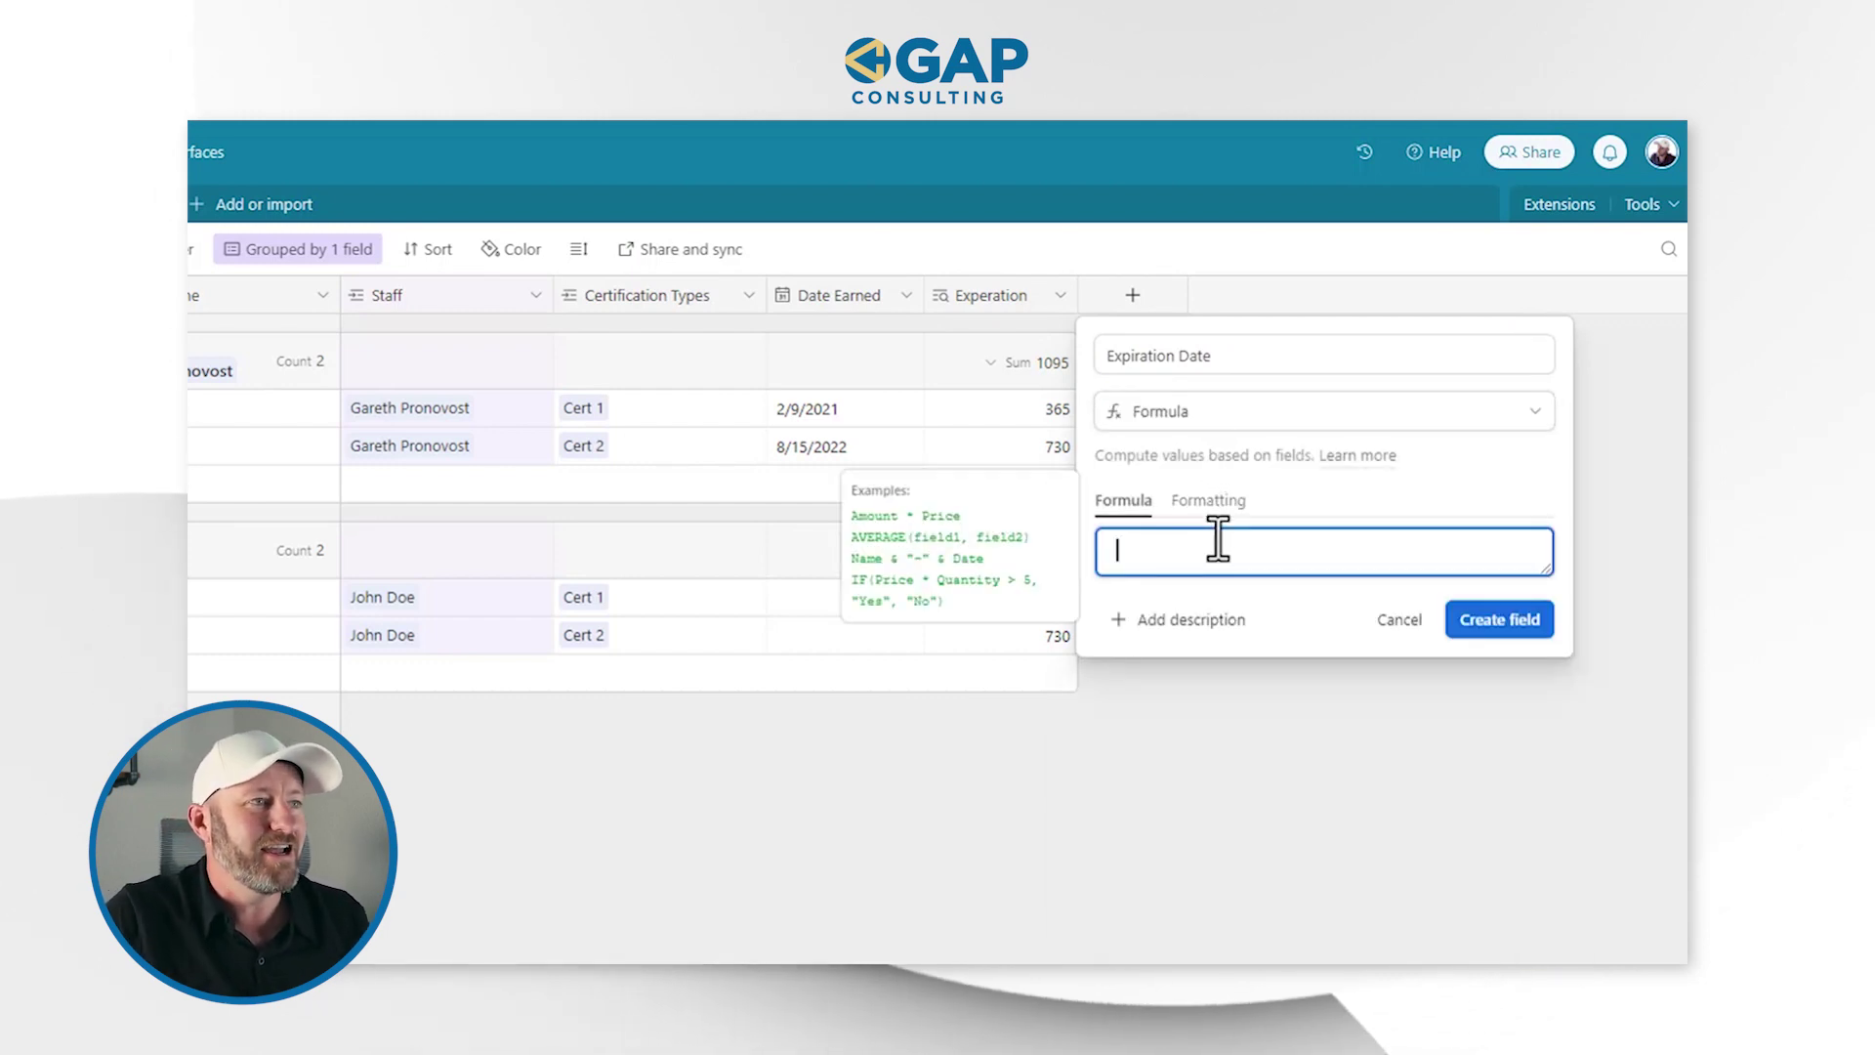
- Enter the formula DATEADD({Date Earned},Experation,'days') for Expiration Date and create the field
type("date")
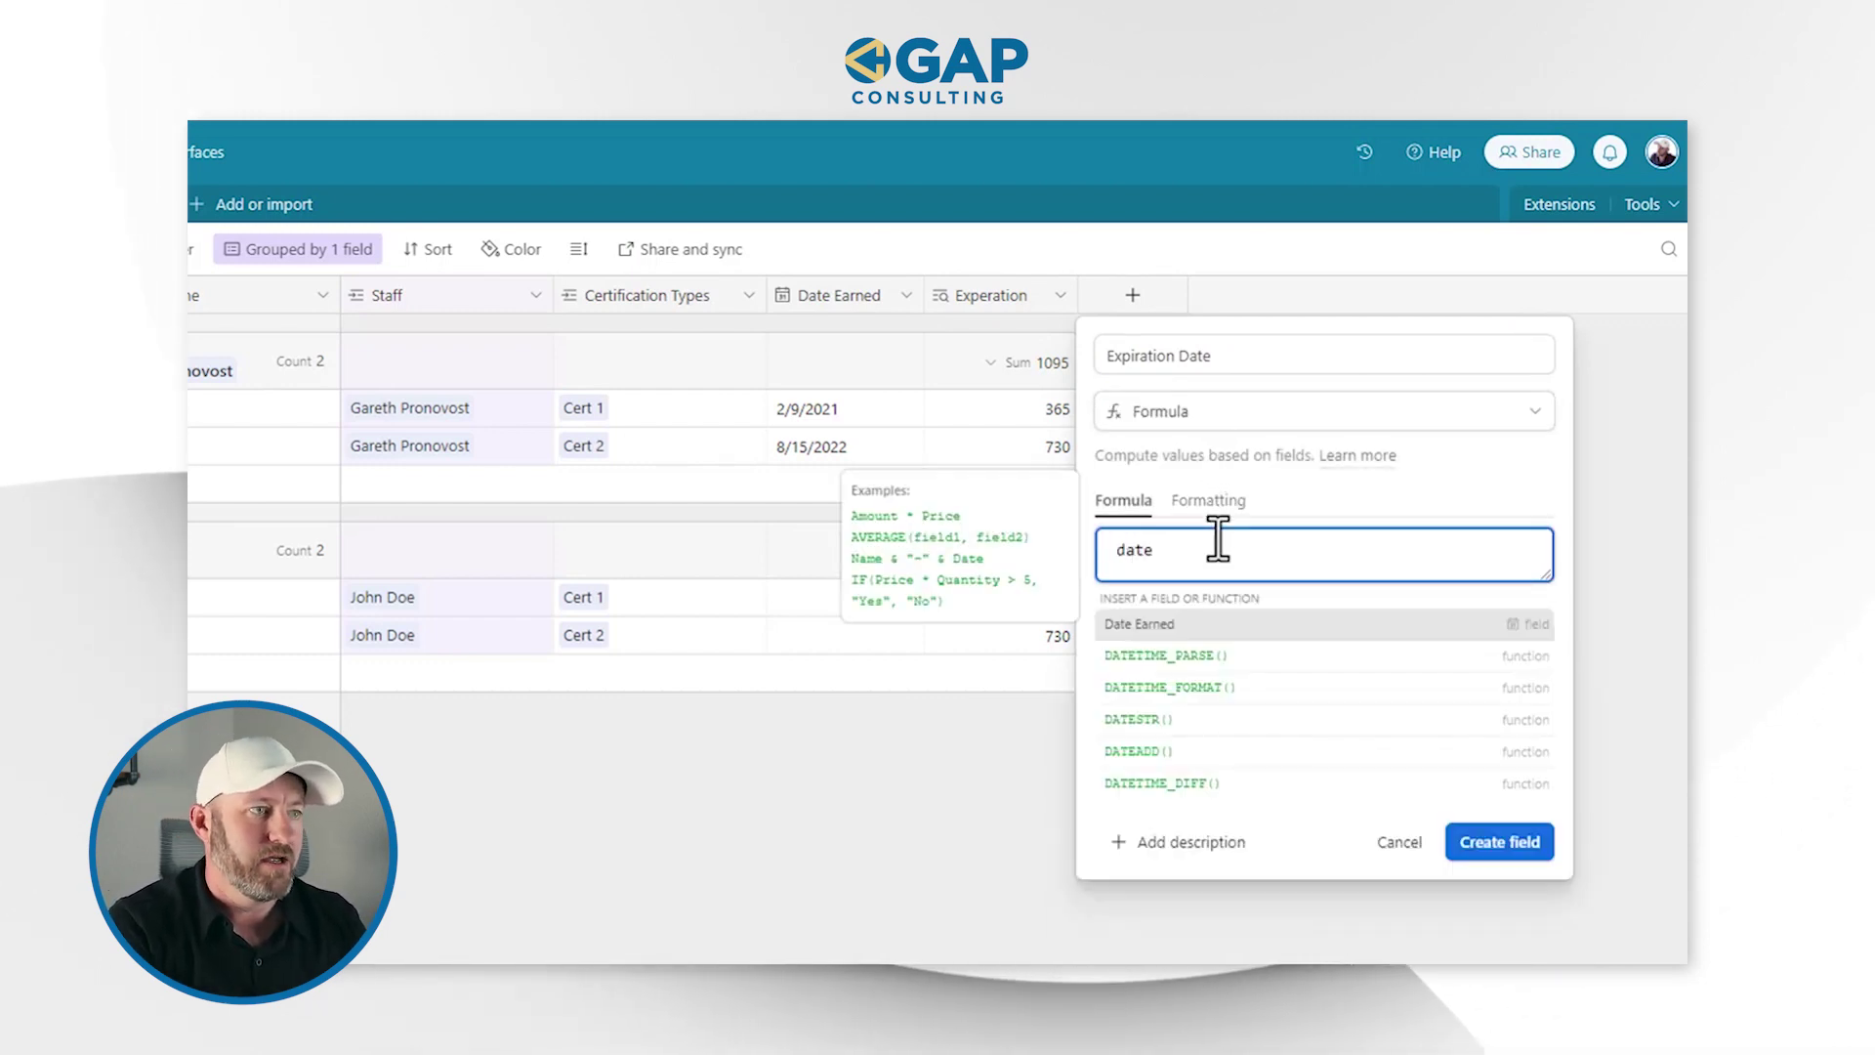
key("Down")
key("Down")
key("Down")
key("Down")
key("Return")
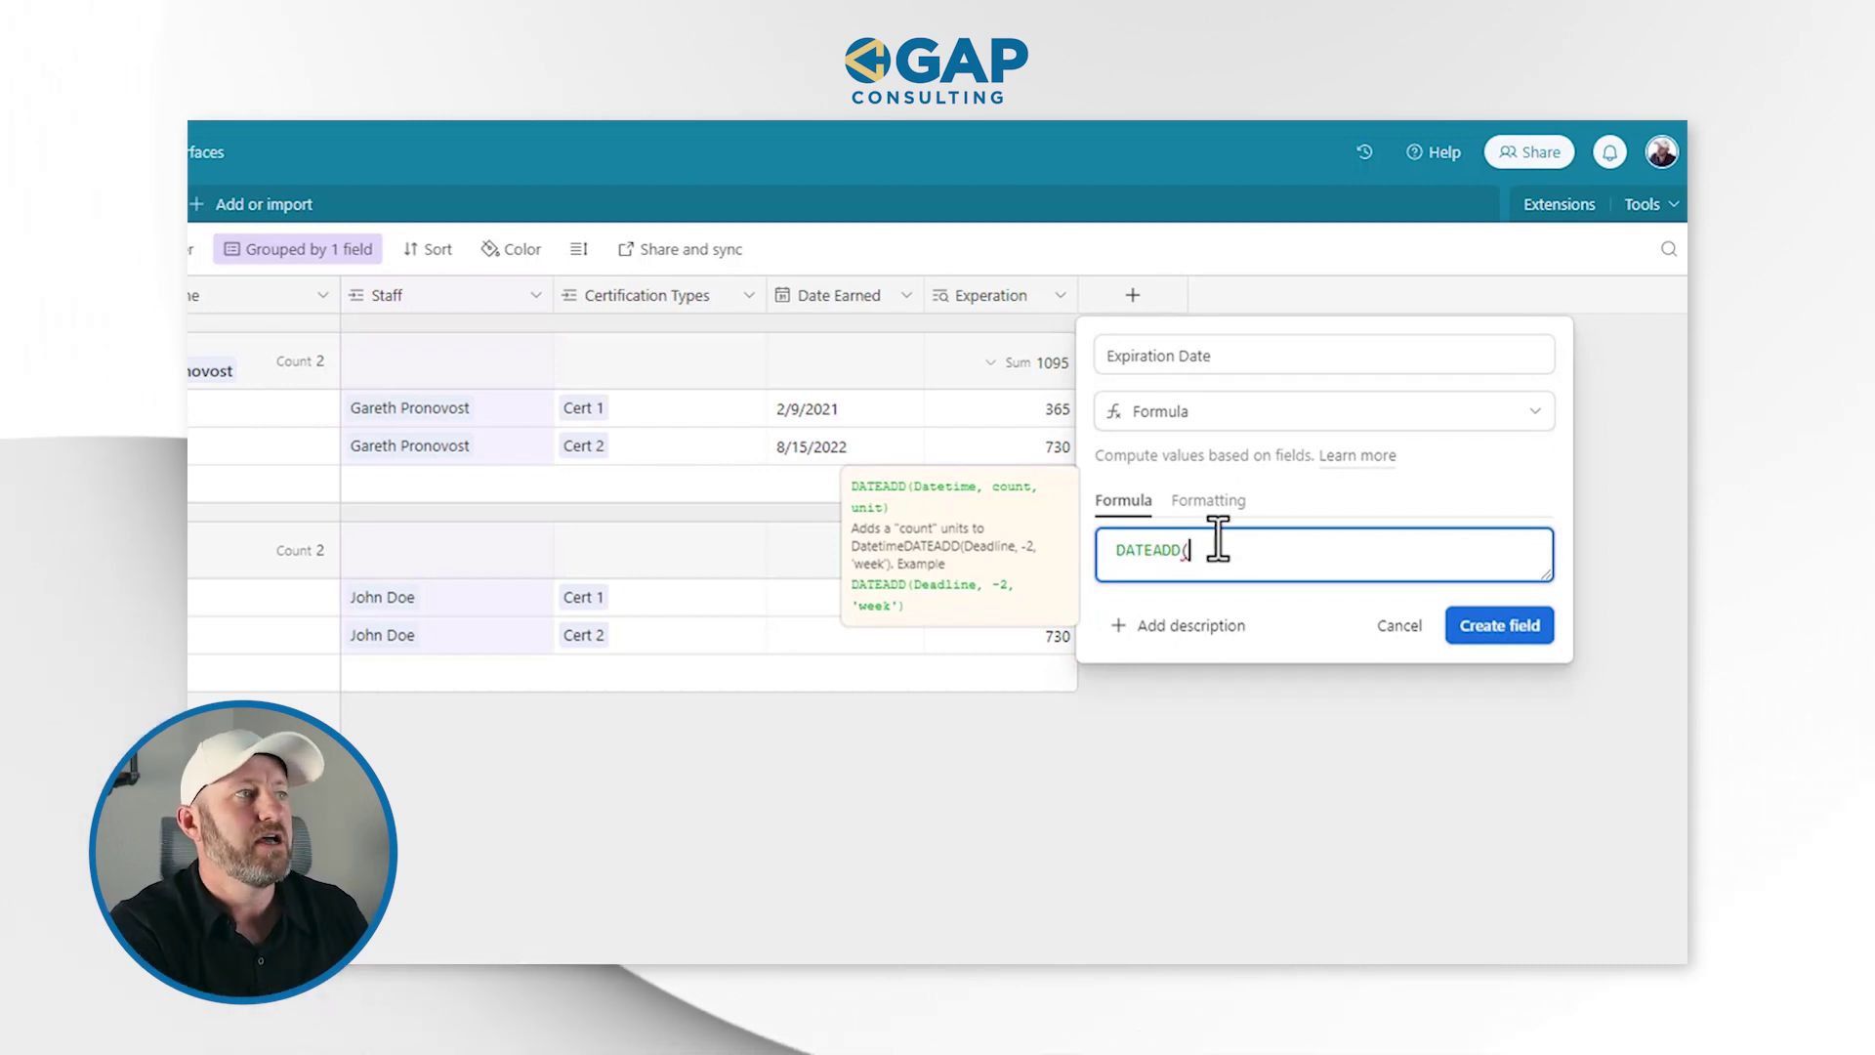
type("date")
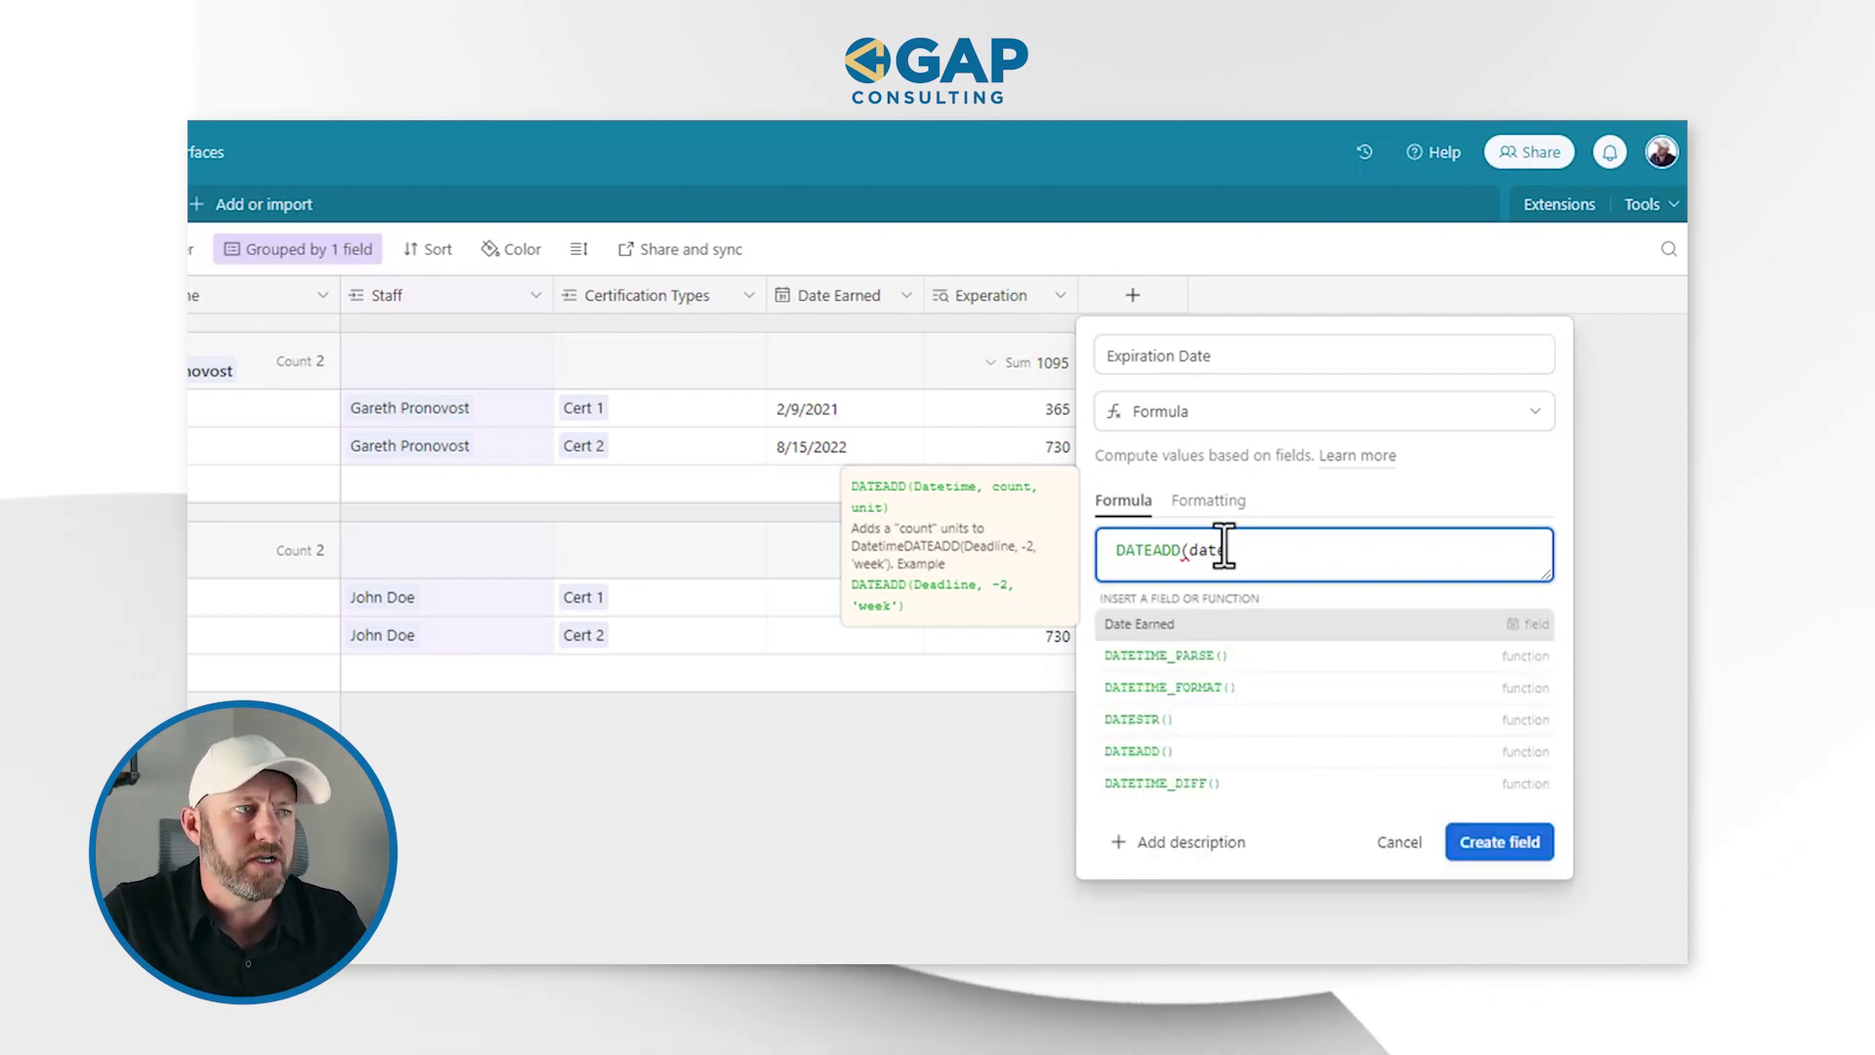
left_click(1240, 633)
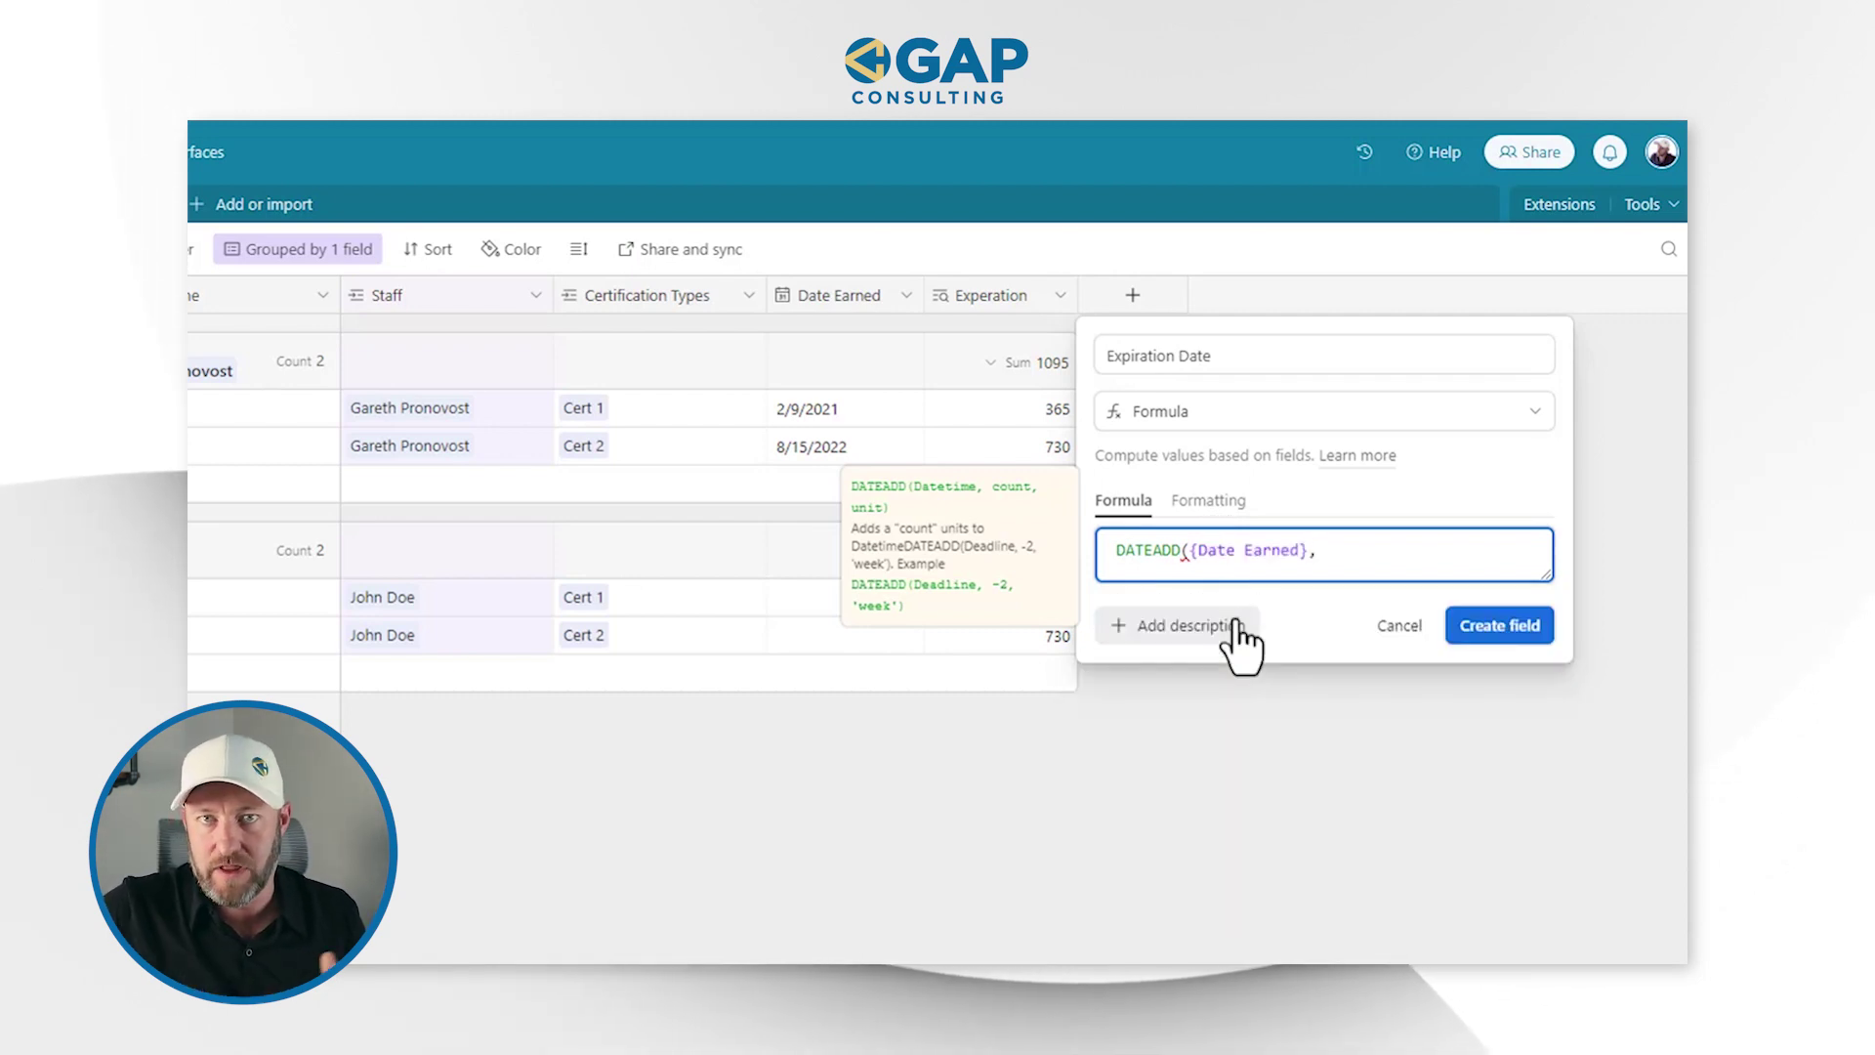
type(",ex")
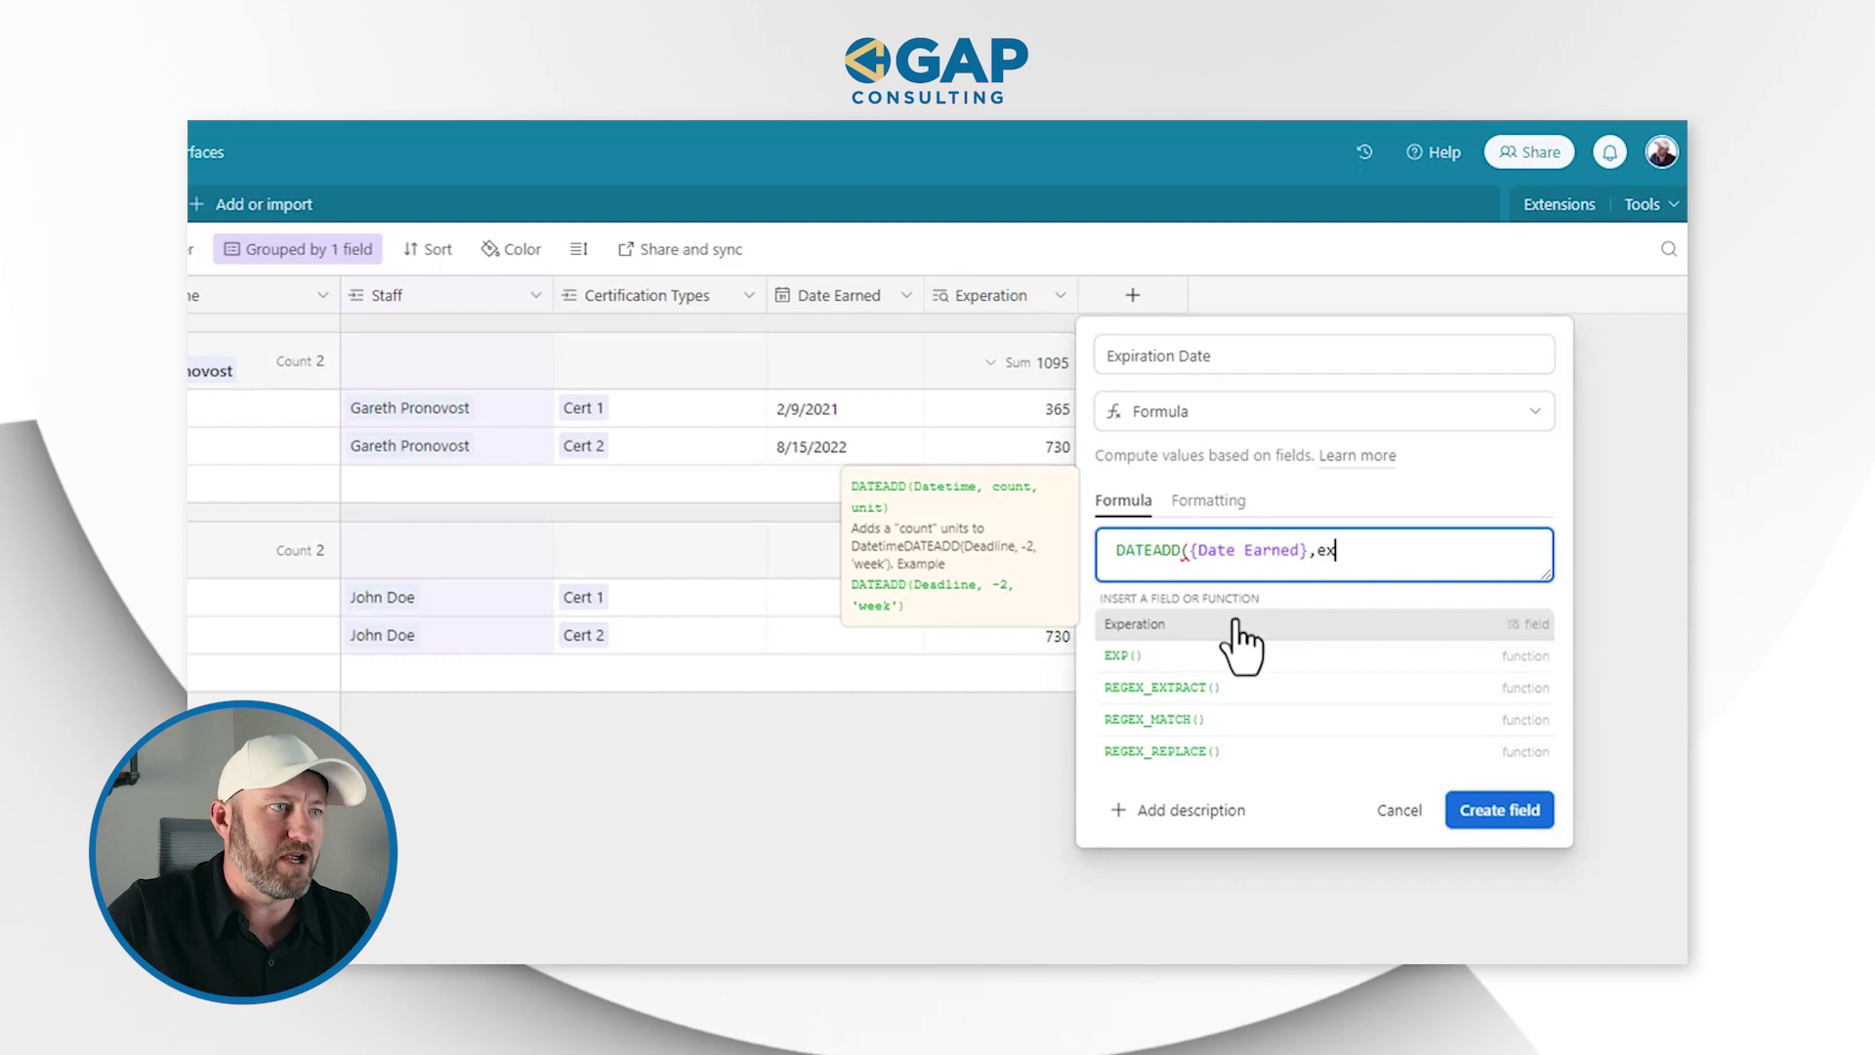
left_click(1240, 633)
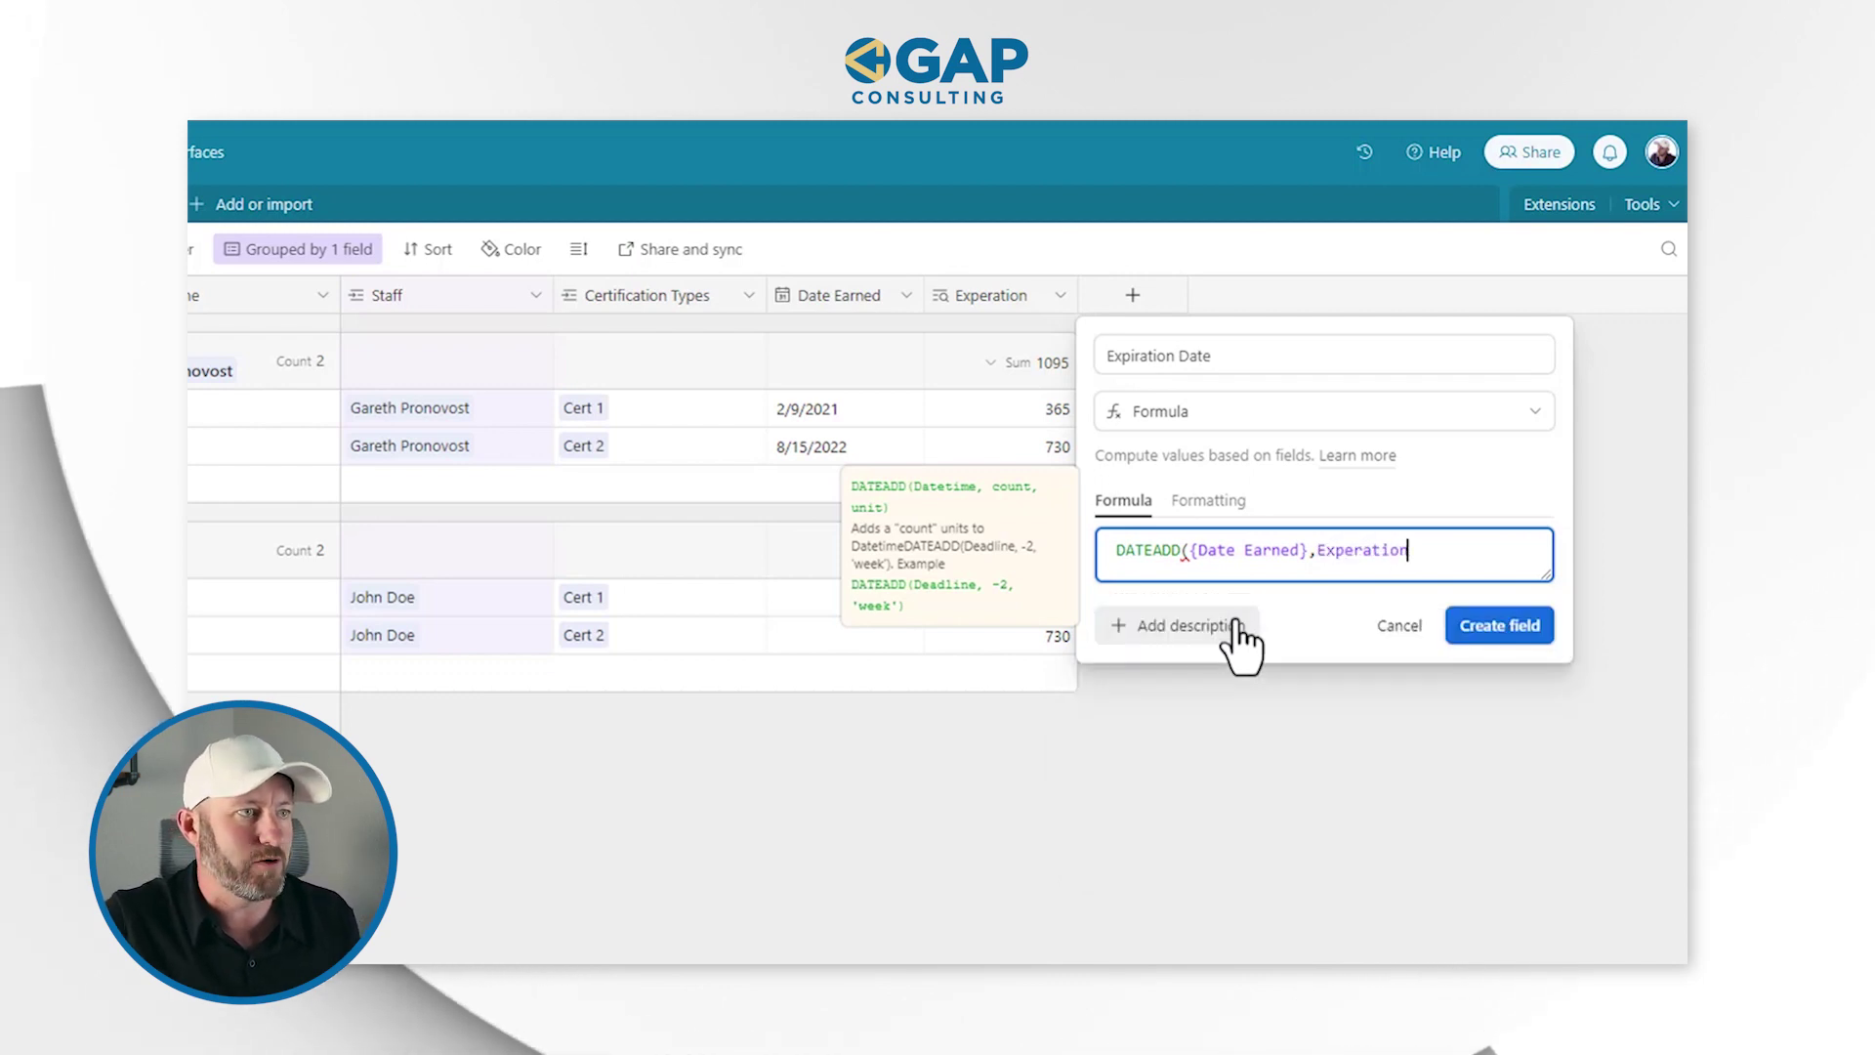
type(",'days")
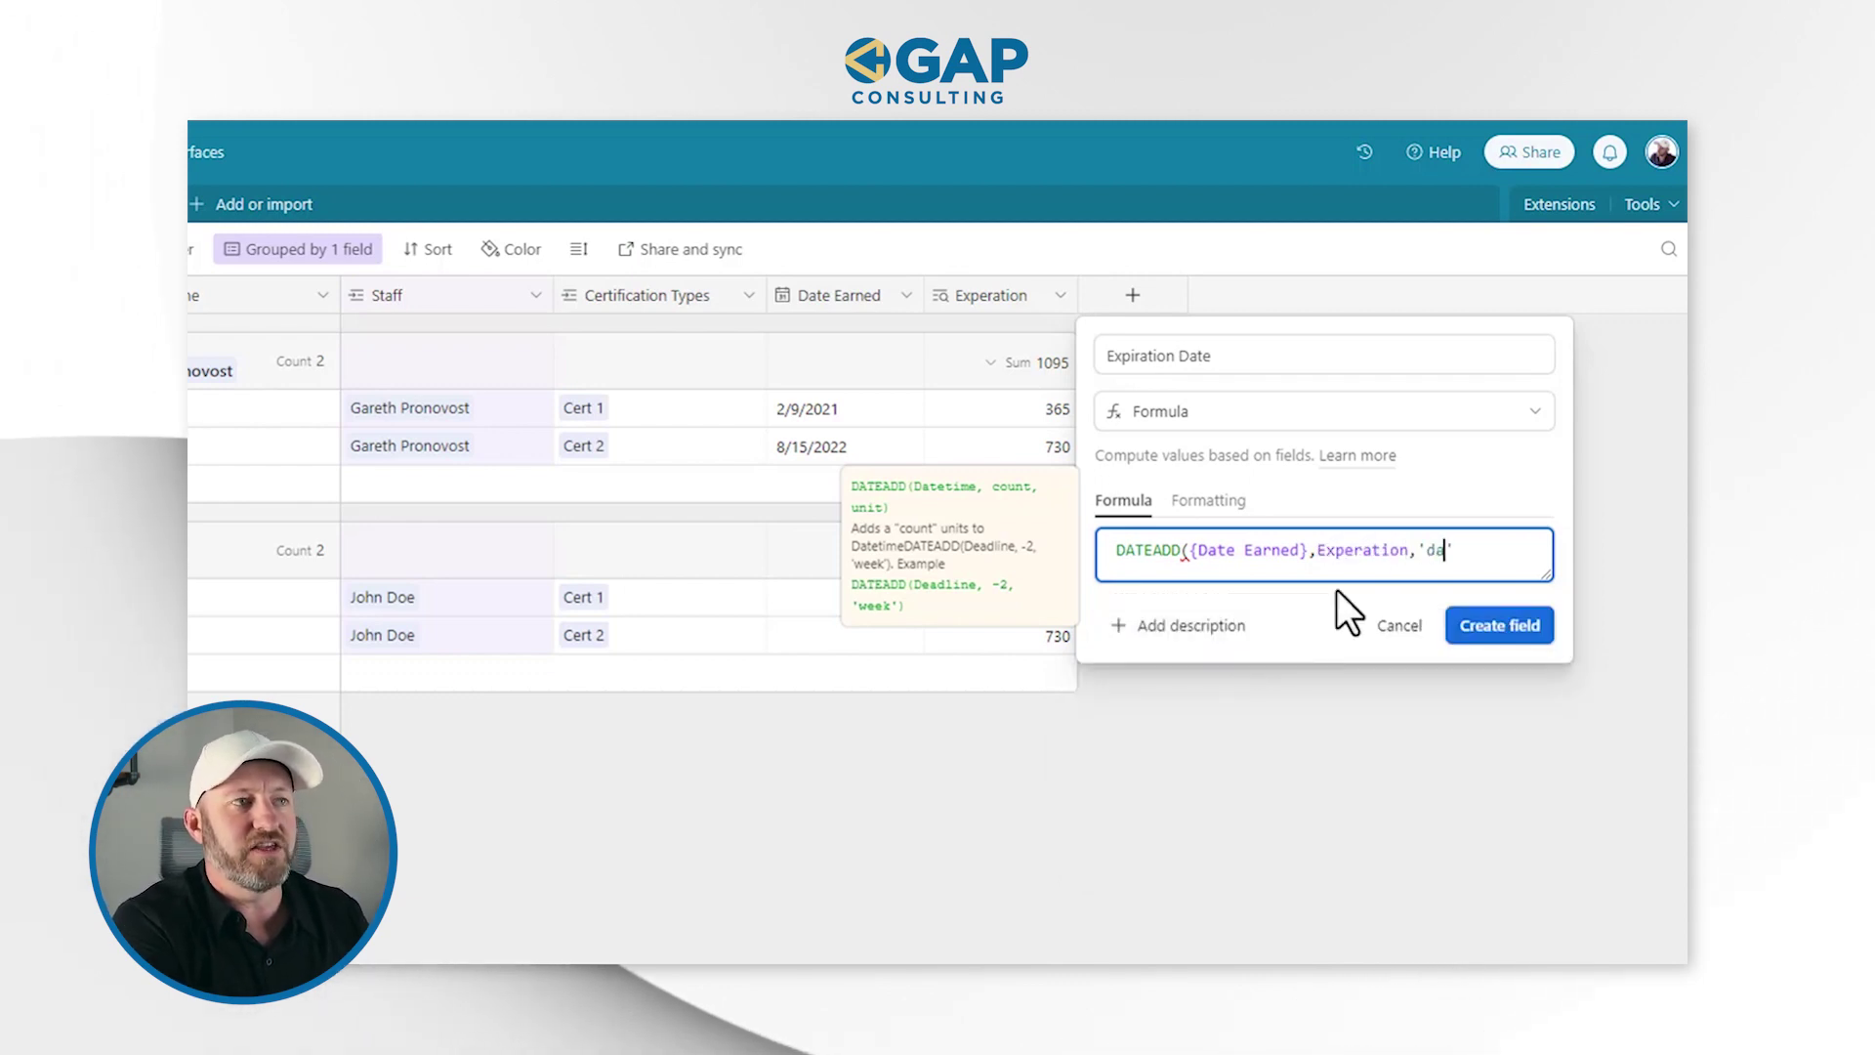
type("'")
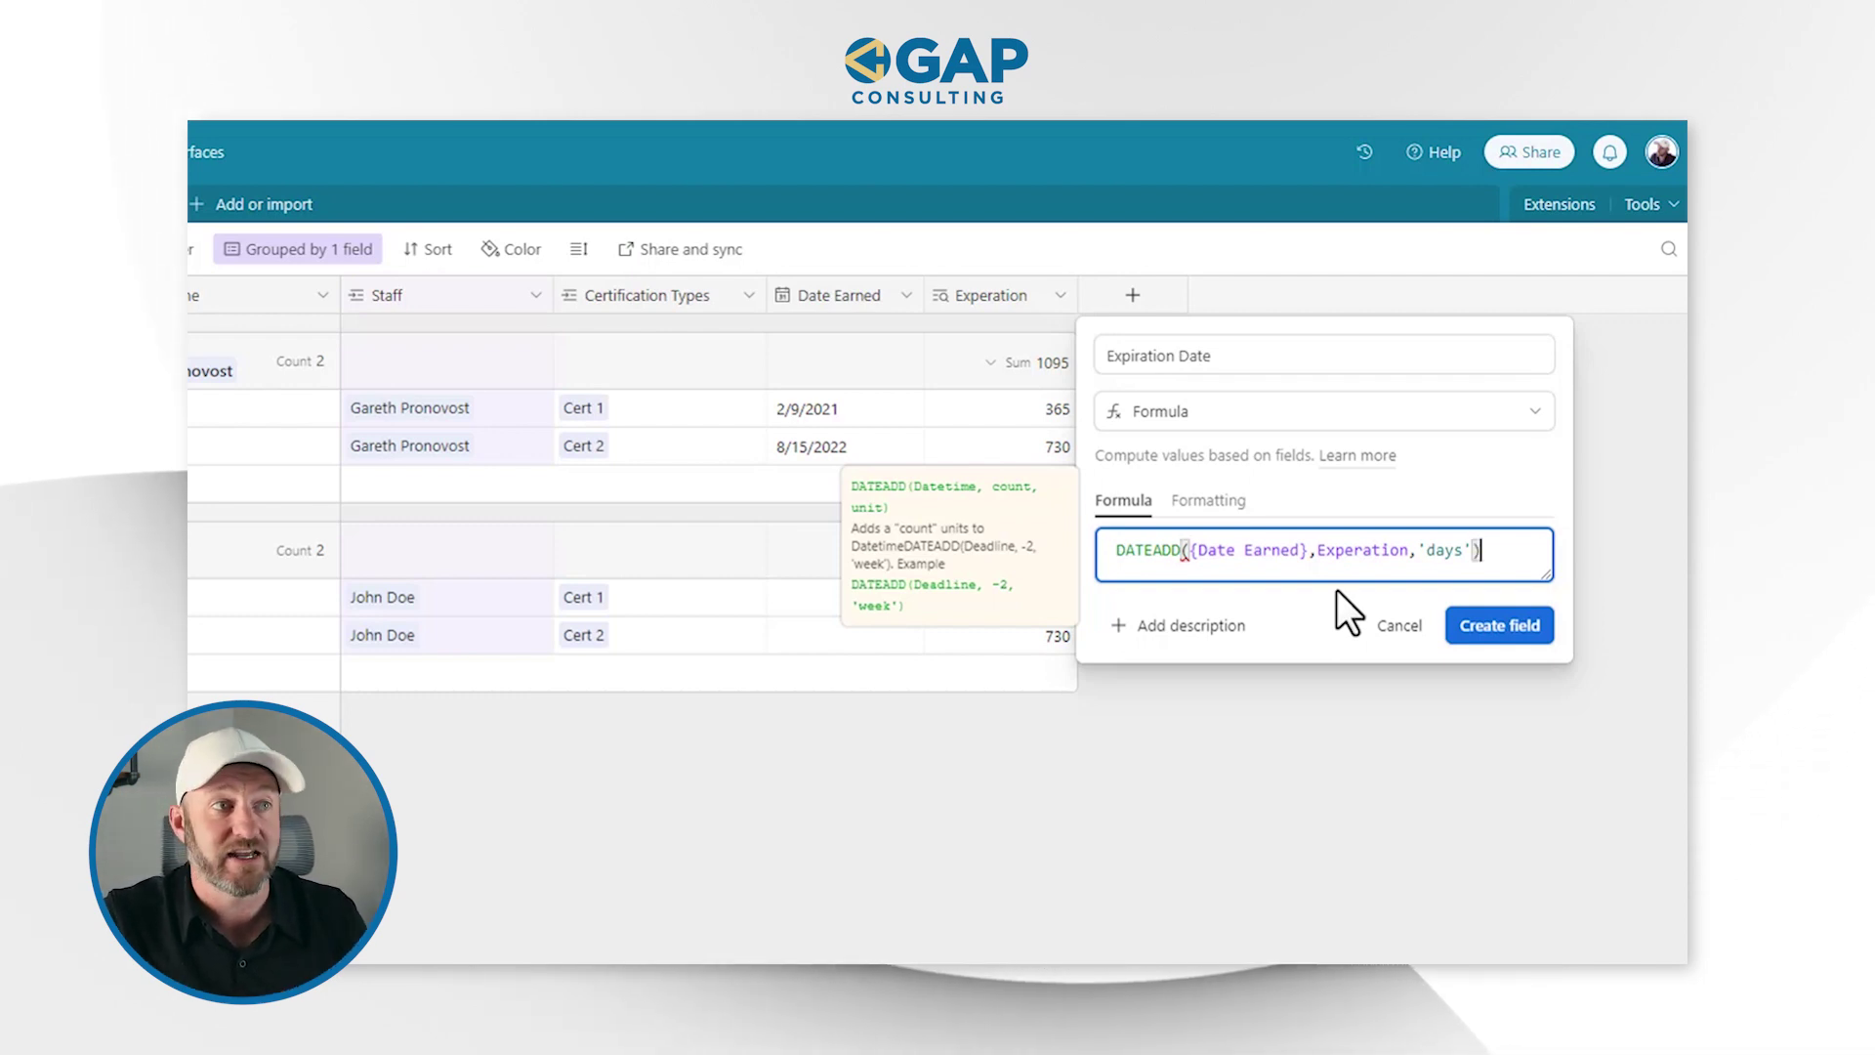
type(")")
key("Return")
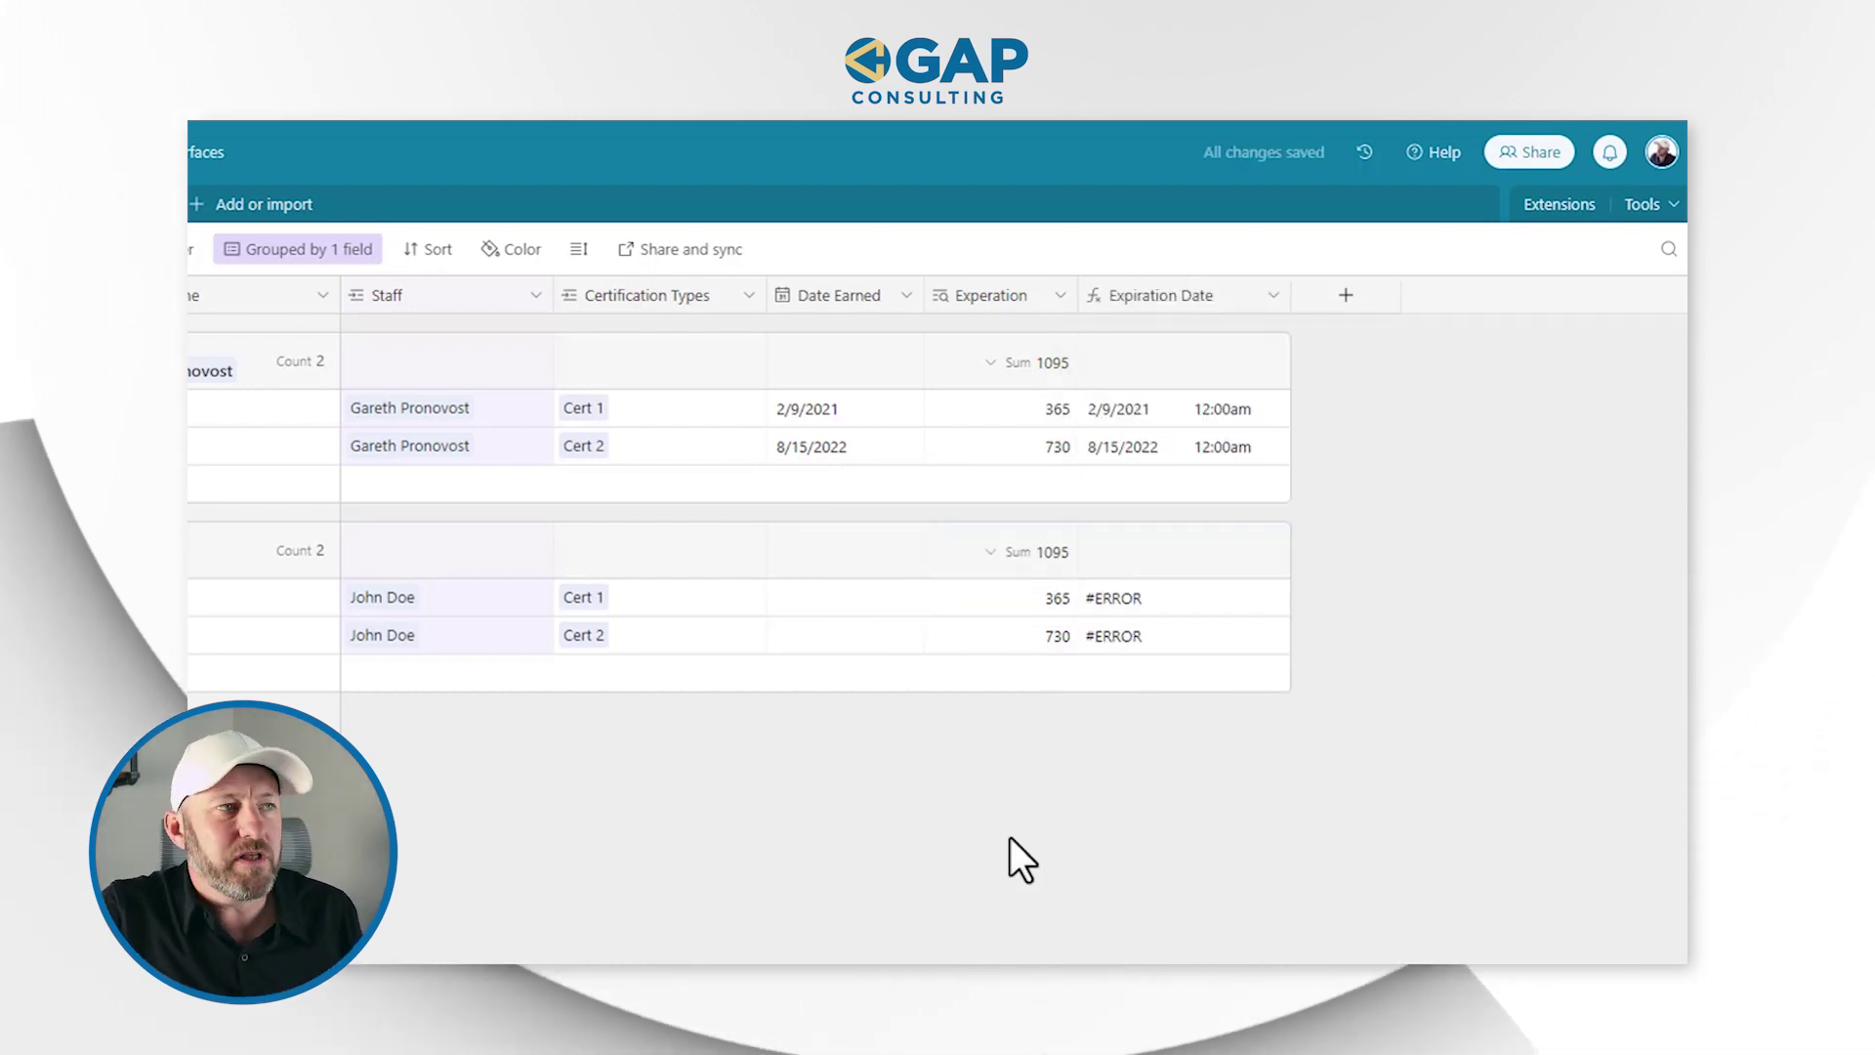
- Edit the Expiration Date formula to wrap the Experation argument in CONCATENATE()
left_click(799, 414)
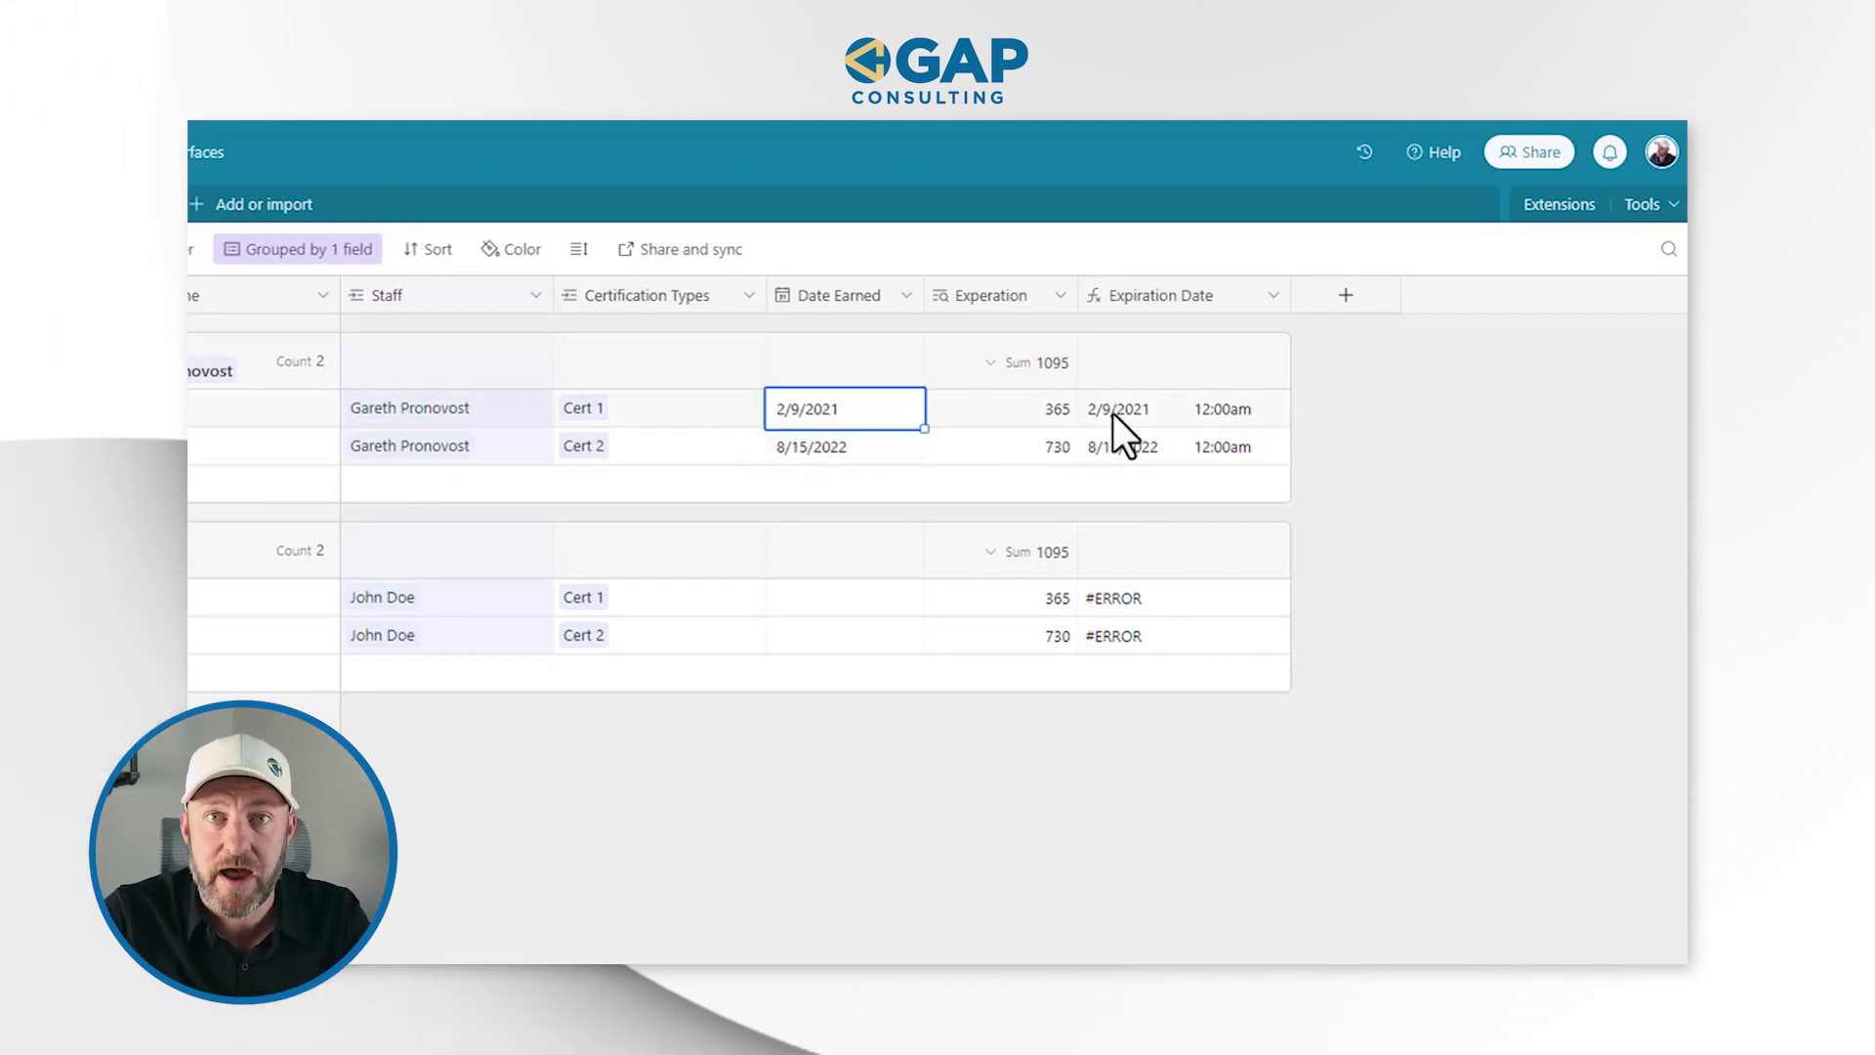
left_click(1002, 412)
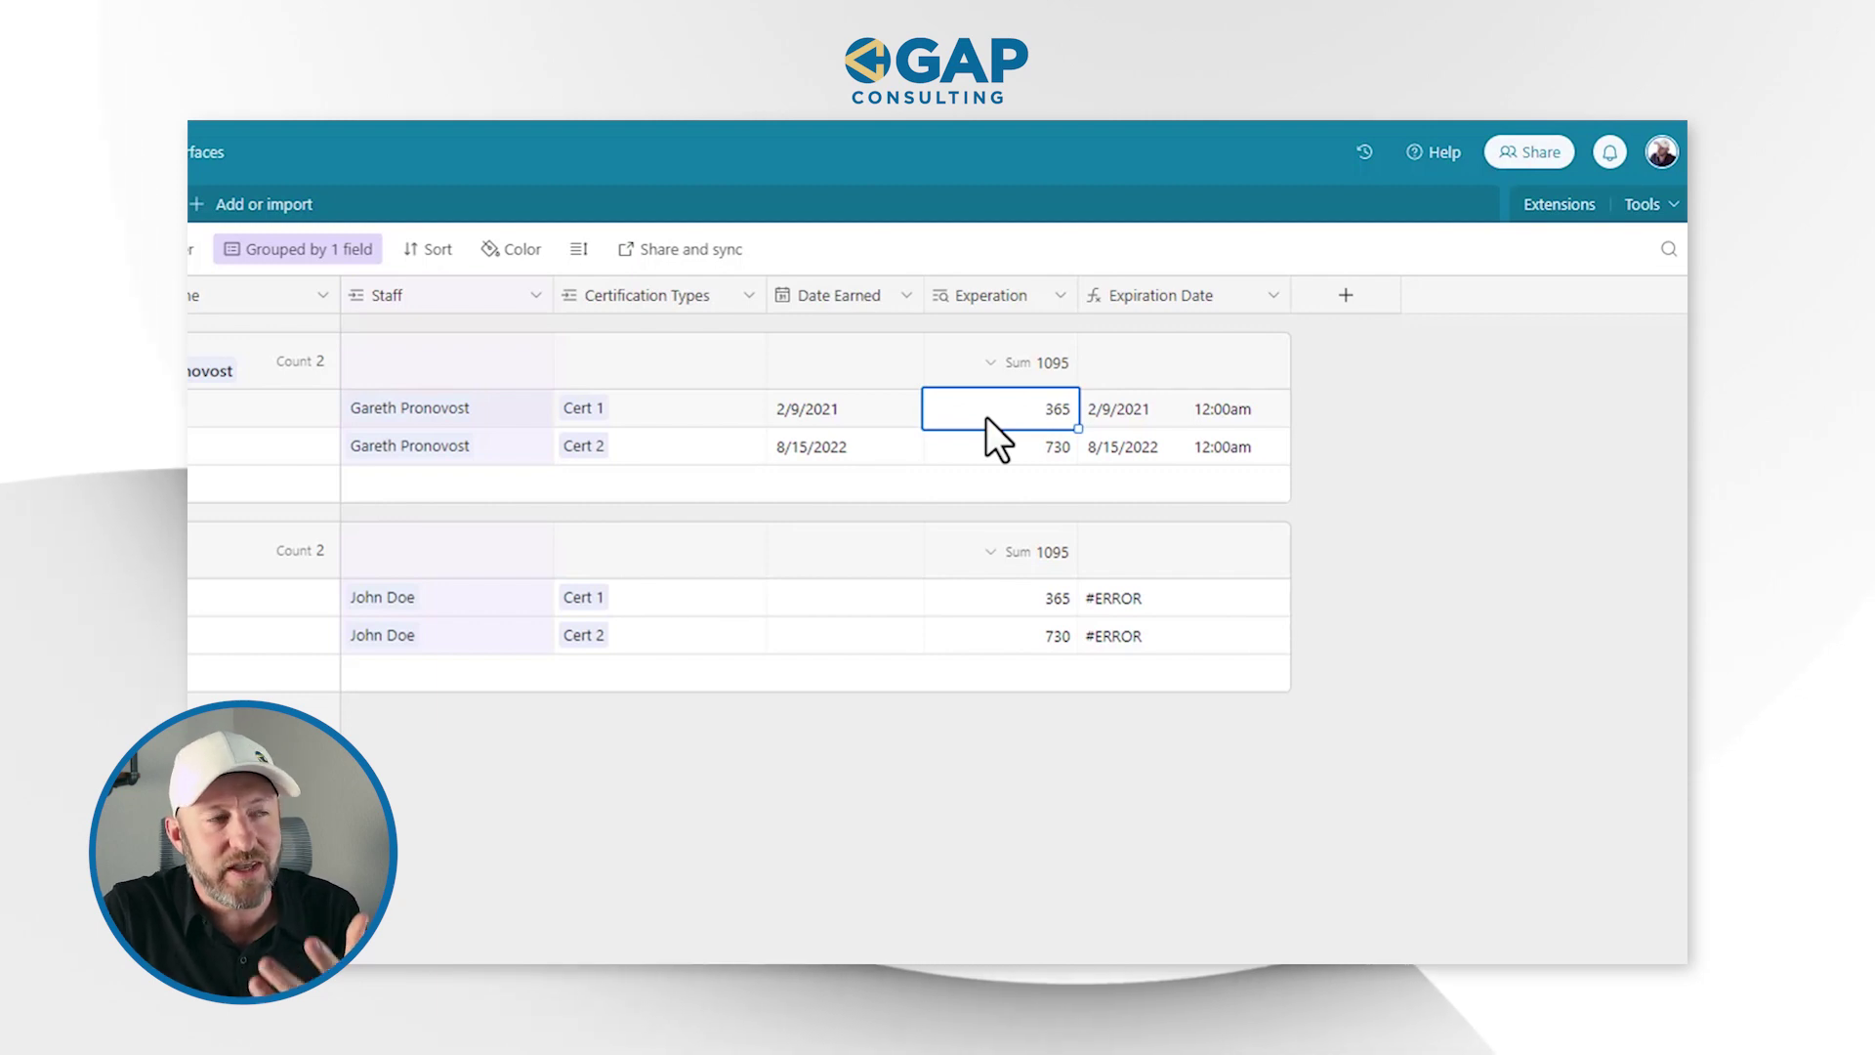
double_click(1182, 296)
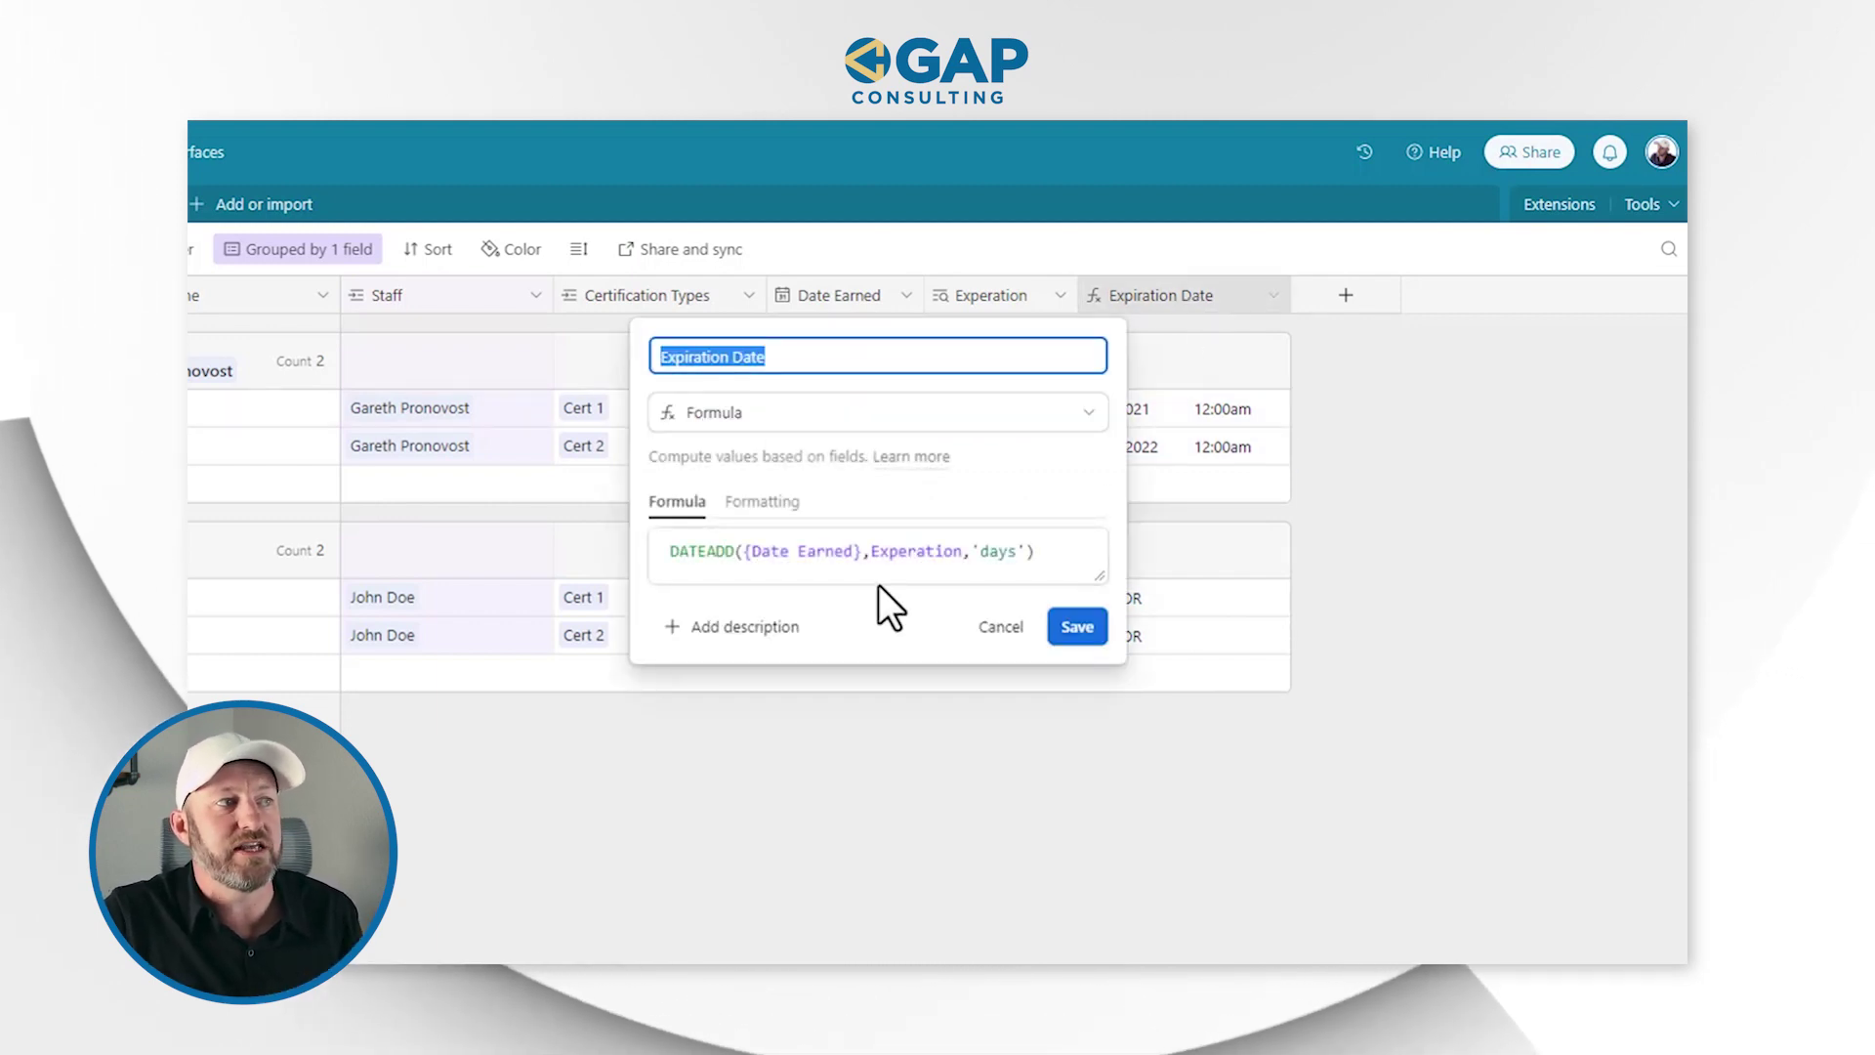
left_click_drag(871, 553, 965, 555)
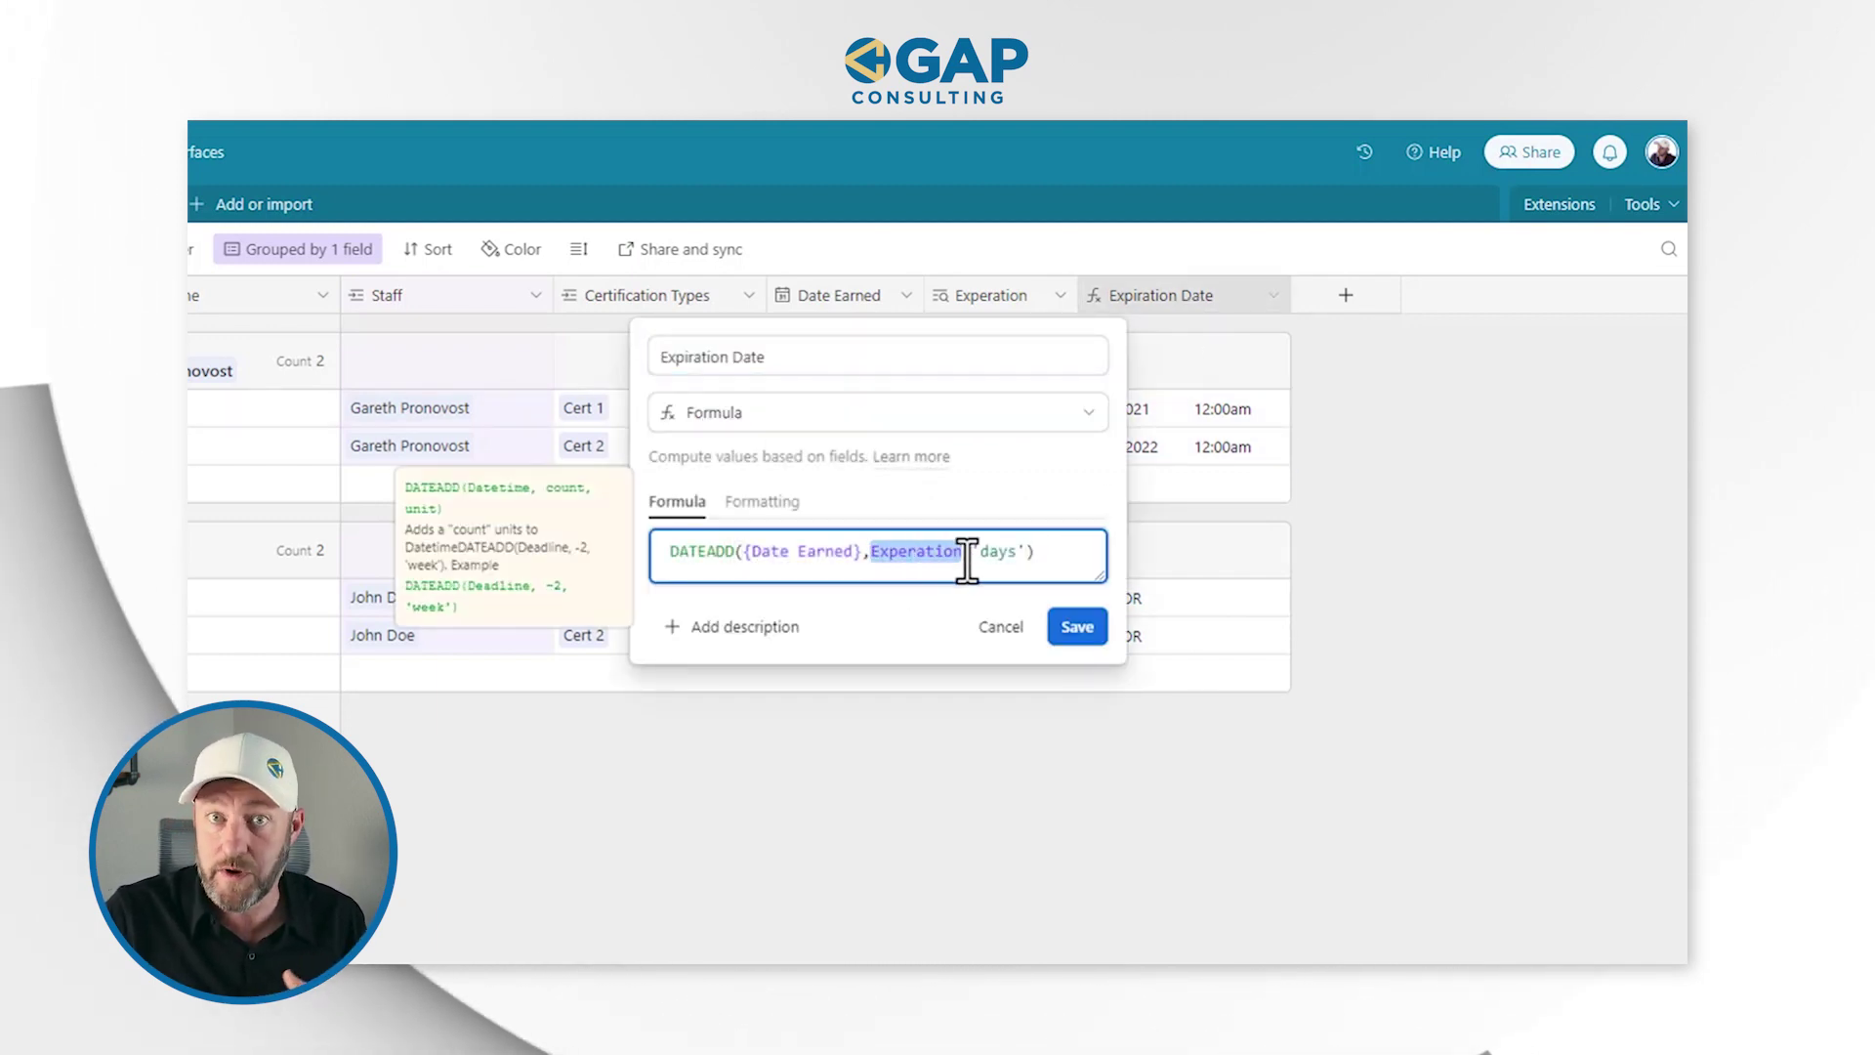
key("Left")
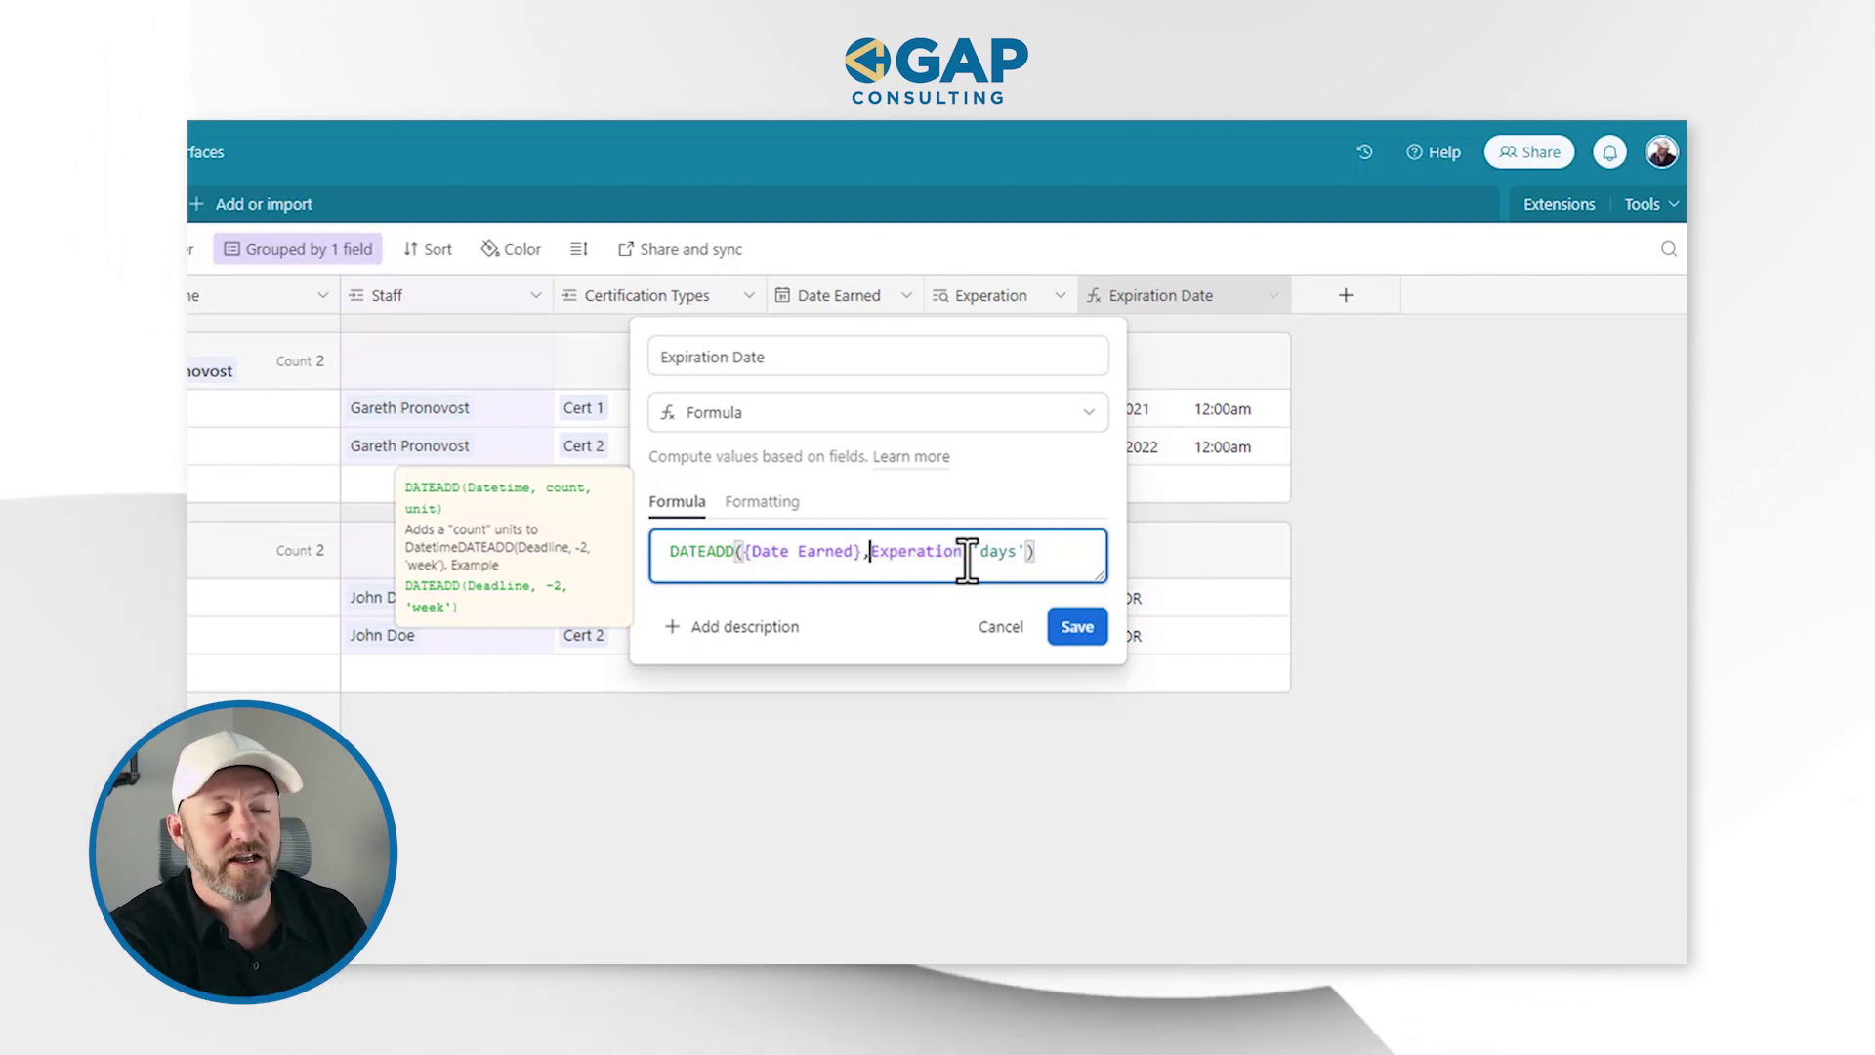
type("concat")
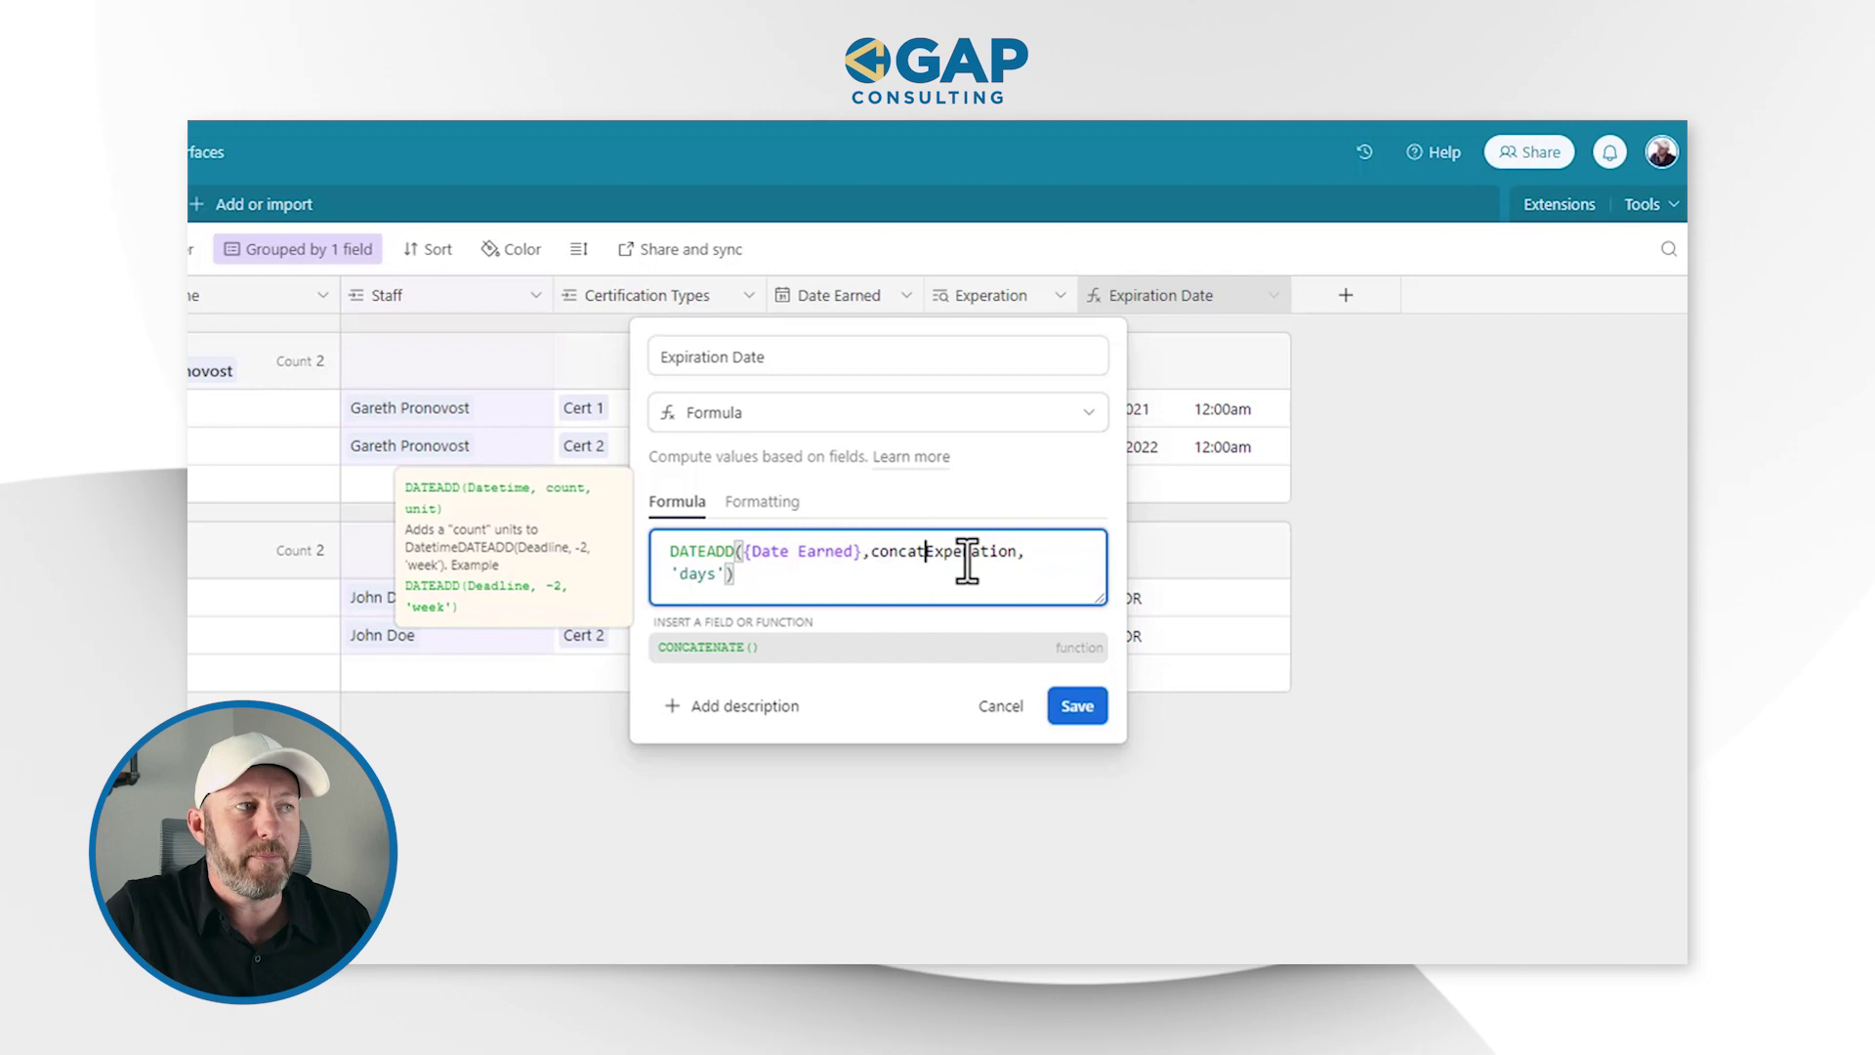
left_click(899, 650)
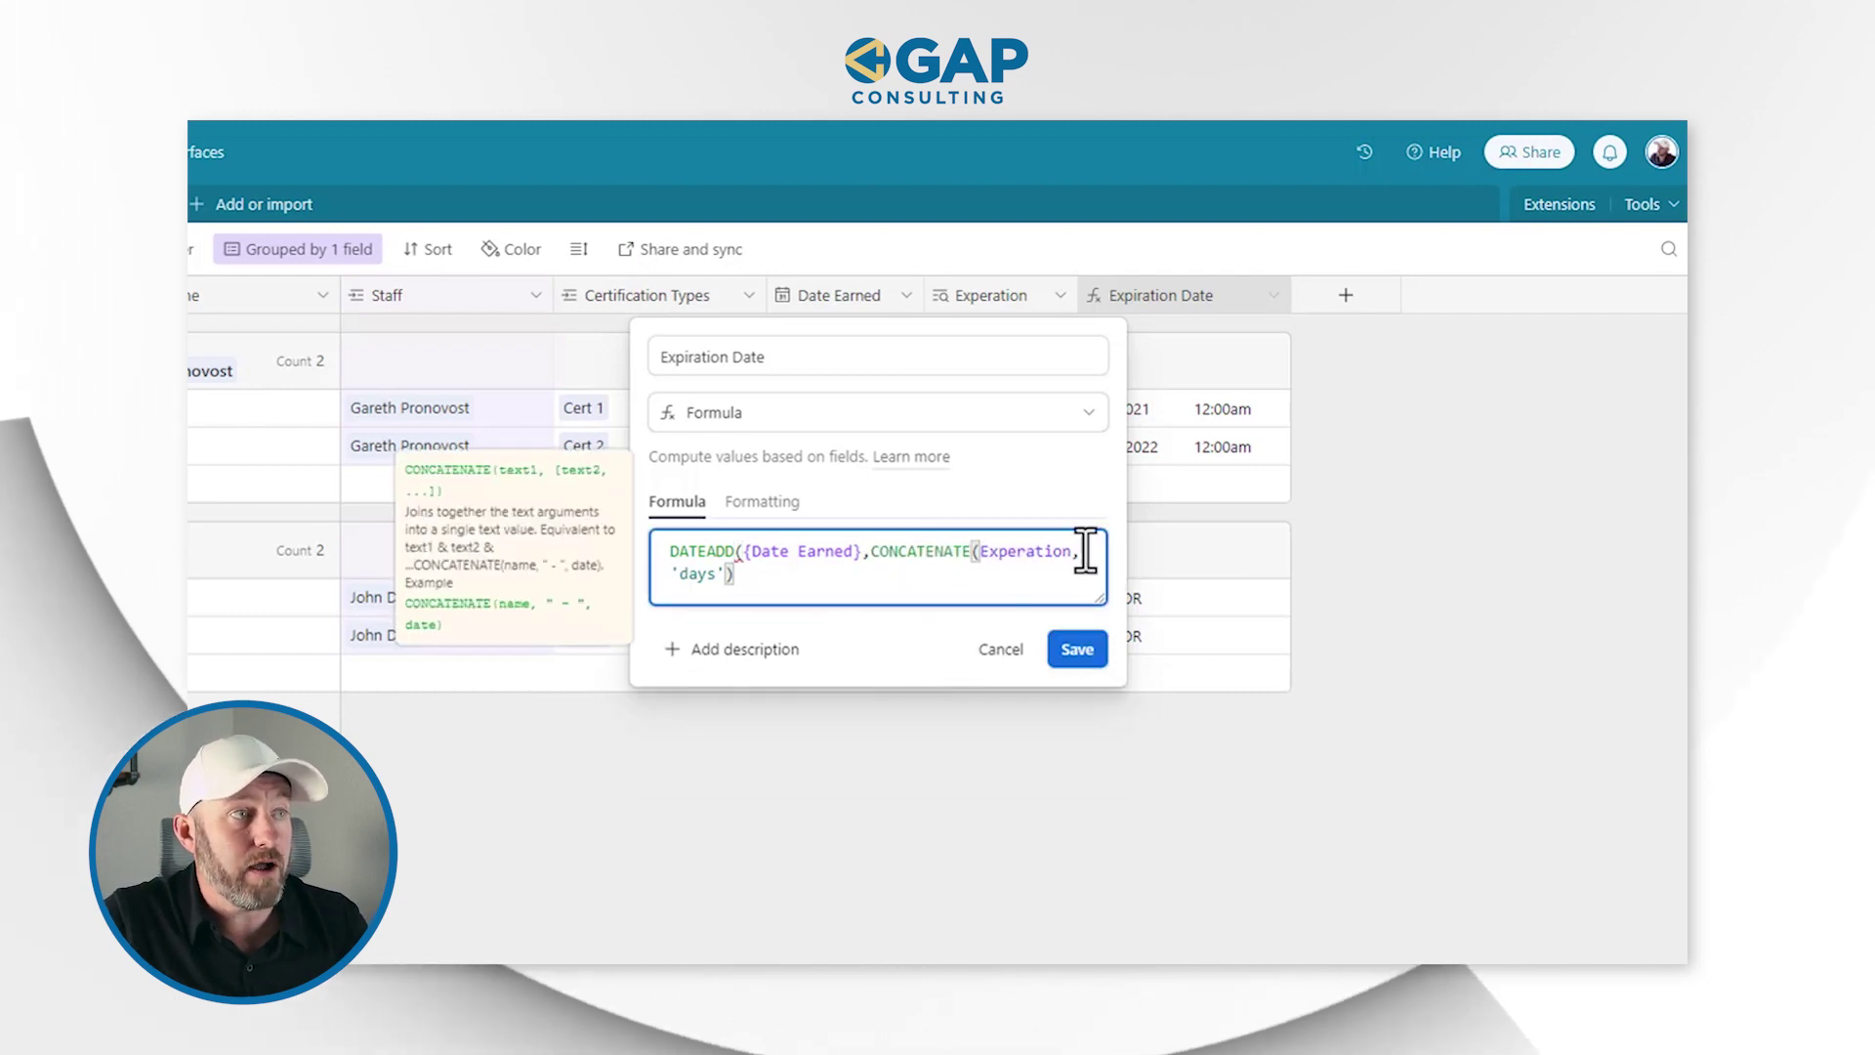
type(")")
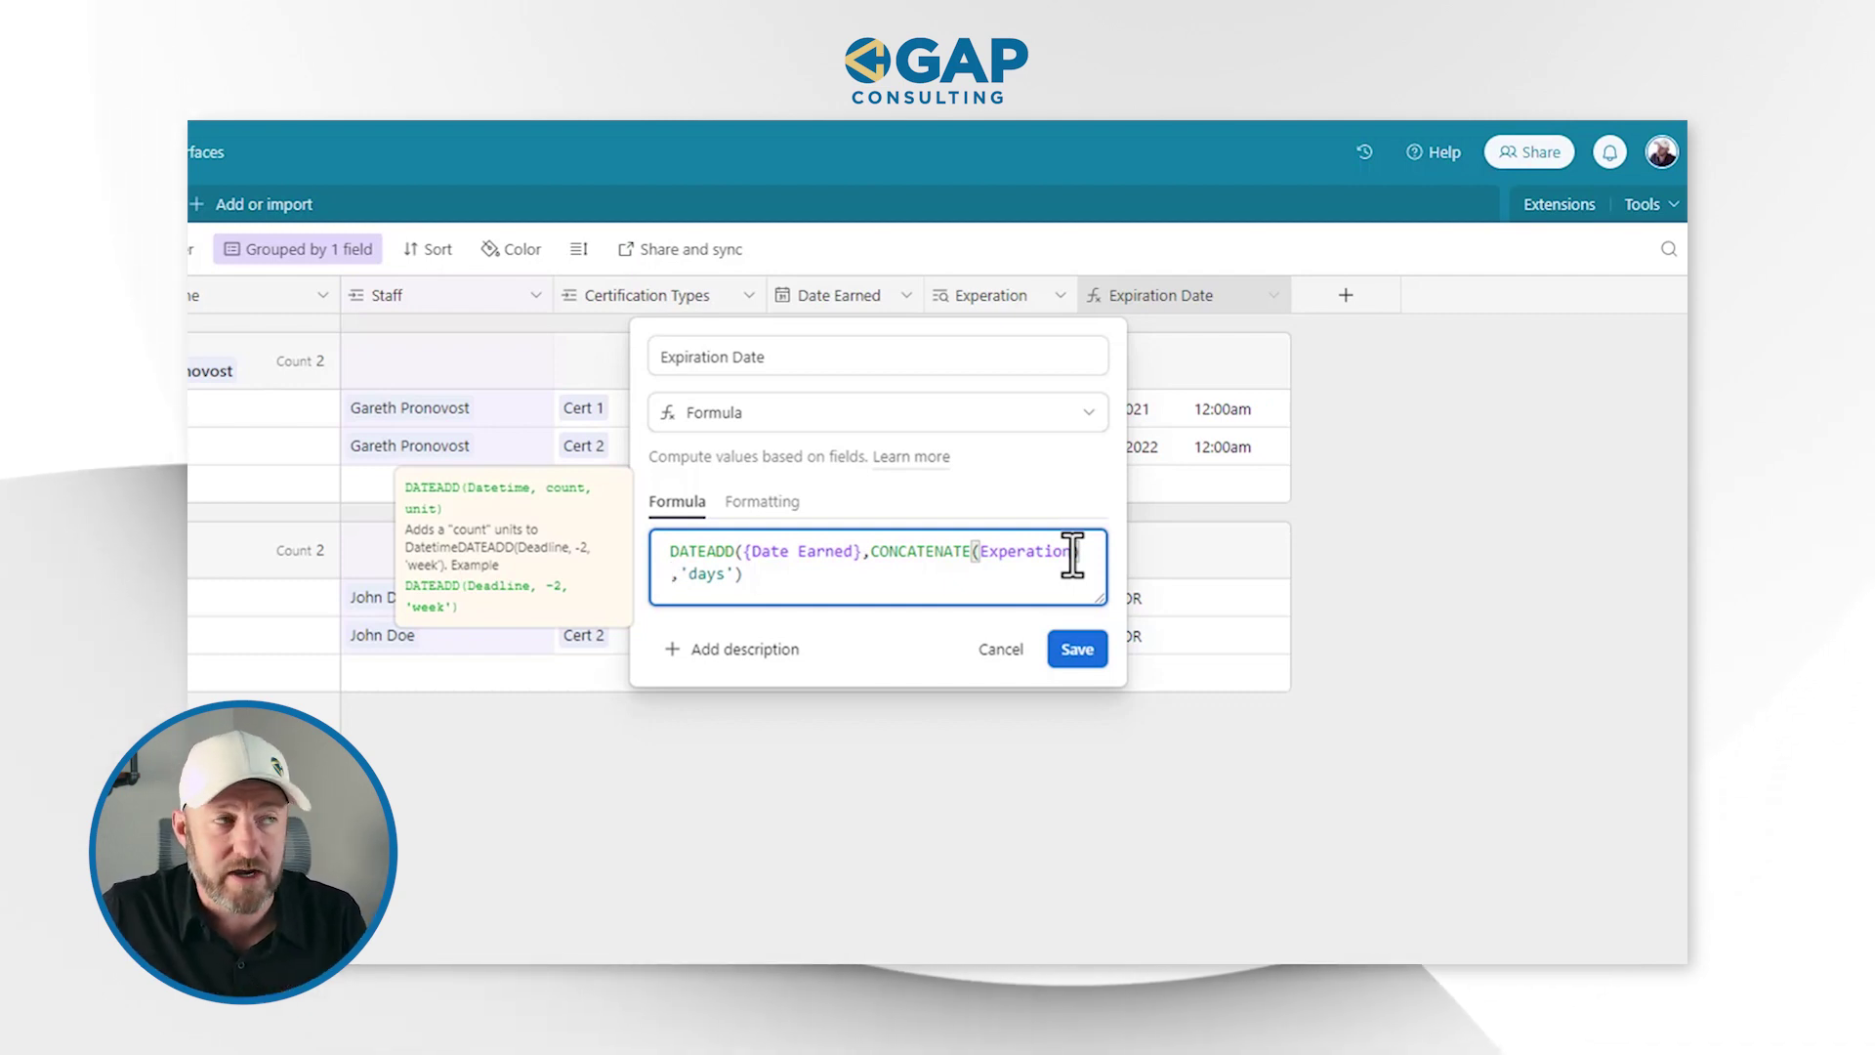
- Wrap CONCATENATE(Experation) in value() so the formula reads DATEADD({Date Earned},value(CONCATENATE(Experation)),'days')
left_click(872, 552)
type("value(")
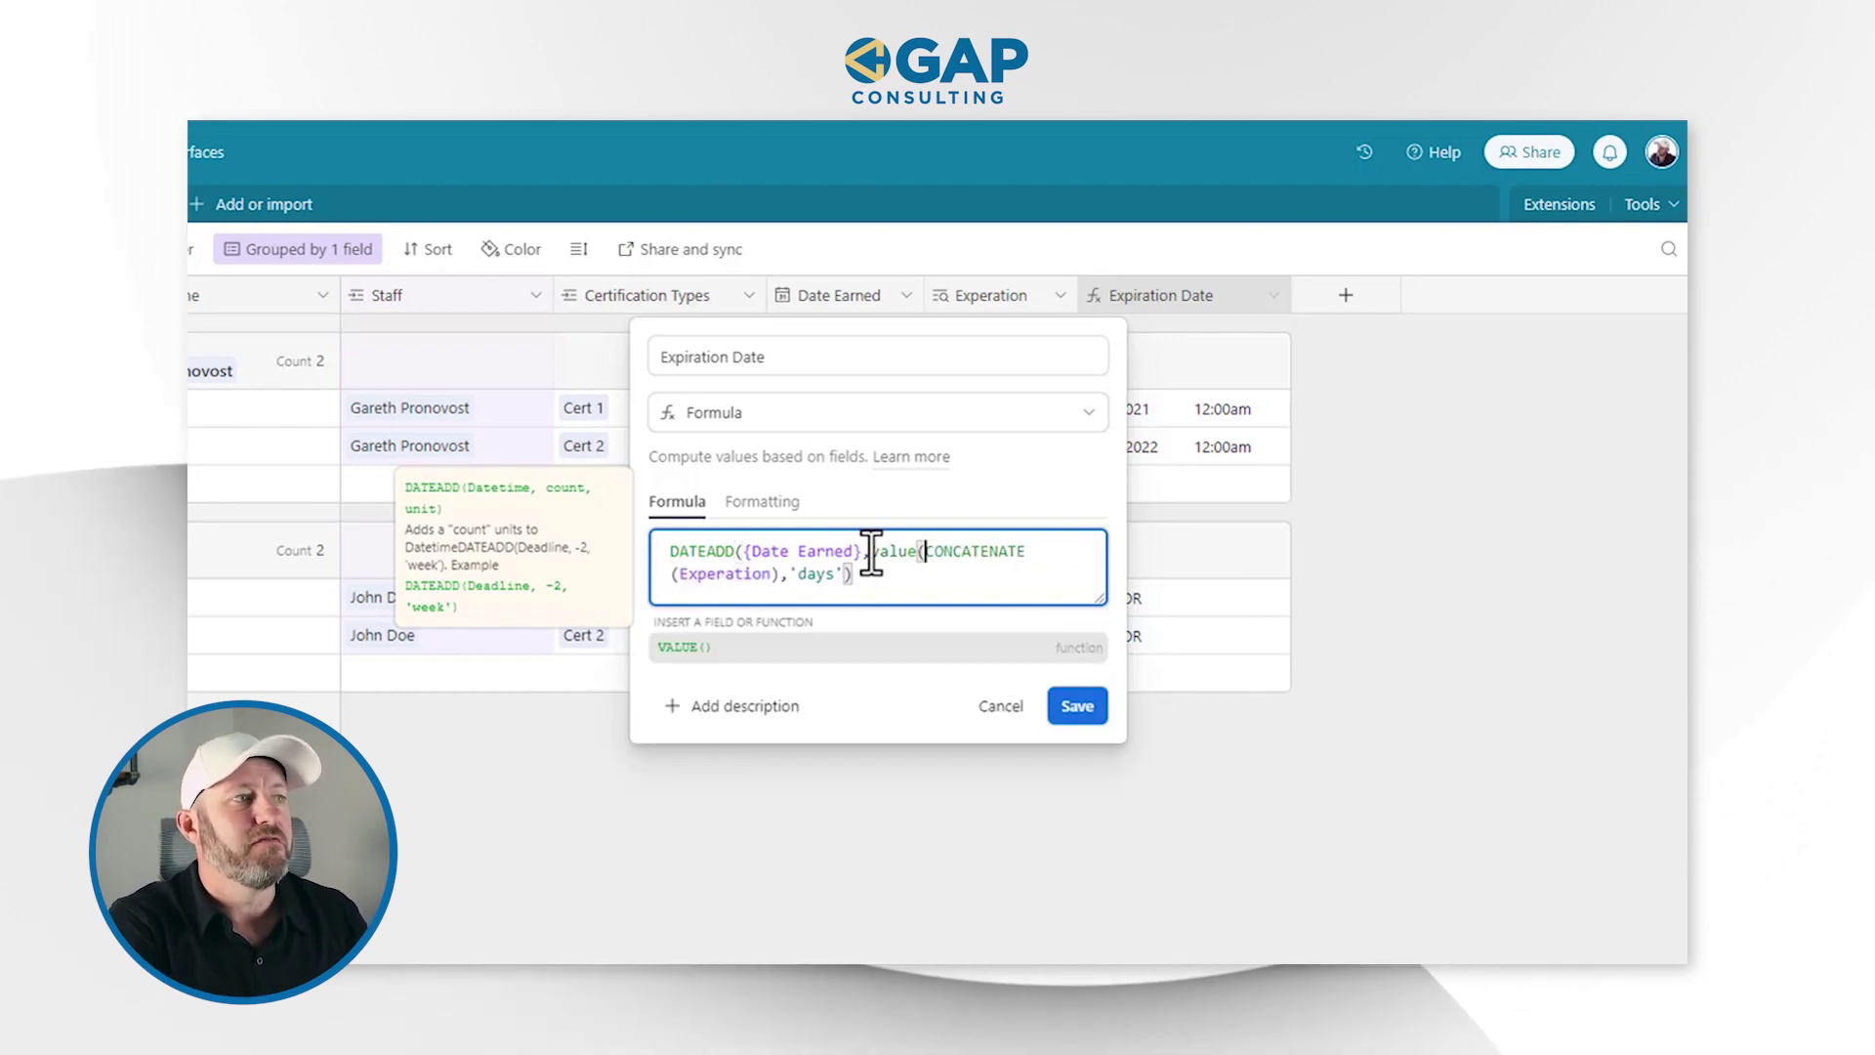
left_click(777, 574)
type(")")
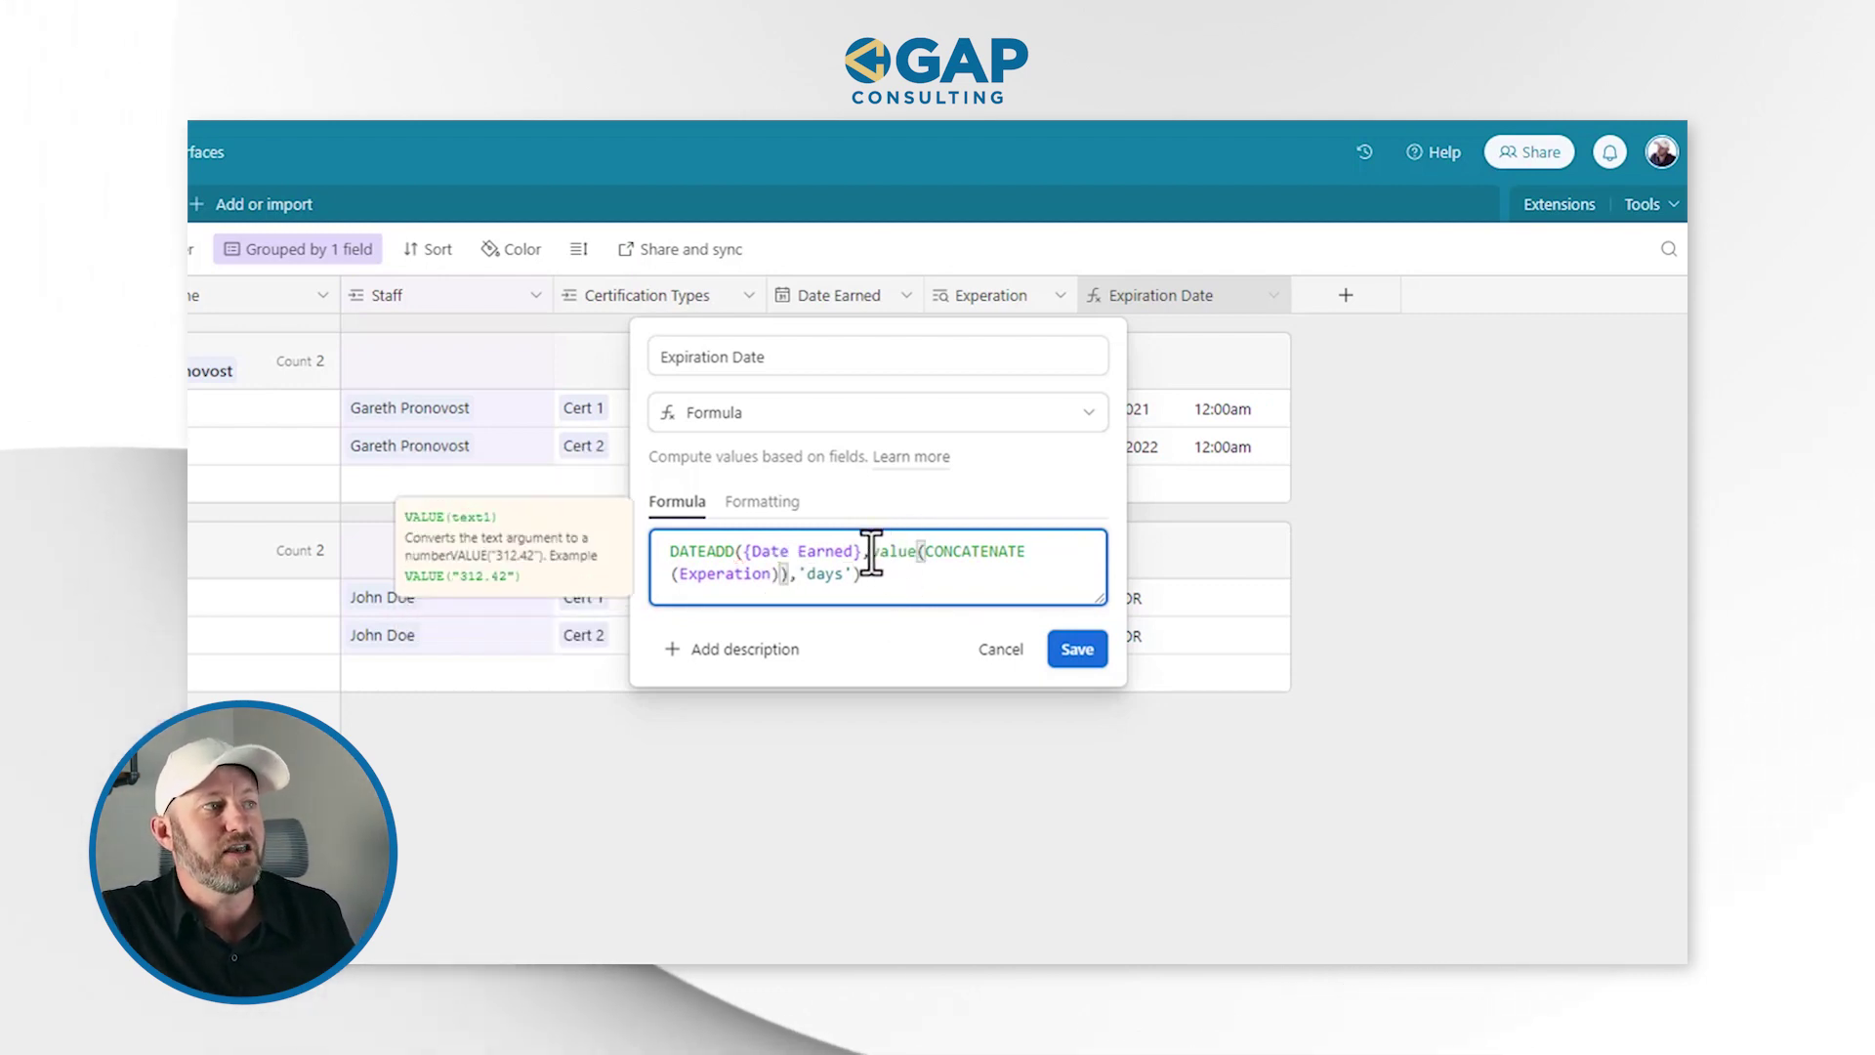
left_click_drag(868, 550, 813, 591)
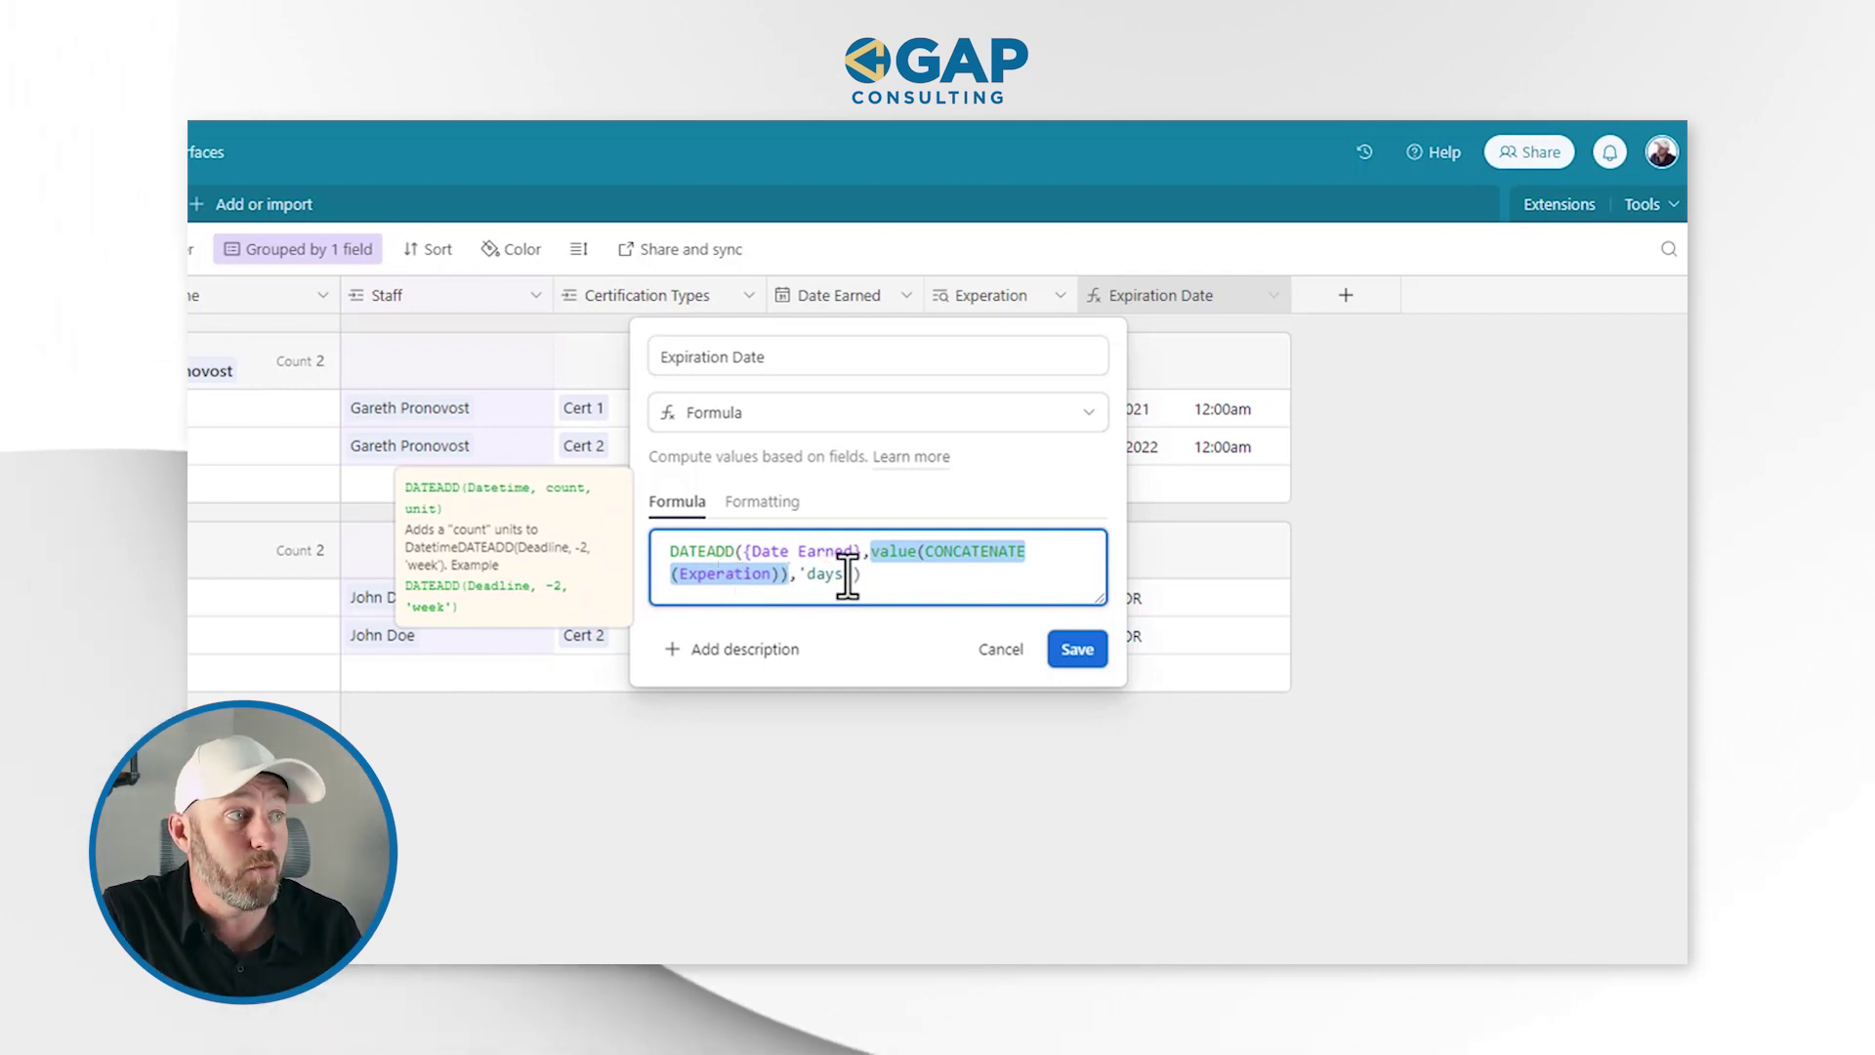
- Save the edited Expiration Date formula and check the first Cert 1 row's date against its Date Earned and Experation values
left_click(1076, 655)
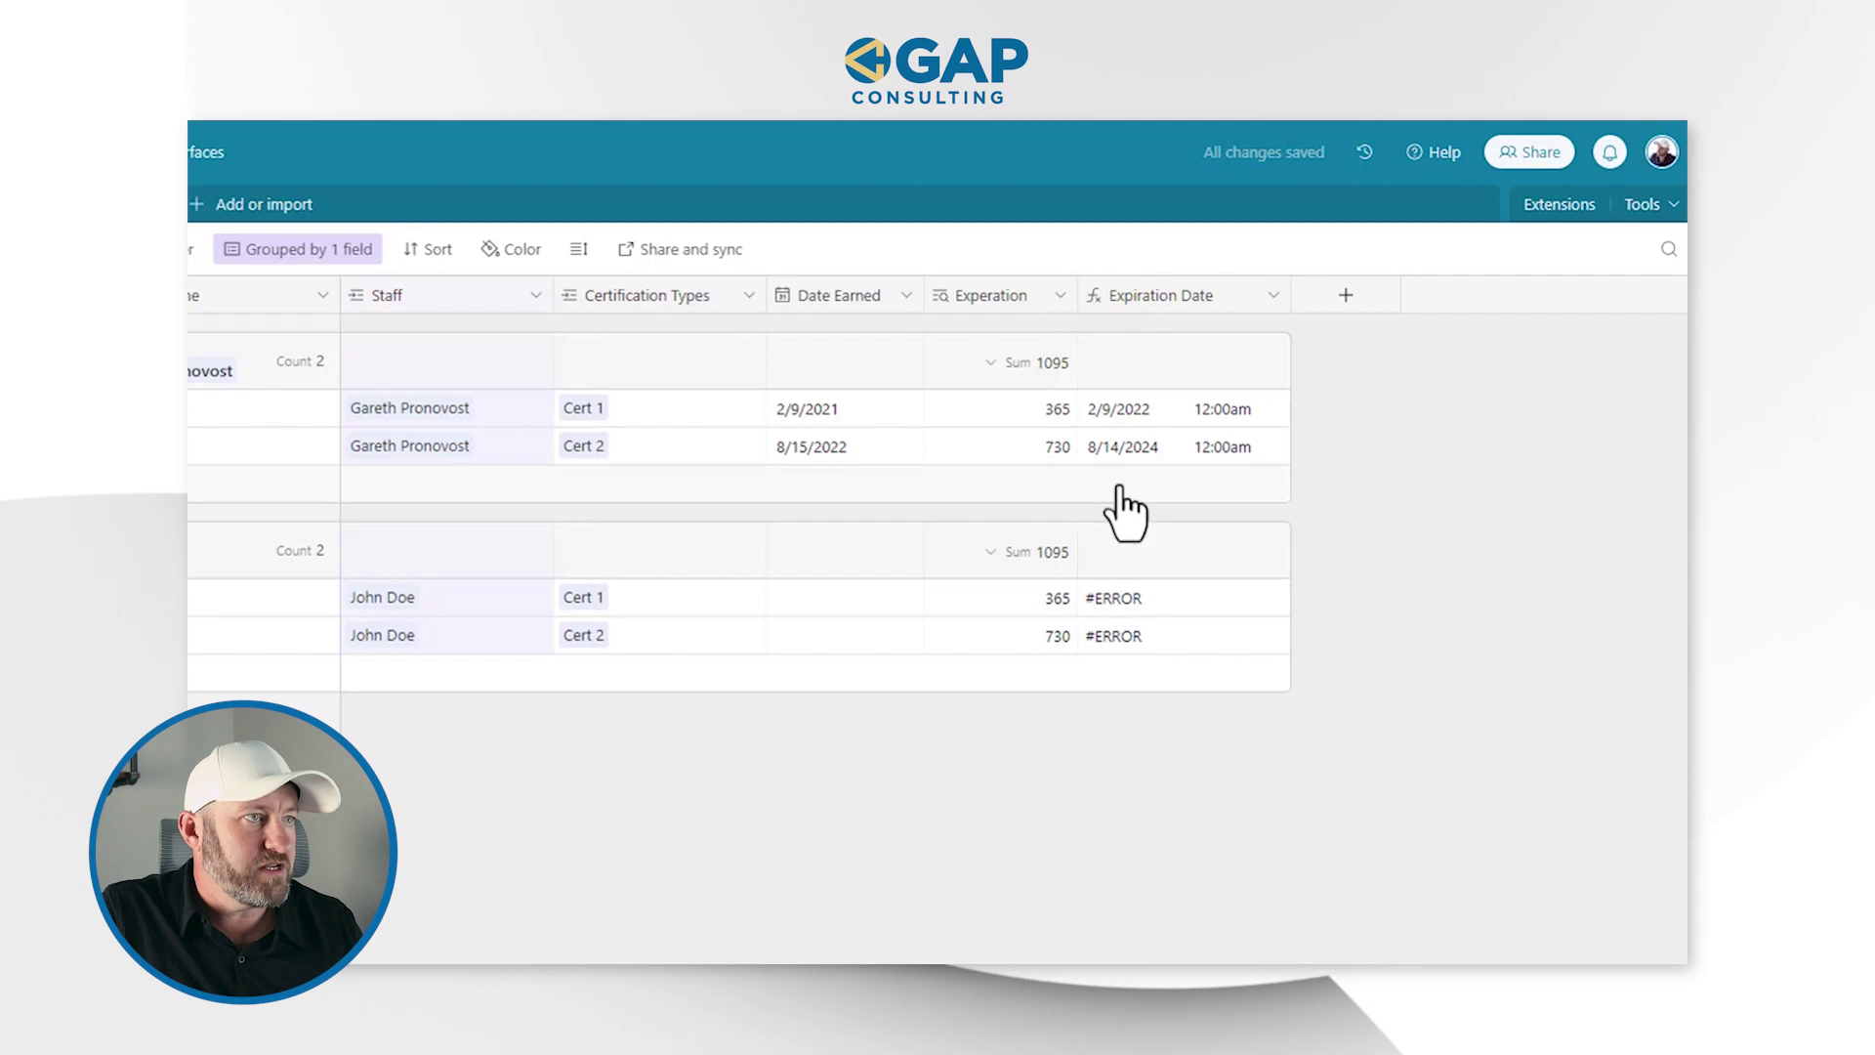
left_click(1131, 407)
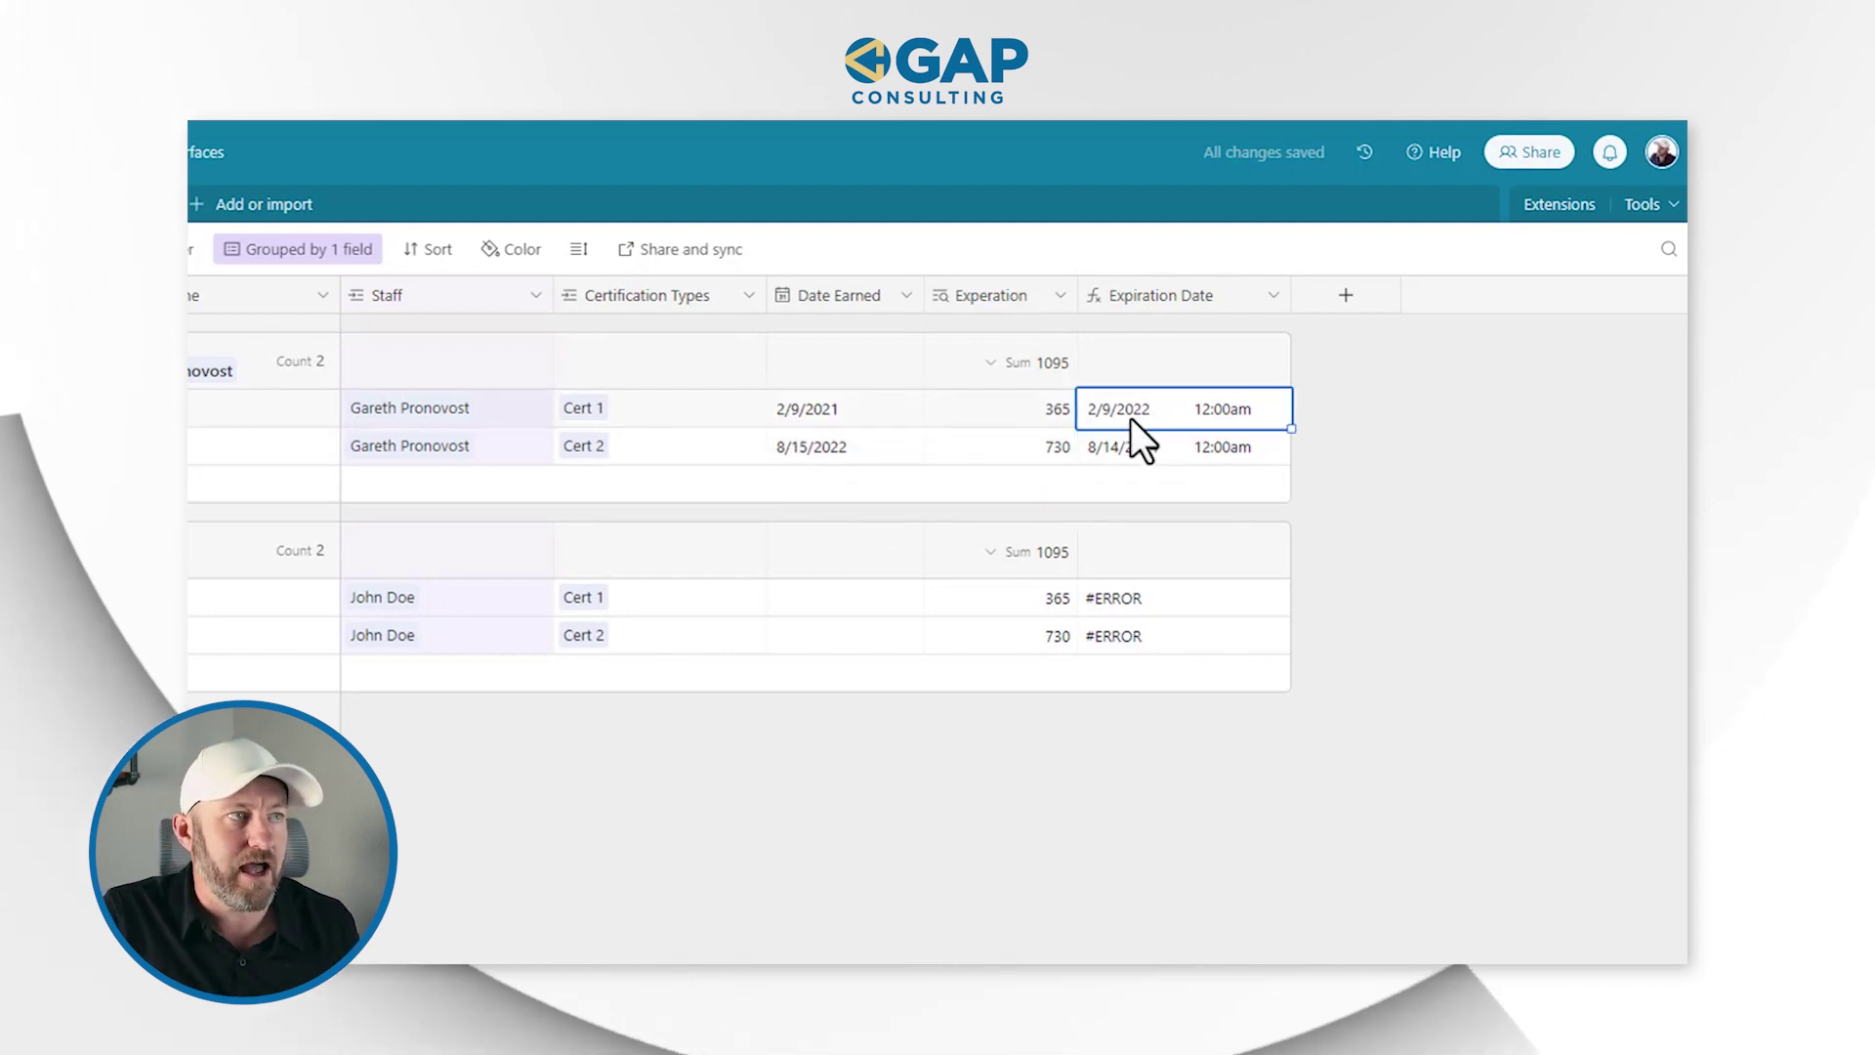
left_click(838, 410)
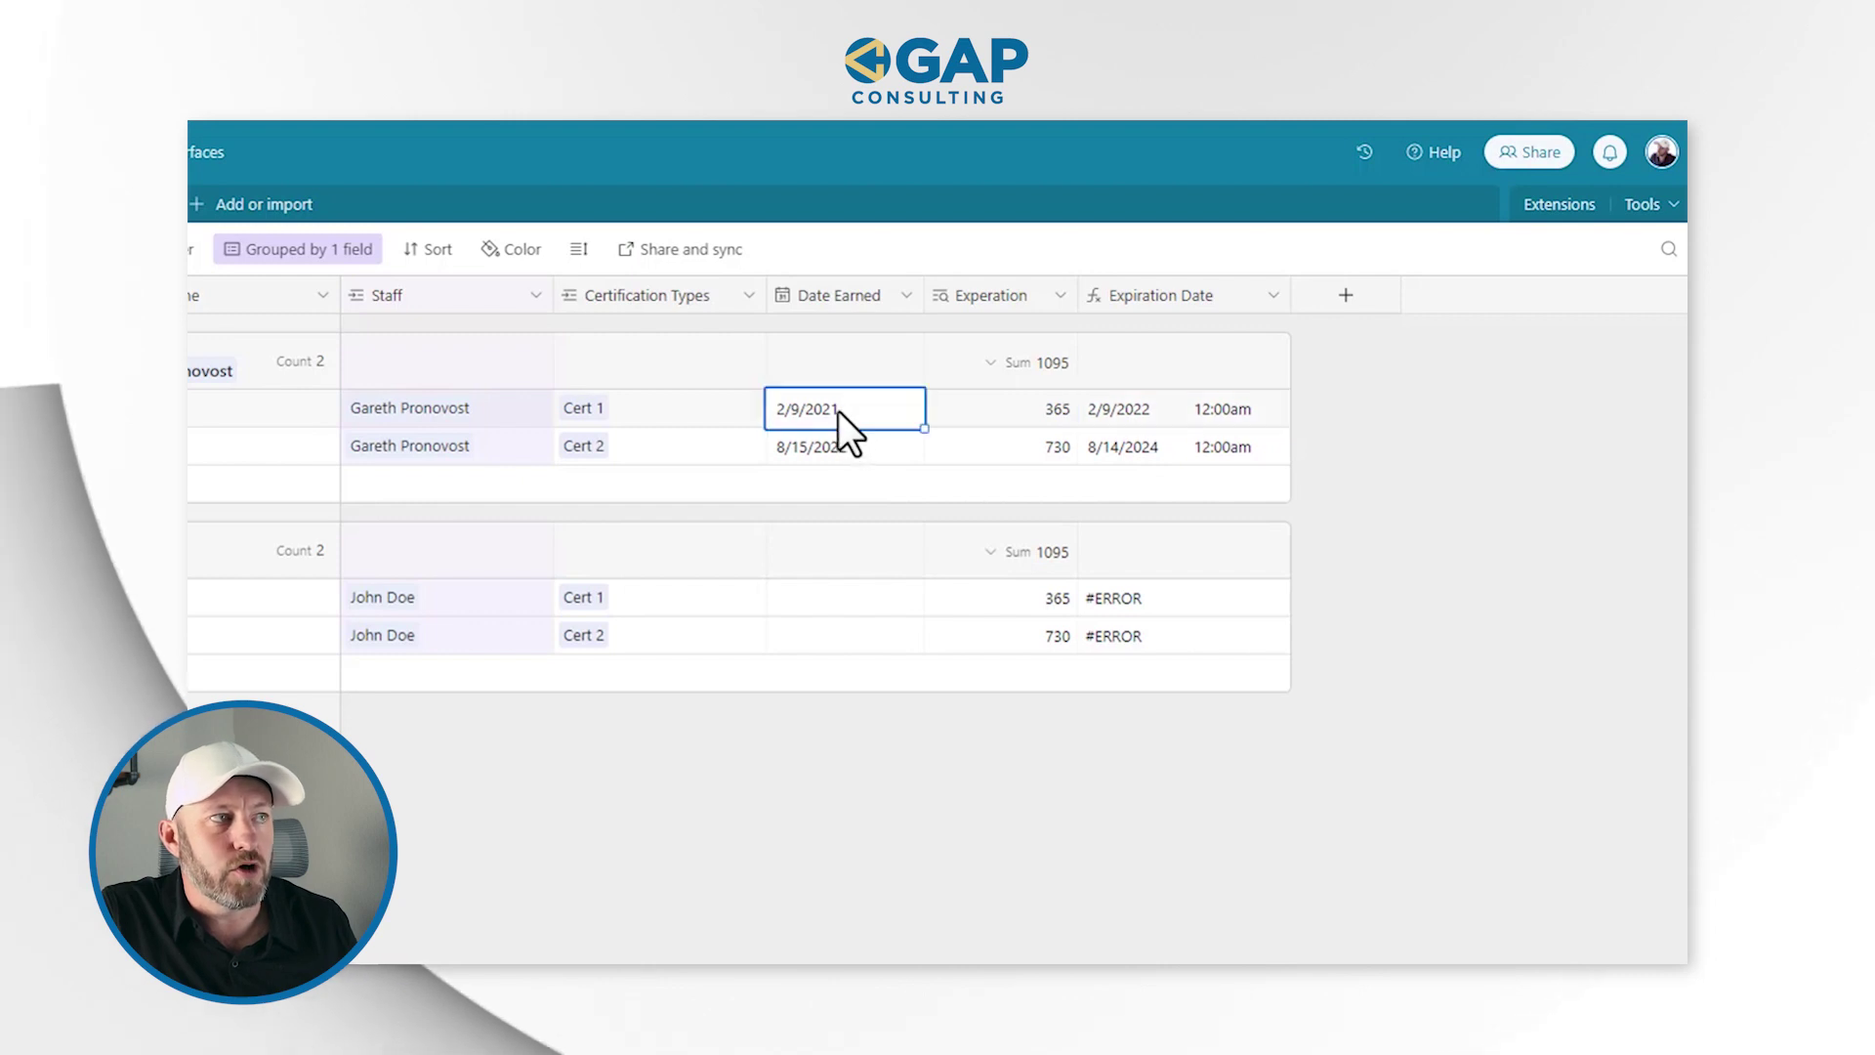
left_click(993, 410)
left_click(1125, 413)
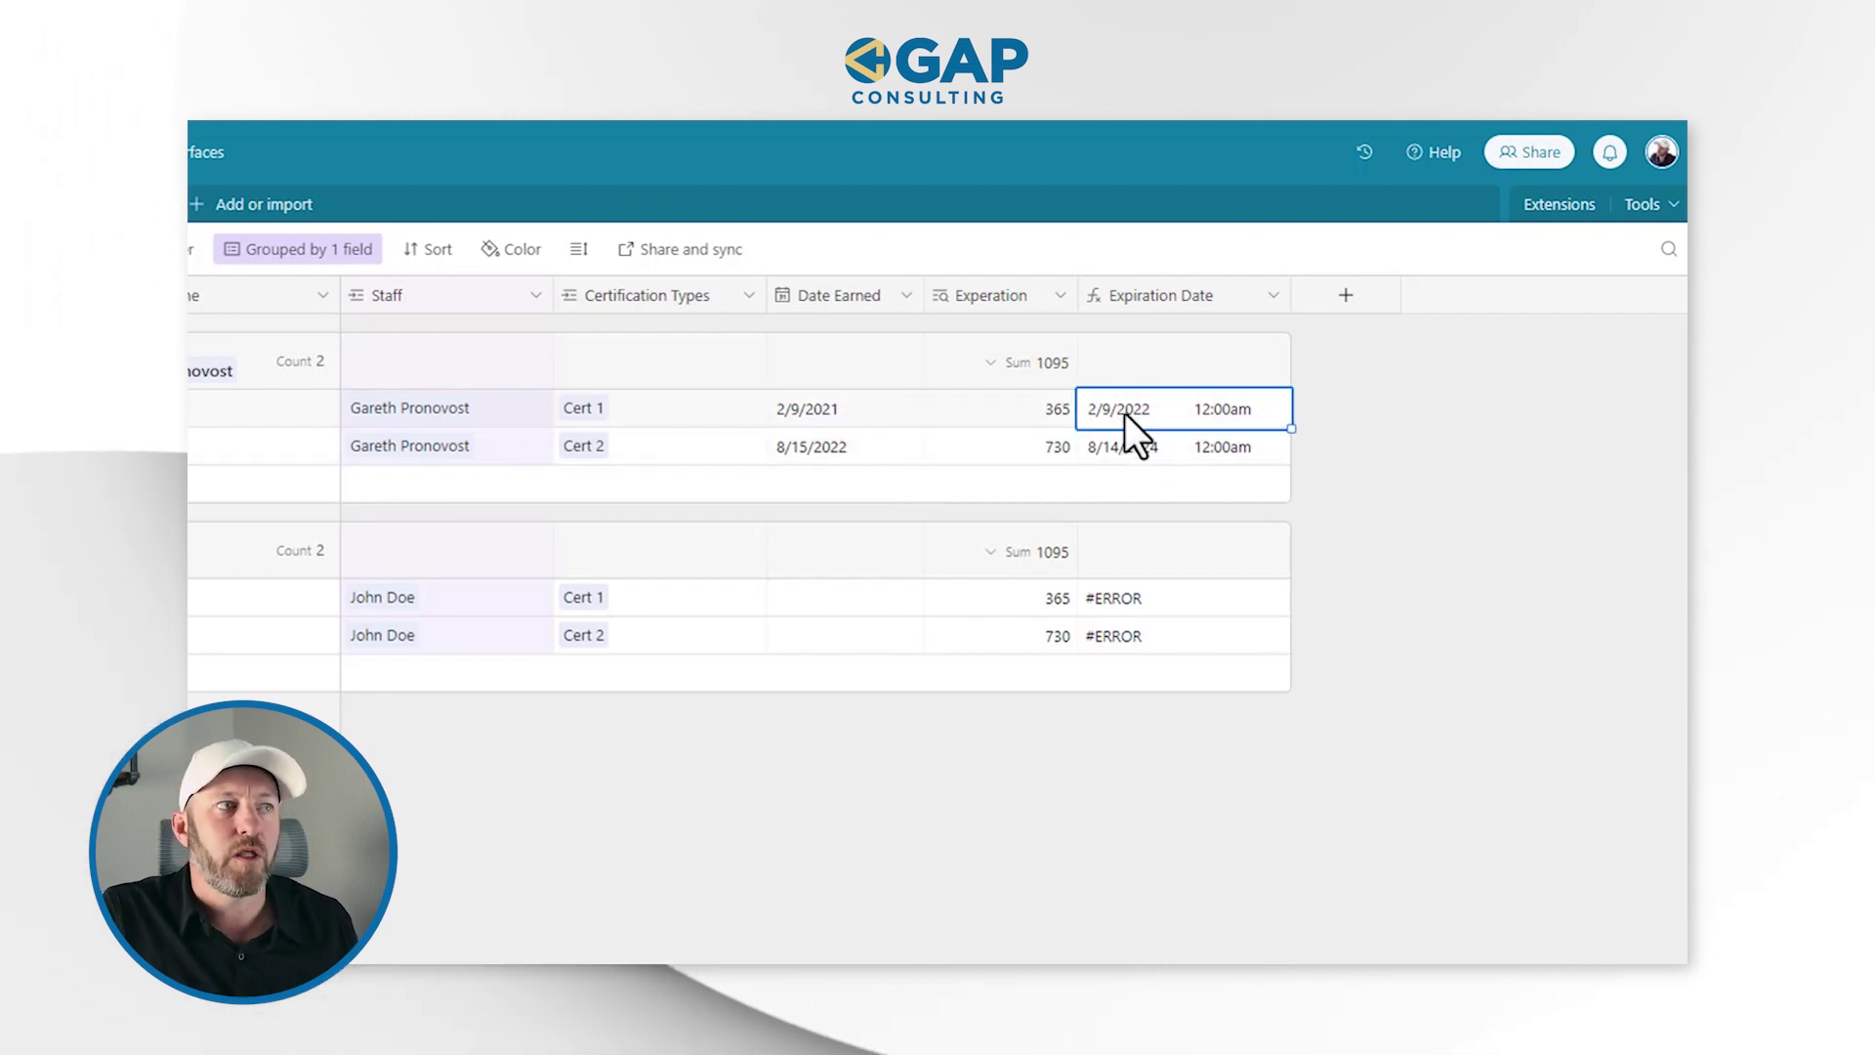
- Turn off Include time in the Expiration Date field's formatting, save it, and check the dates in the first staff group
double_click(1152, 295)
left_click(782, 501)
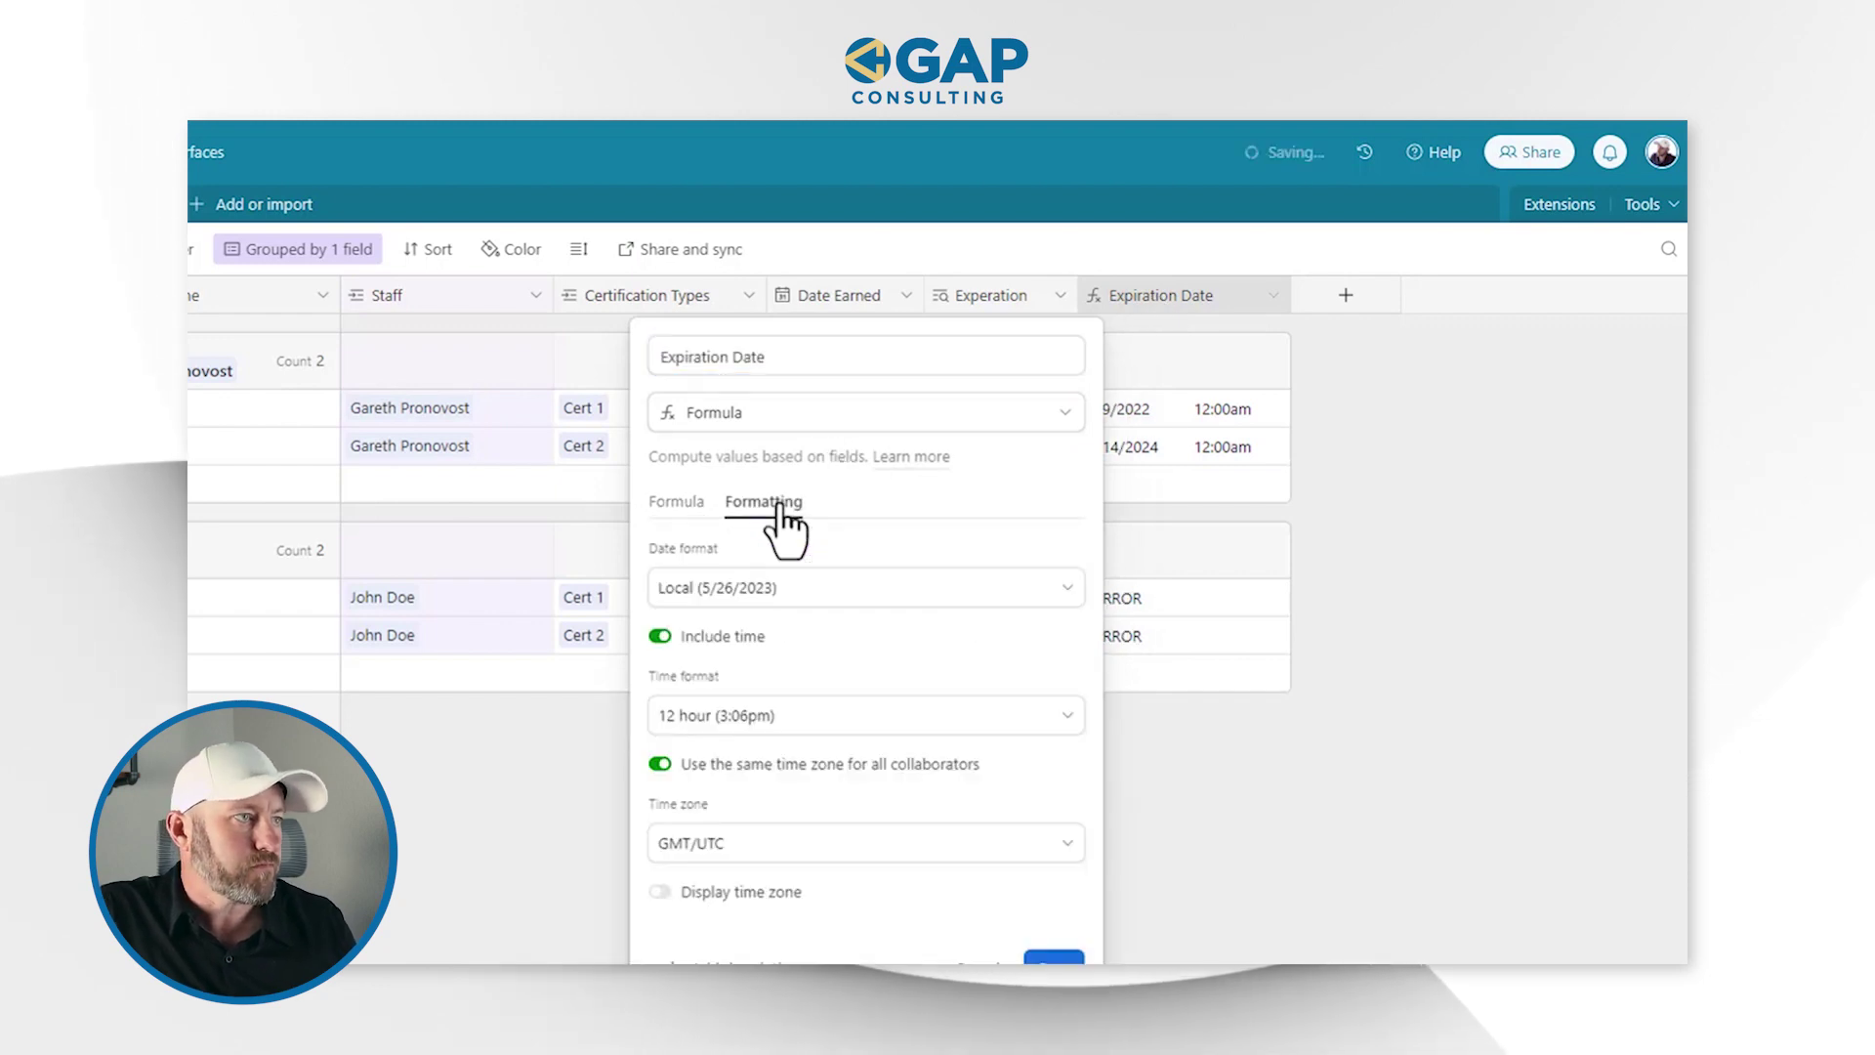
left_click(695, 638)
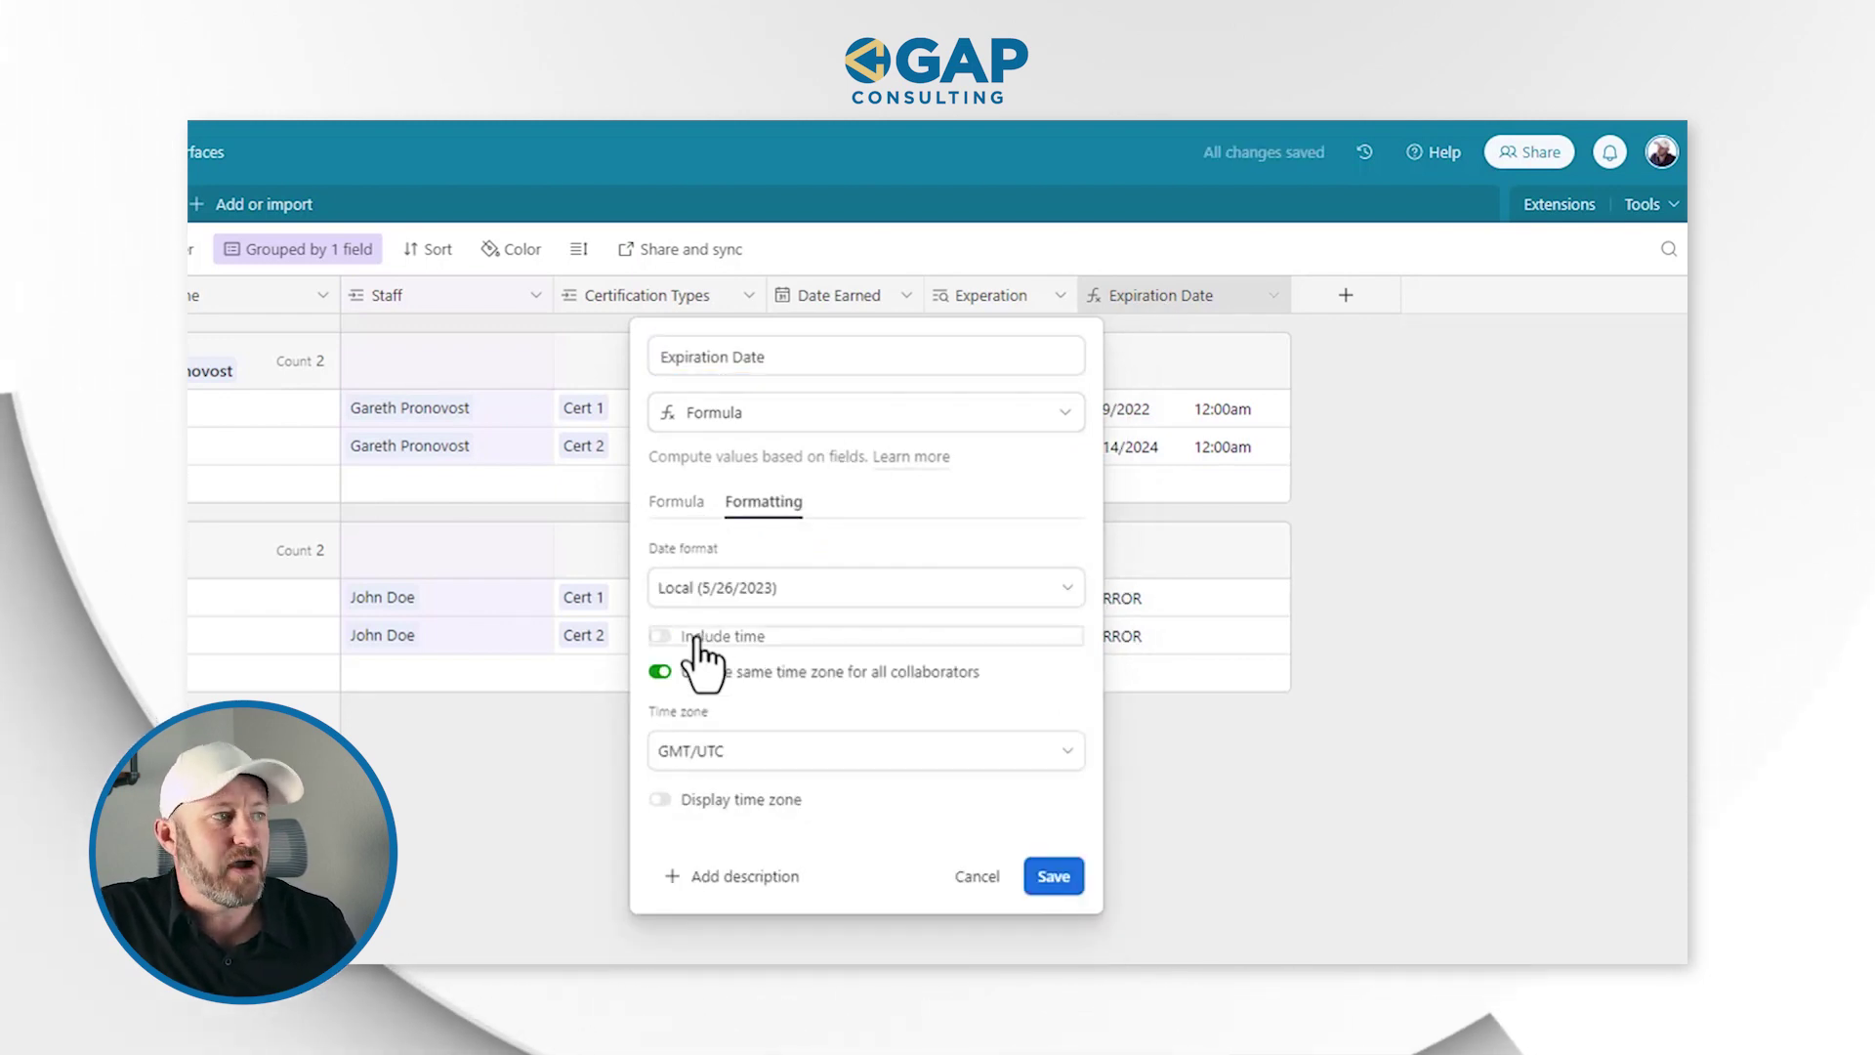
left_click(1053, 876)
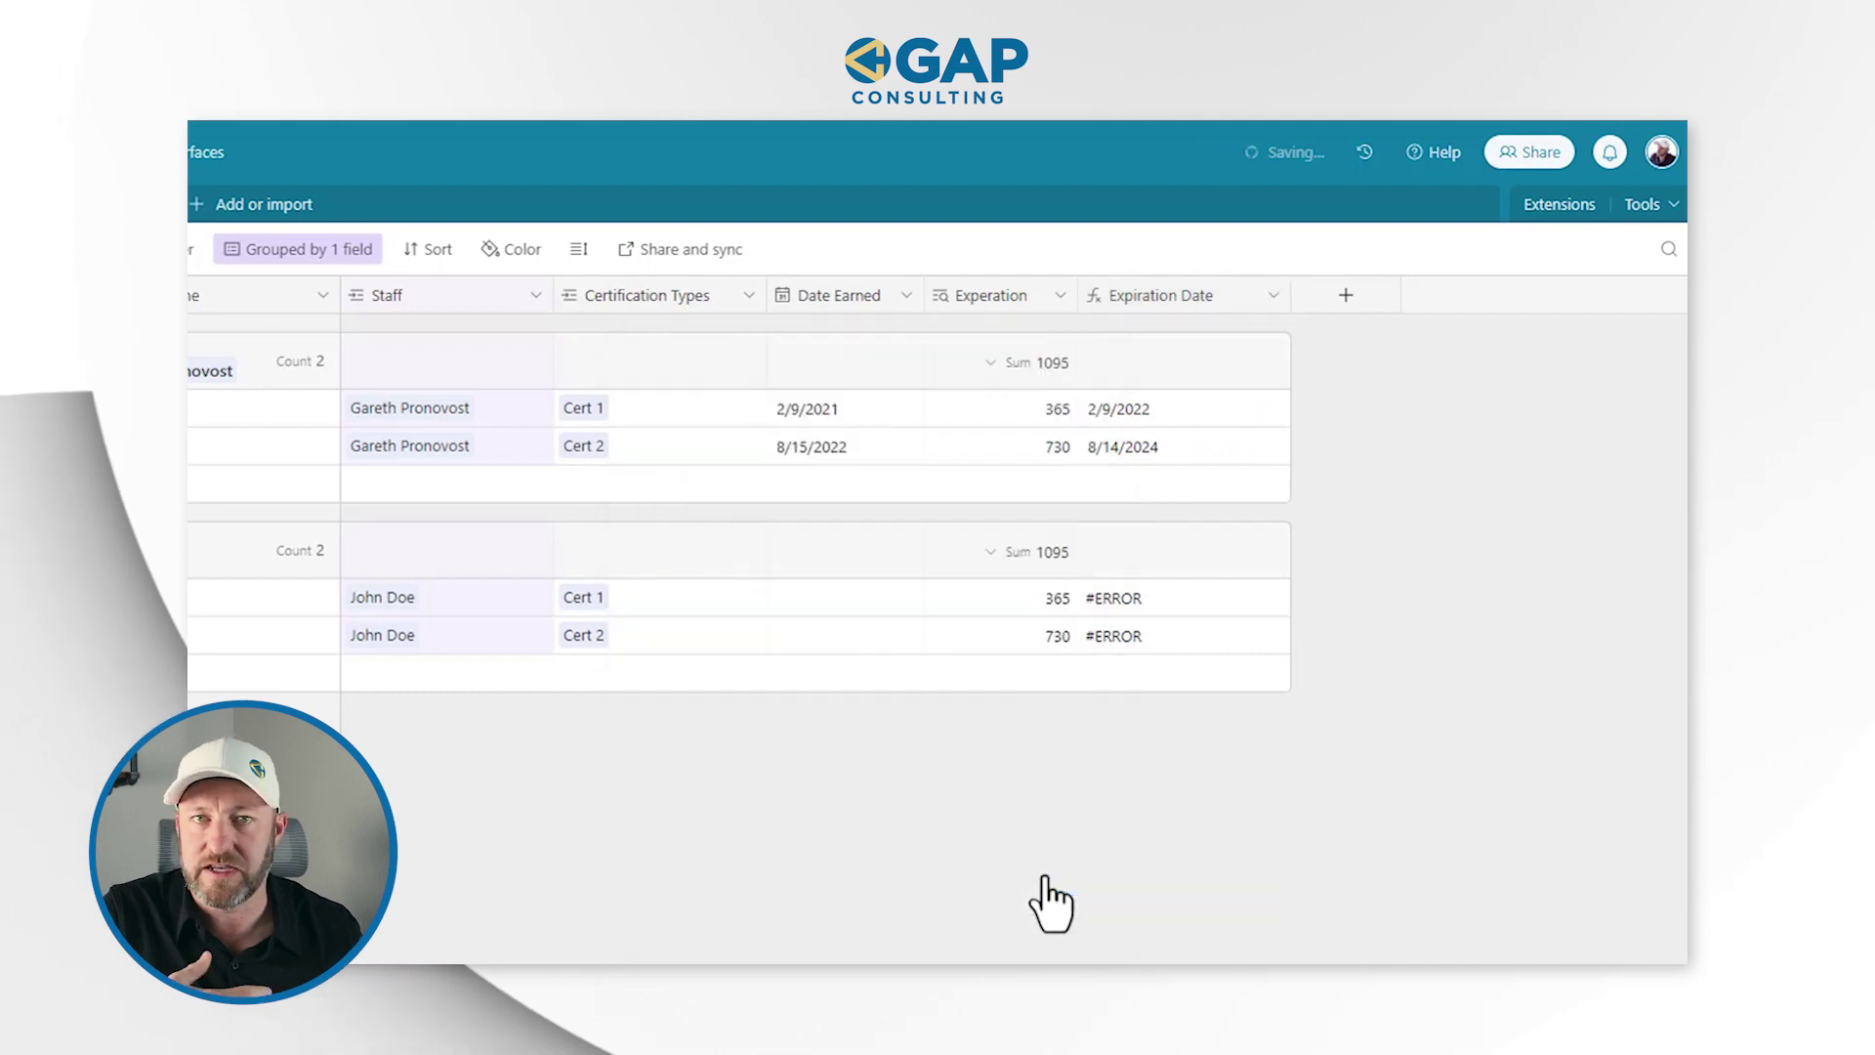
left_click(882, 445)
left_click(1129, 455)
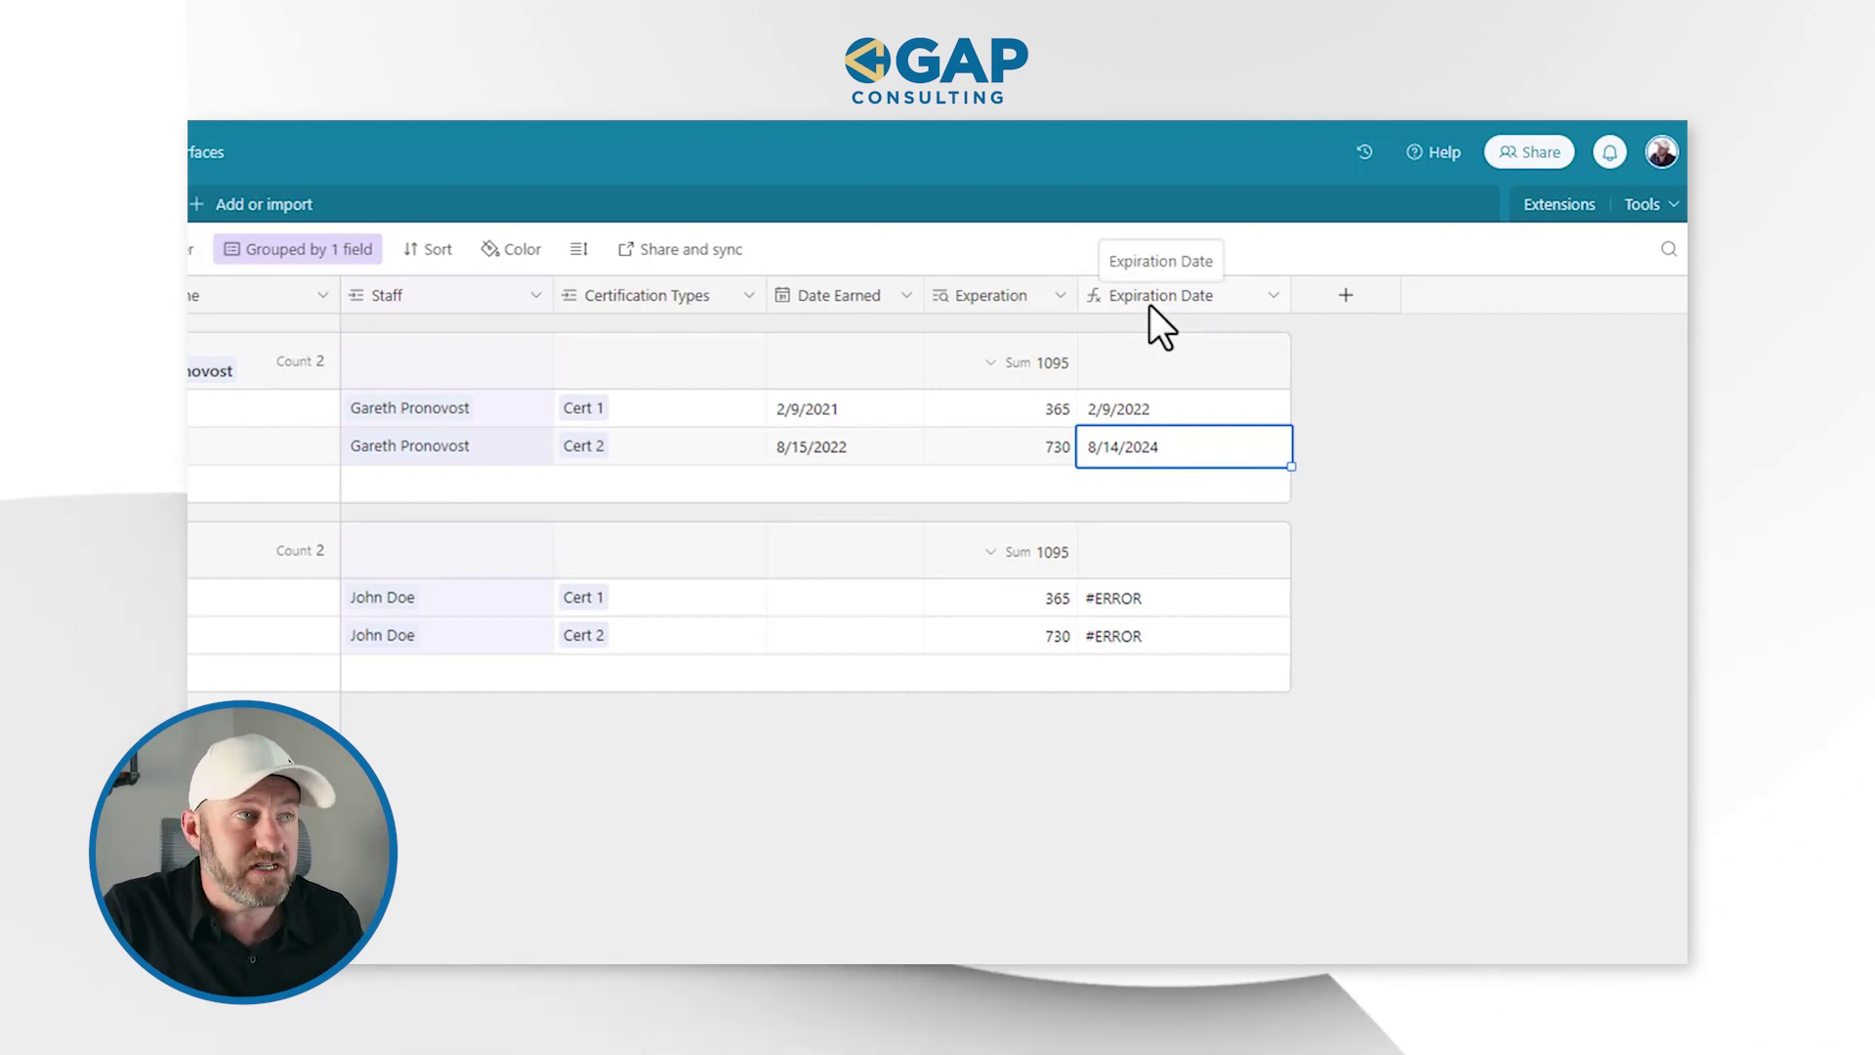
left_click(1158, 407)
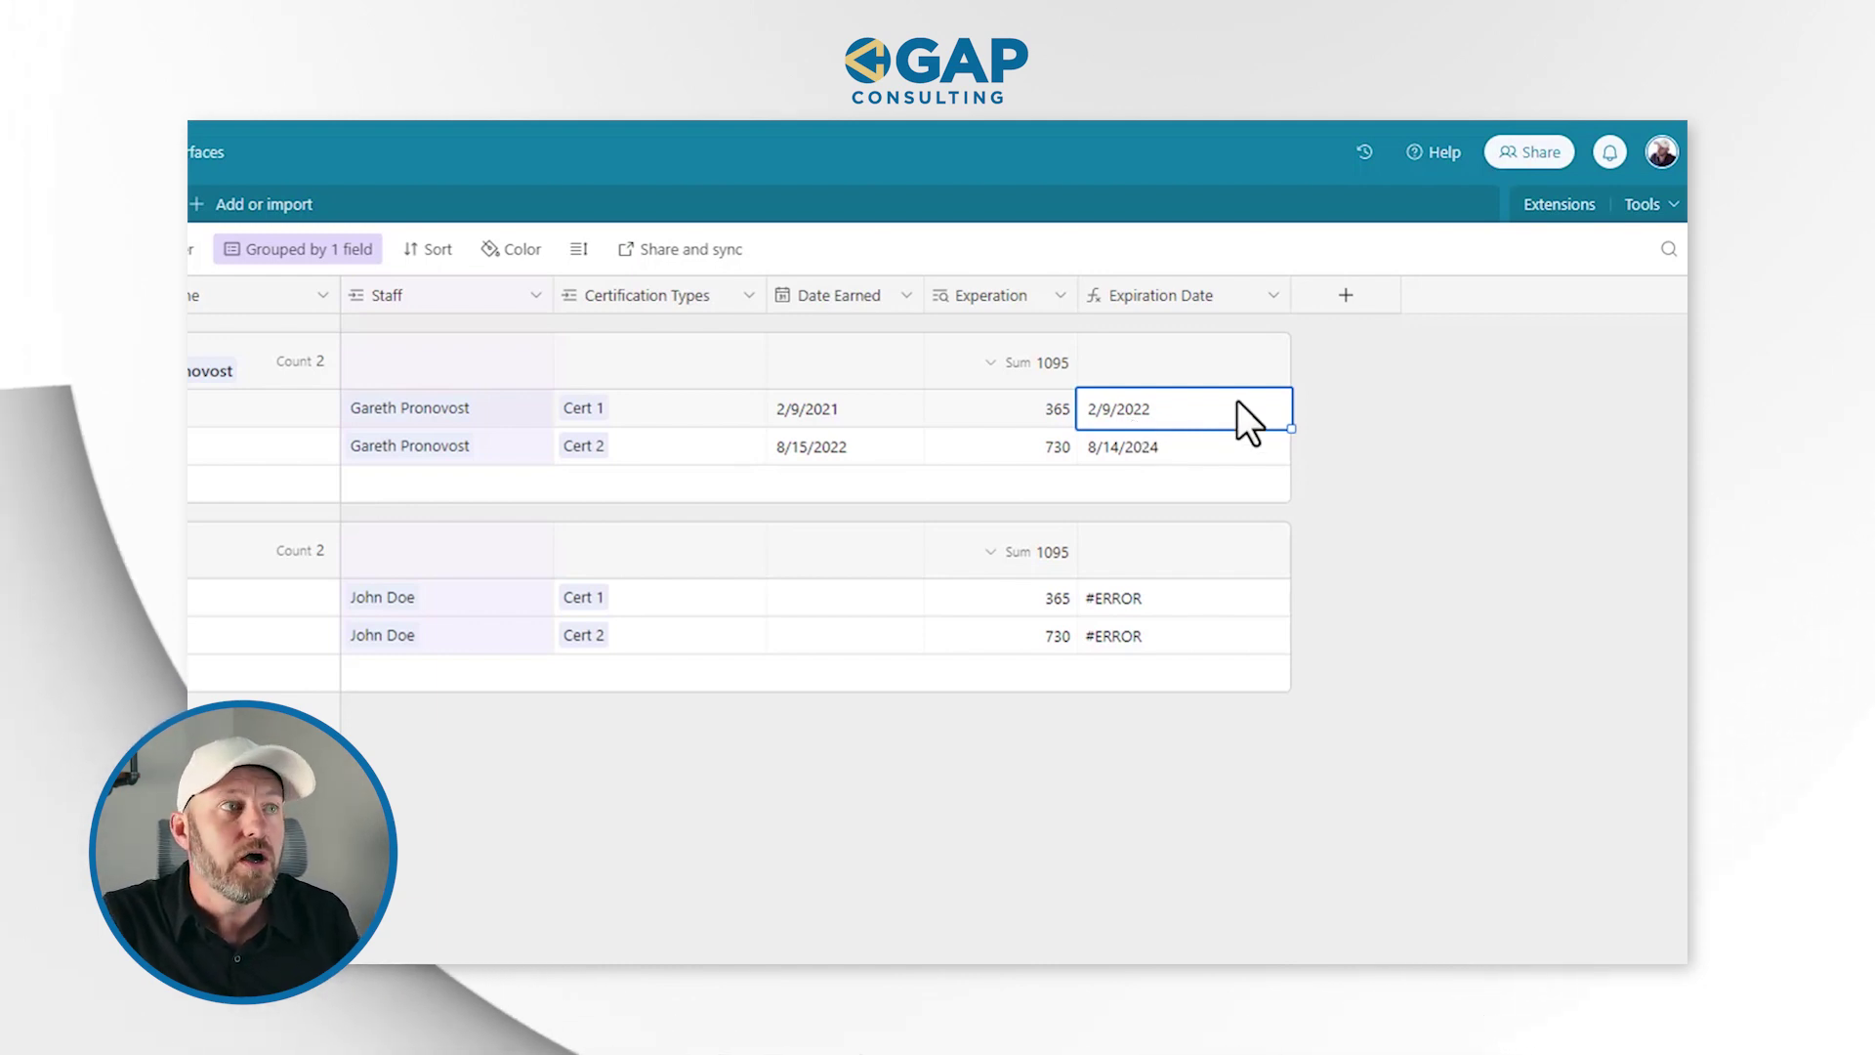
- Start a new field named Status with the Formula field type in the Certification Schedule table
left_click(1347, 295)
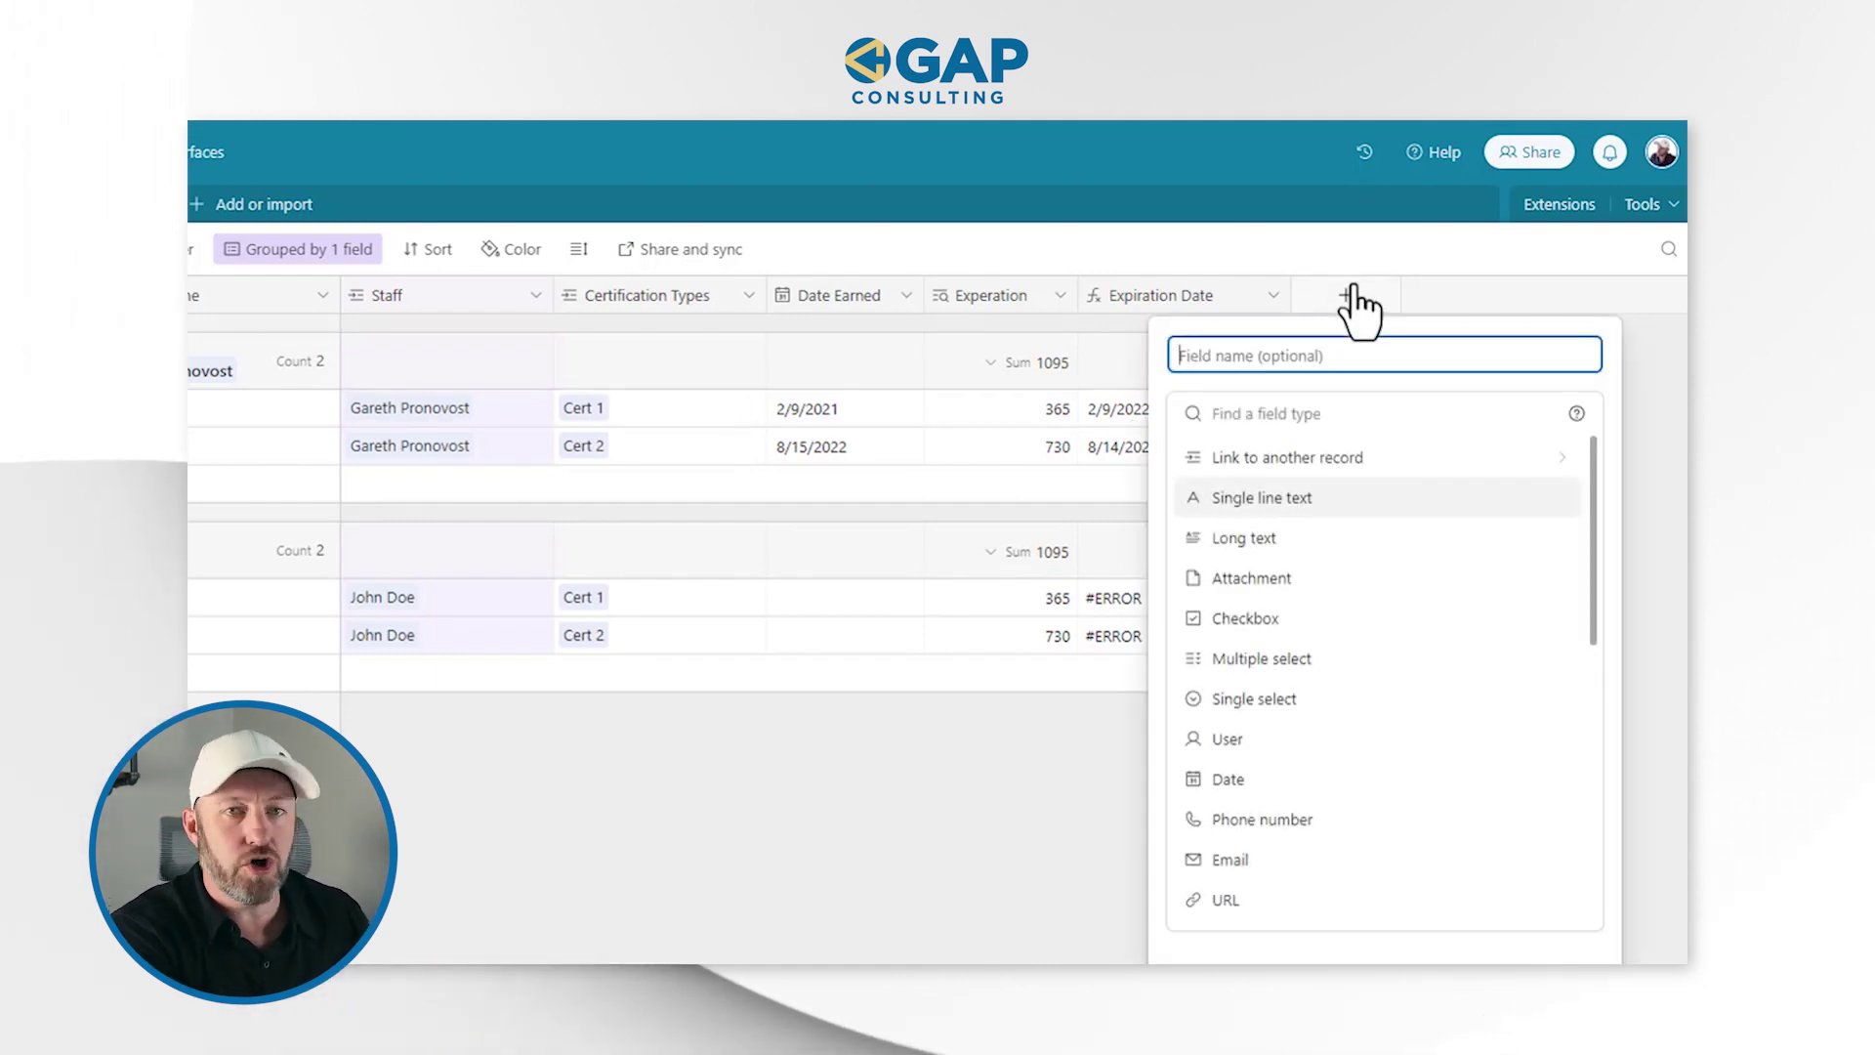
type("Status")
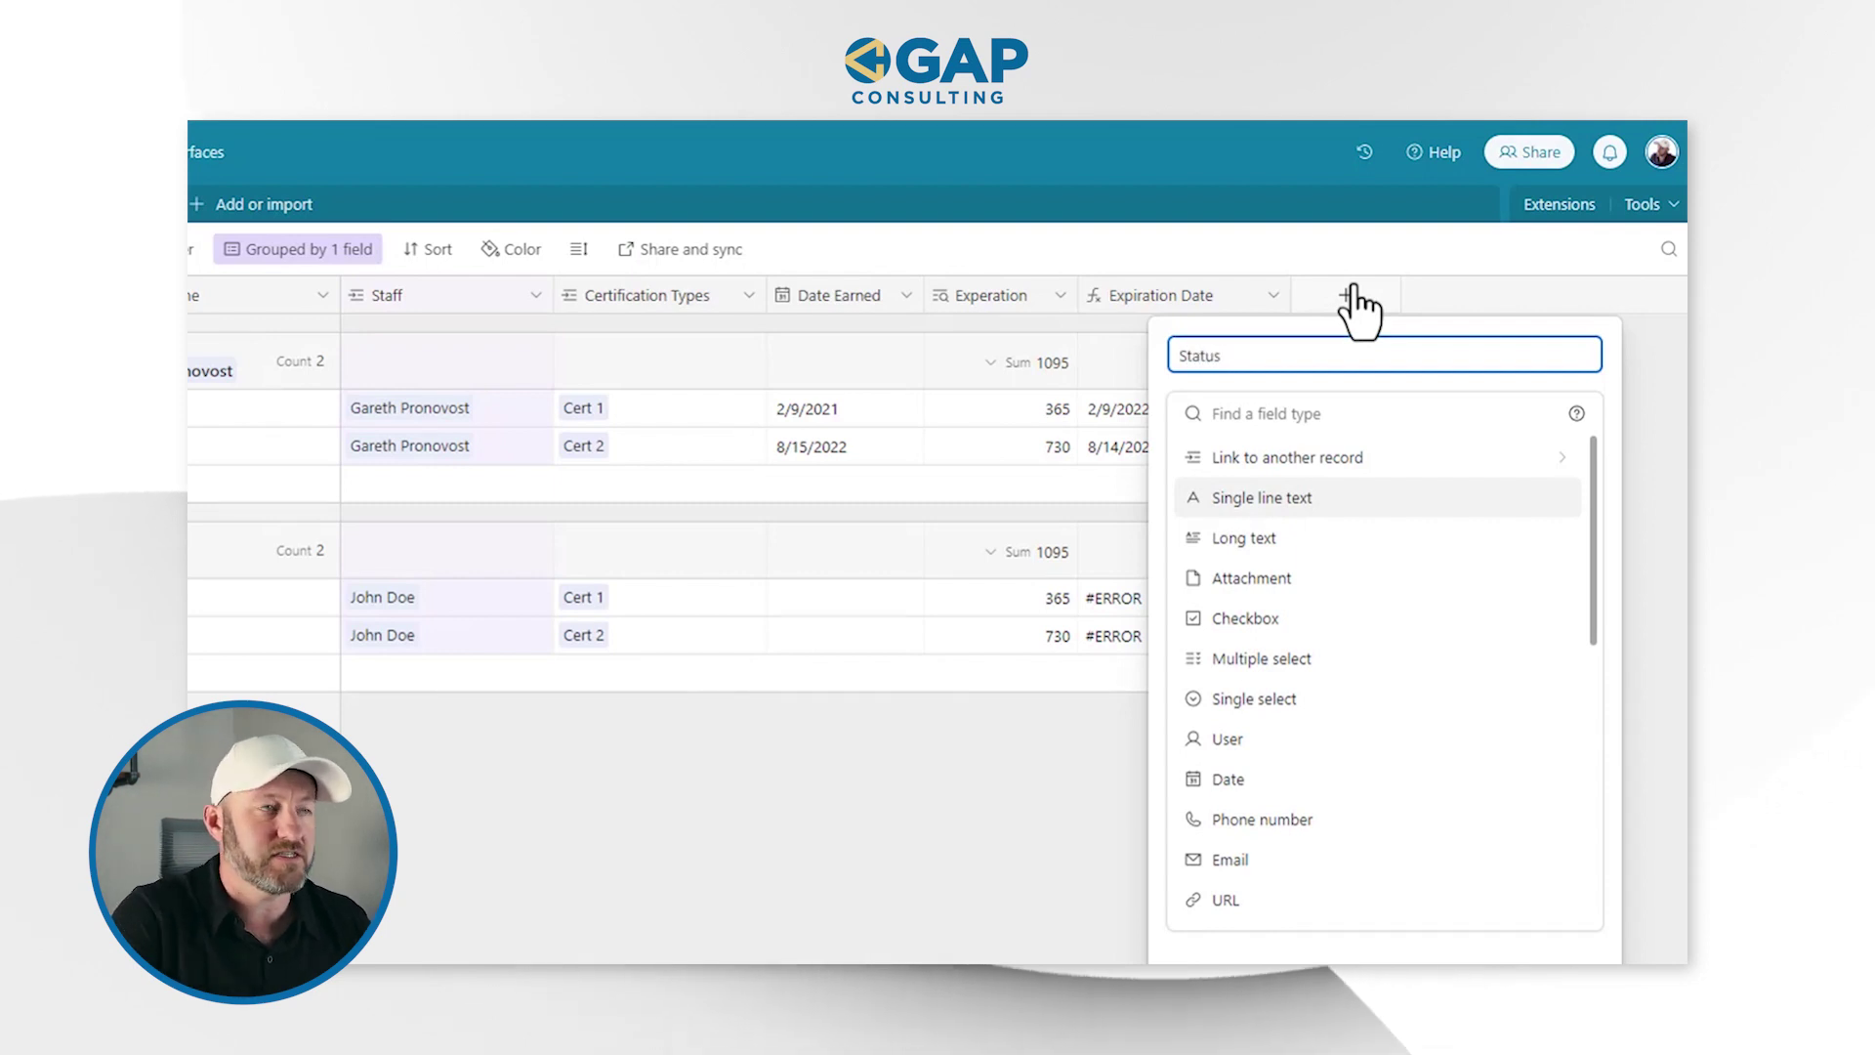
type("f")
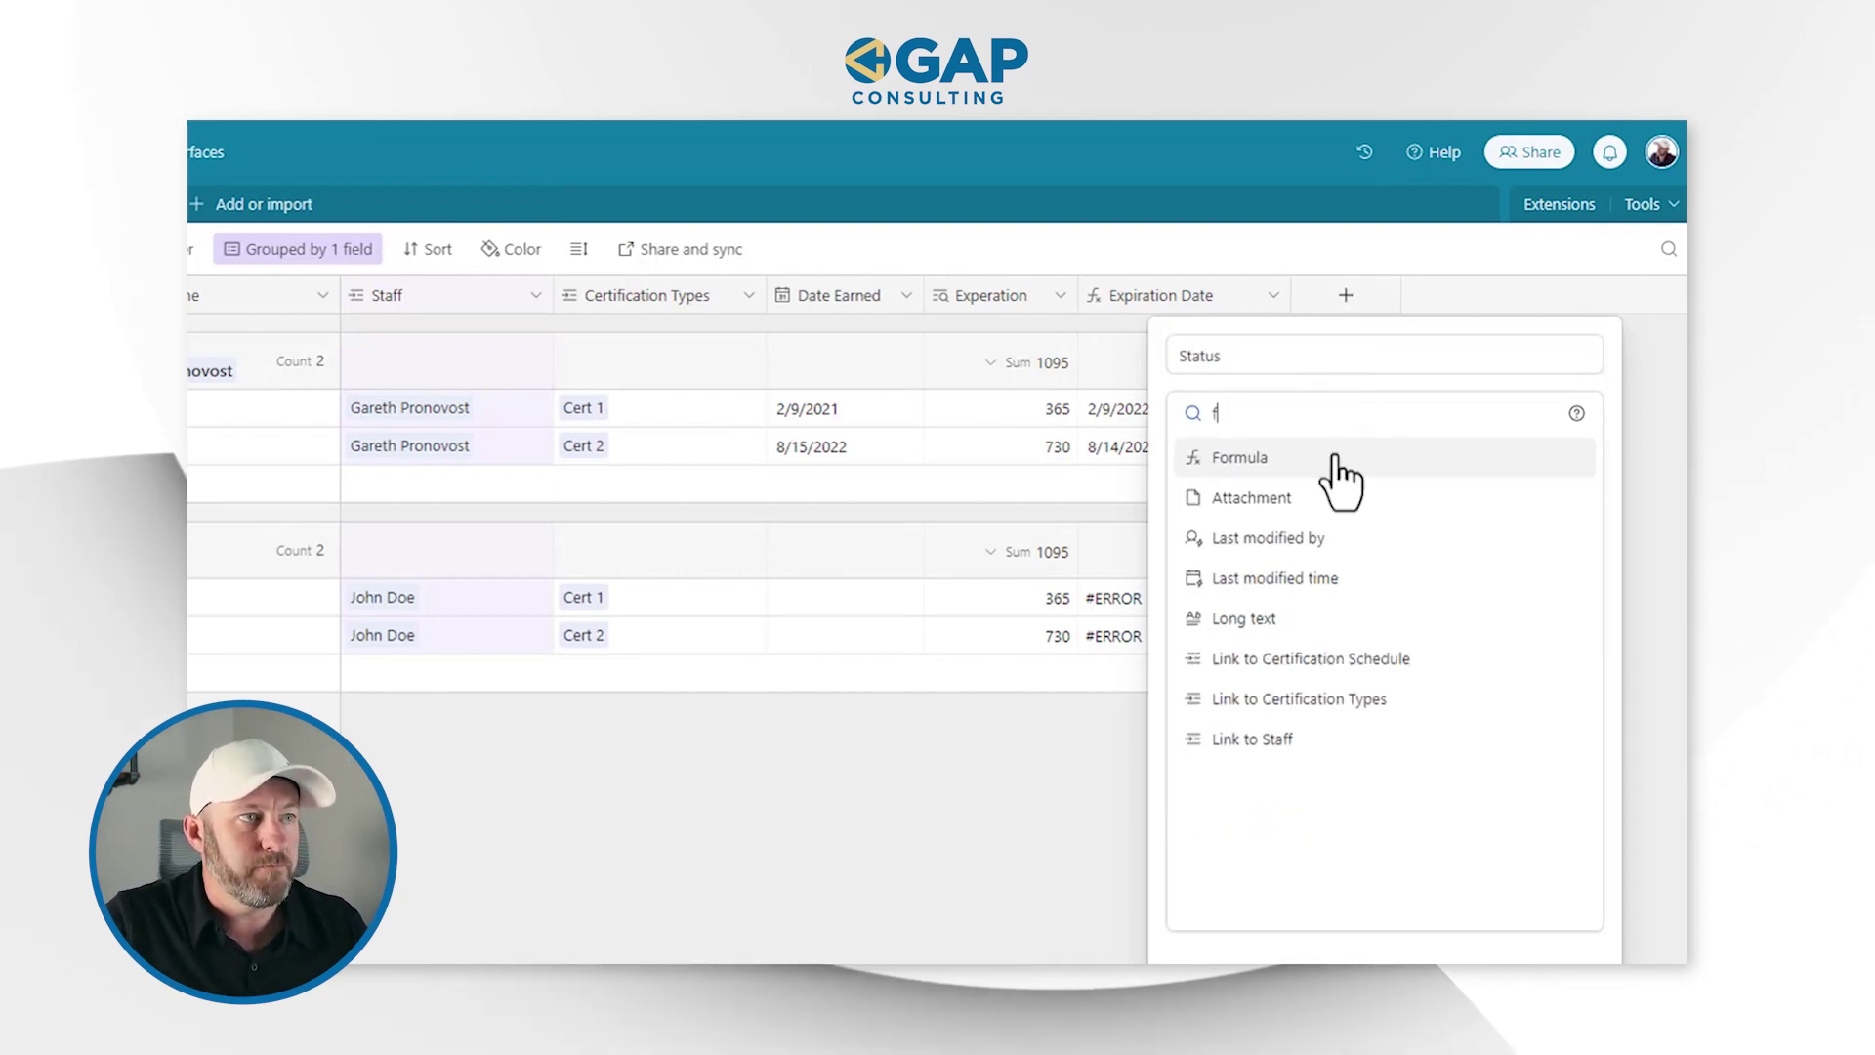
left_click(1340, 456)
left_click(1302, 553)
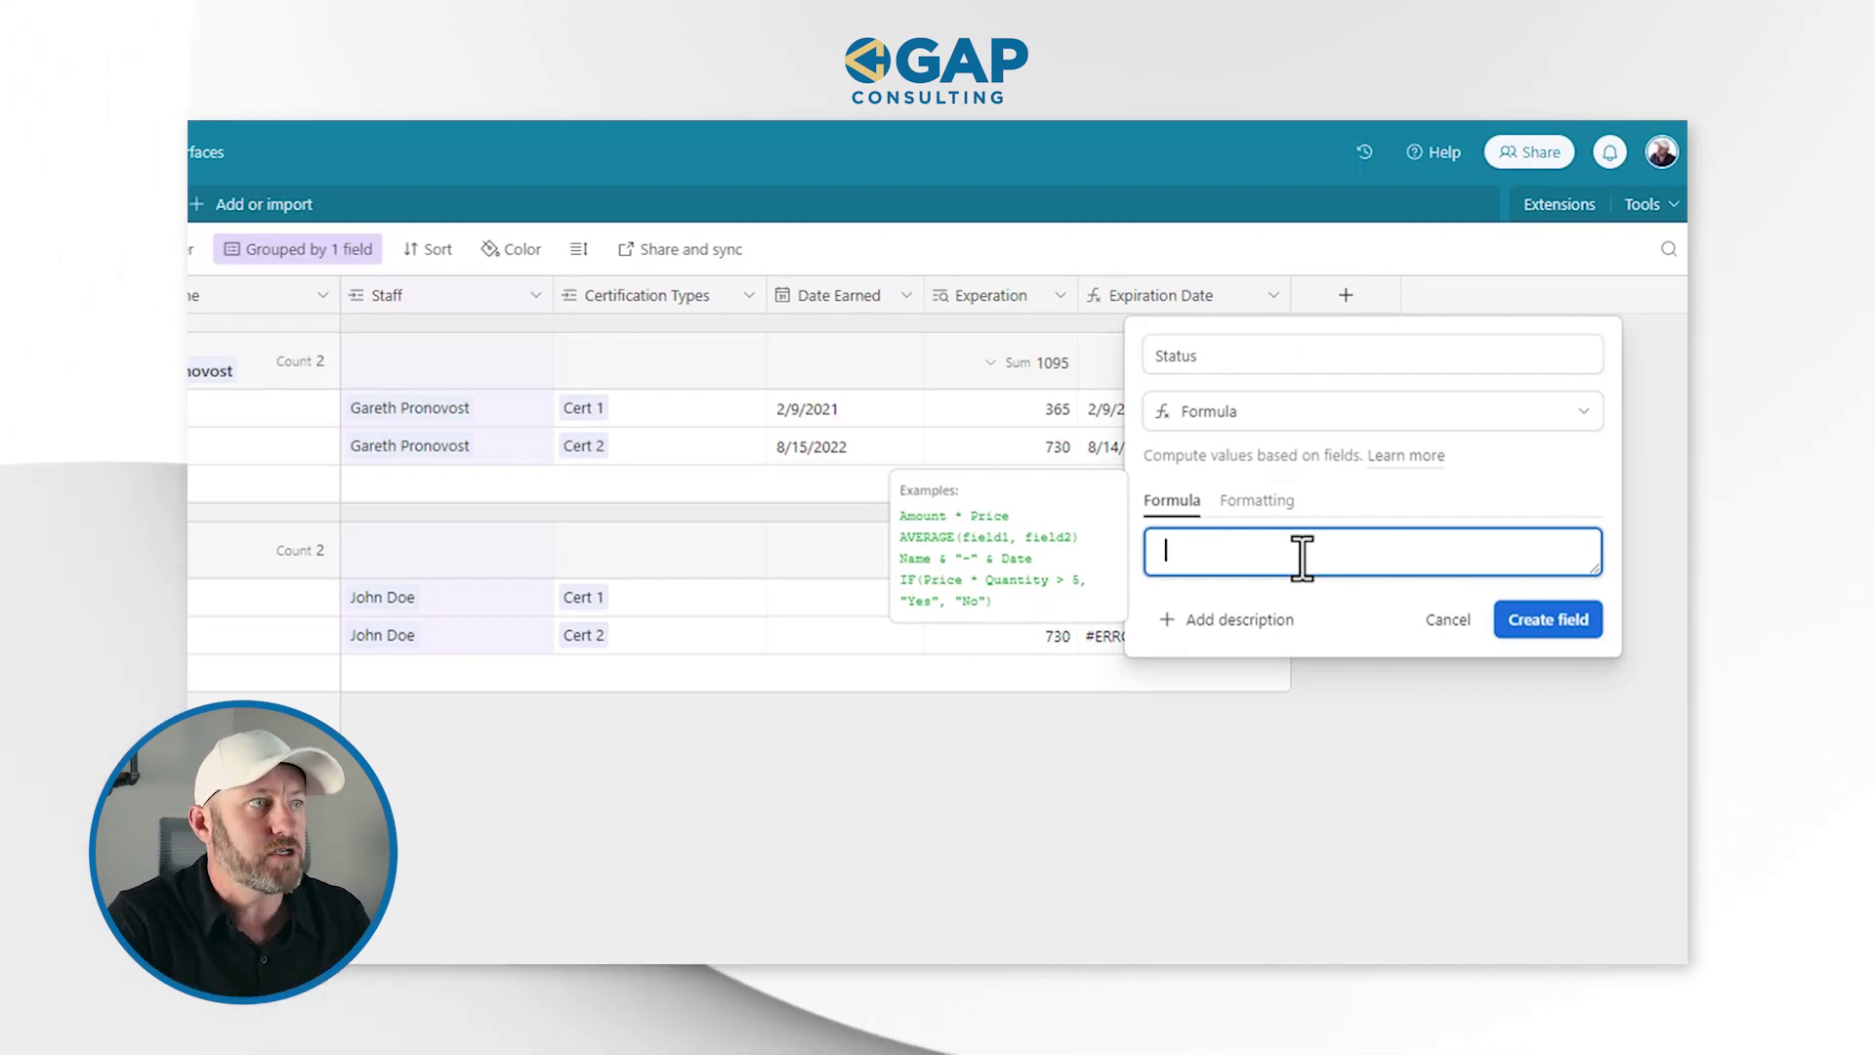
- Enter the Status formula if({Expiration Date}>today(),'Valid','Expired')
type("if(")
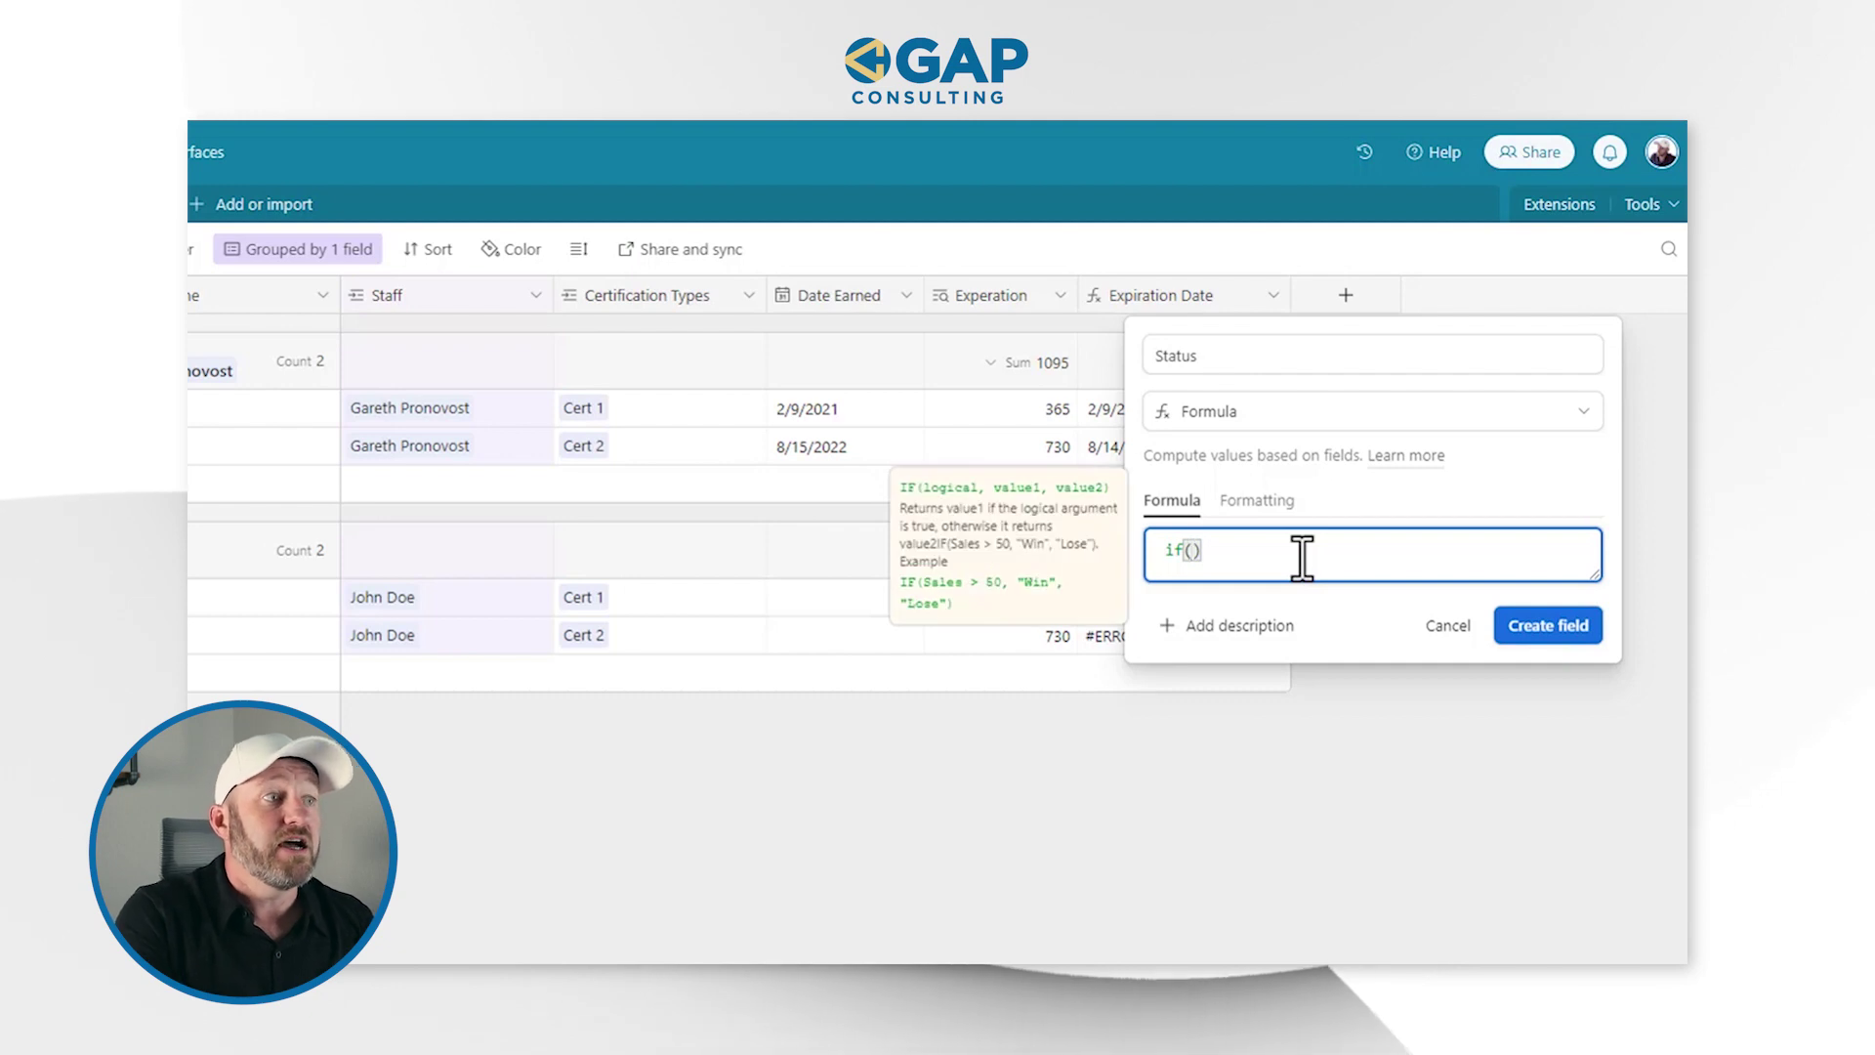
type("ex")
left_click(1236, 656)
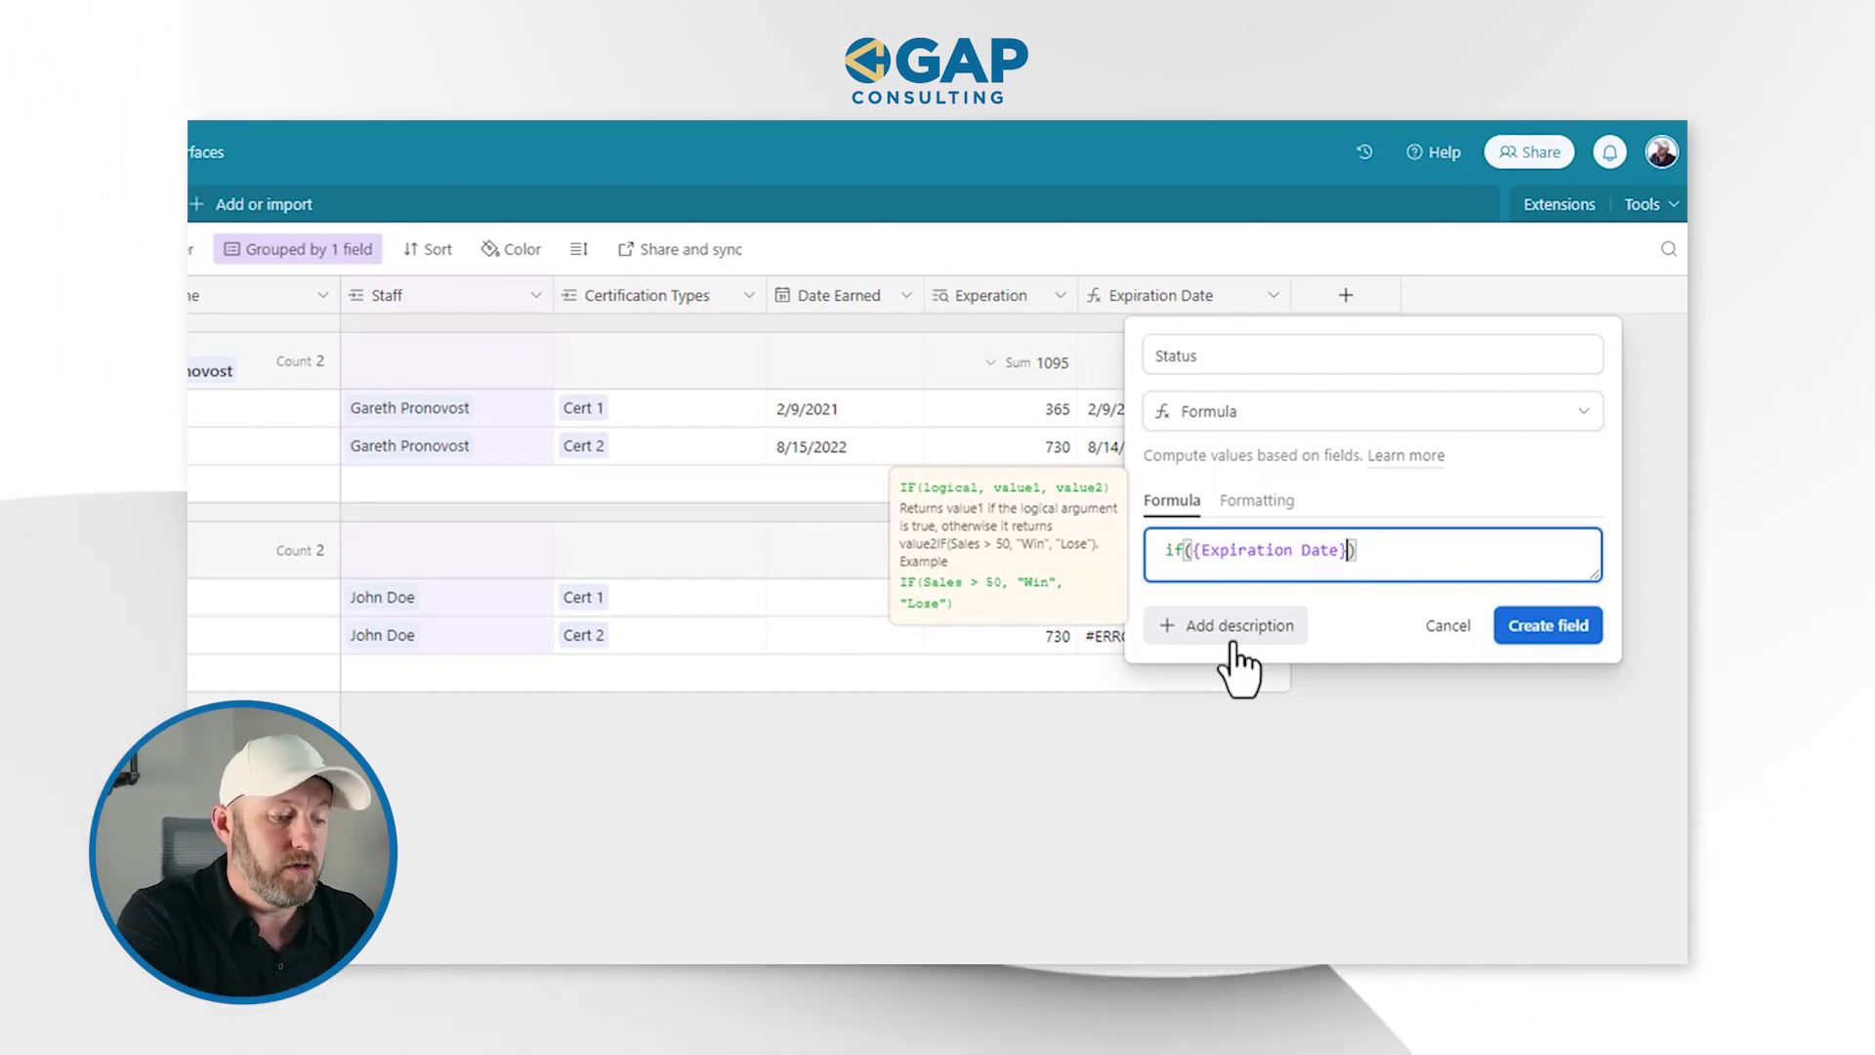
type("(), '")
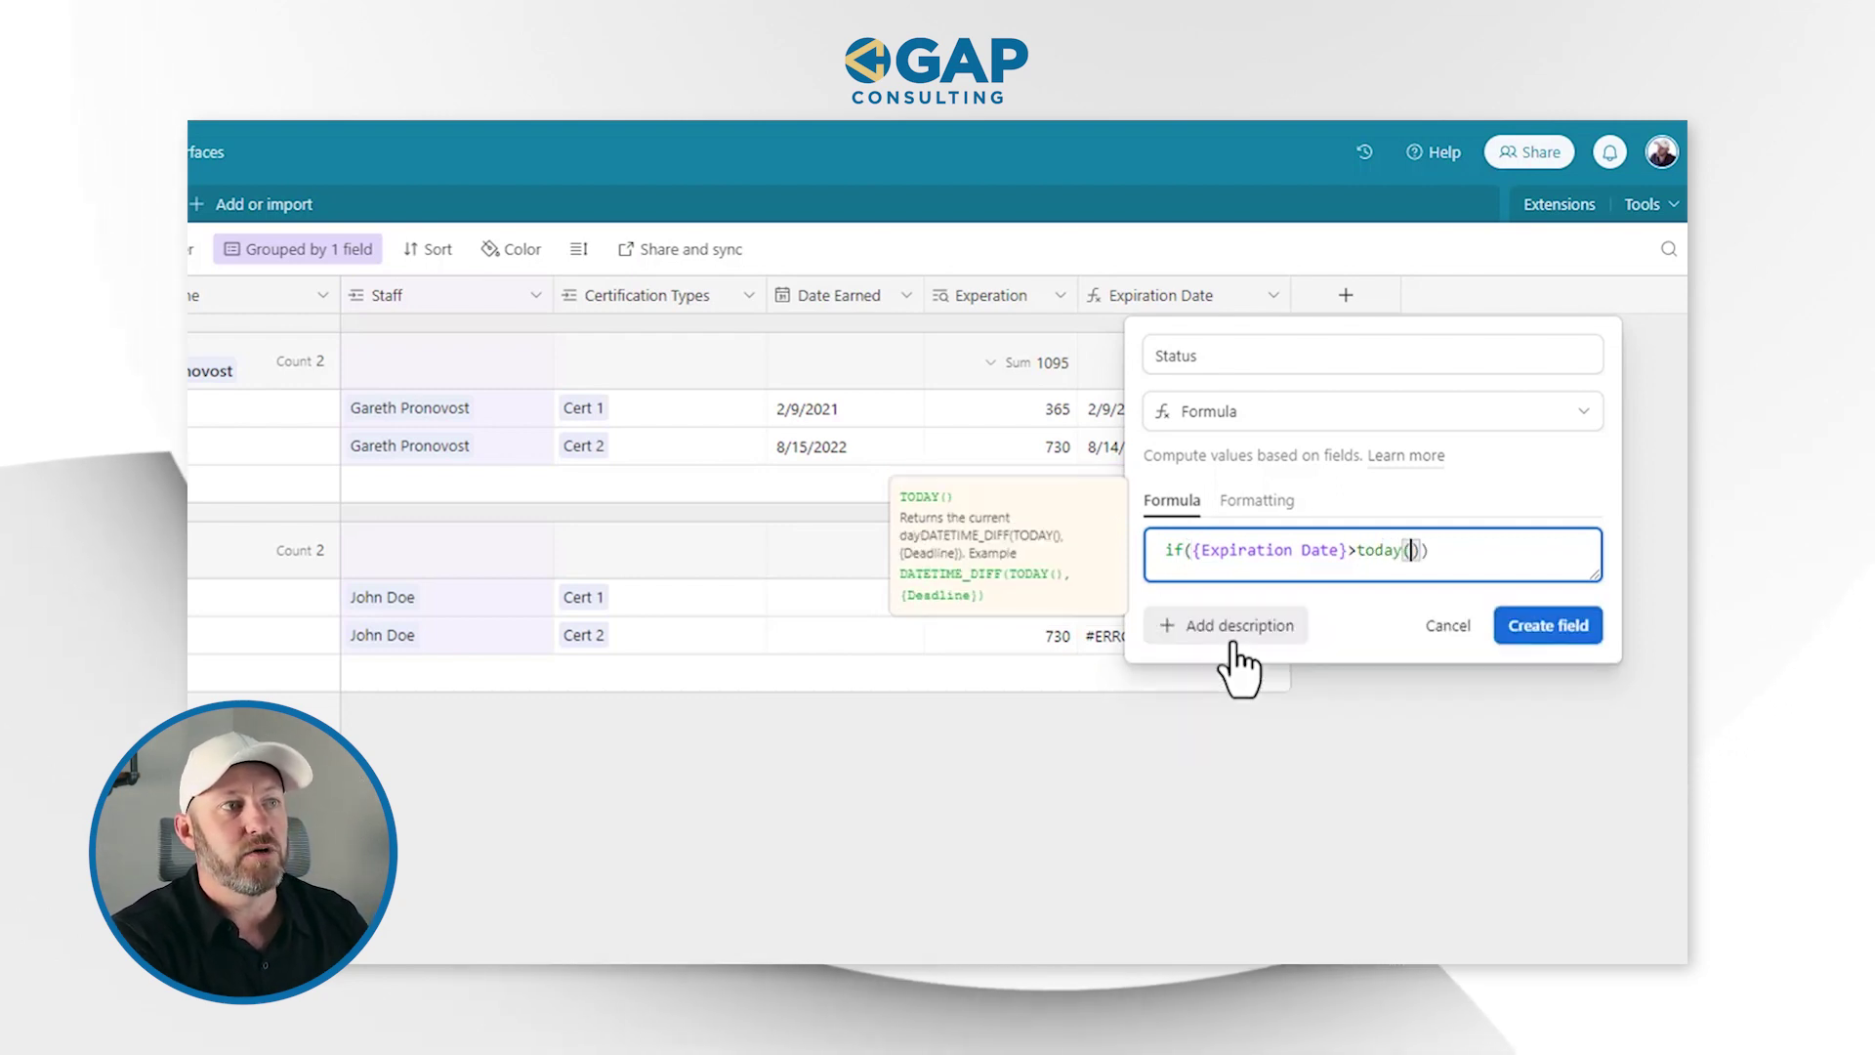
type("Valid")
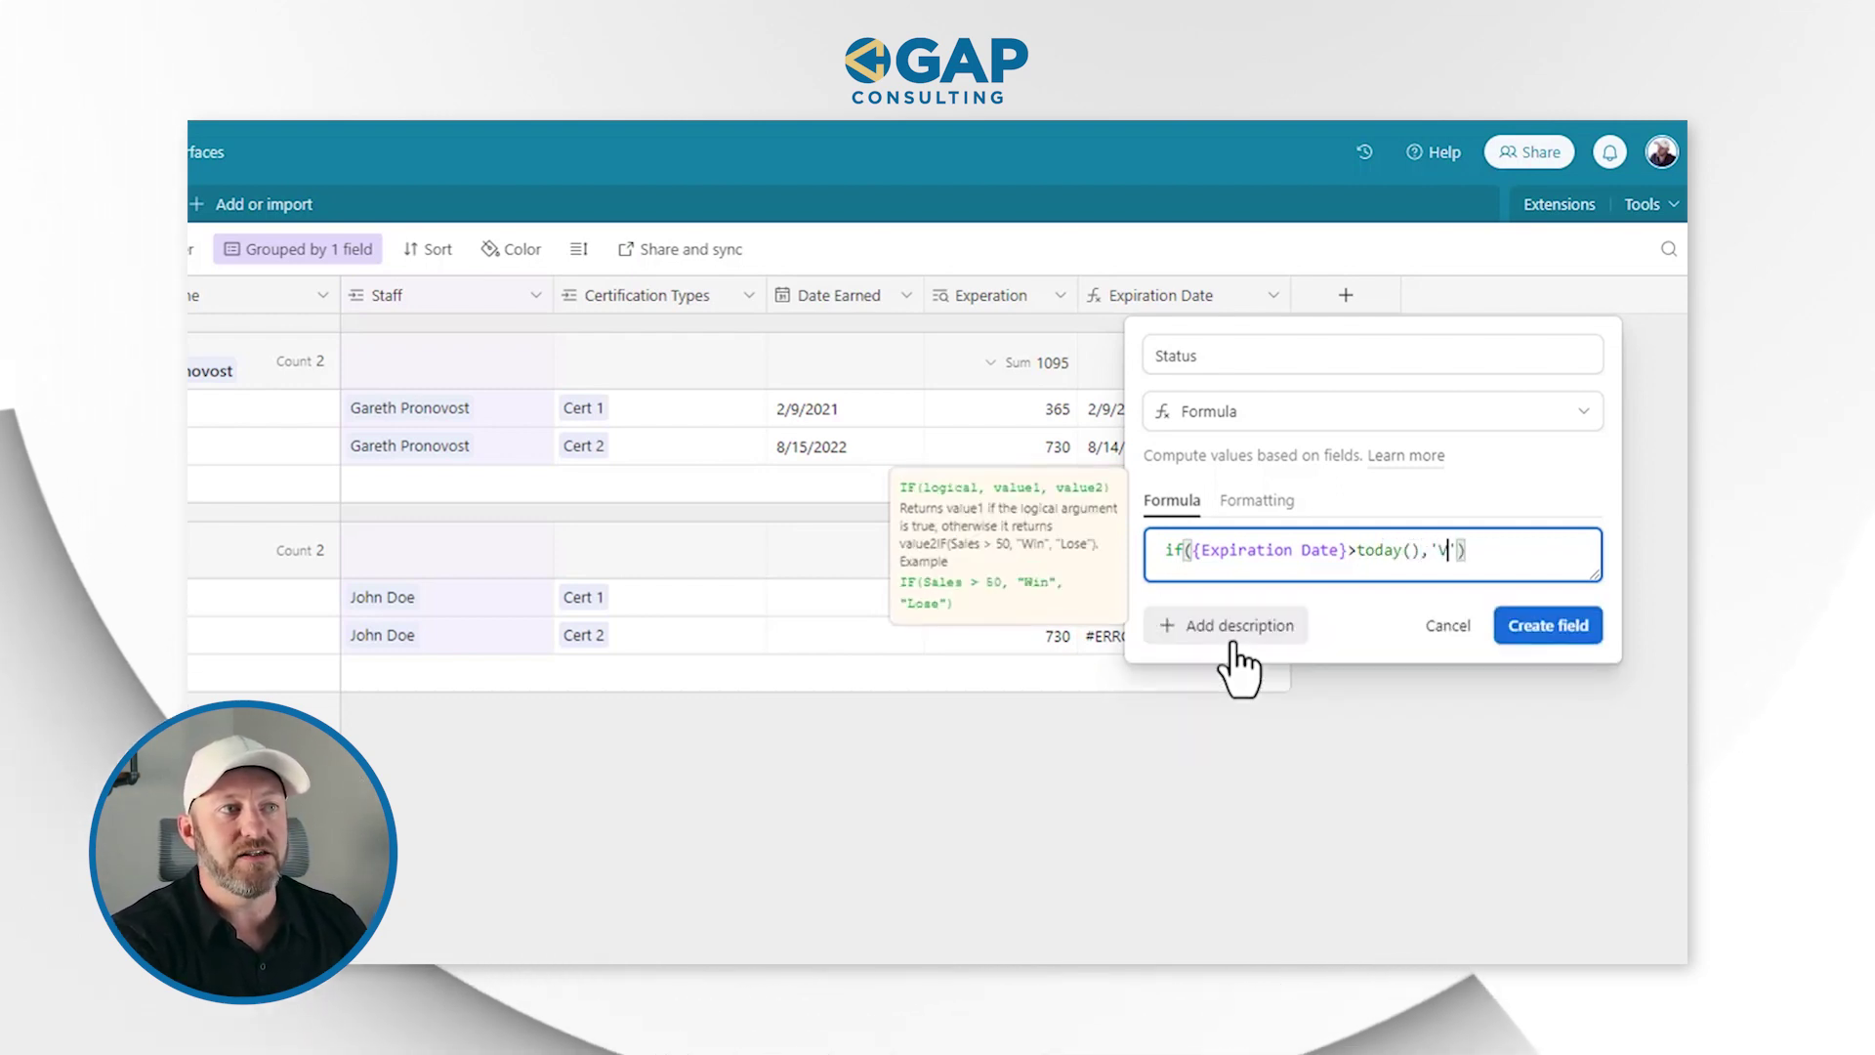
type(",'")
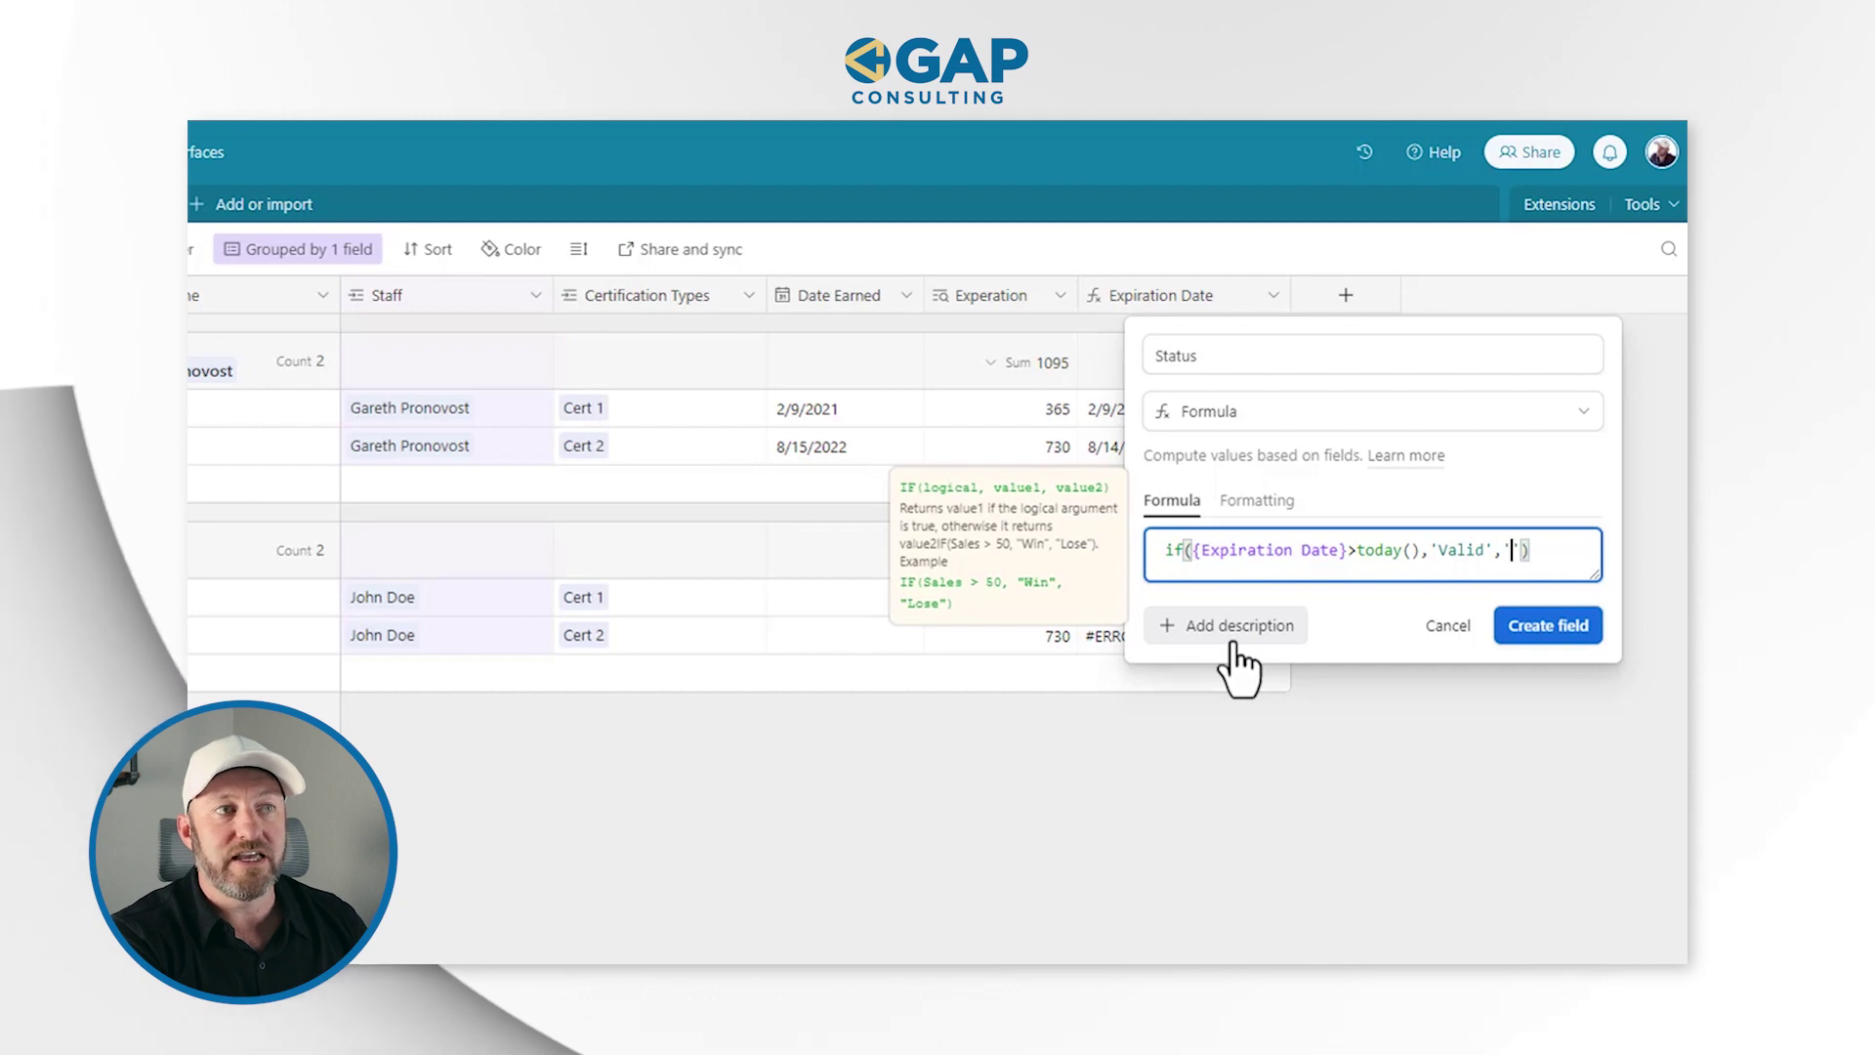
type("Expired")
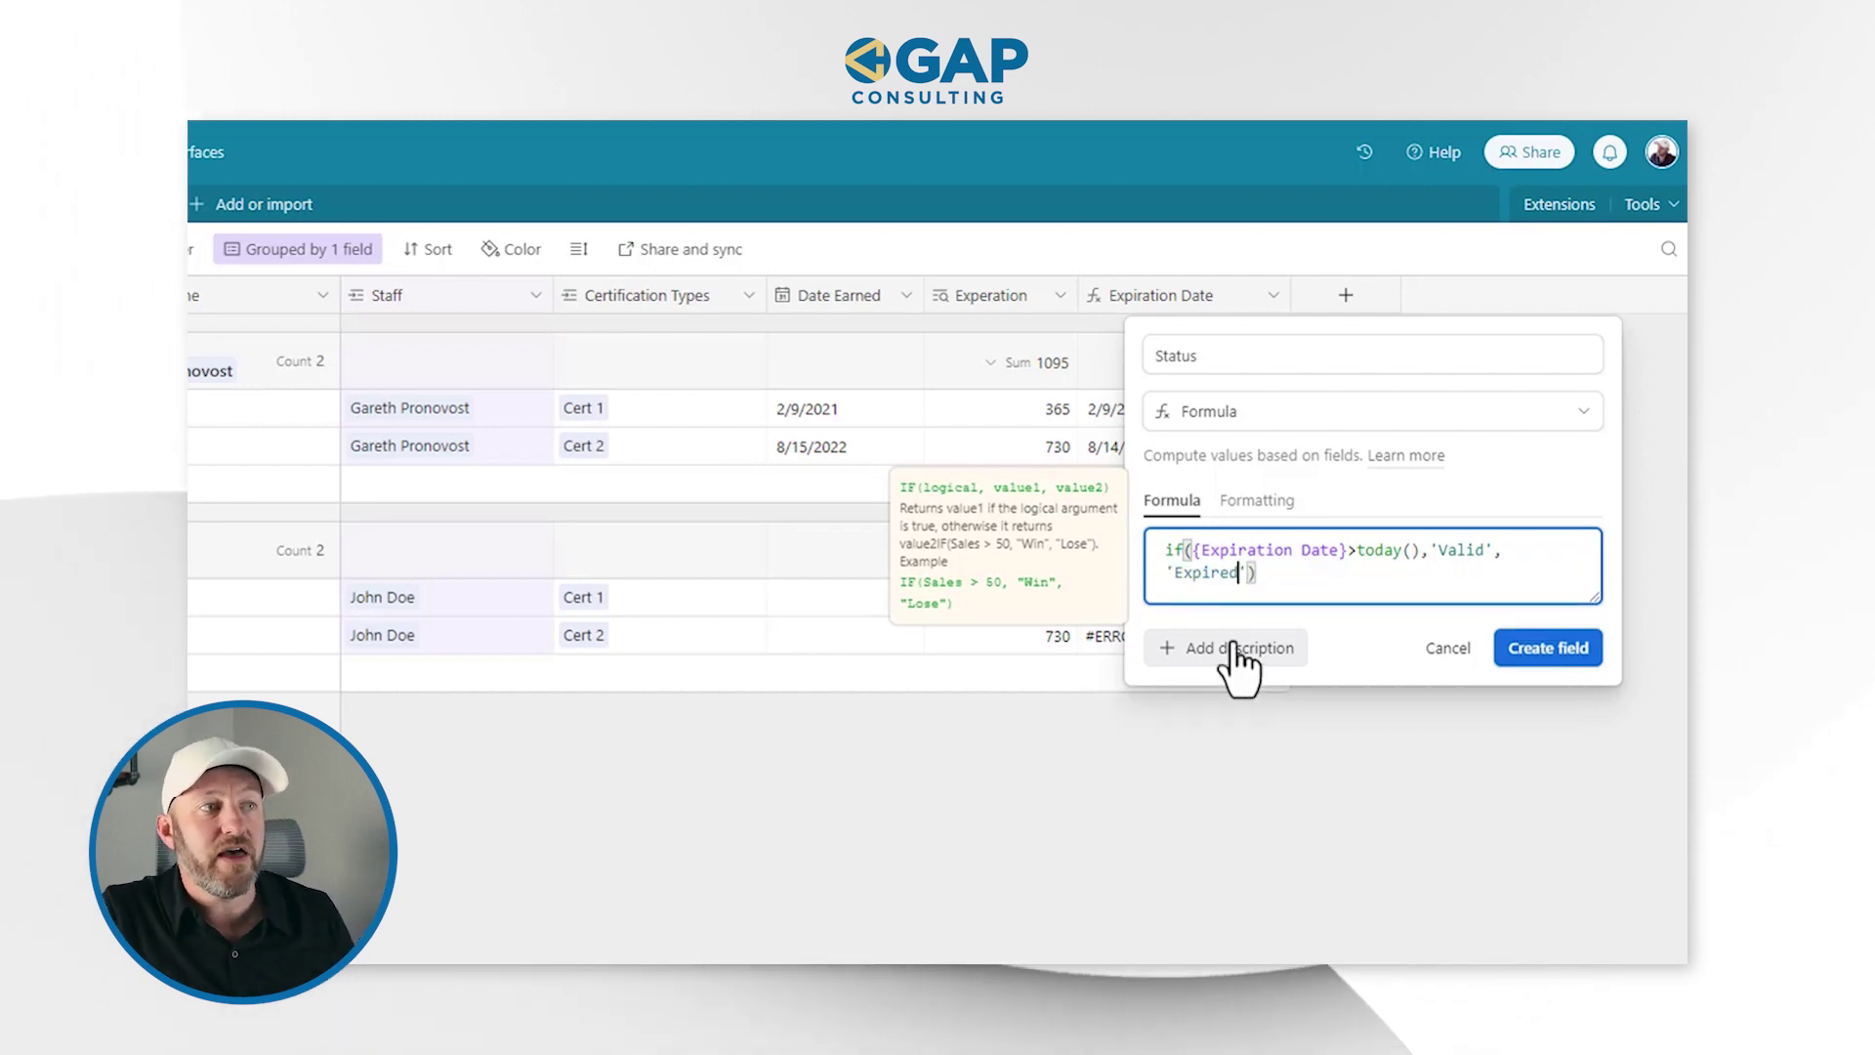
- Create the Status field and compare its results with the expiration dates of the first group's Cert 1 and Cert 2 rows
left_click_drag(1194, 552, 1426, 557)
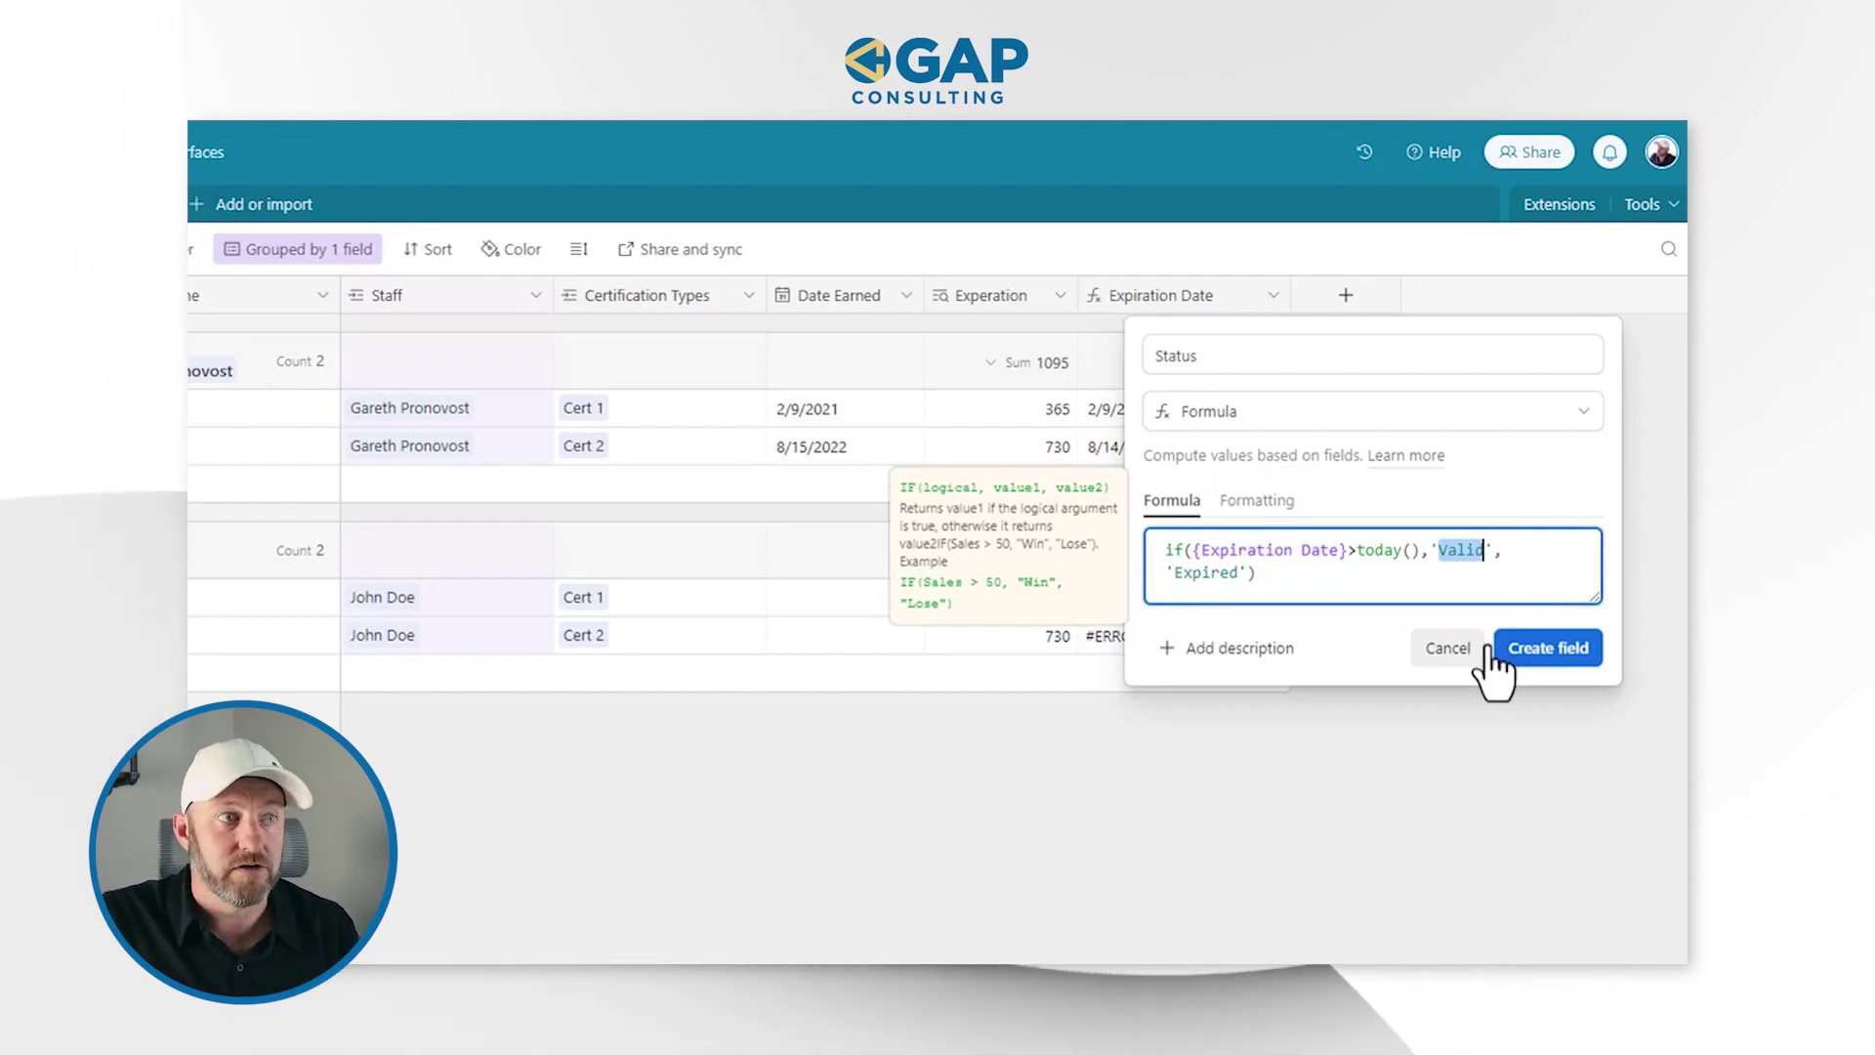
left_click(1531, 651)
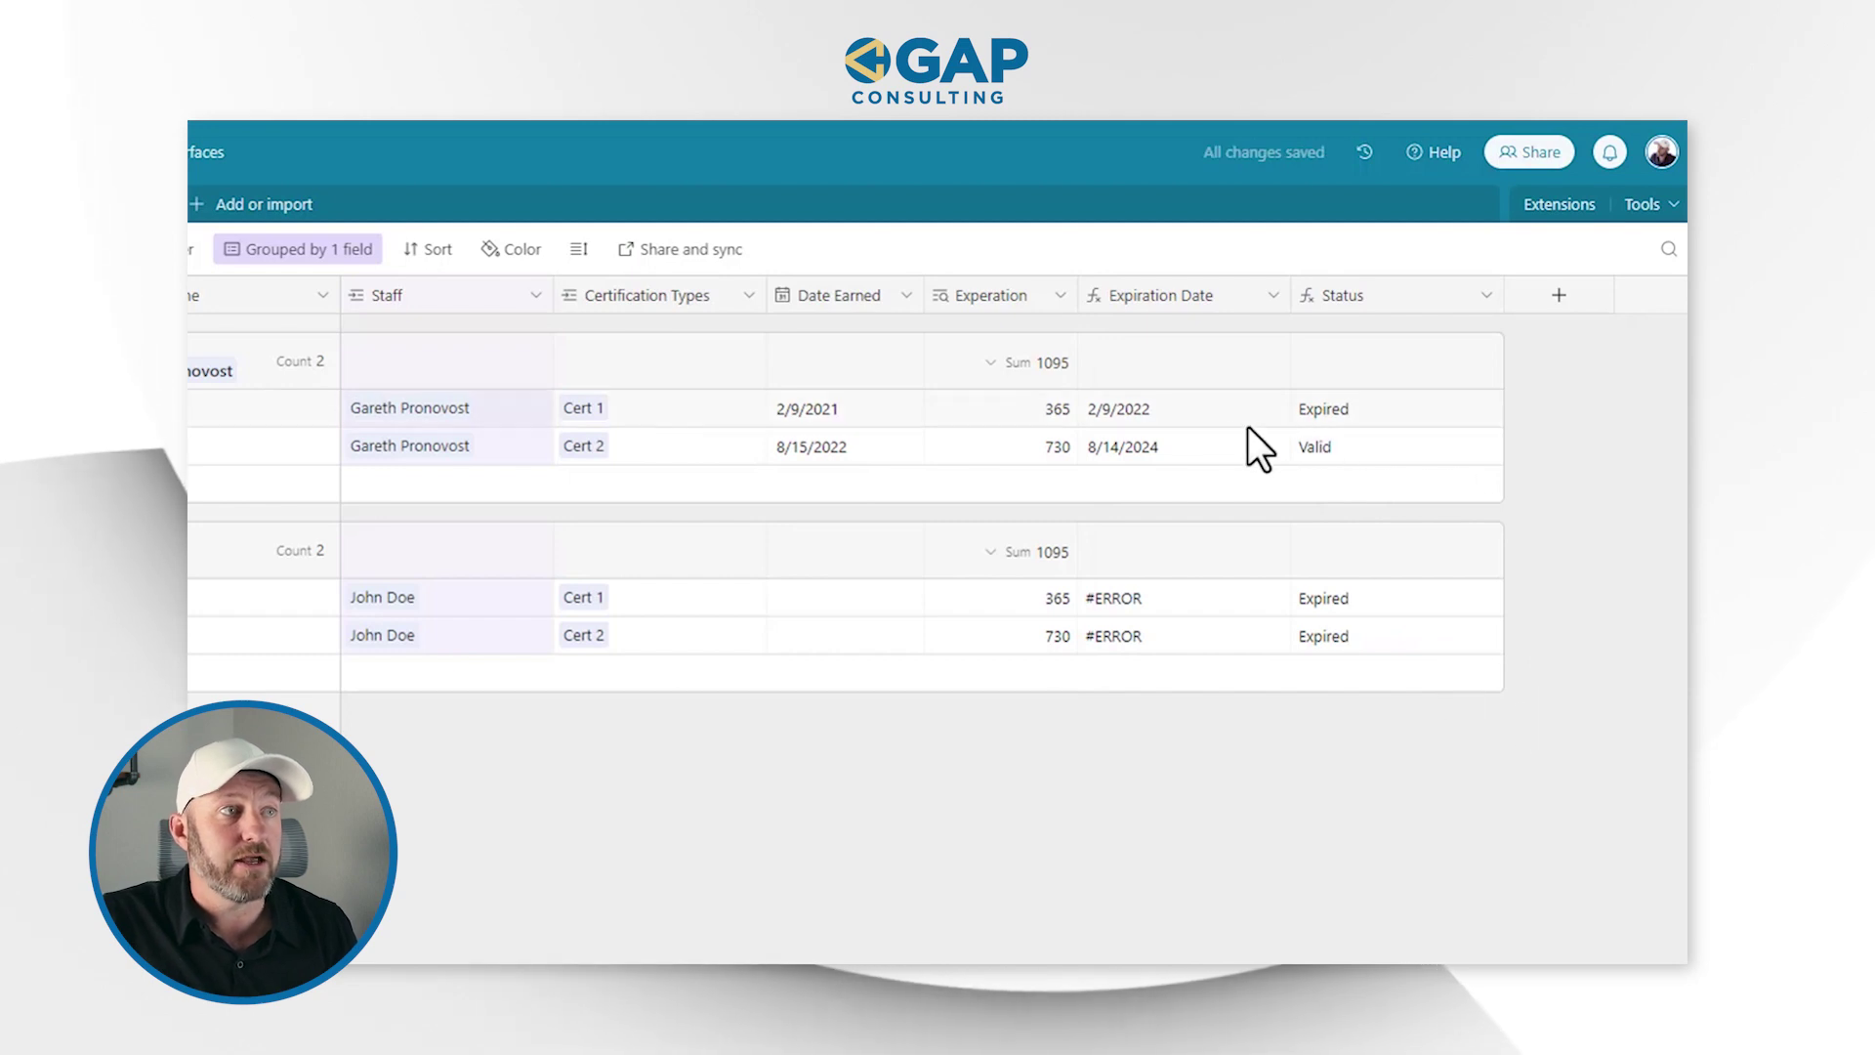
left_click(1193, 414)
left_click(1150, 449)
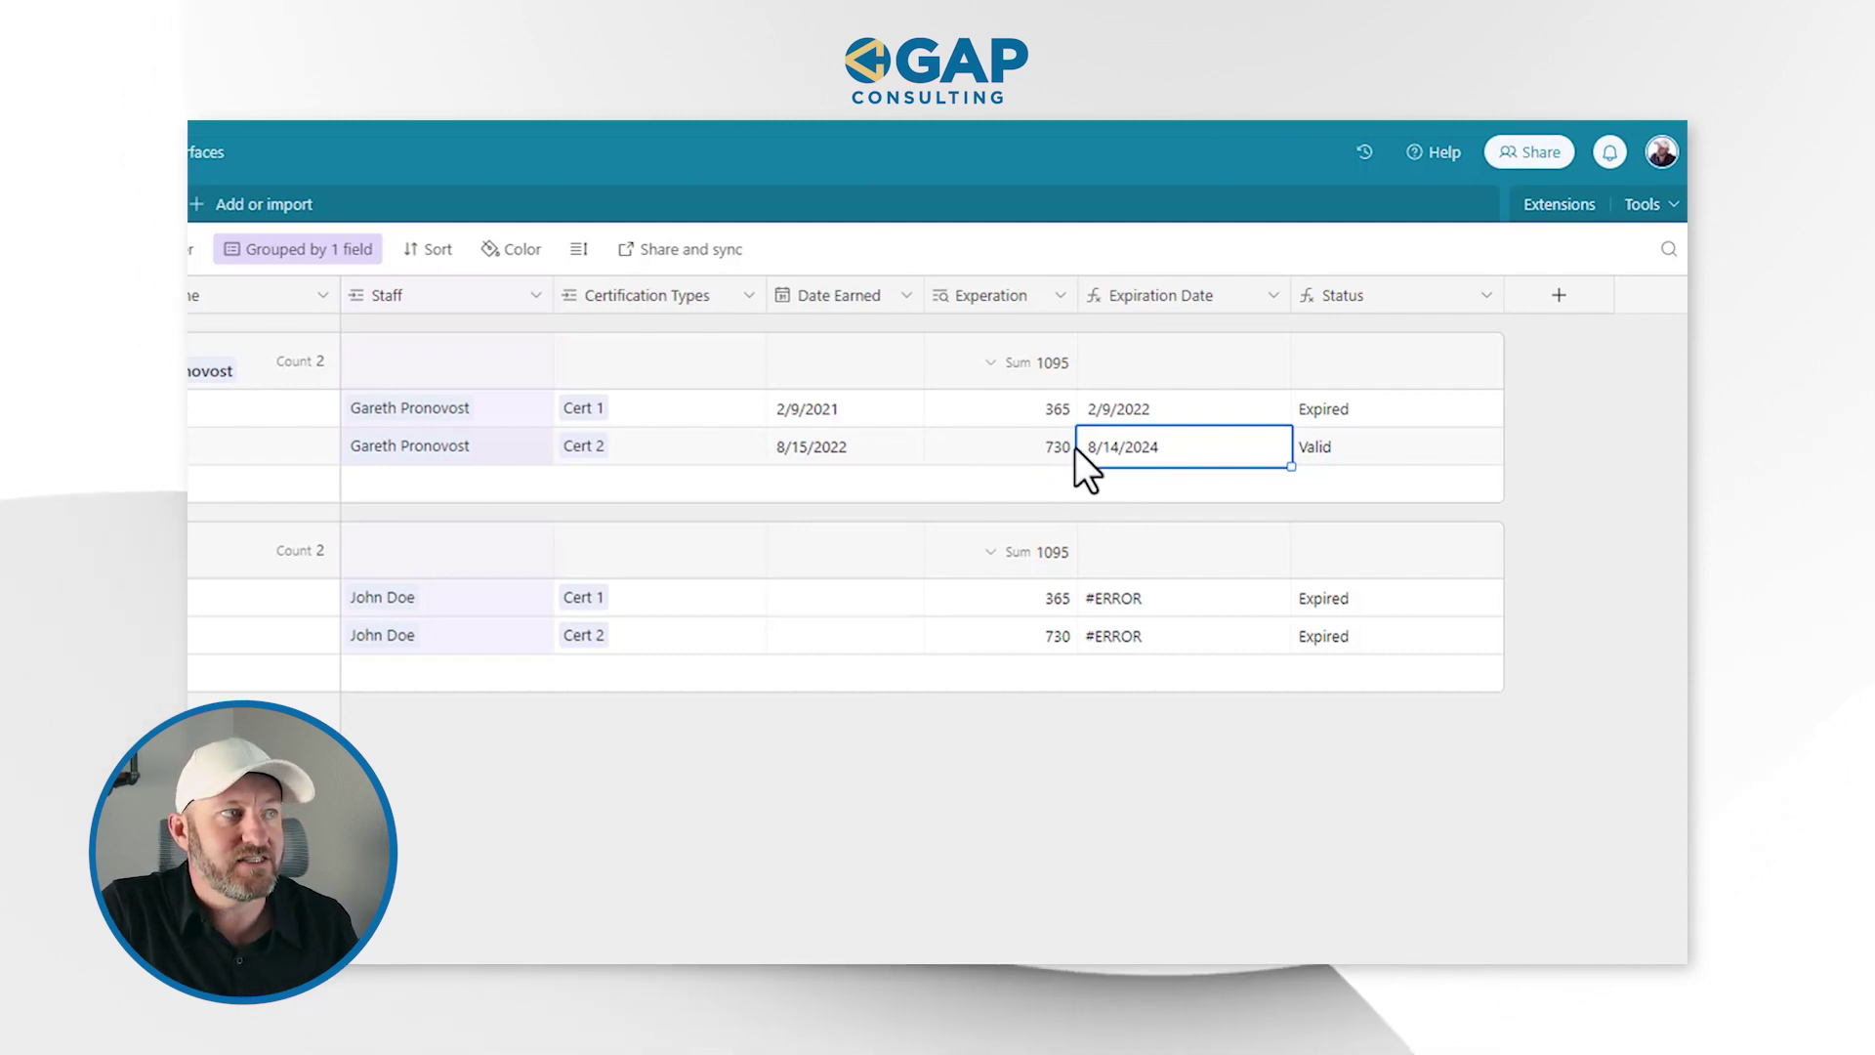
left_click(641, 453)
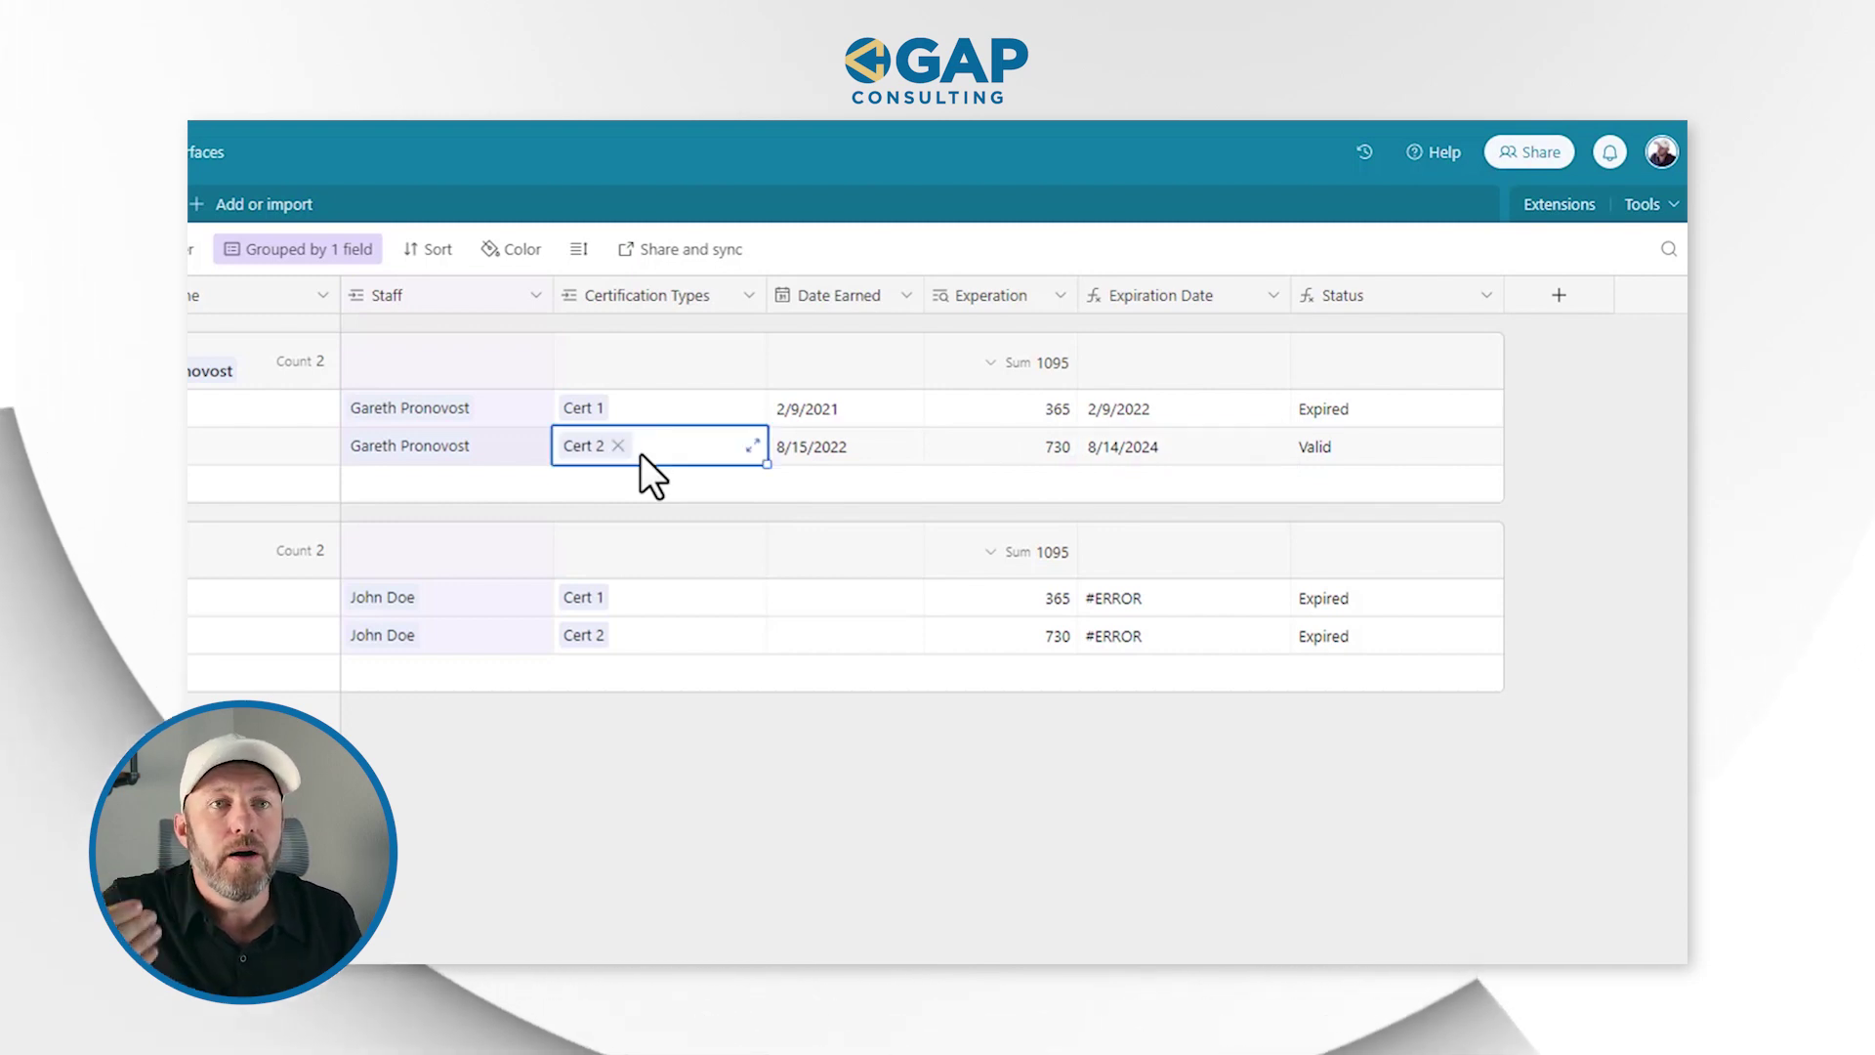
left_click(653, 412)
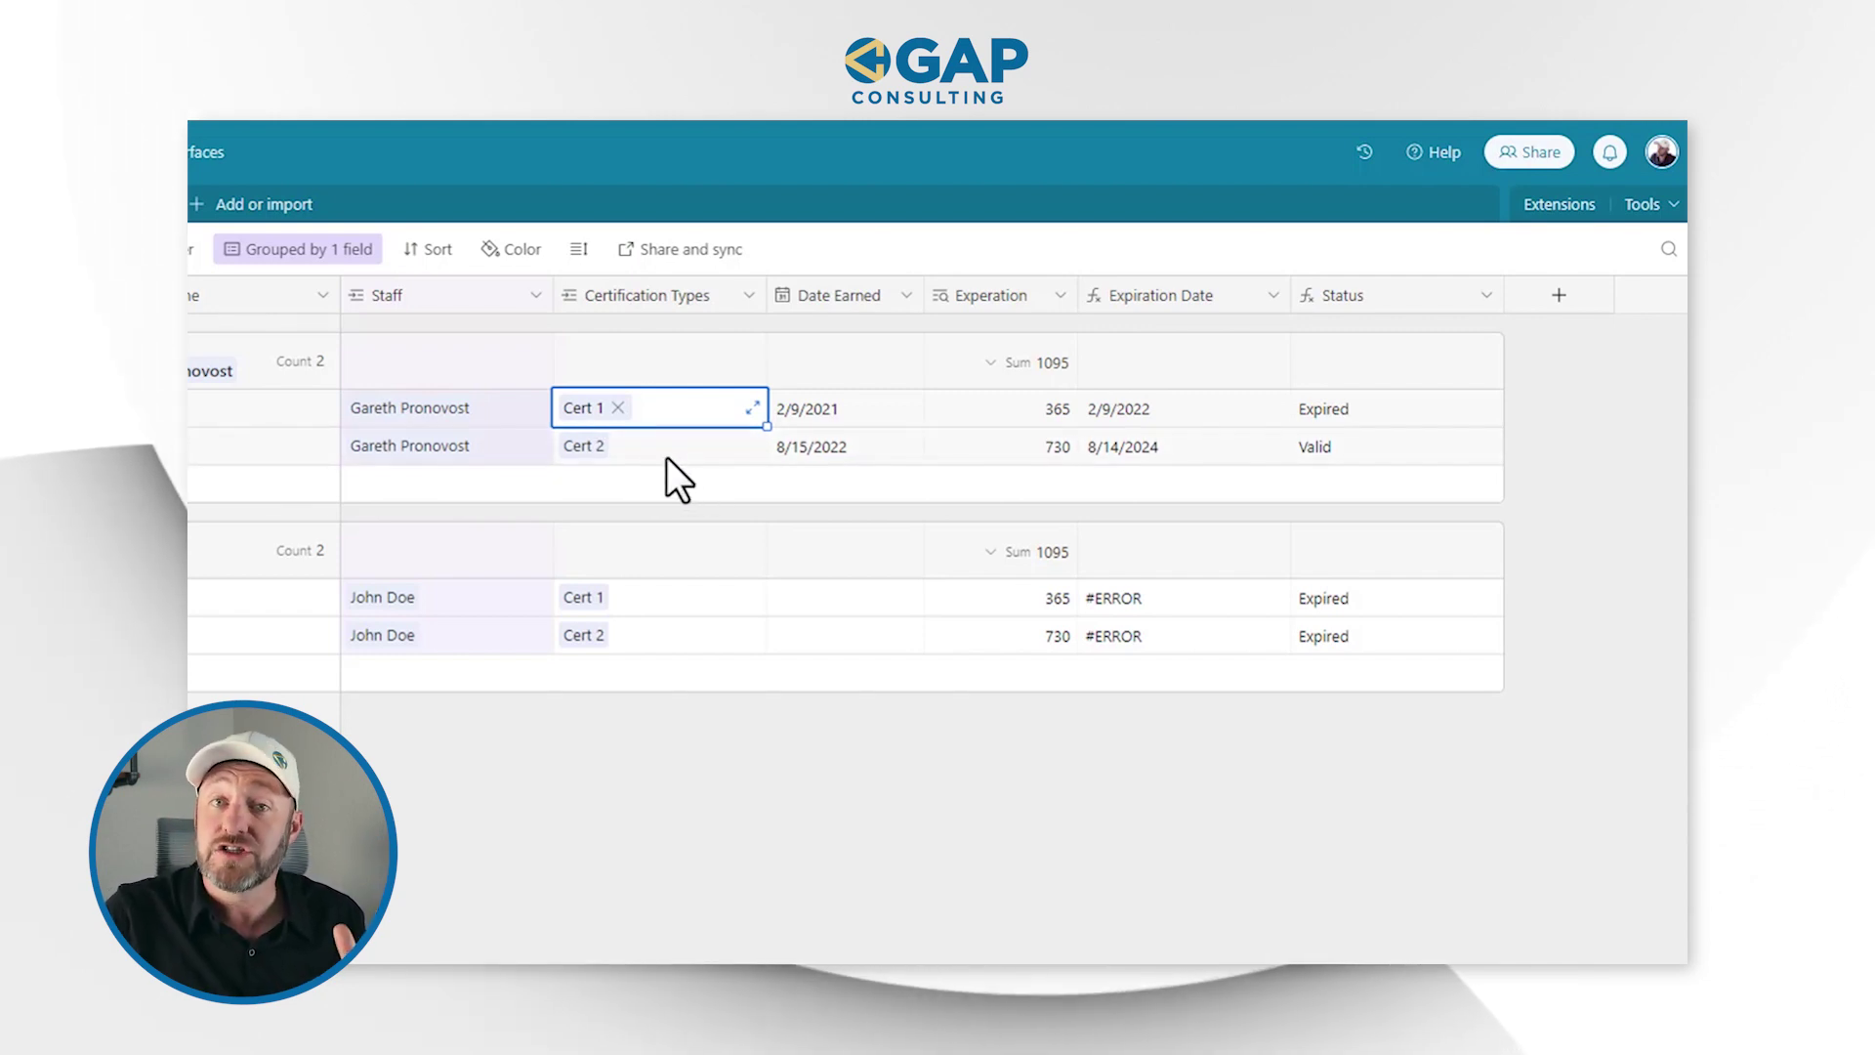
- Change the primary Name field of the Certification Schedule table from single line text to the Formula field type
double_click(248, 299)
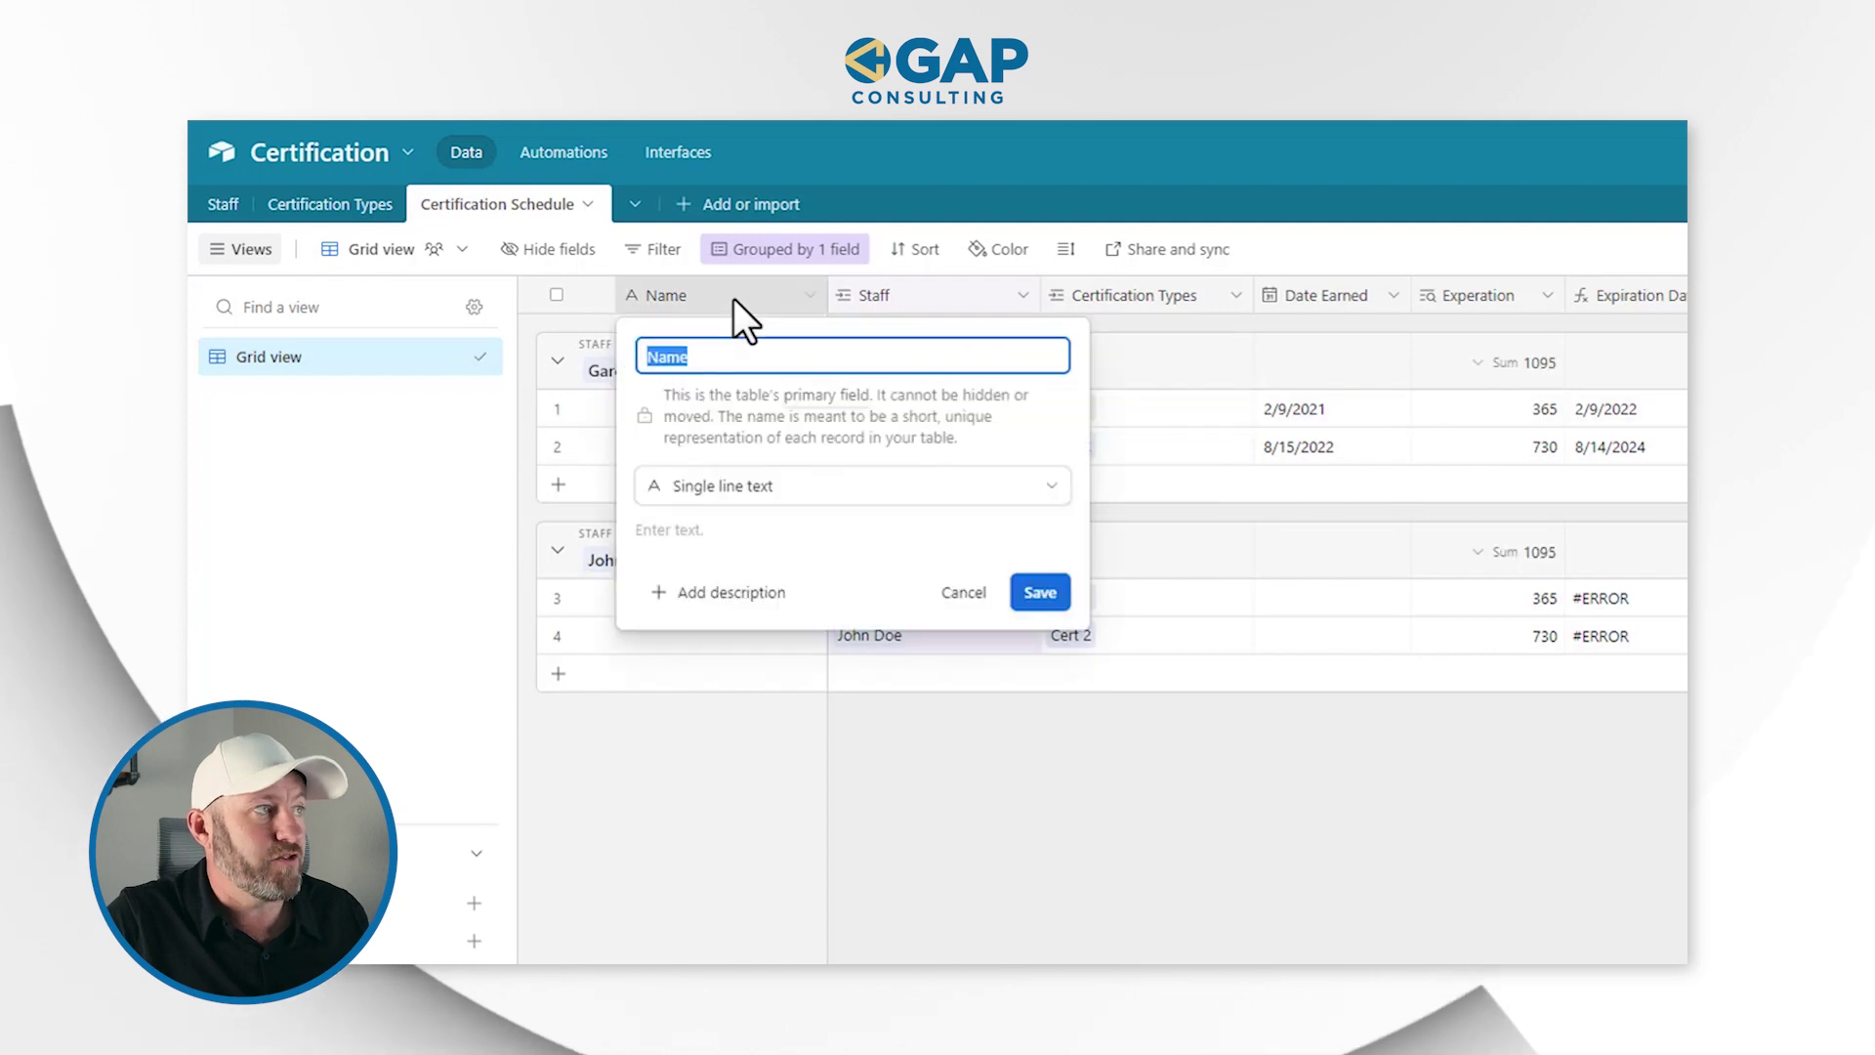
left_click(813, 486)
type("fo")
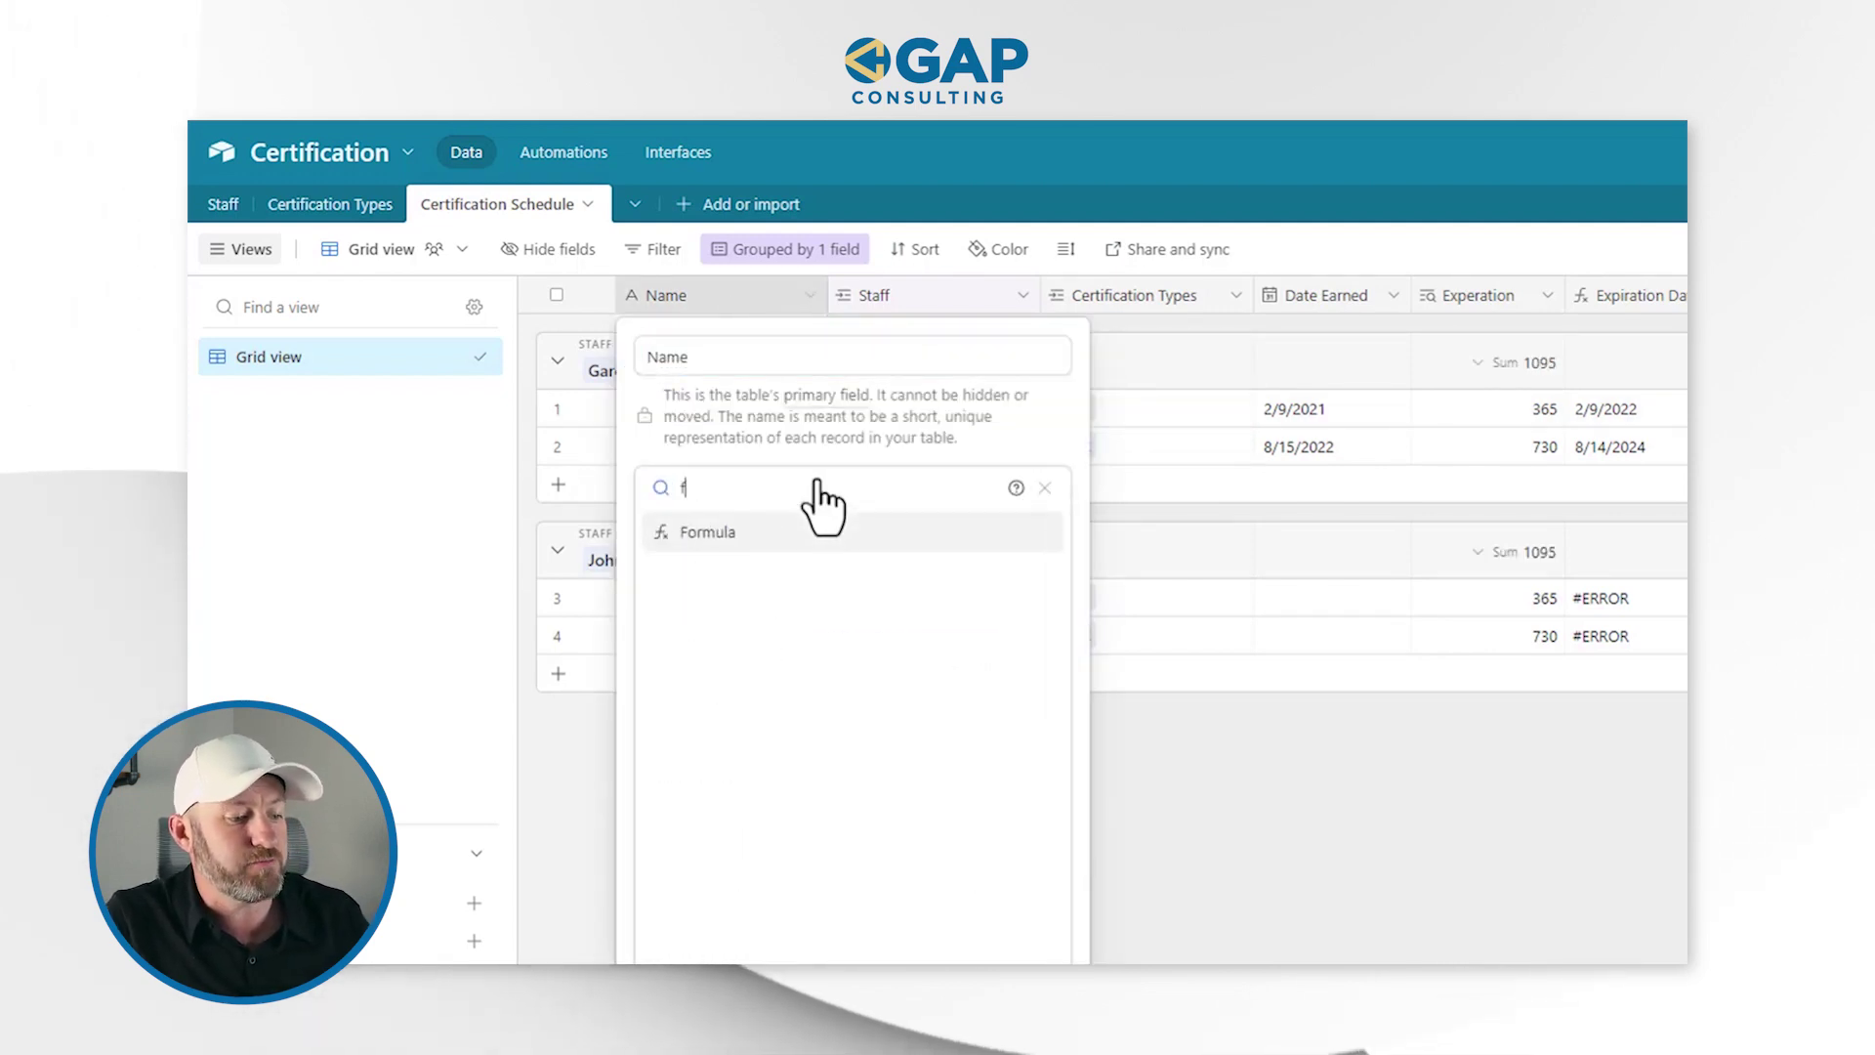
left_click(810, 536)
left_click(826, 630)
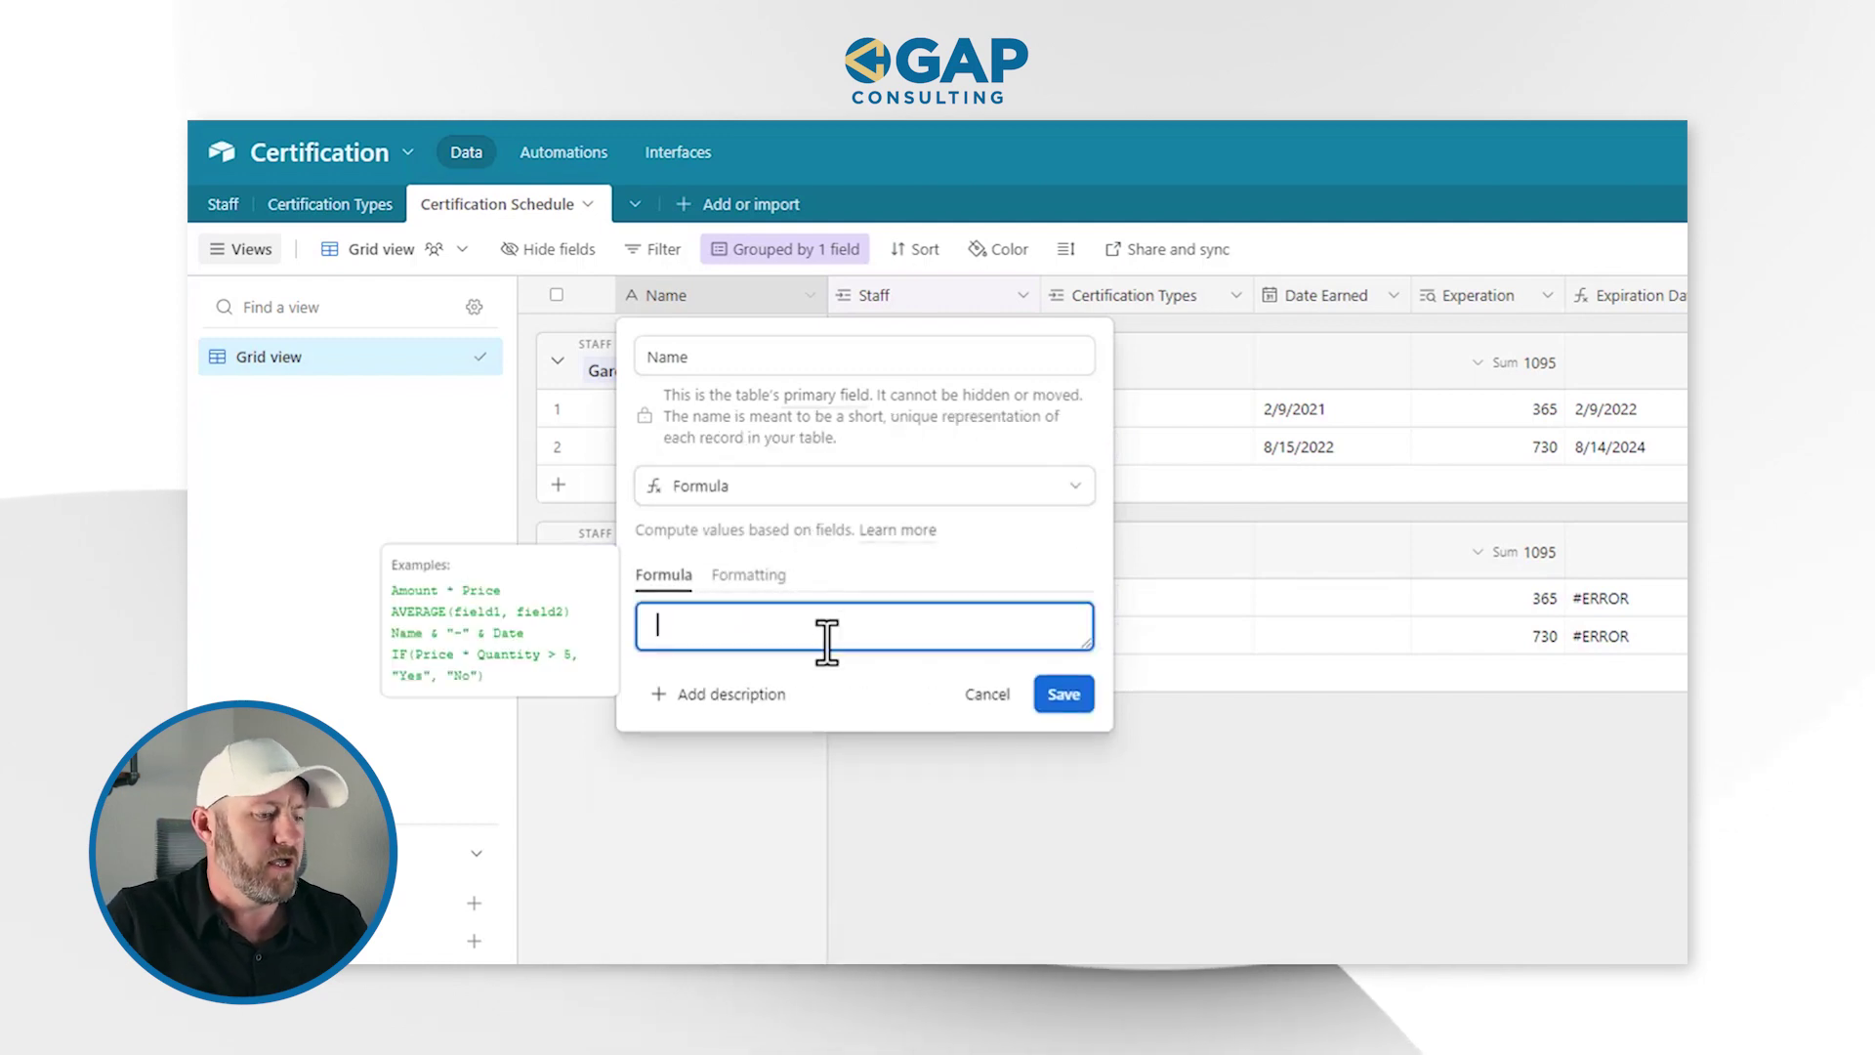
- Enter CONCATENATE(Staff,' - ',{Certification Types}) as the Name formula and save the field conversion
type("concat")
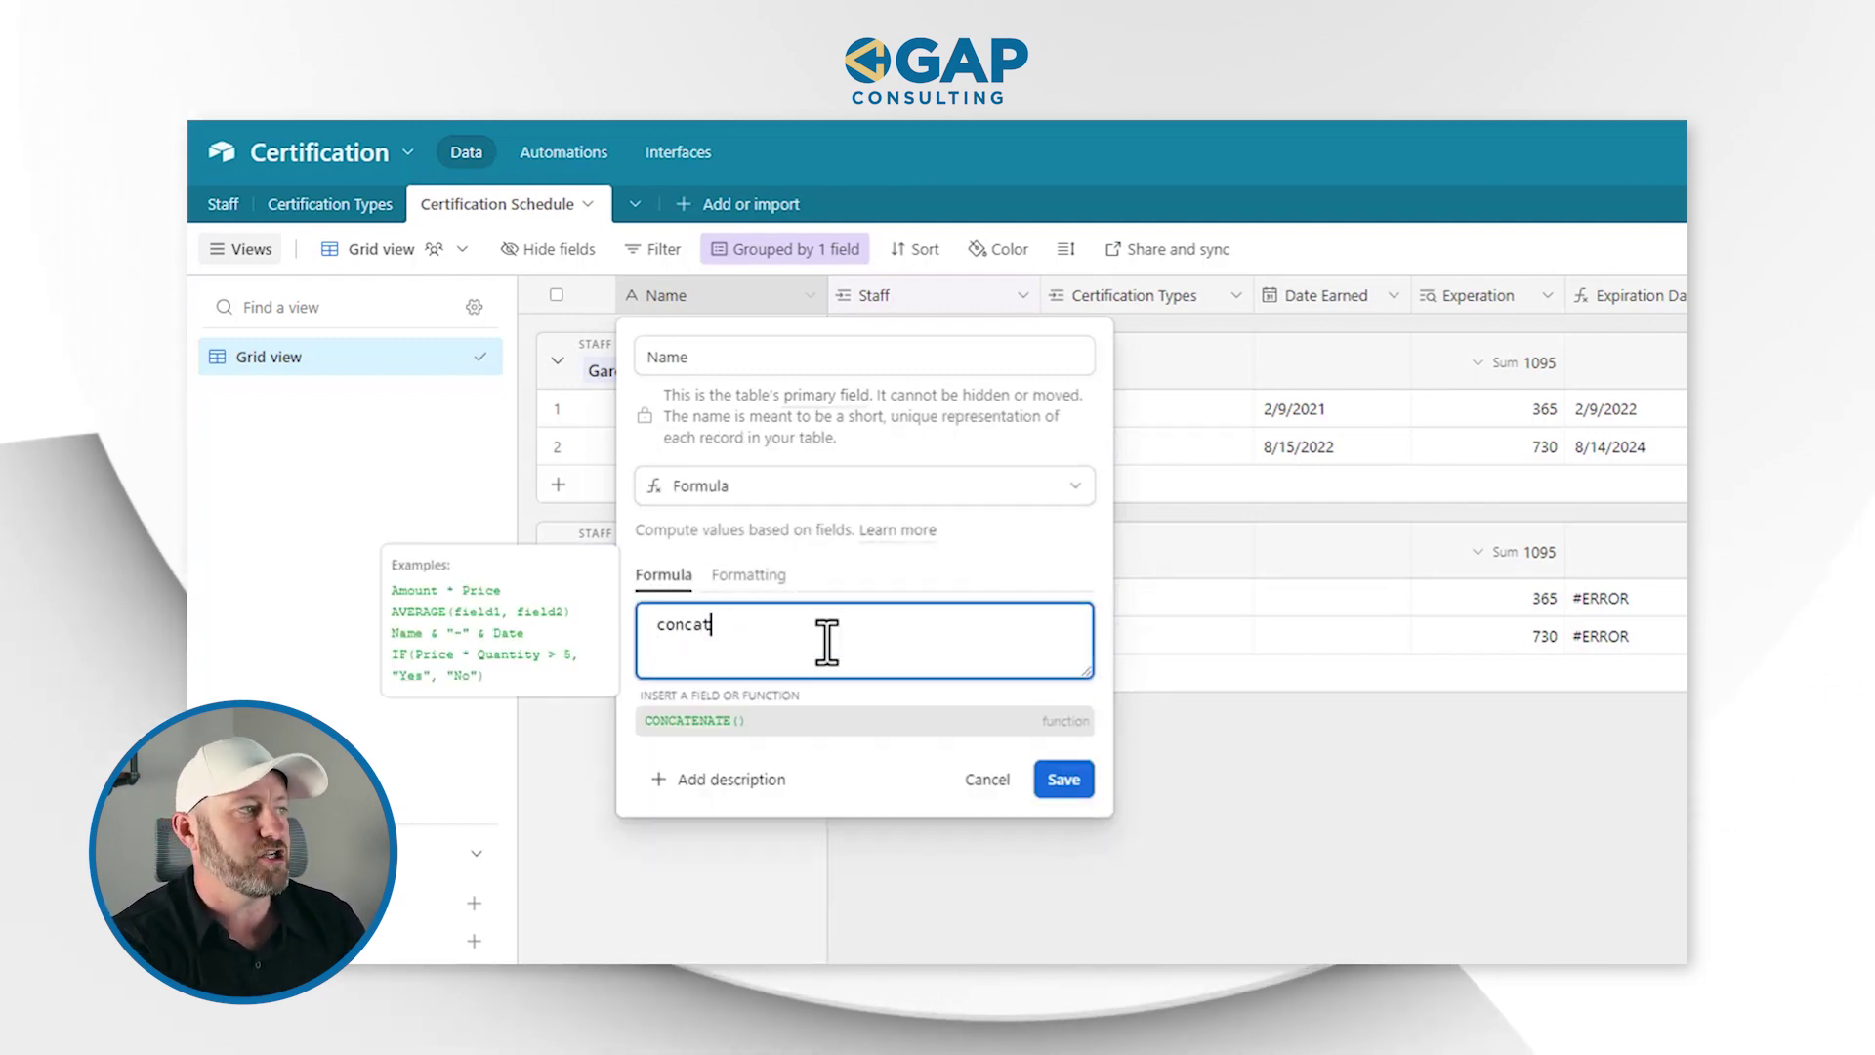
key("Tab")
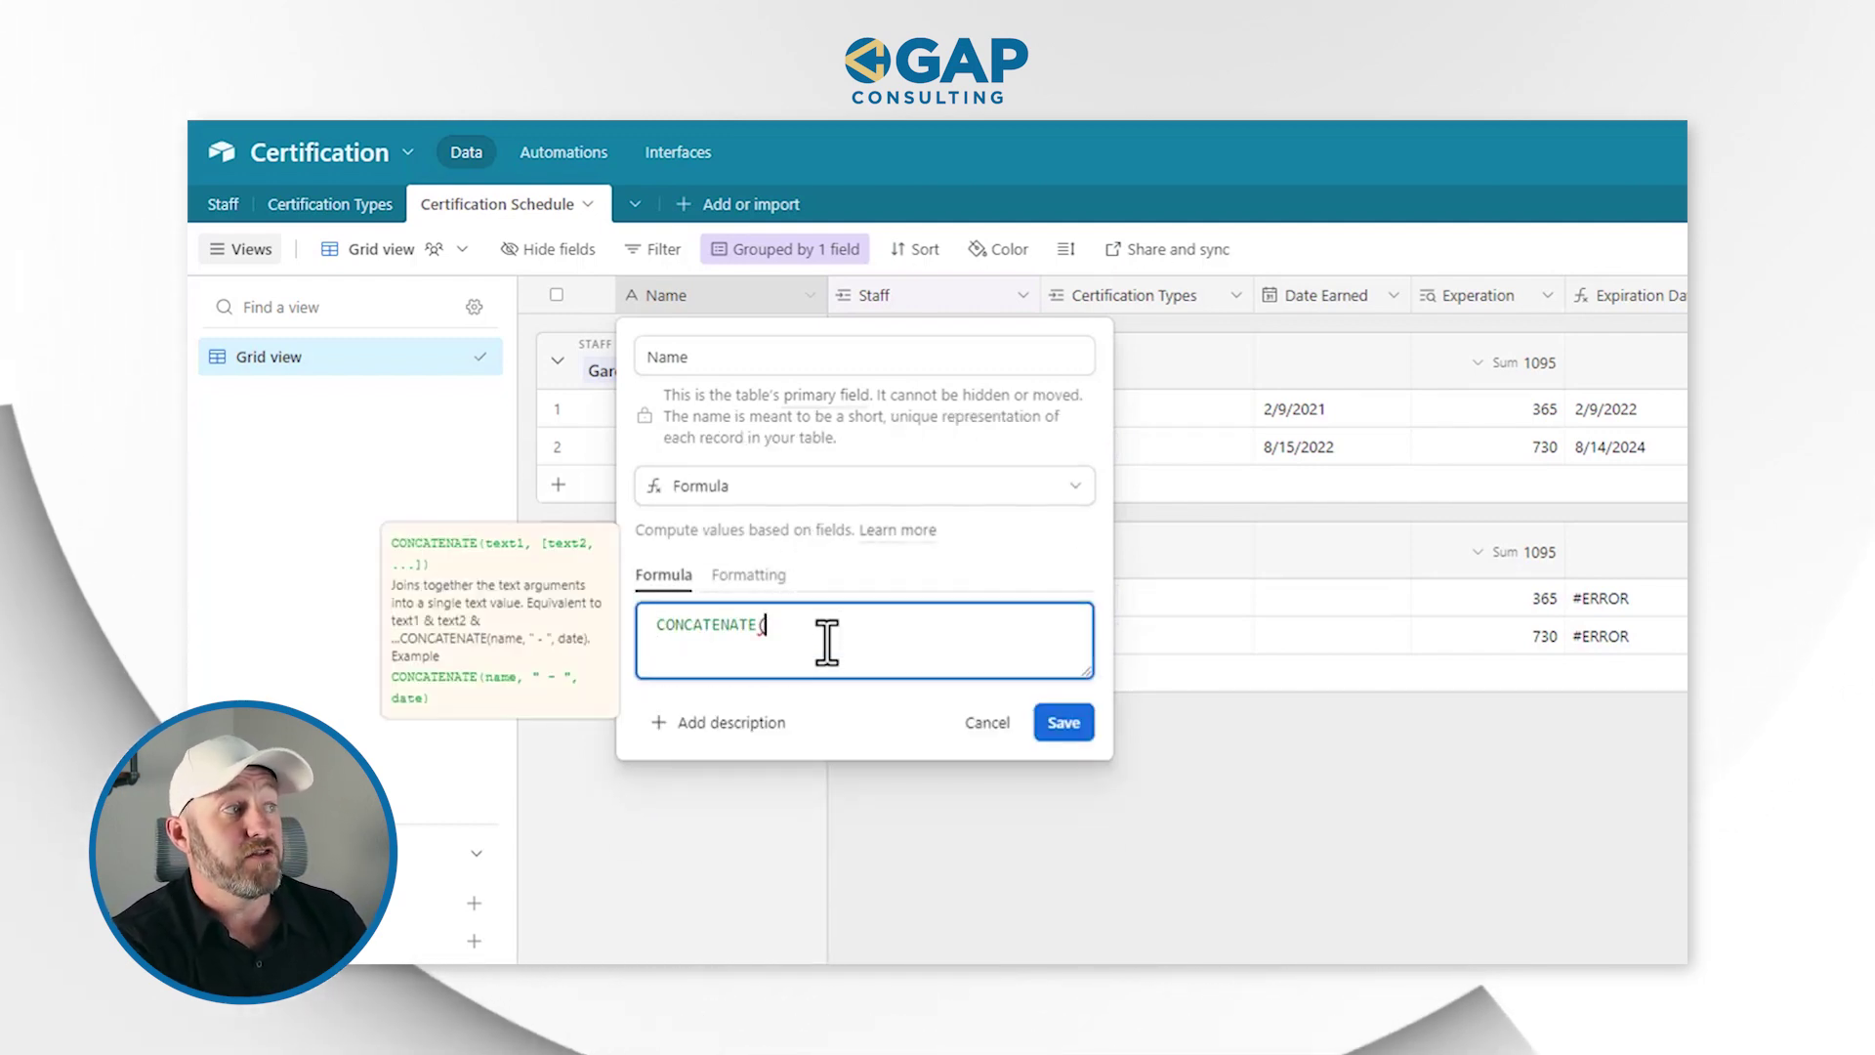
type("staf")
key("Tab")
type(", \" - \",")
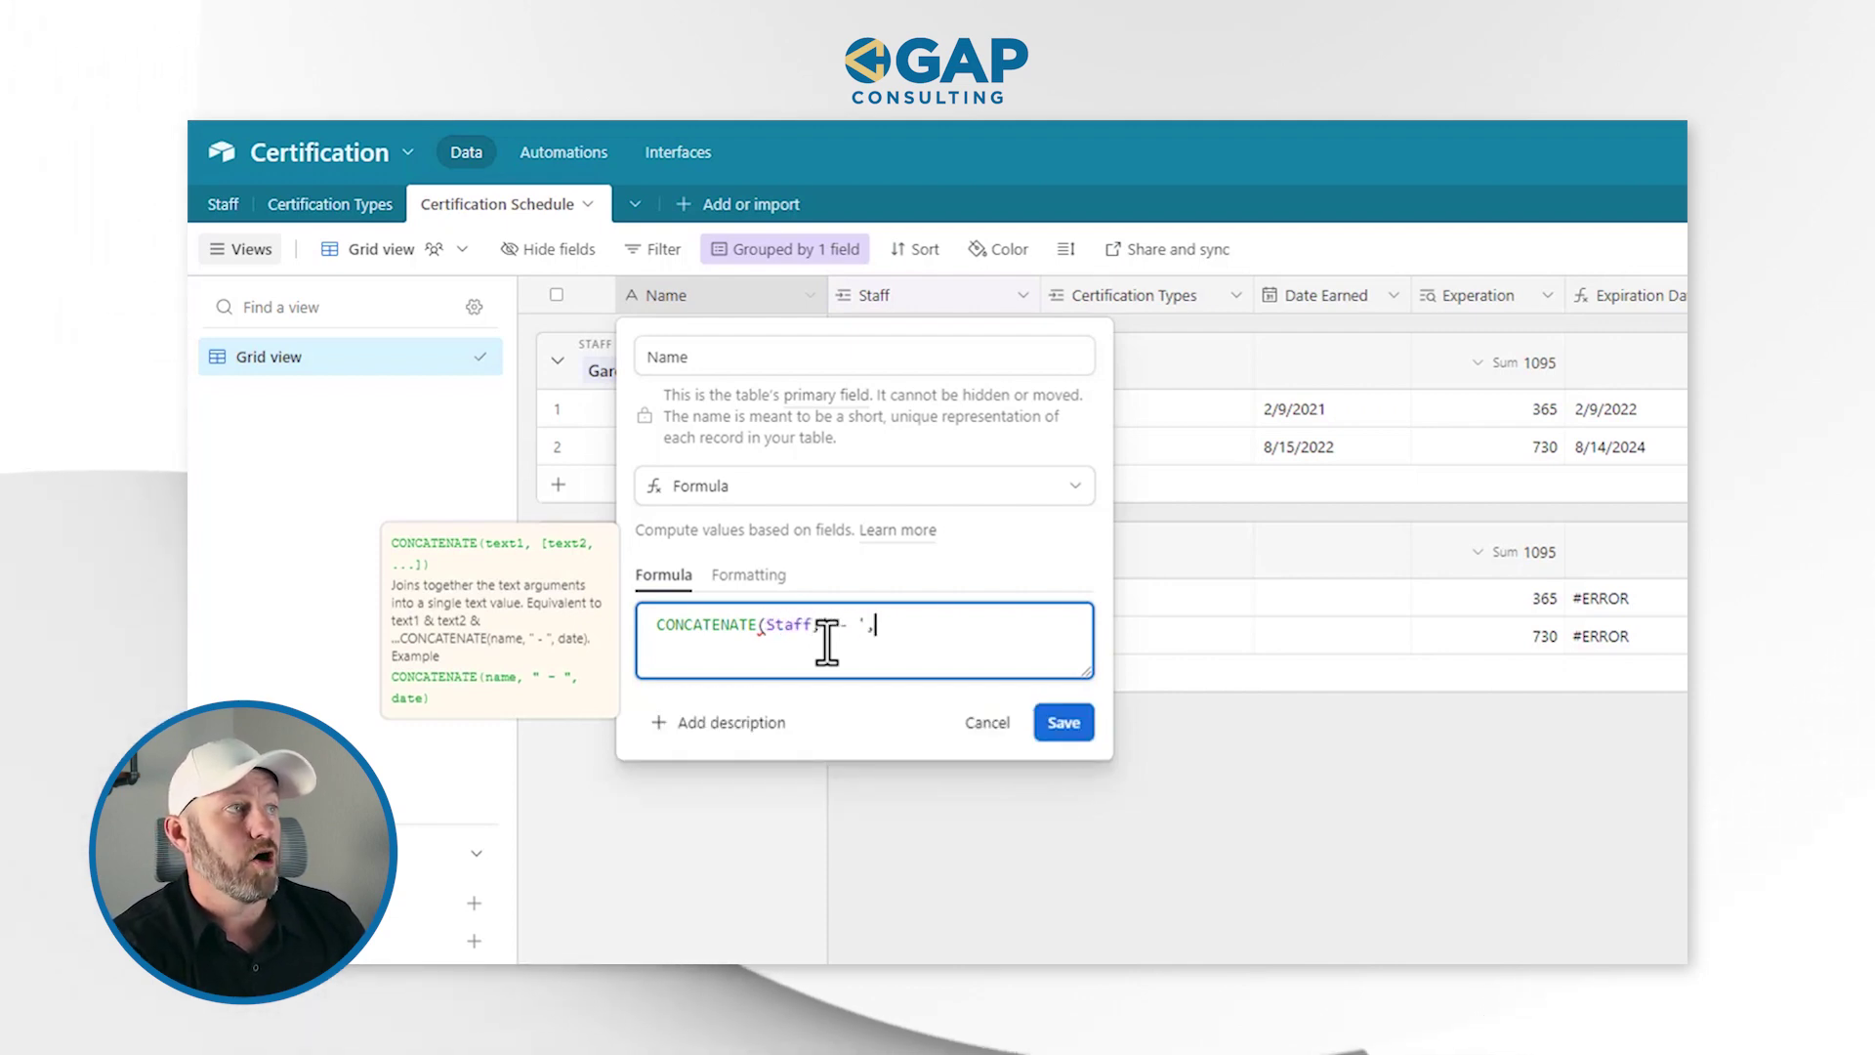
type("cert")
key("Tab")
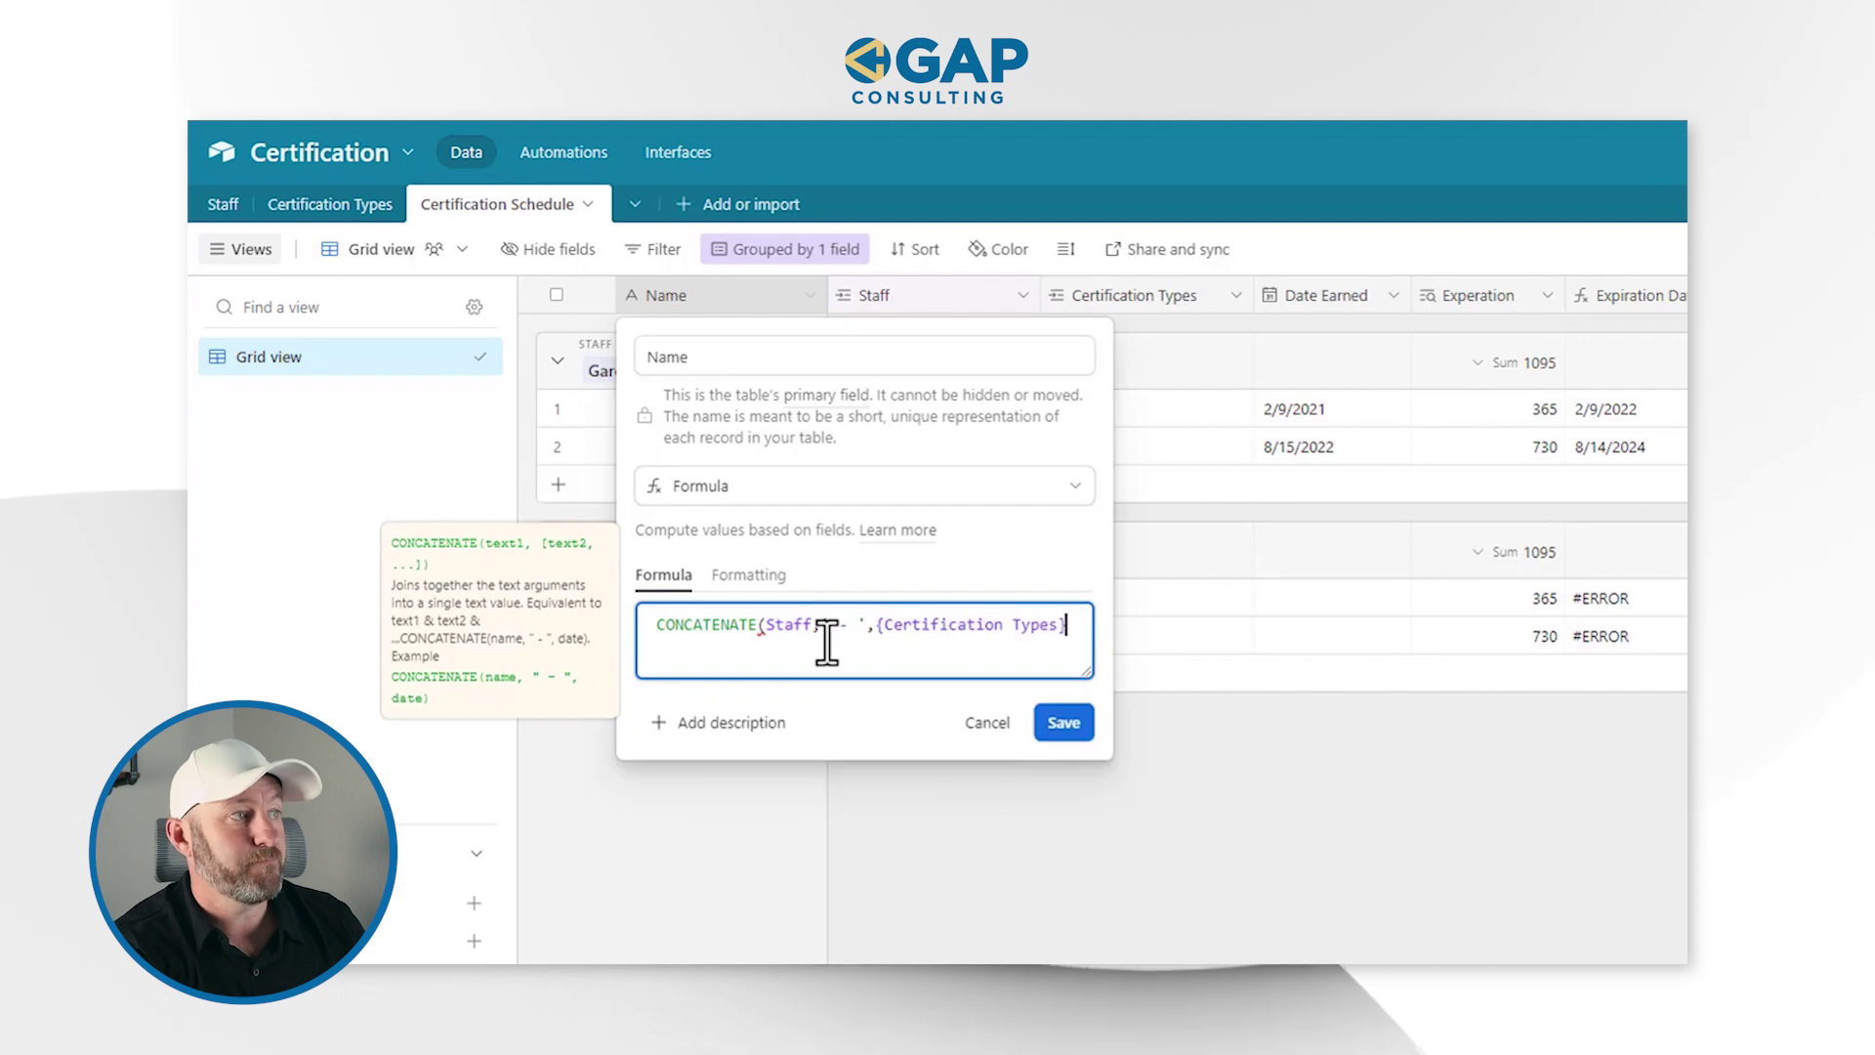
type(")")
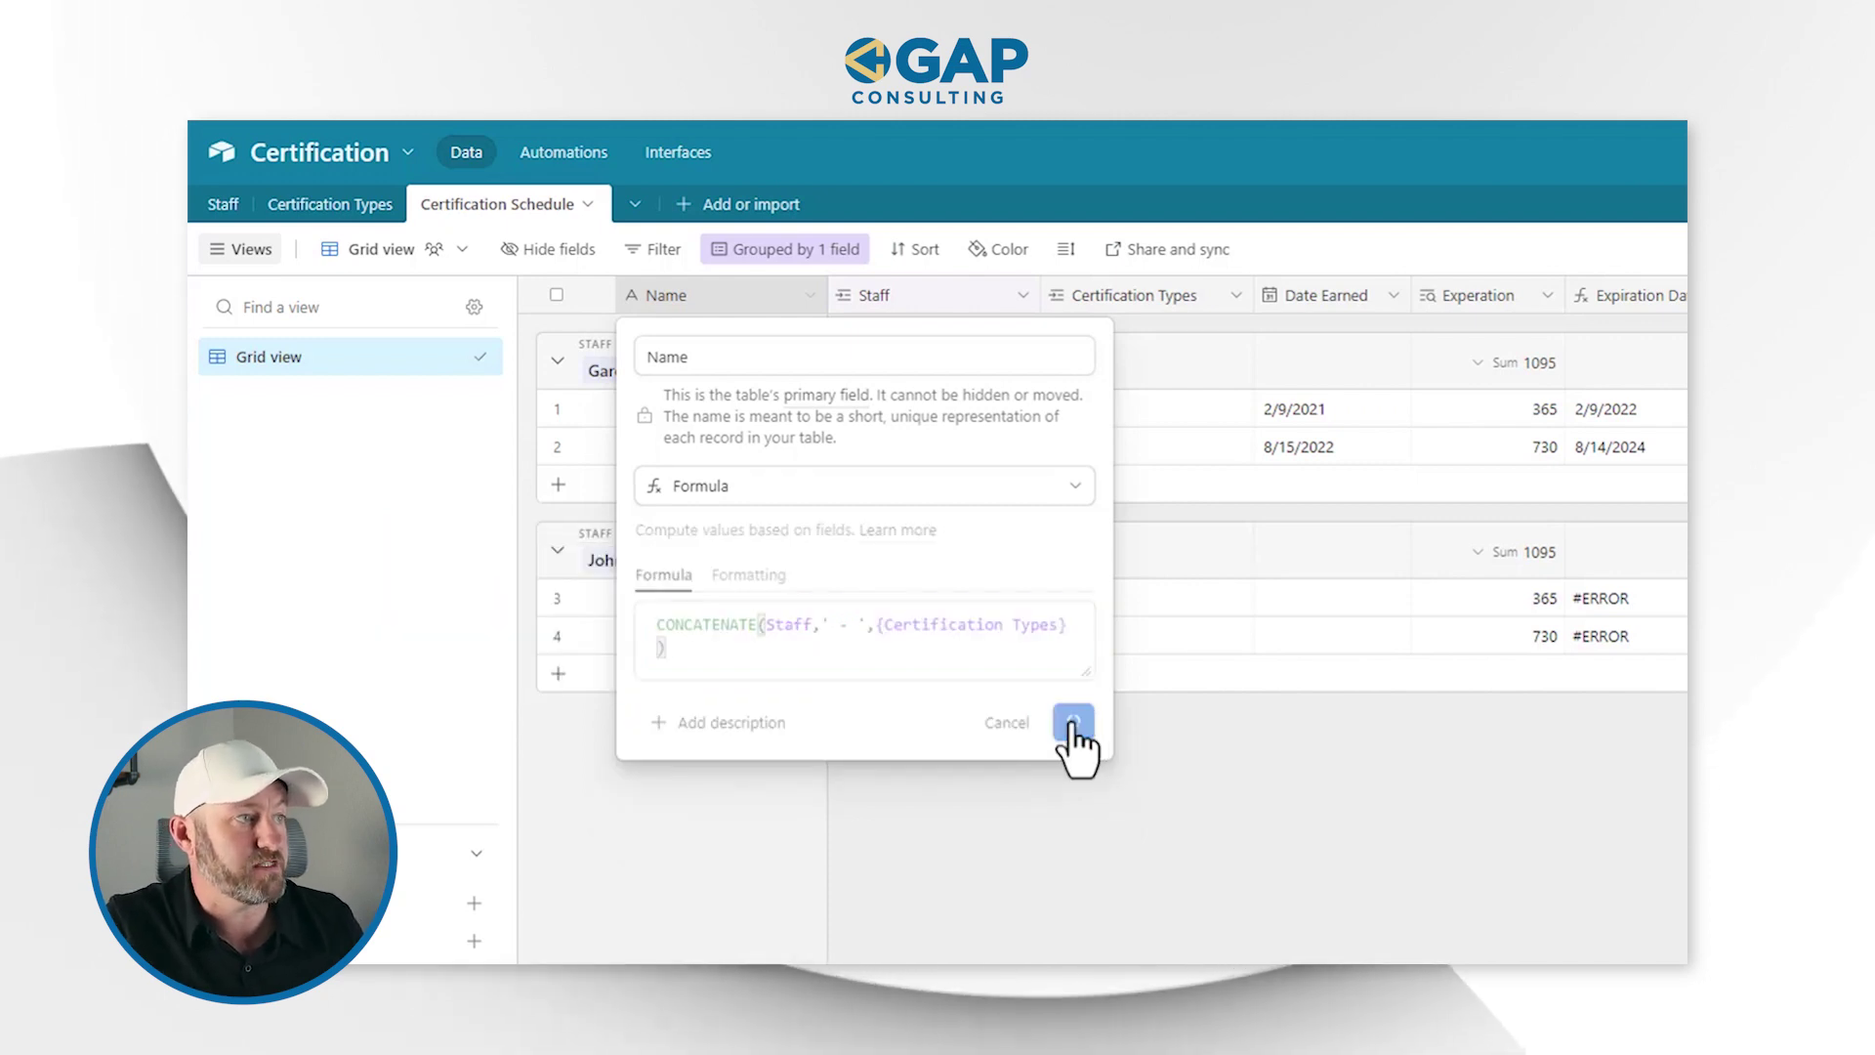
left_click(1067, 723)
left_click(1436, 843)
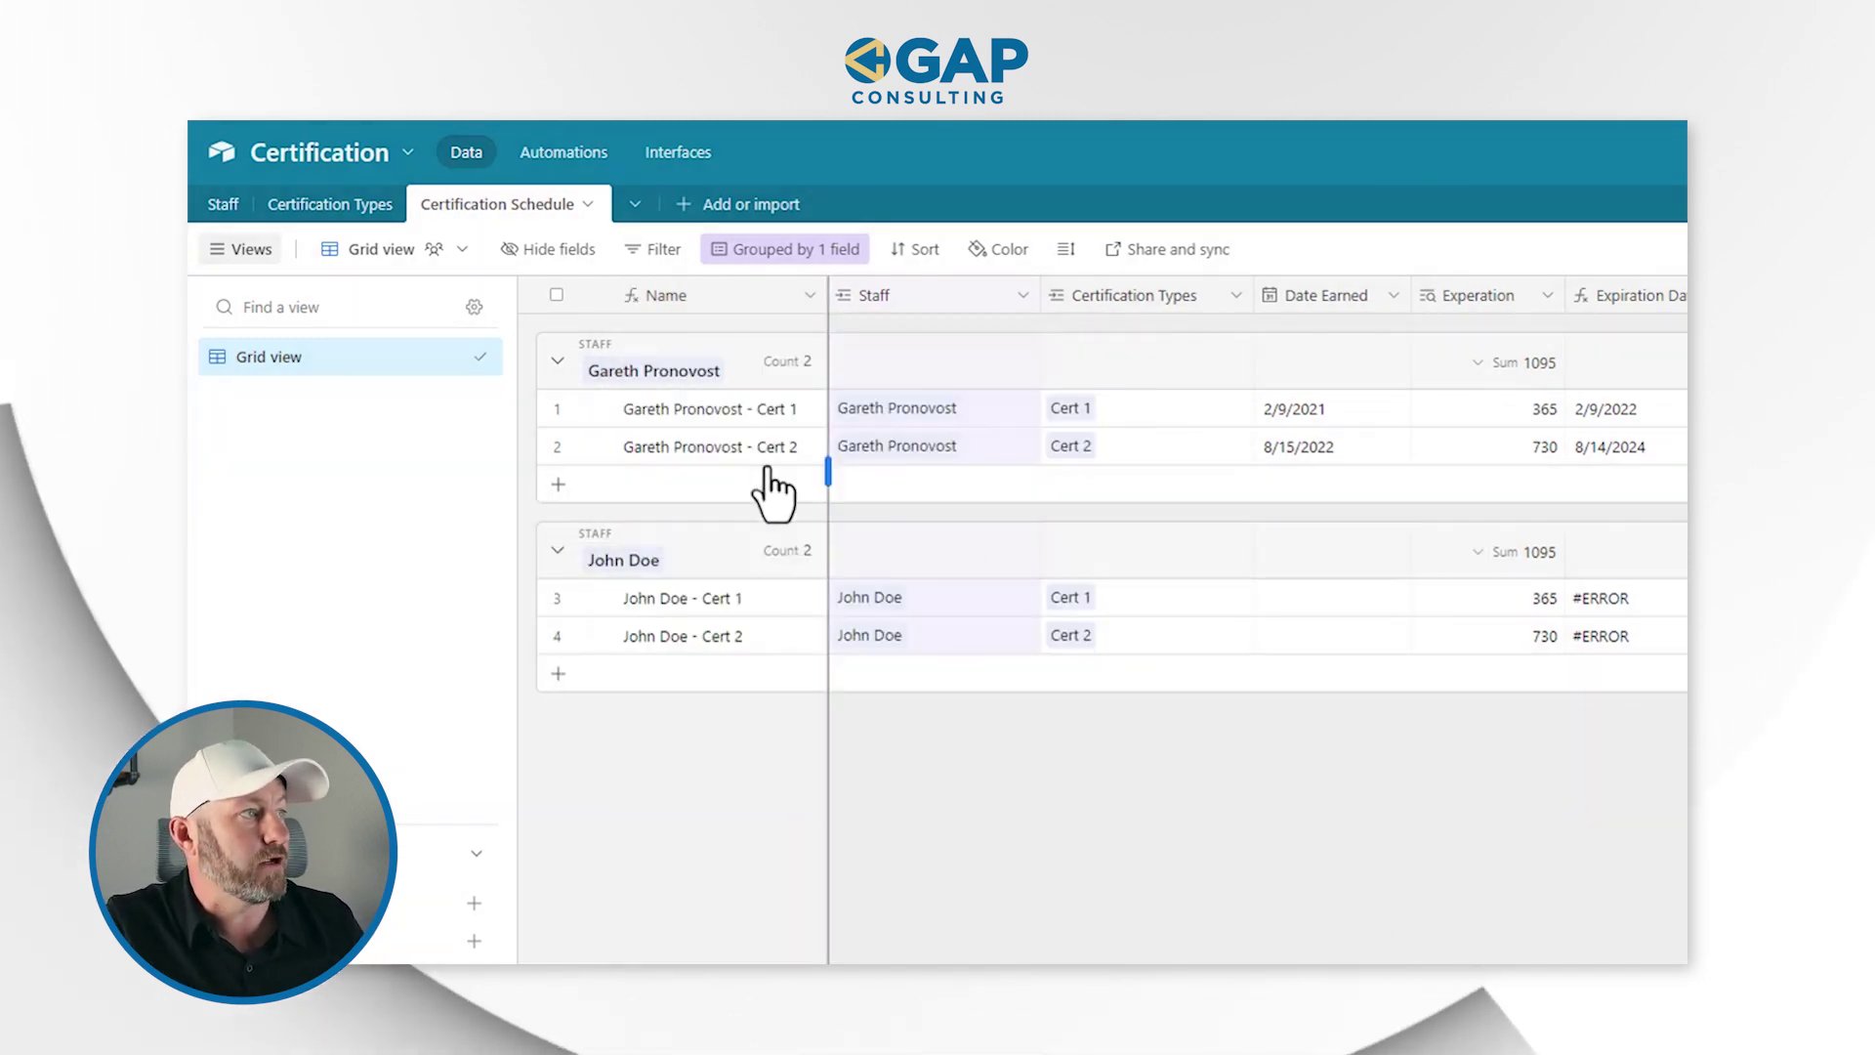
- Widen the Name column slightly and select the Cert 1 record name in the second staff group
left_click_drag(827, 295, 876, 295)
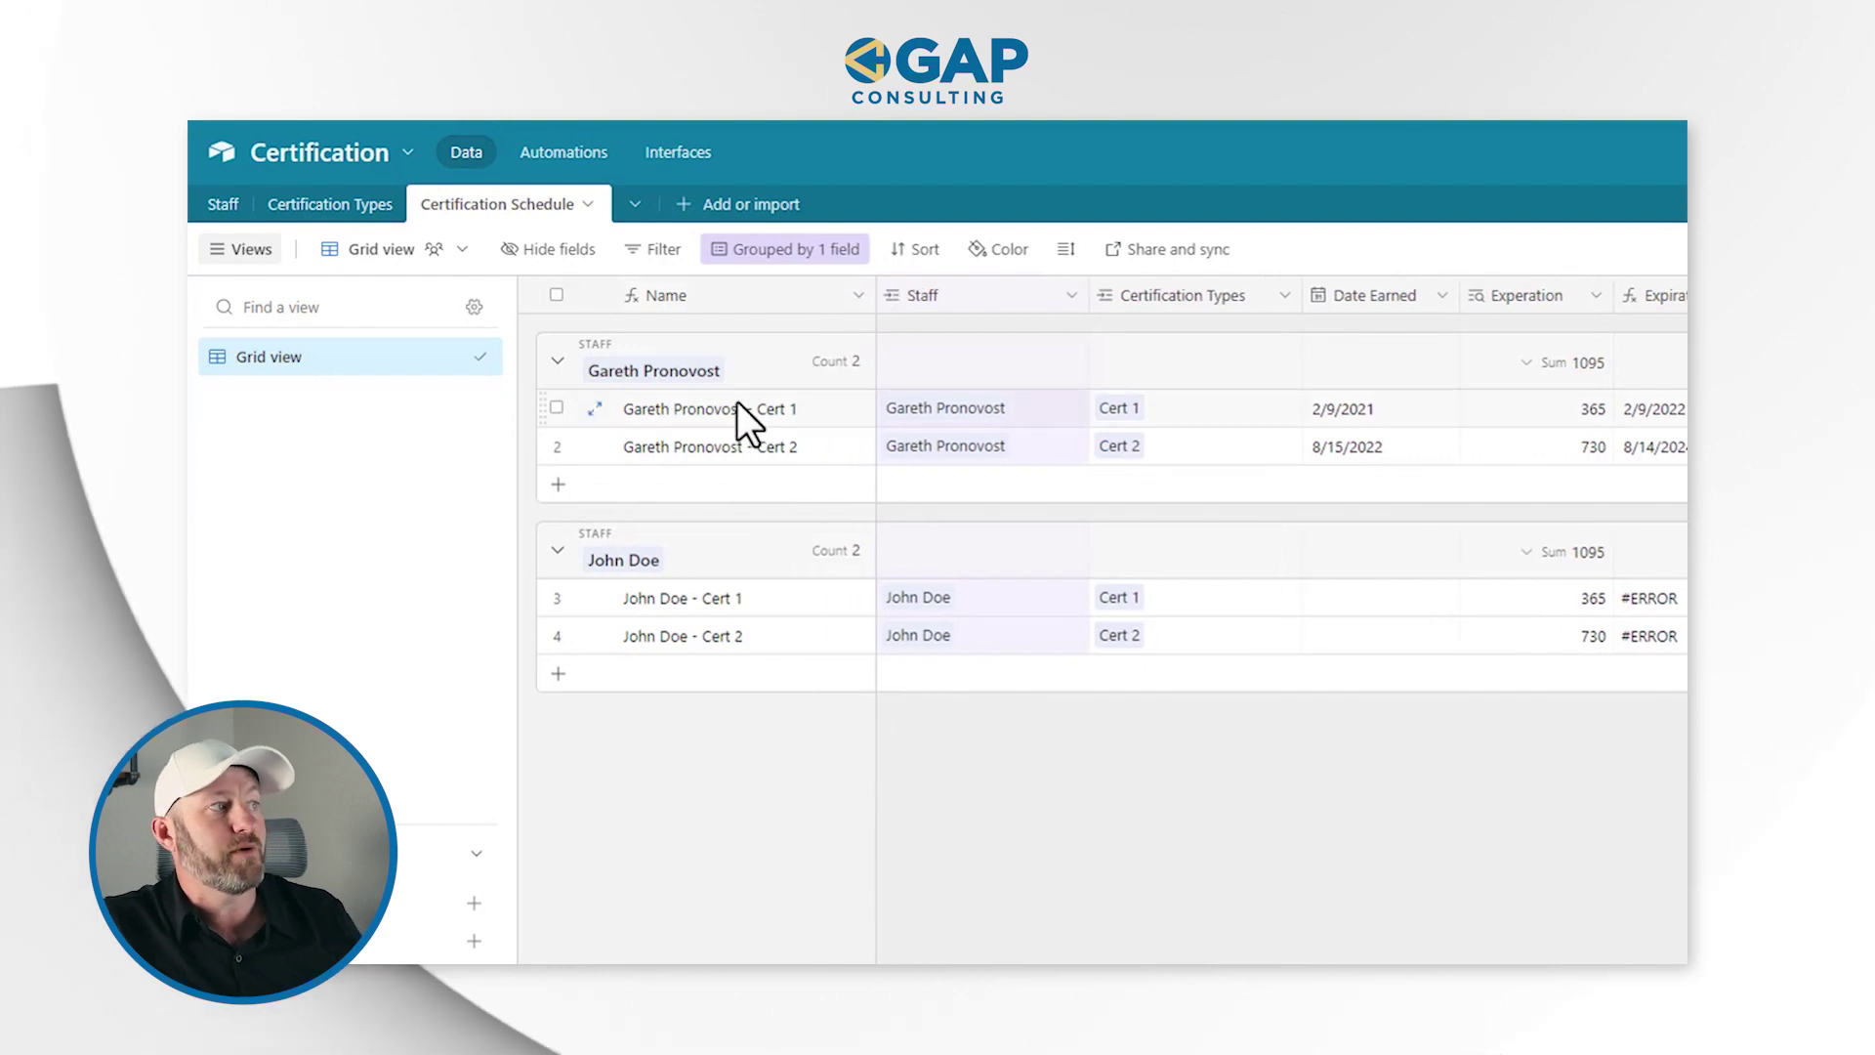
left_click(723, 601)
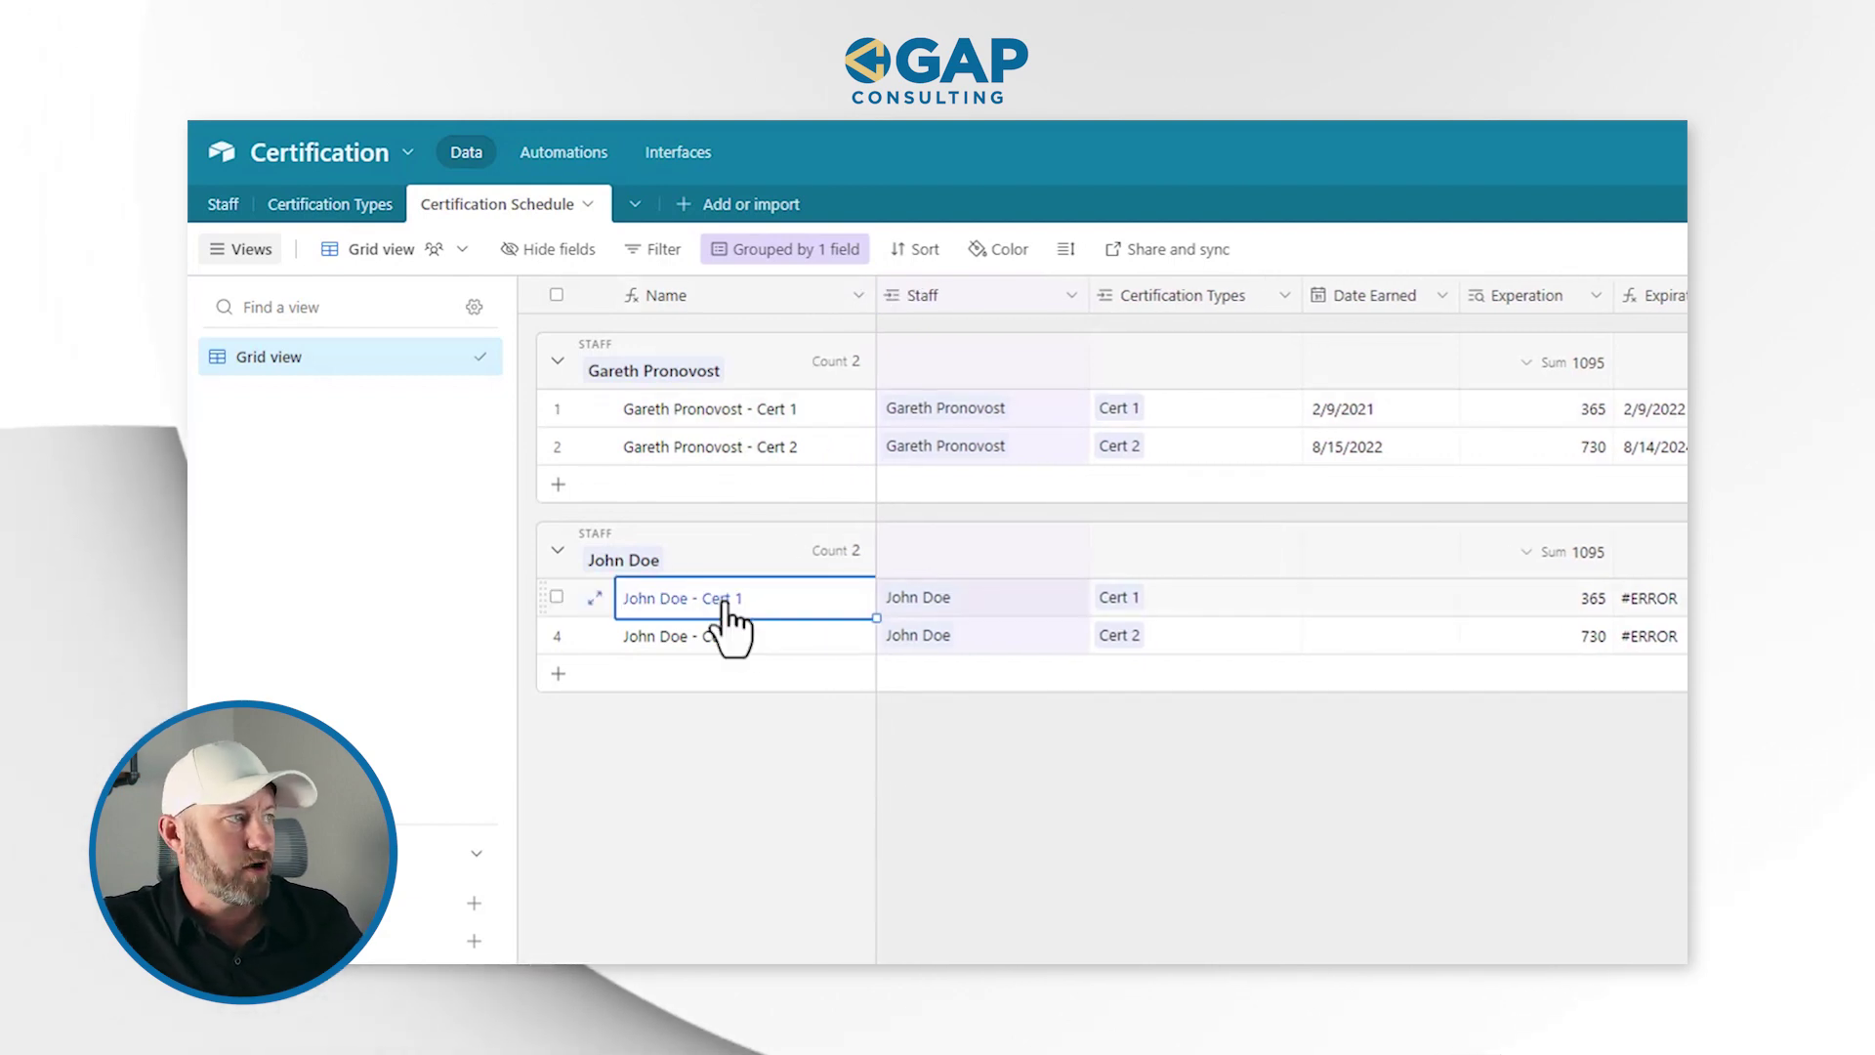
- Check the generated names of the second staff group's Cert 2 record and the first group's Cert 1 and Cert 2 records
left_click(665, 645)
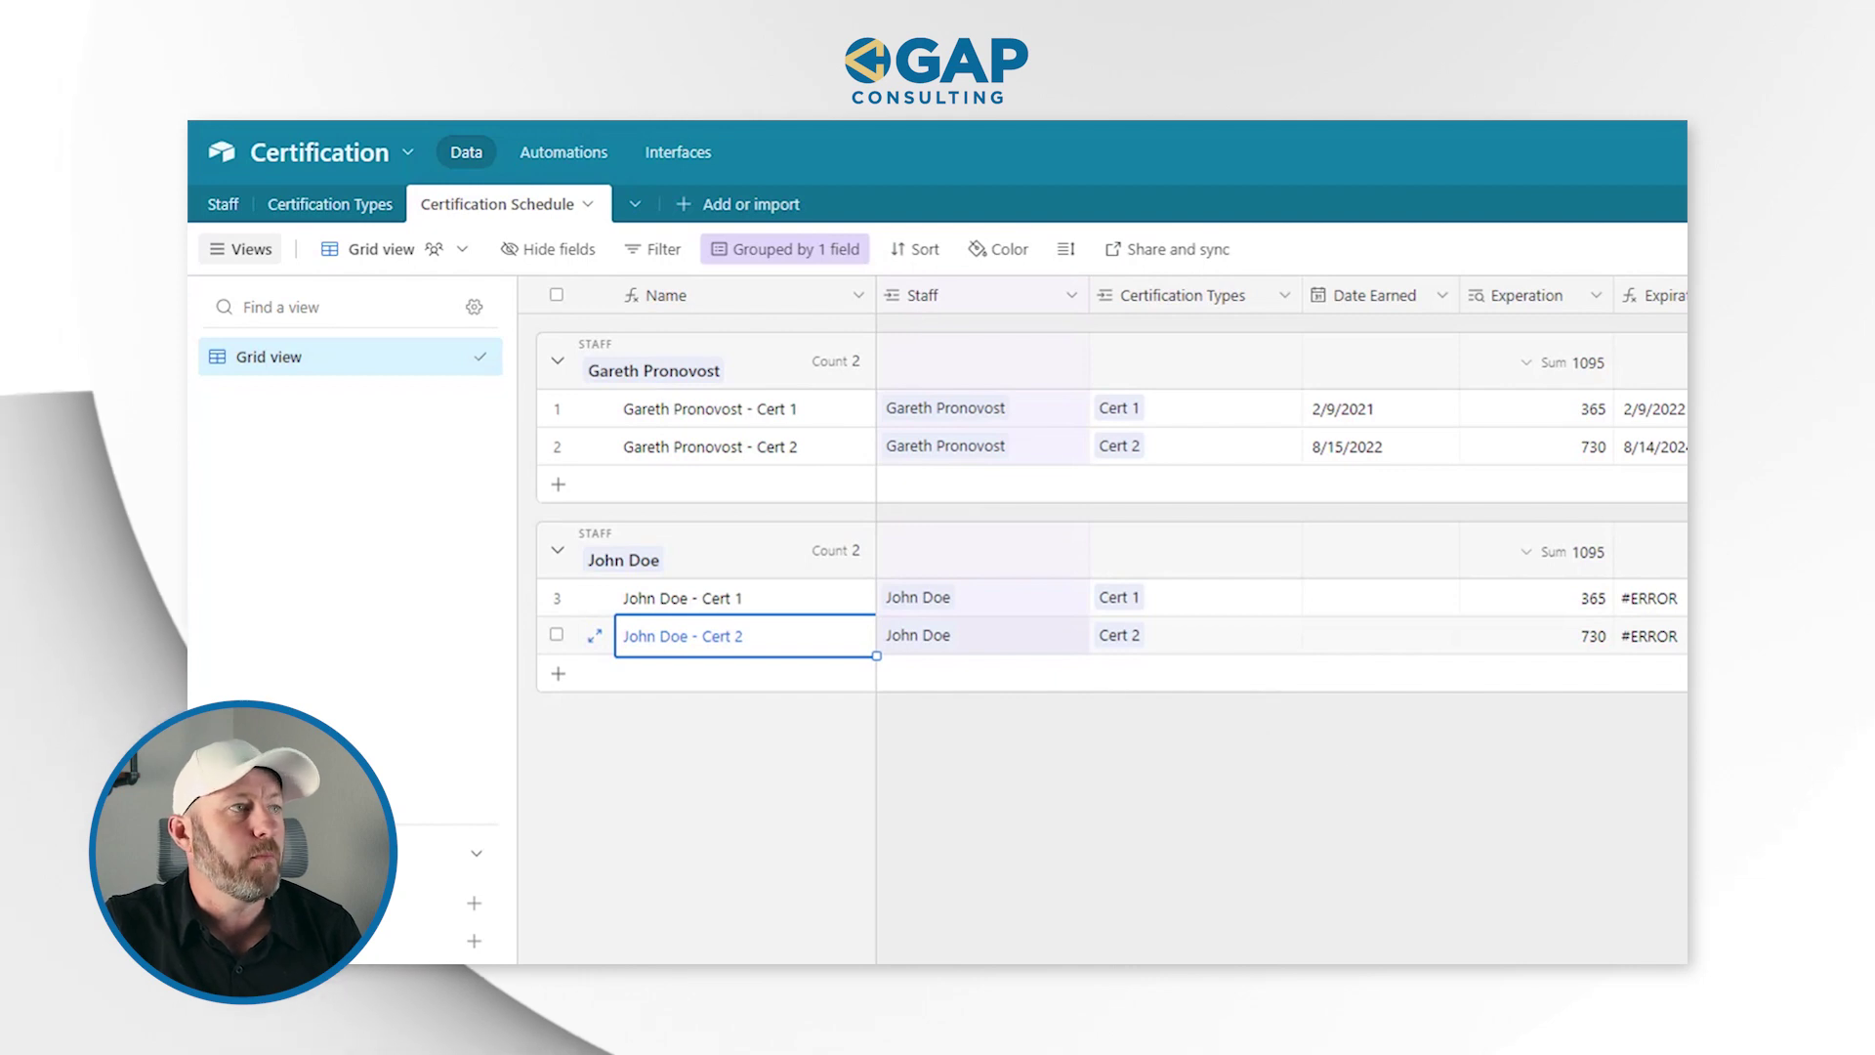
left_click(701, 418)
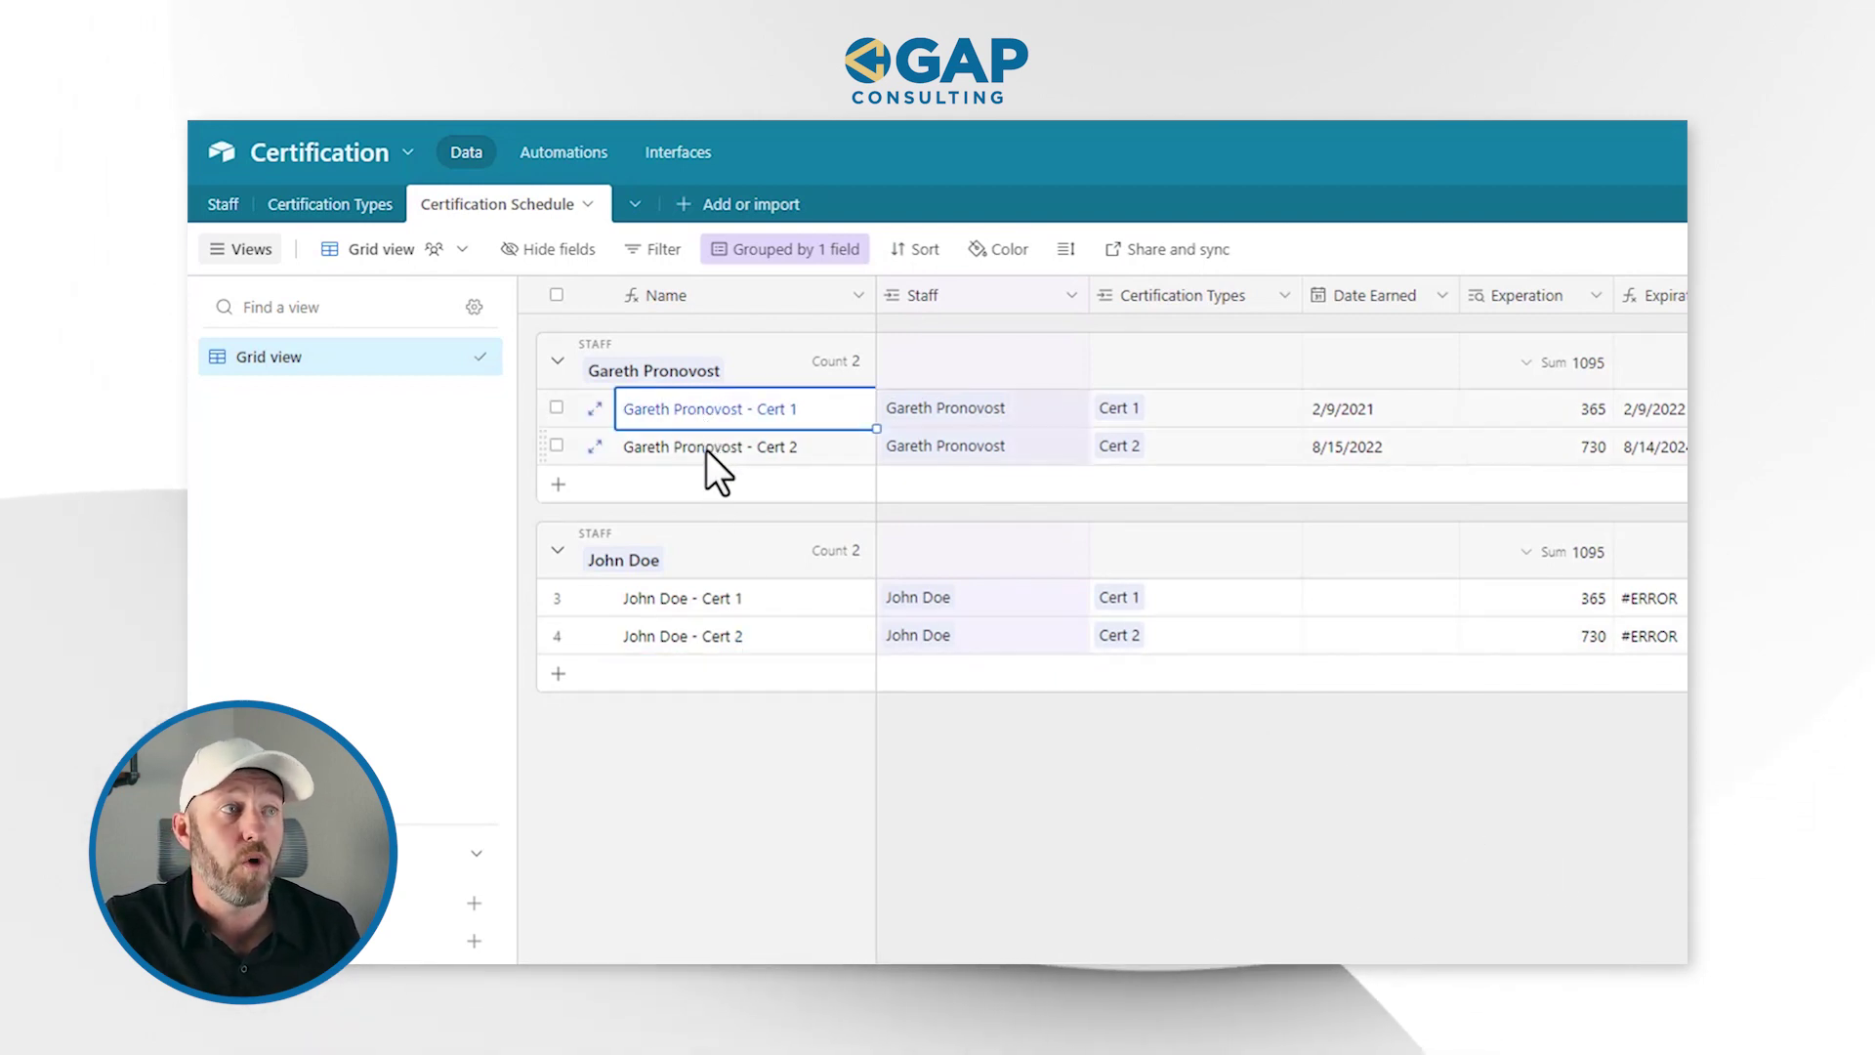
left_click(706, 449)
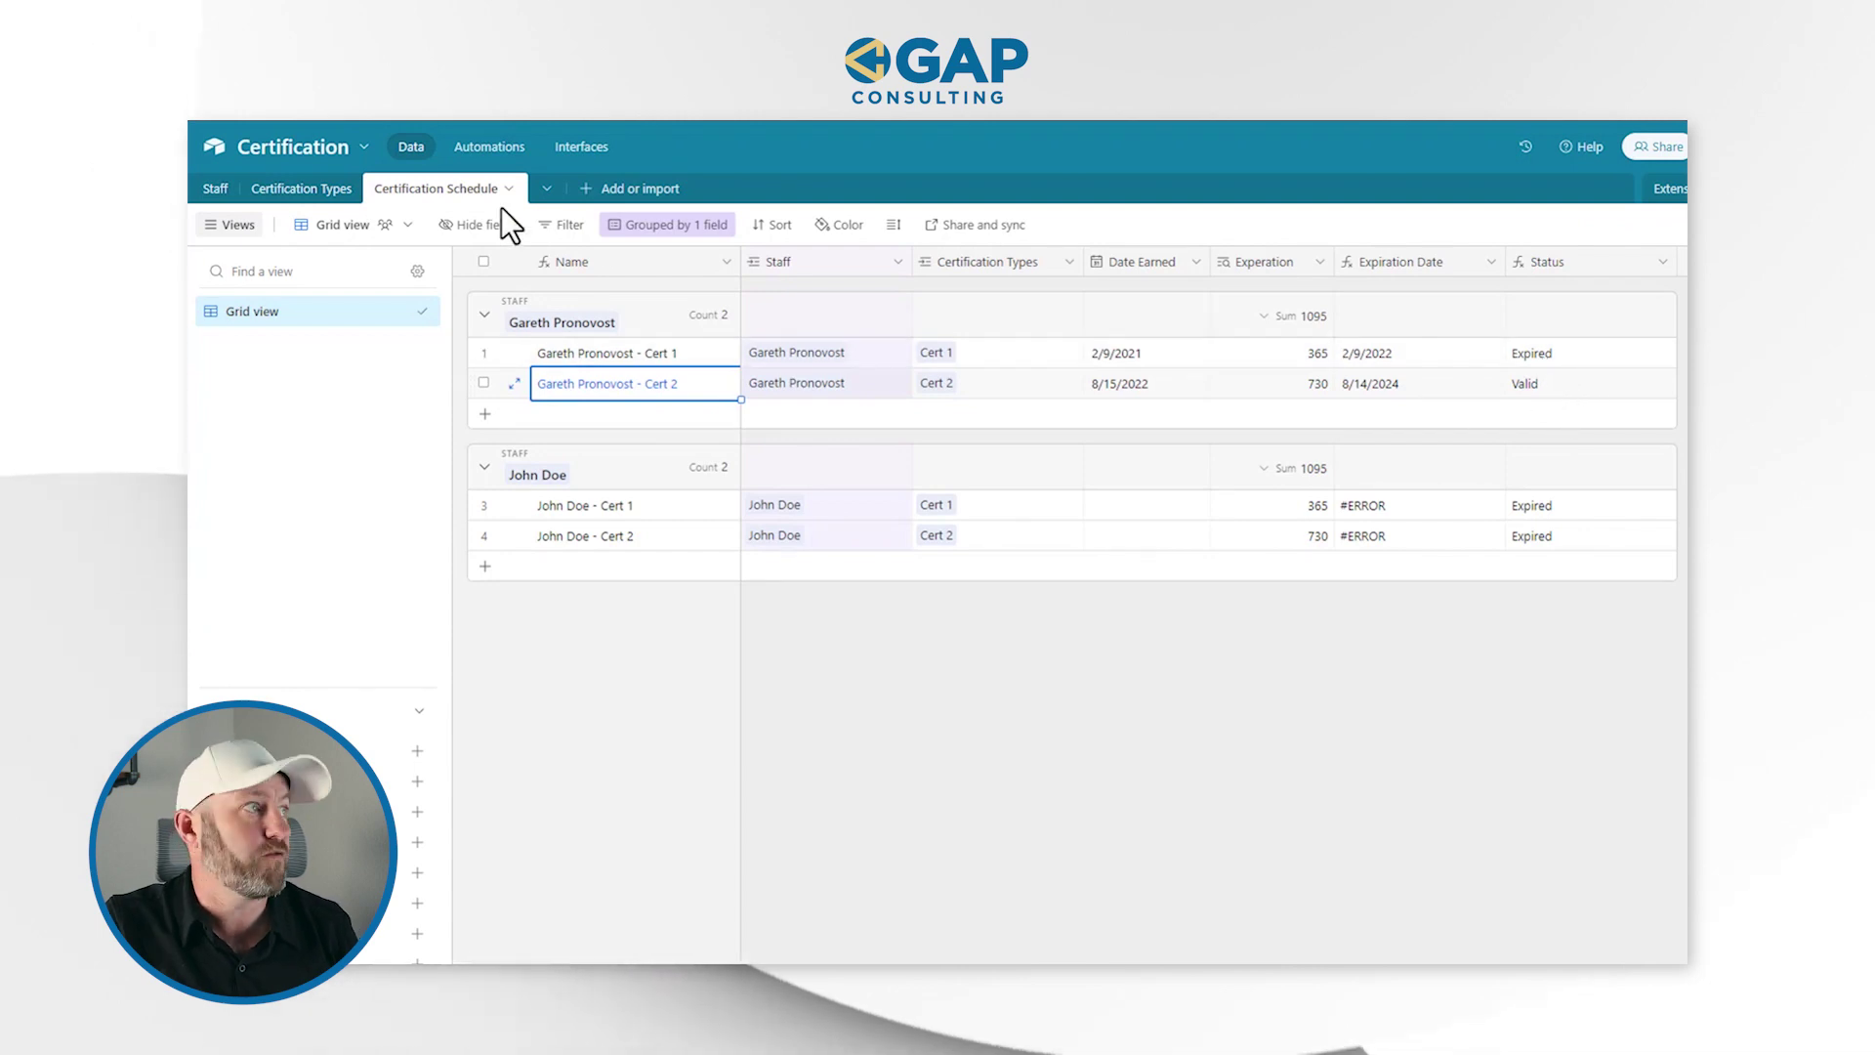
- In the Staff table, start a new Lookup field named Cert 1 that pulls Status from the linked Certification Schedule records
left_click(215, 189)
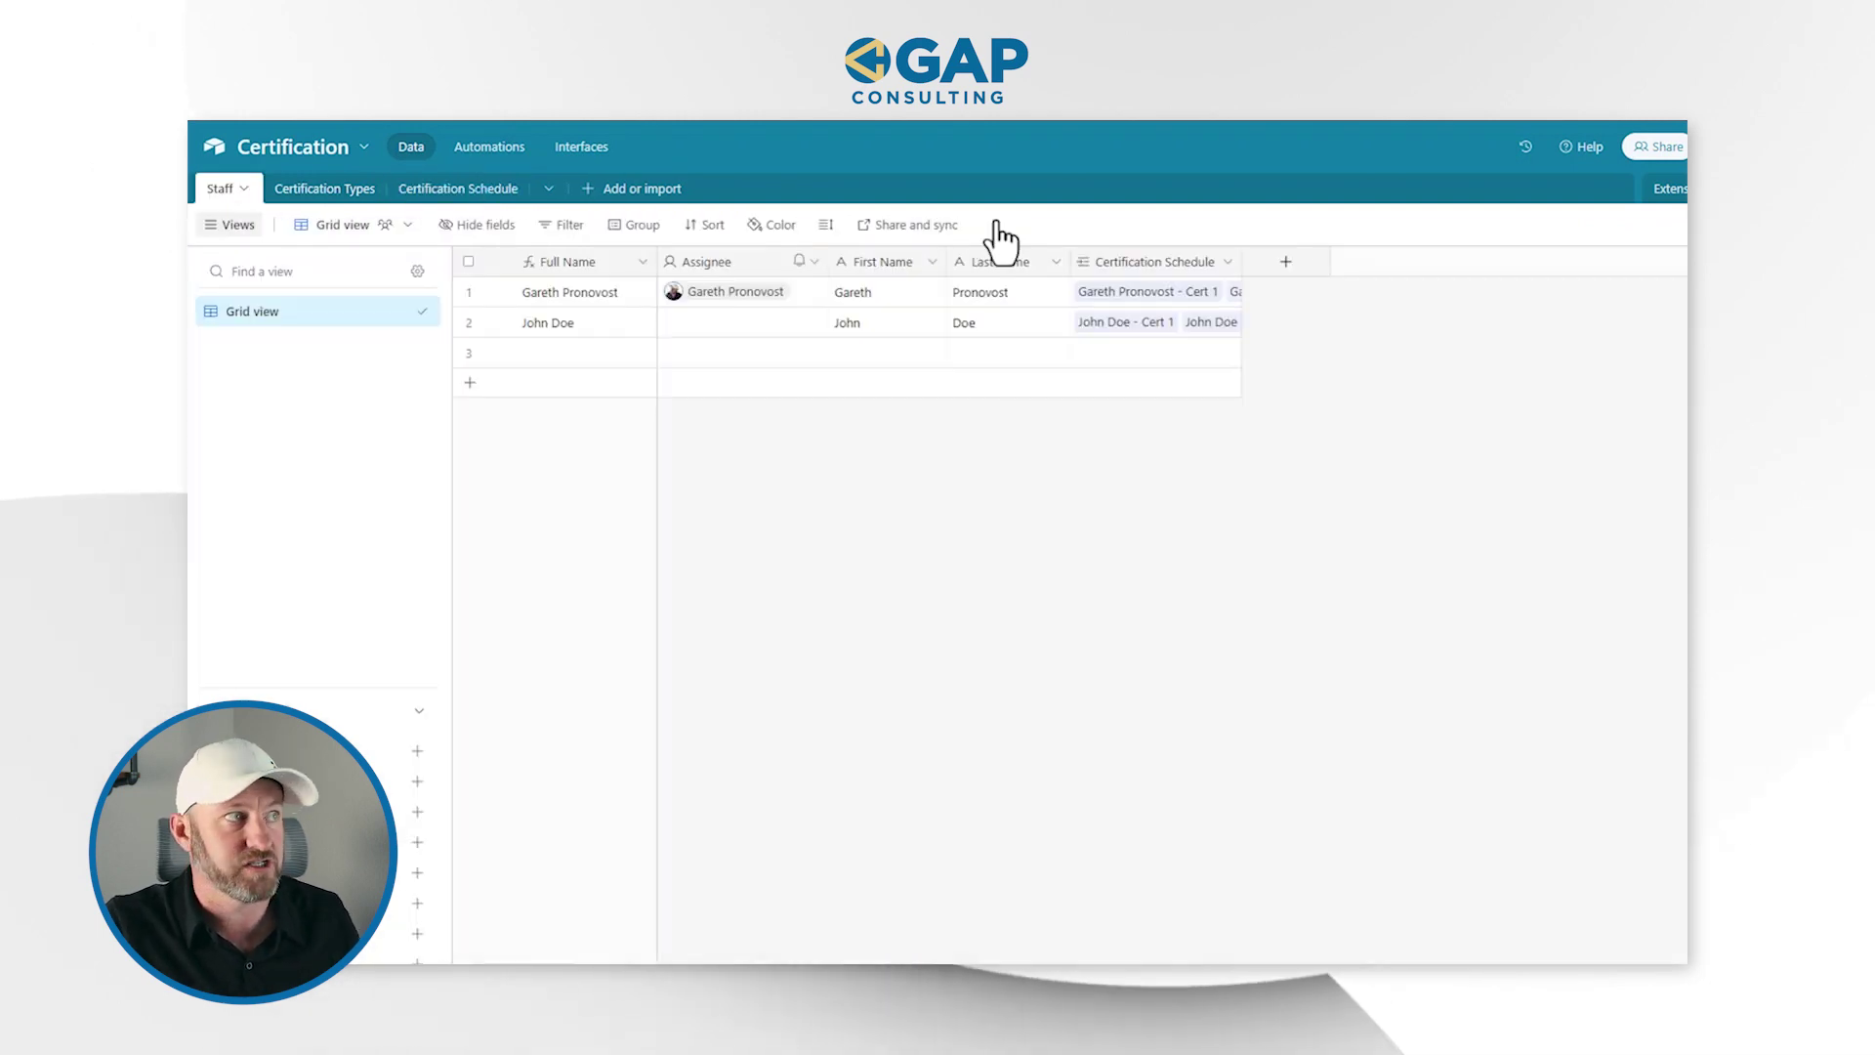
left_click(1303, 259)
type("cert 1")
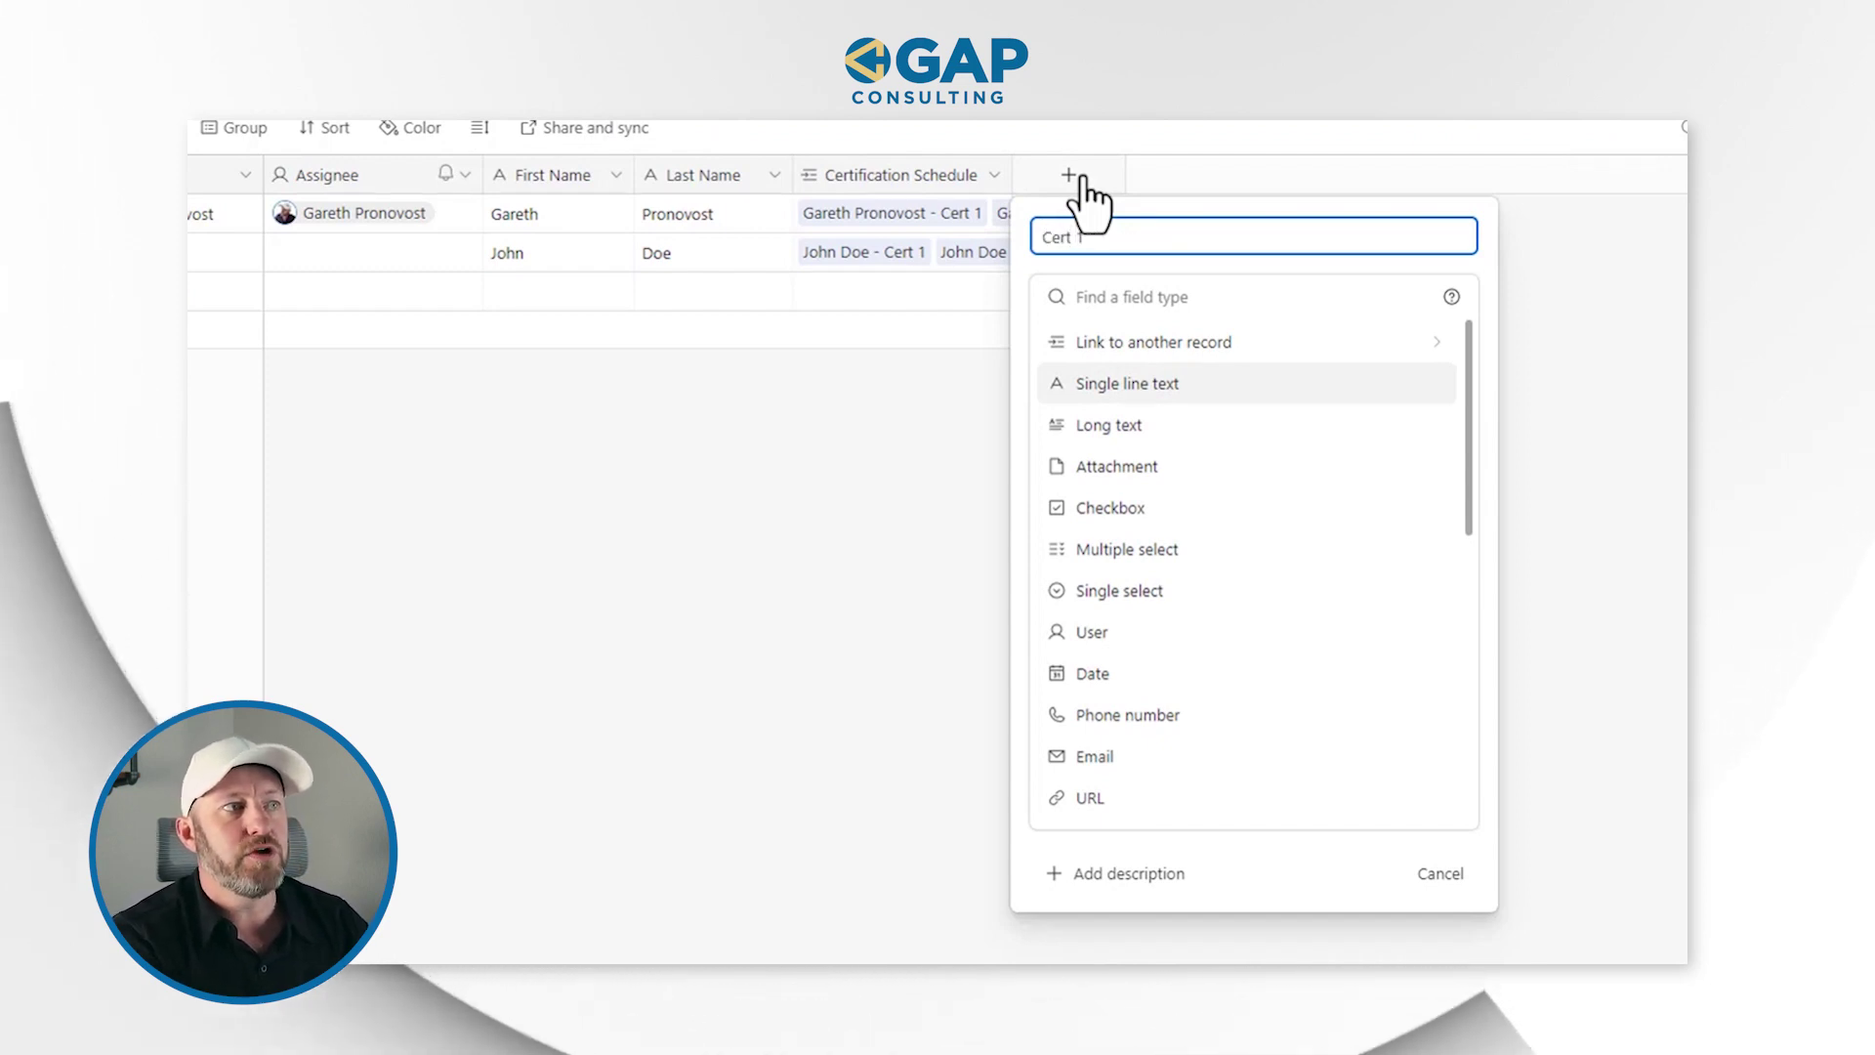
type("loo")
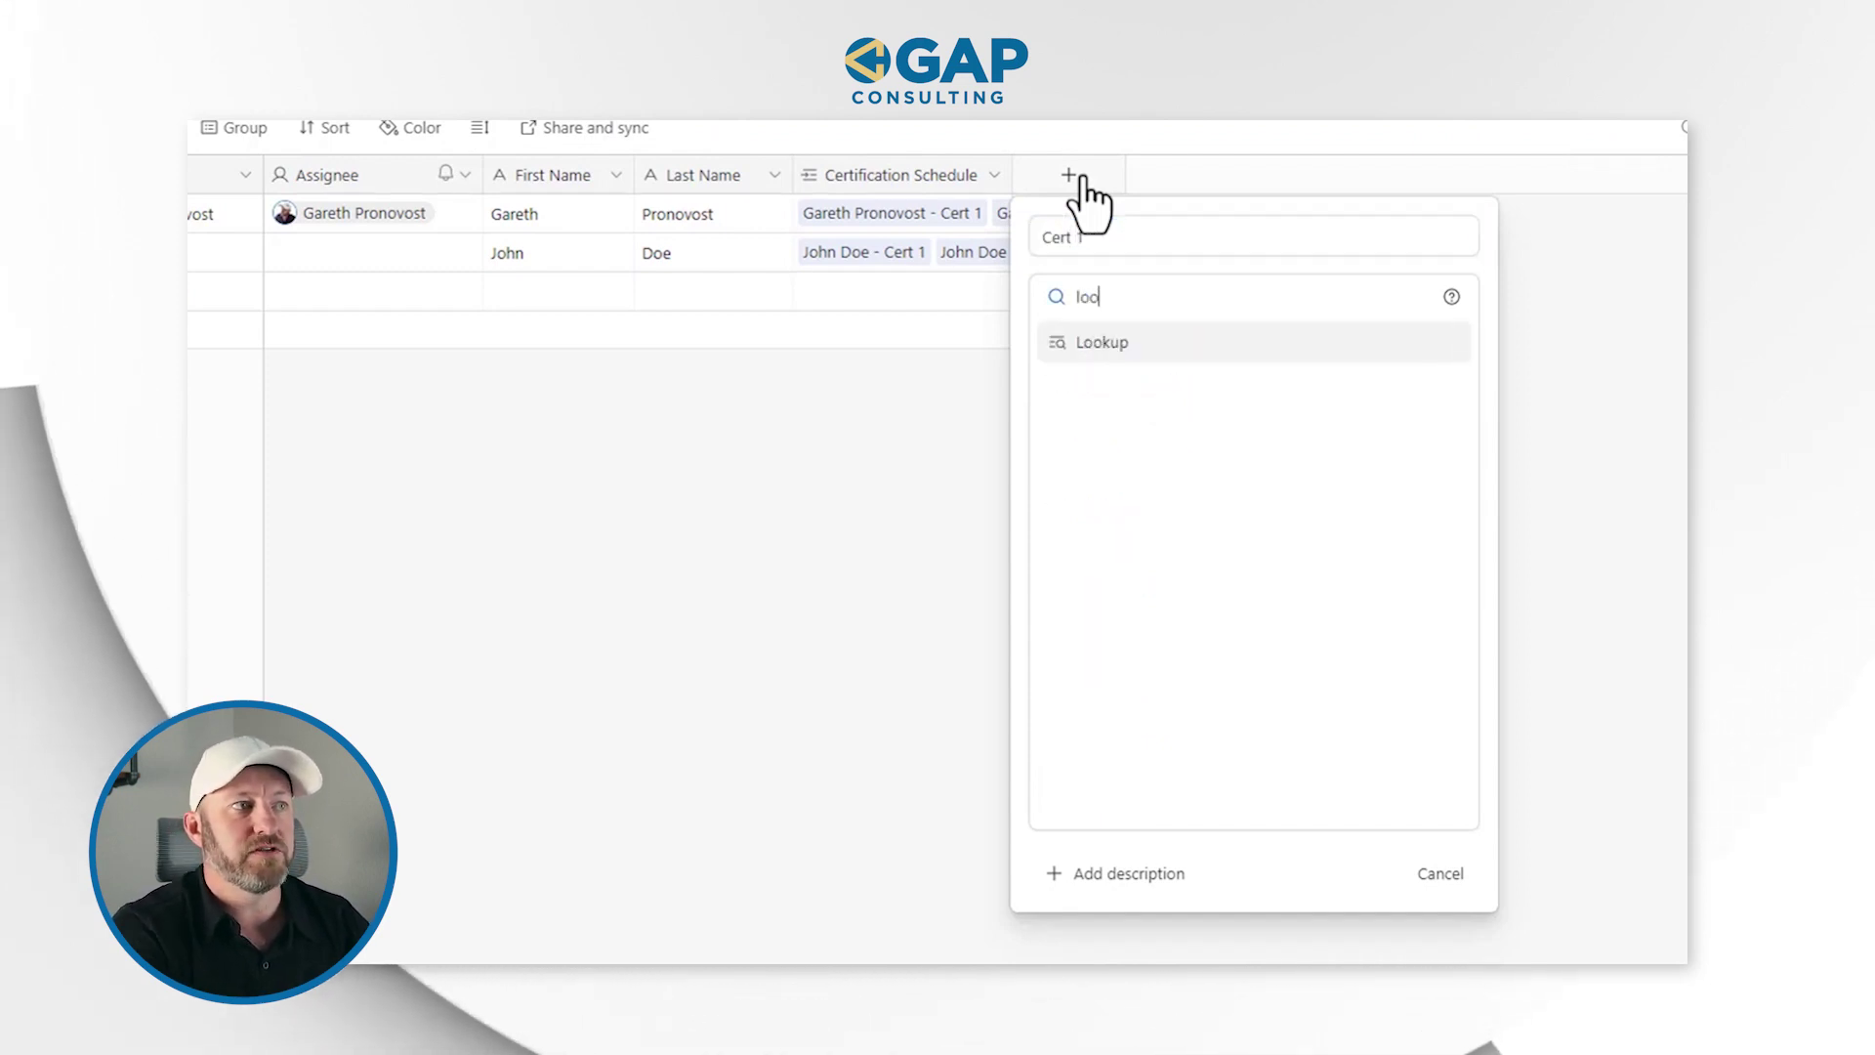
left_click(1101, 340)
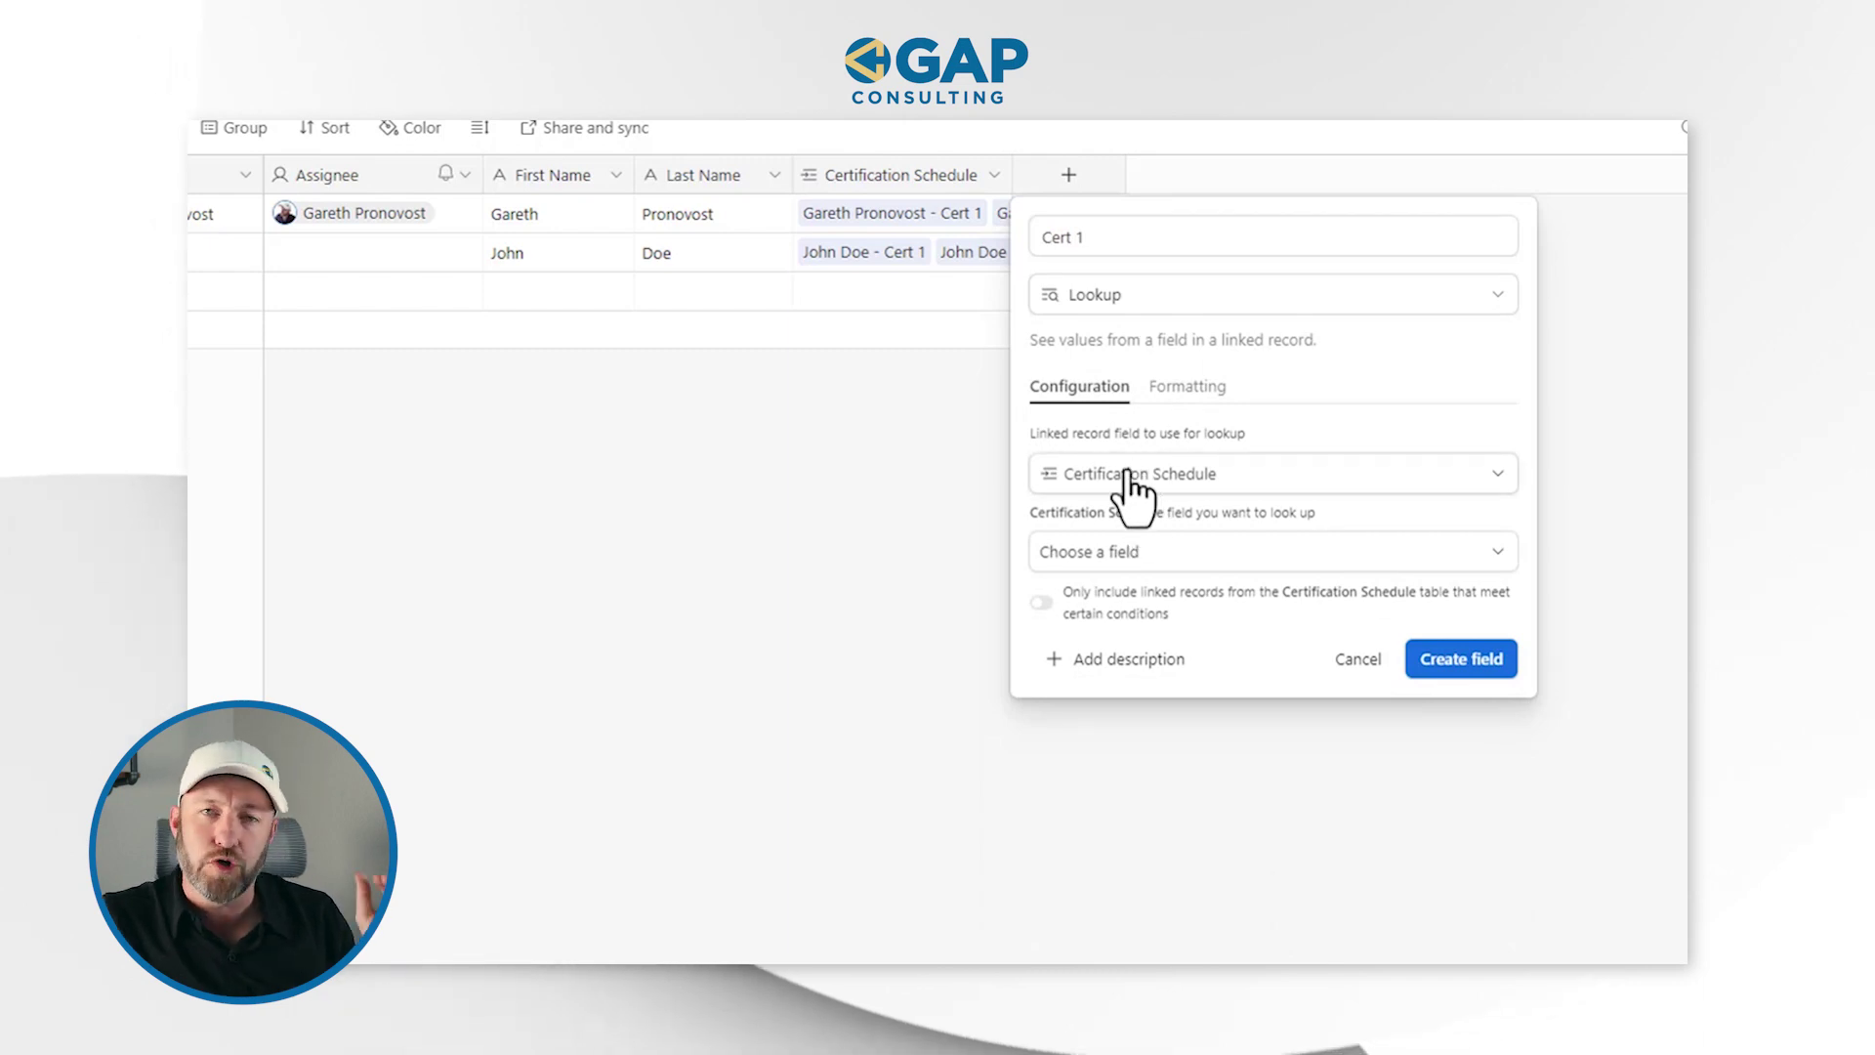
left_click(1151, 552)
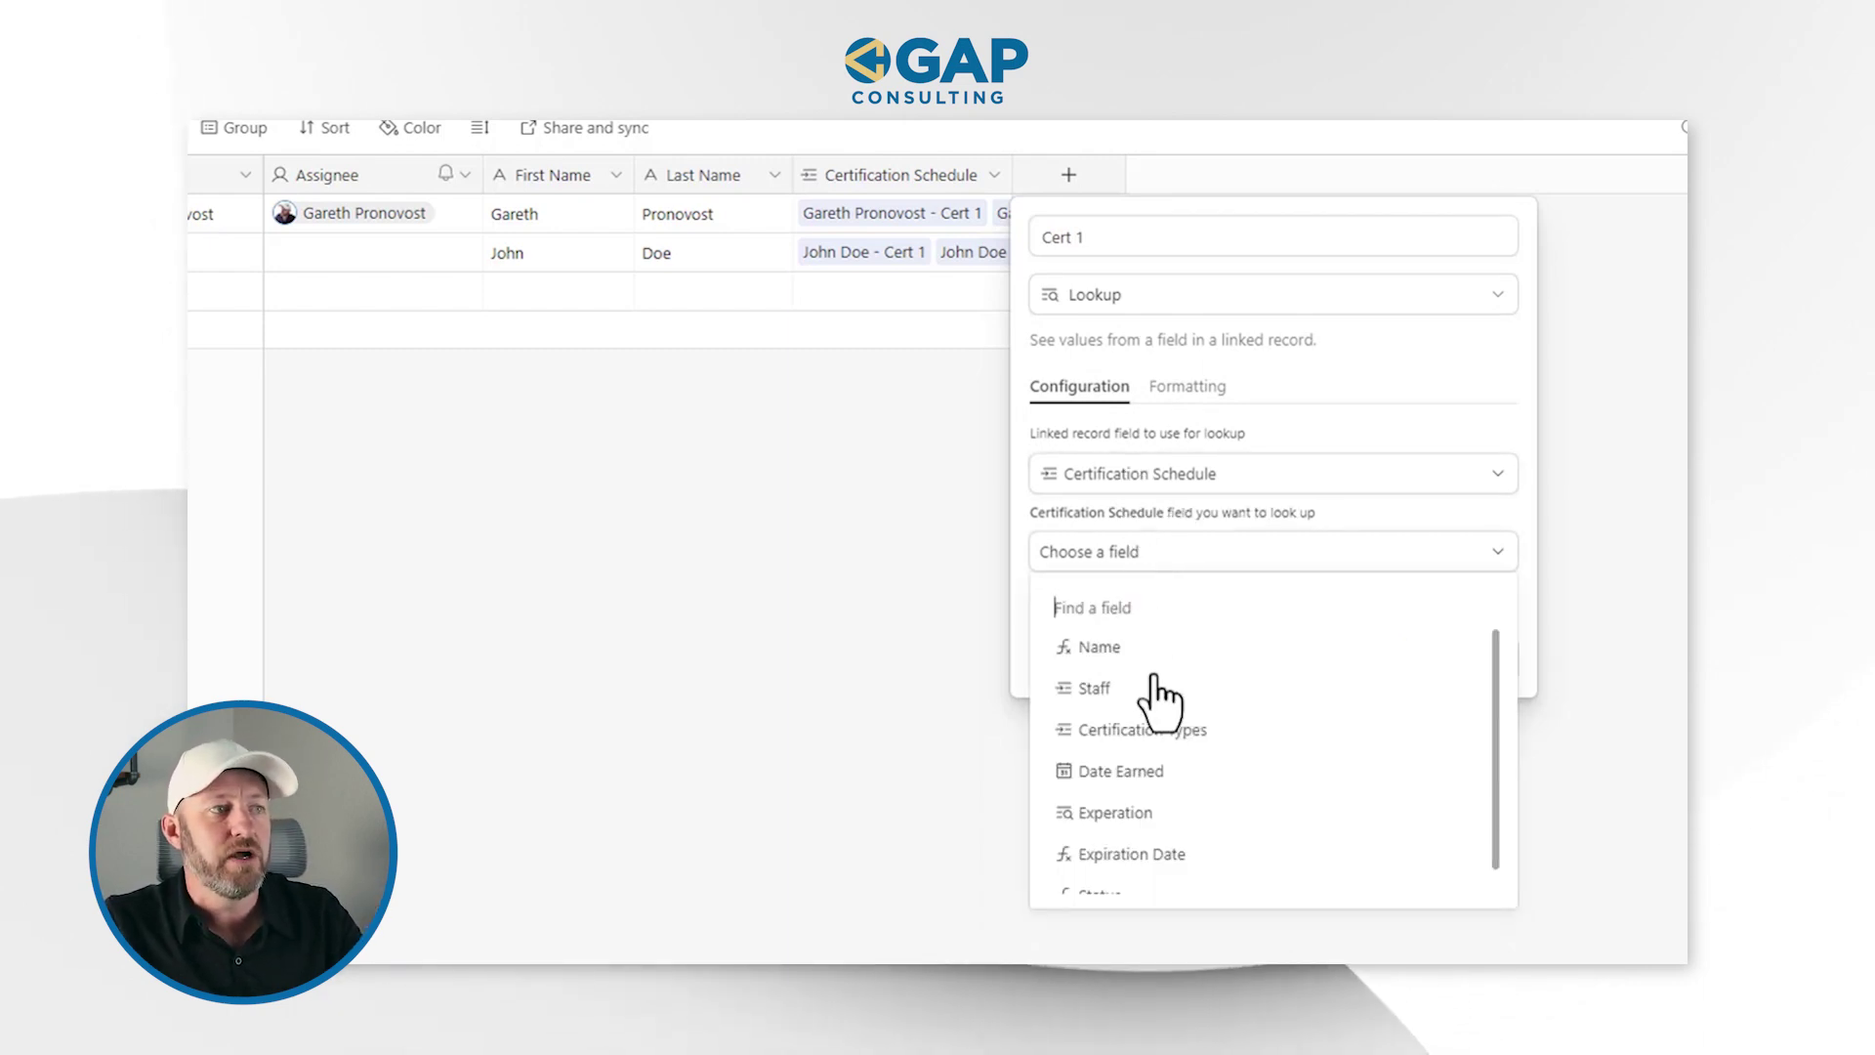
scroll(1143, 743, "down", 1)
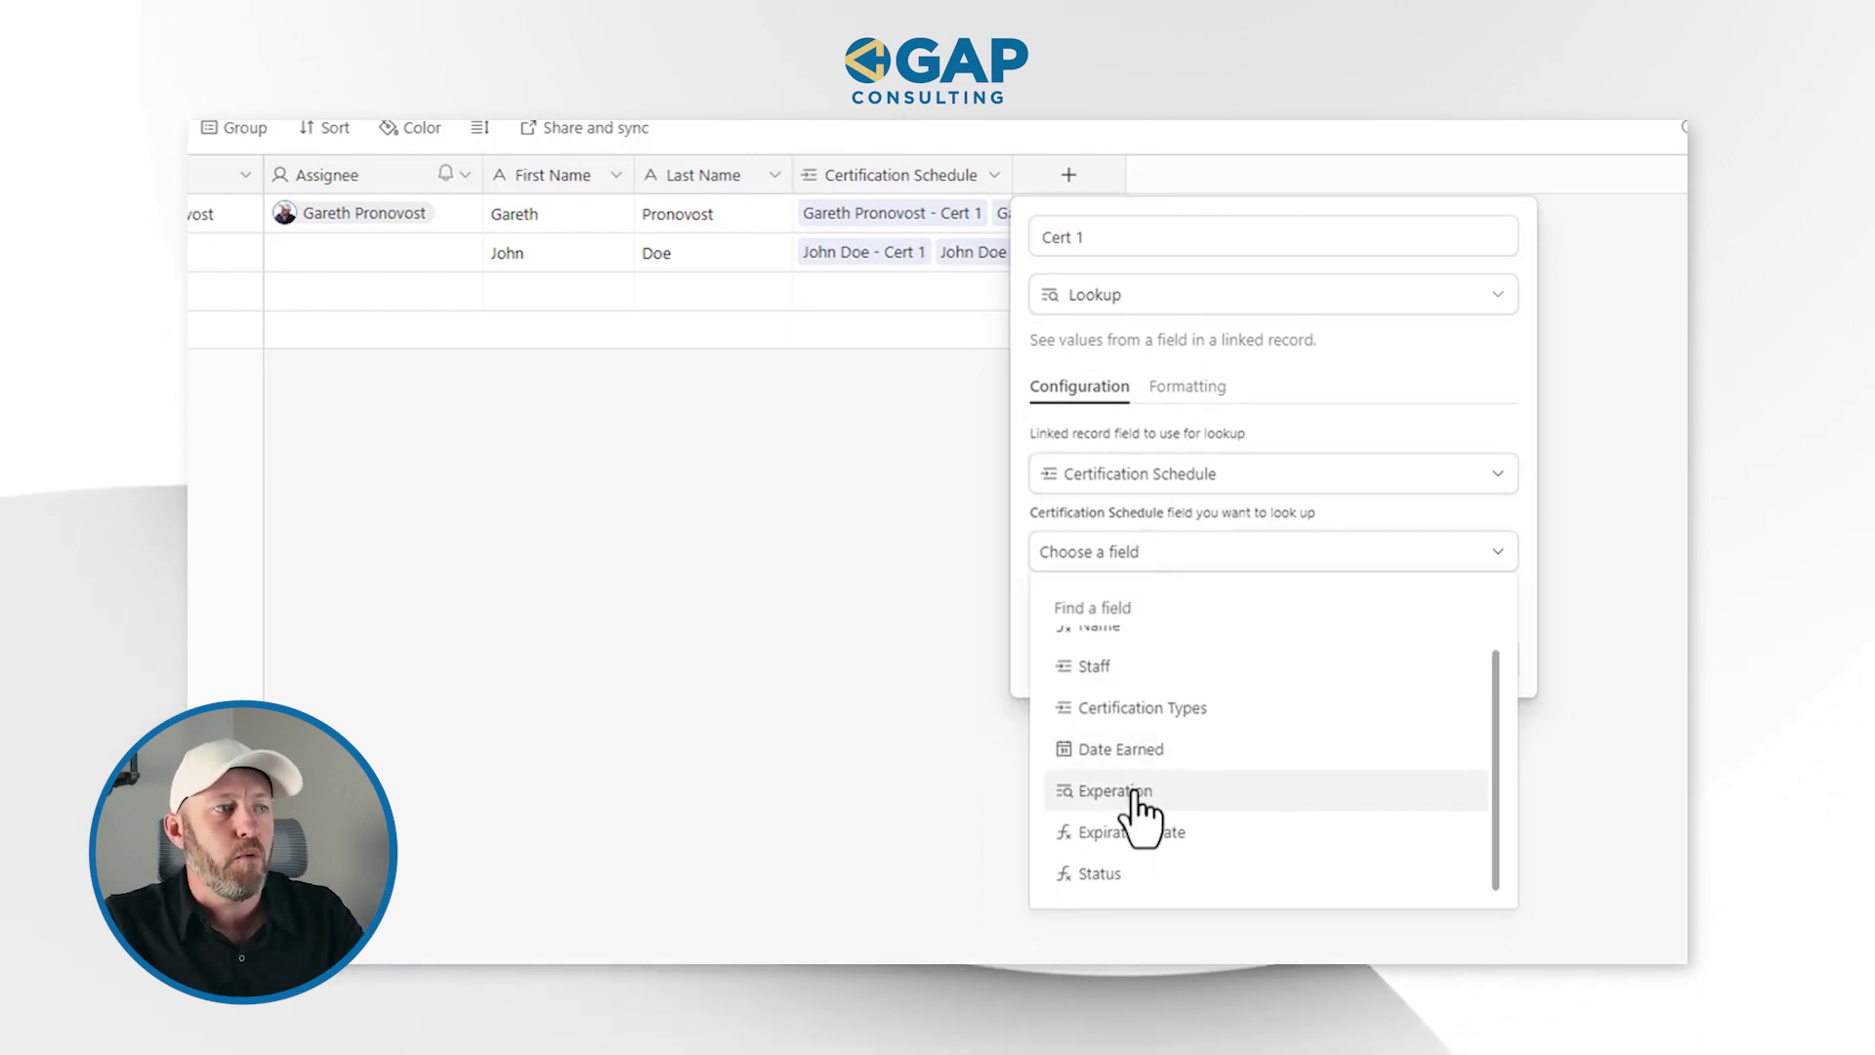
left_click(1113, 877)
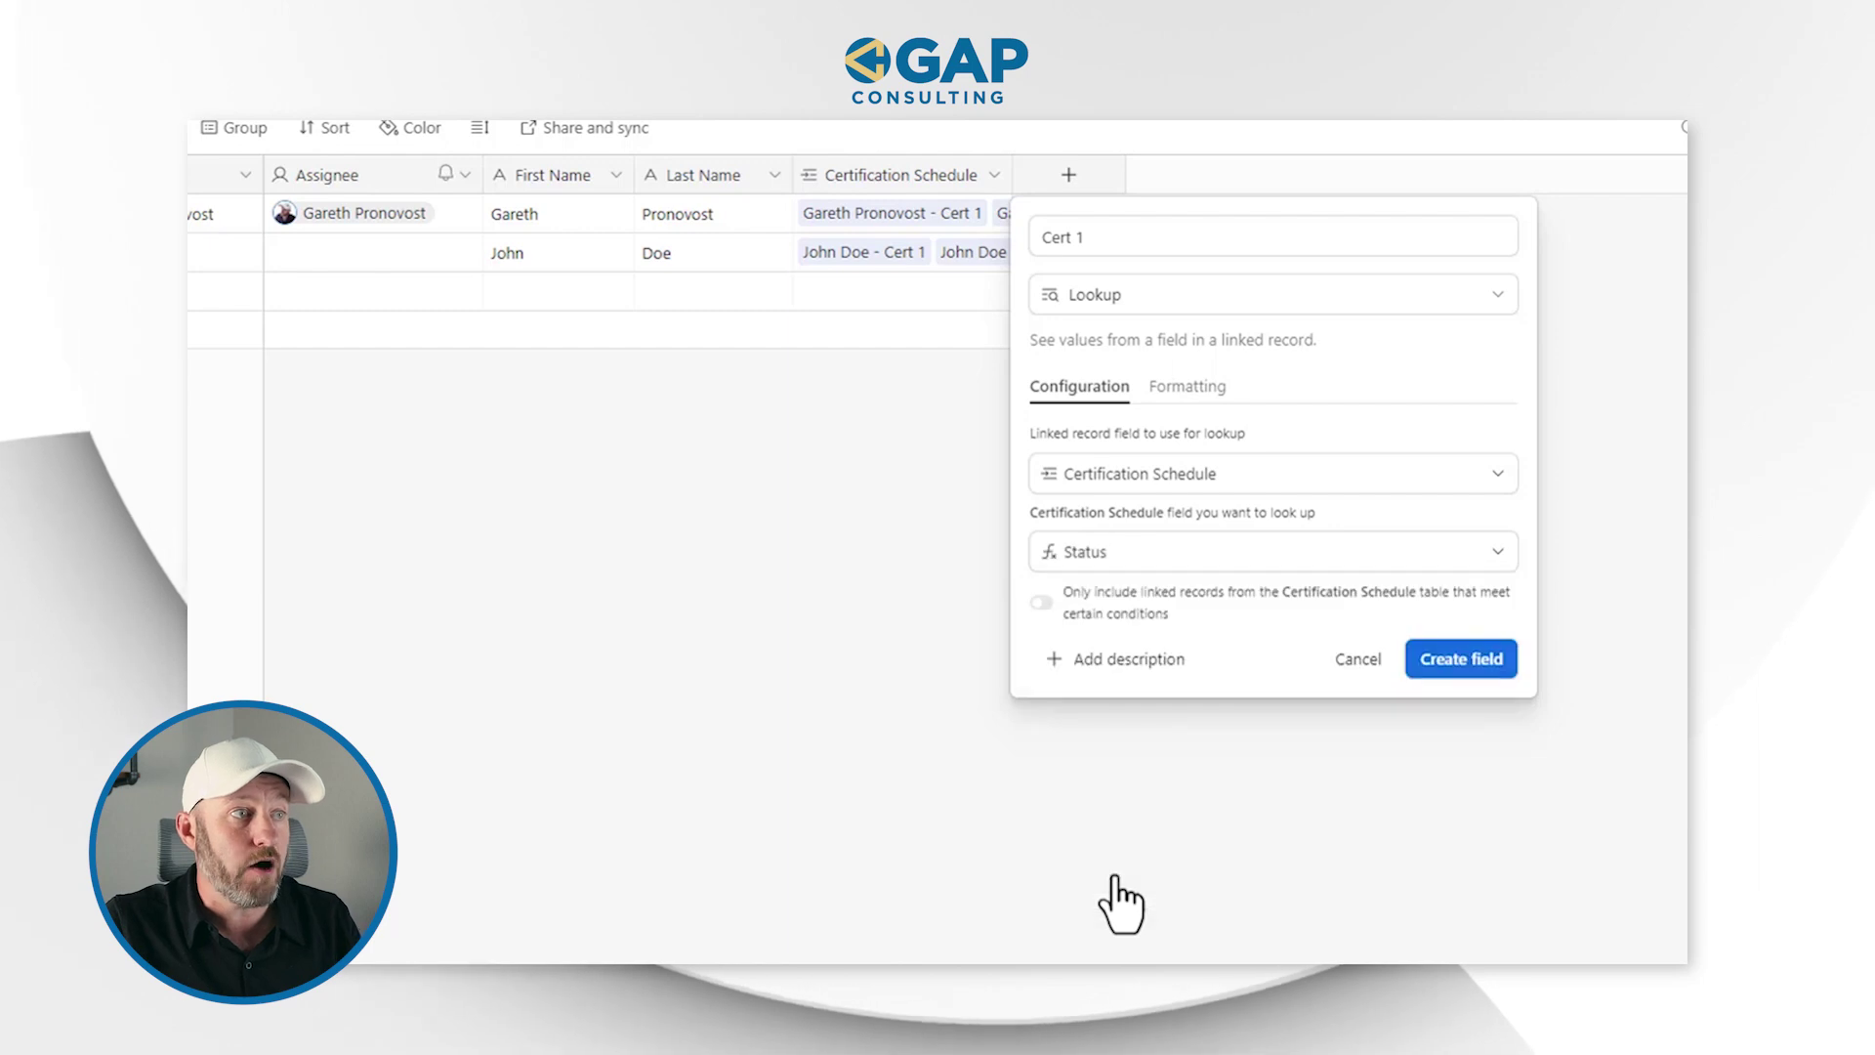
- Limit the lookup to linked records where Certification Types is exactly Cert 1, and create the field
left_click(1114, 613)
left_click(1125, 644)
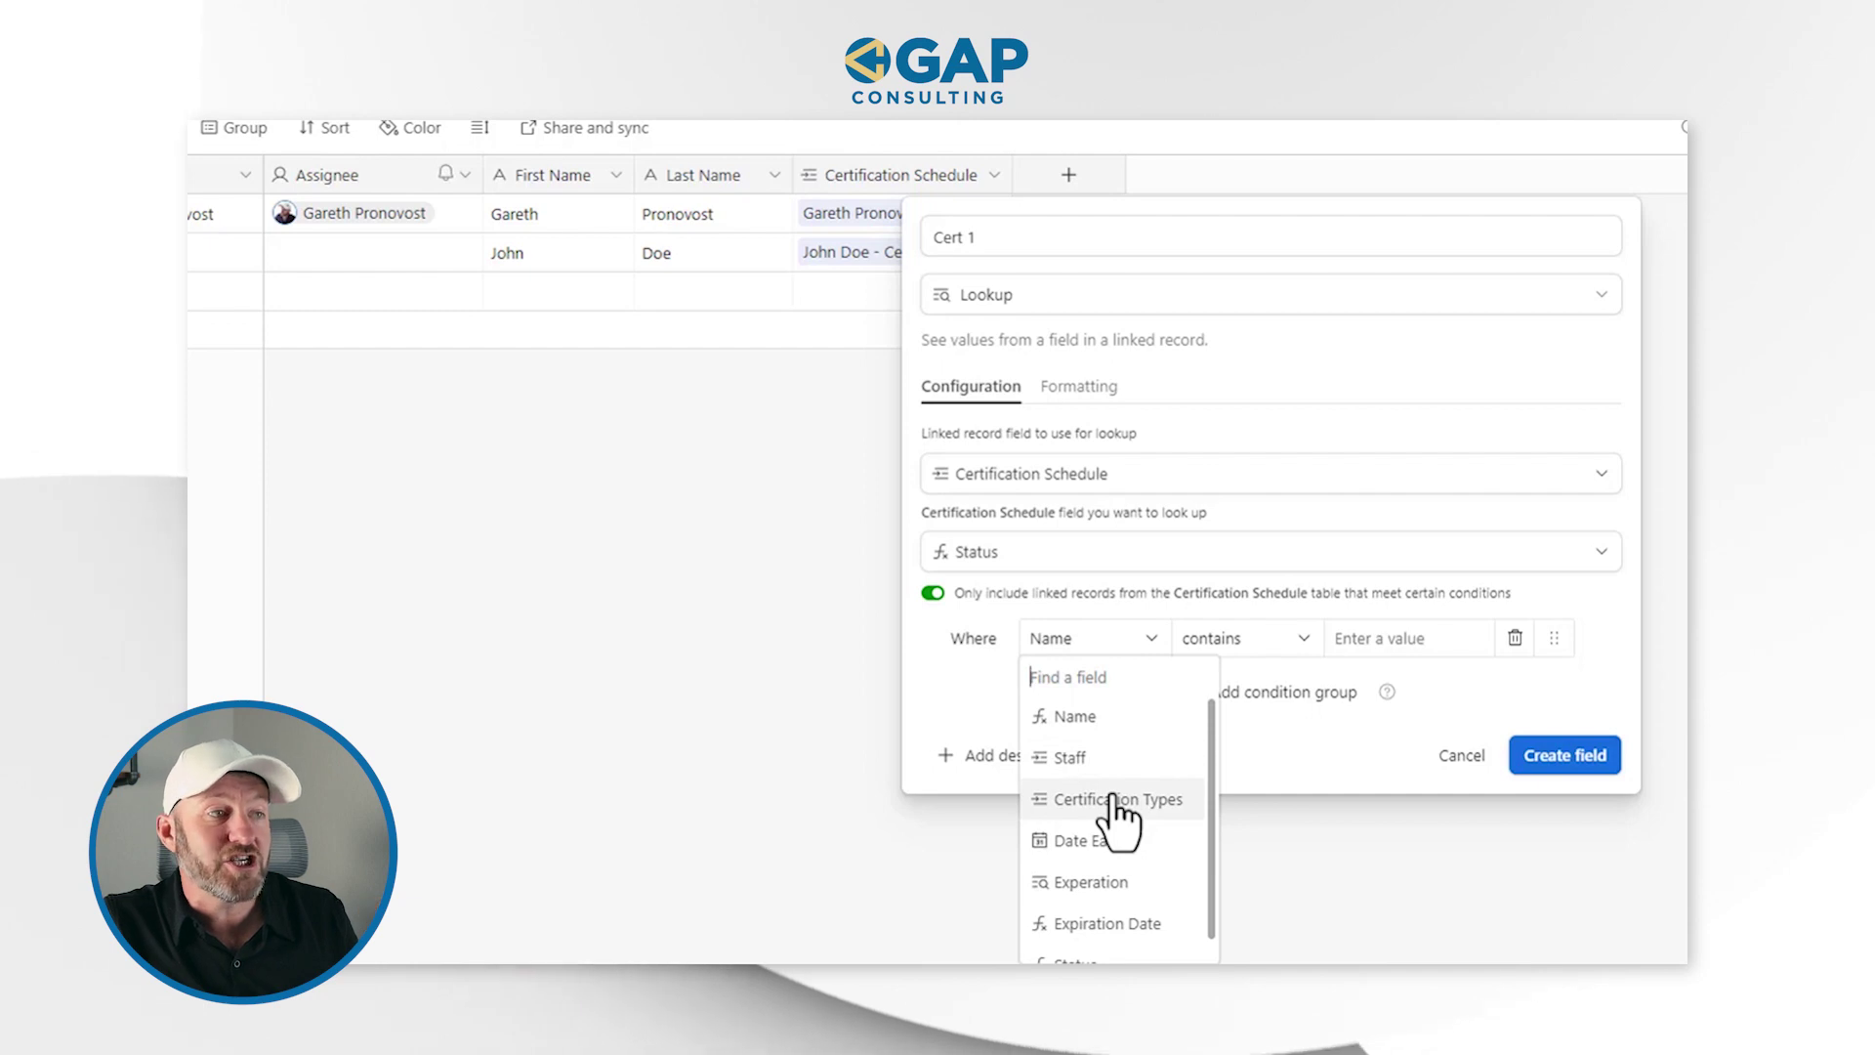
left_click(1116, 799)
left_click(1140, 643)
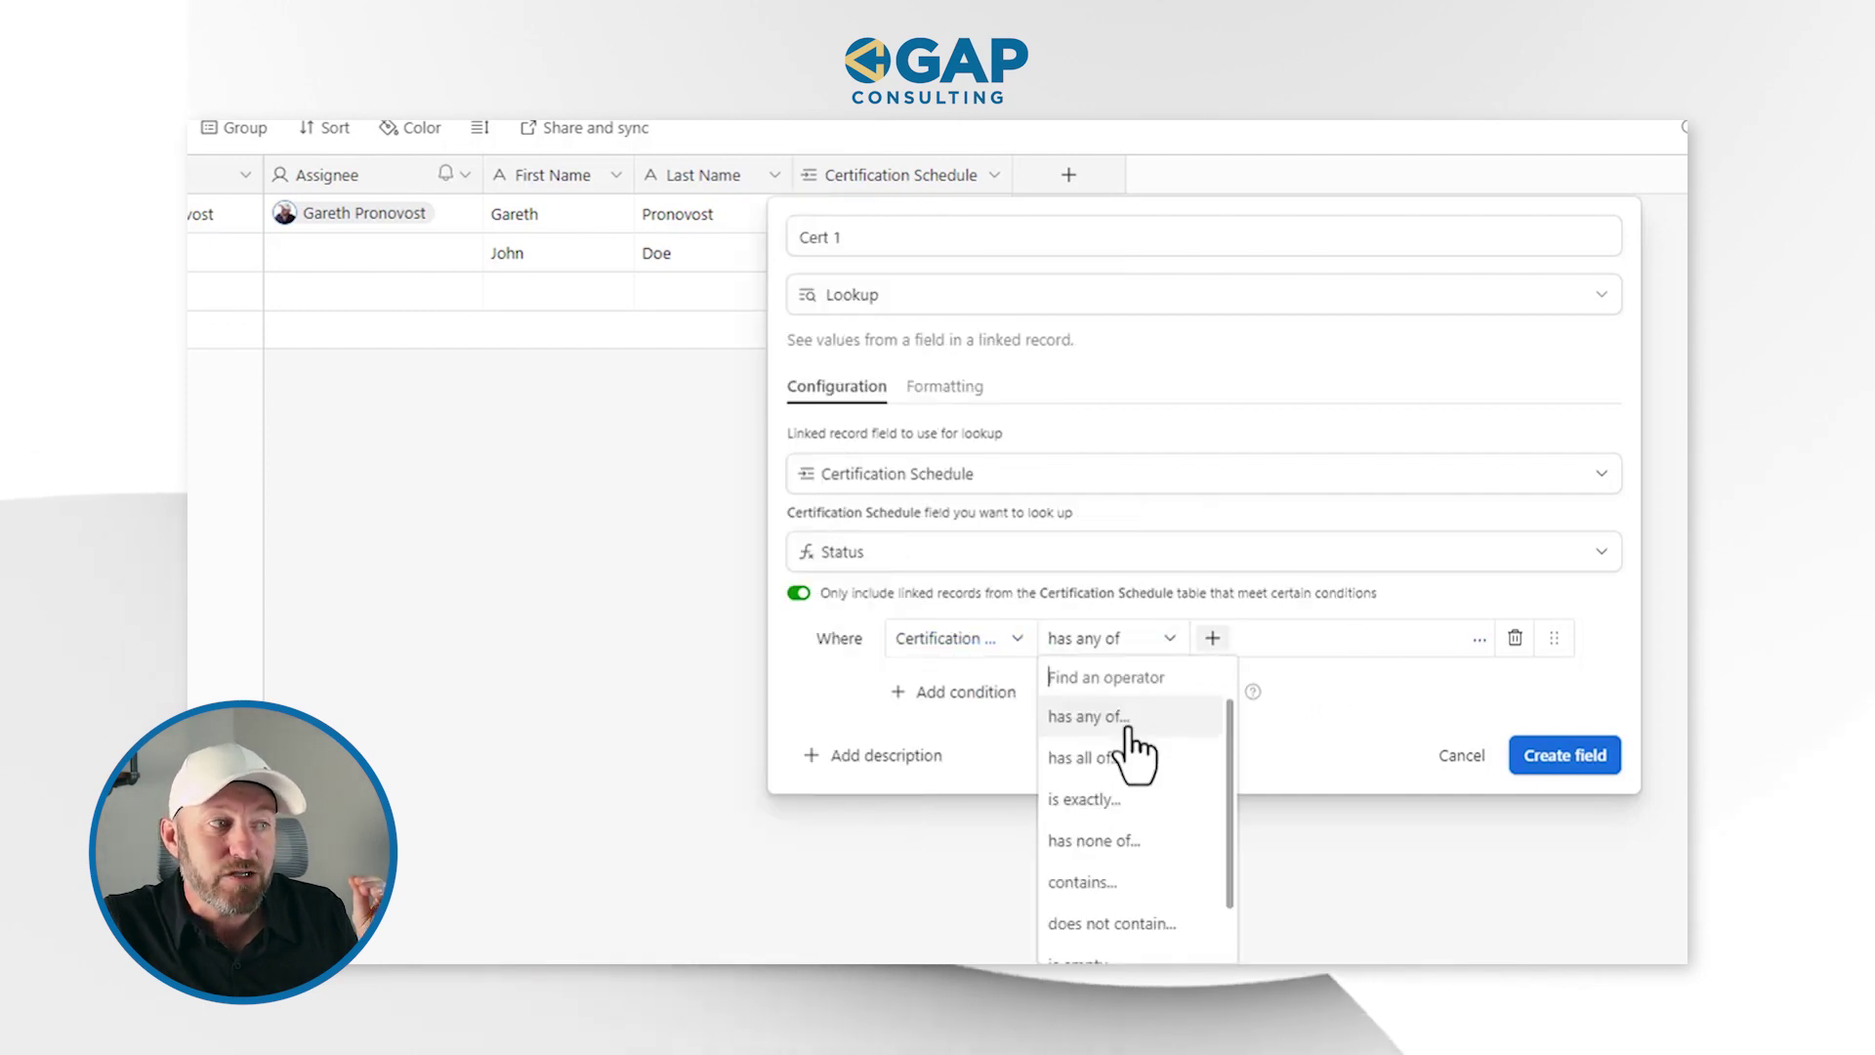
left_click(1092, 799)
left_click(1212, 640)
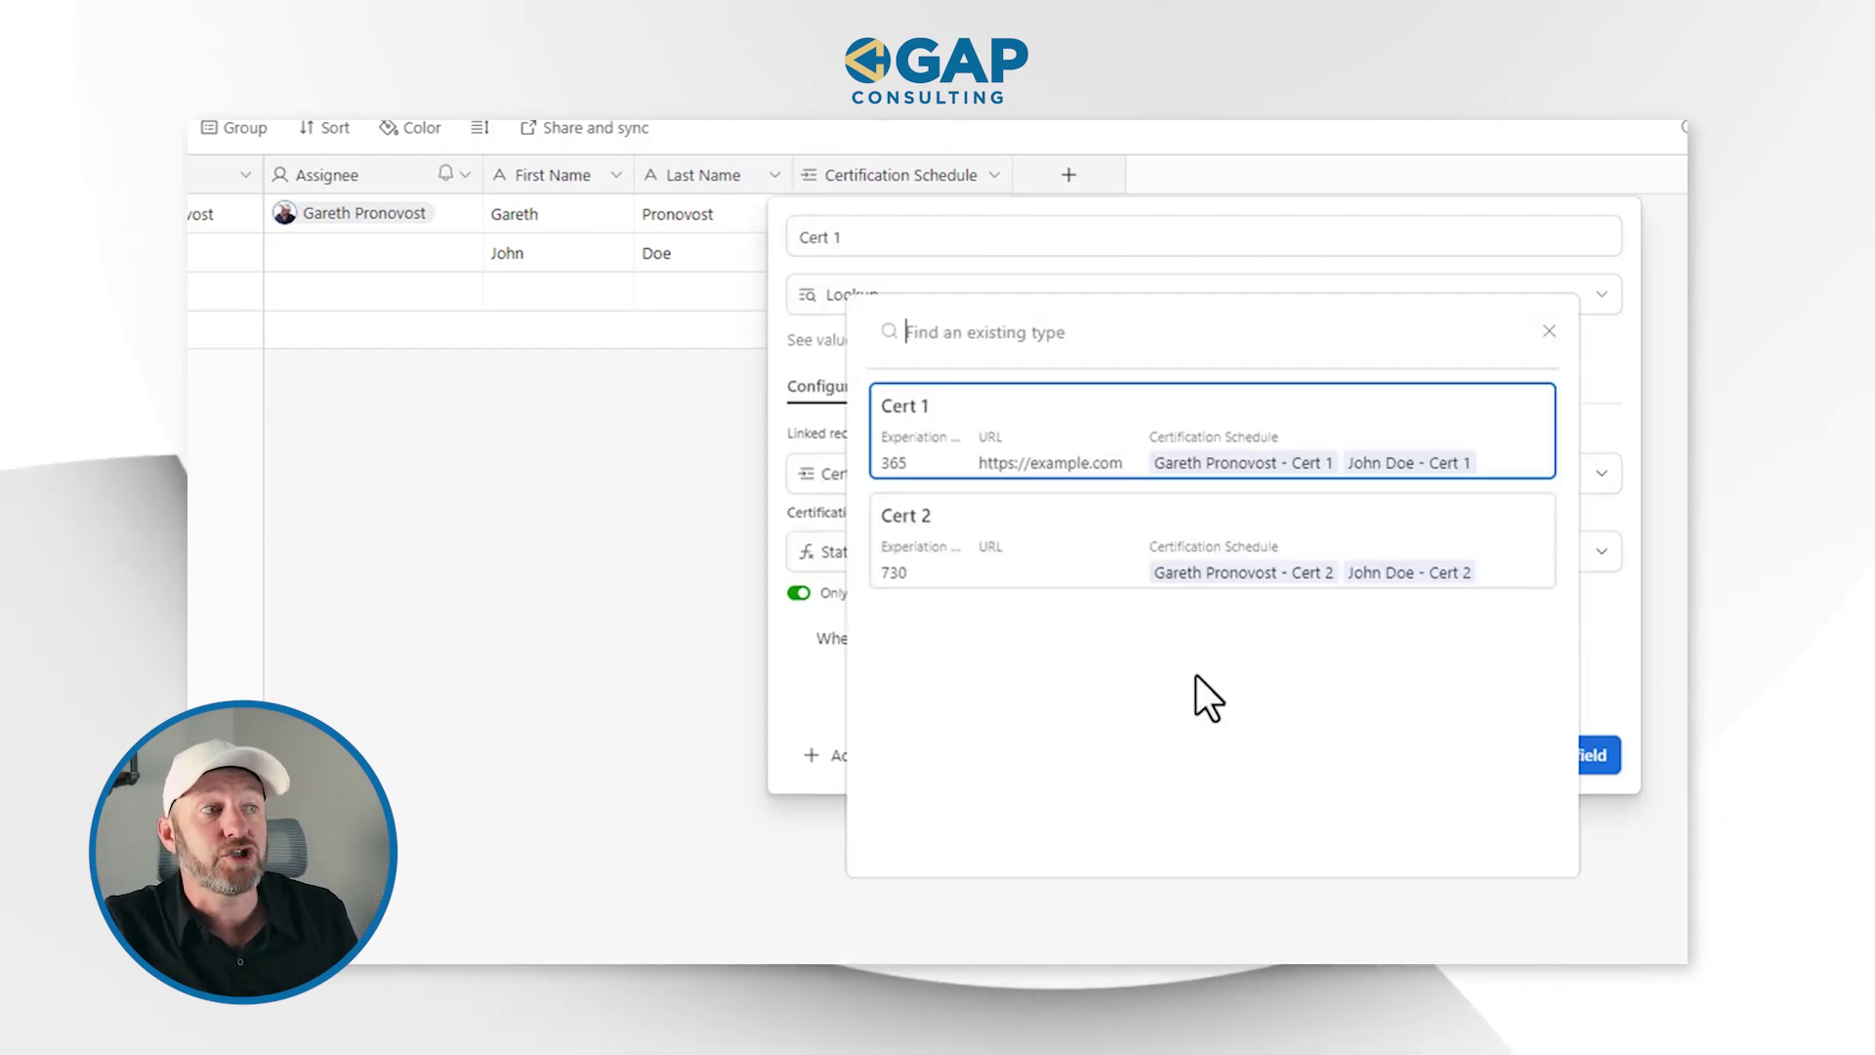
left_click(1035, 425)
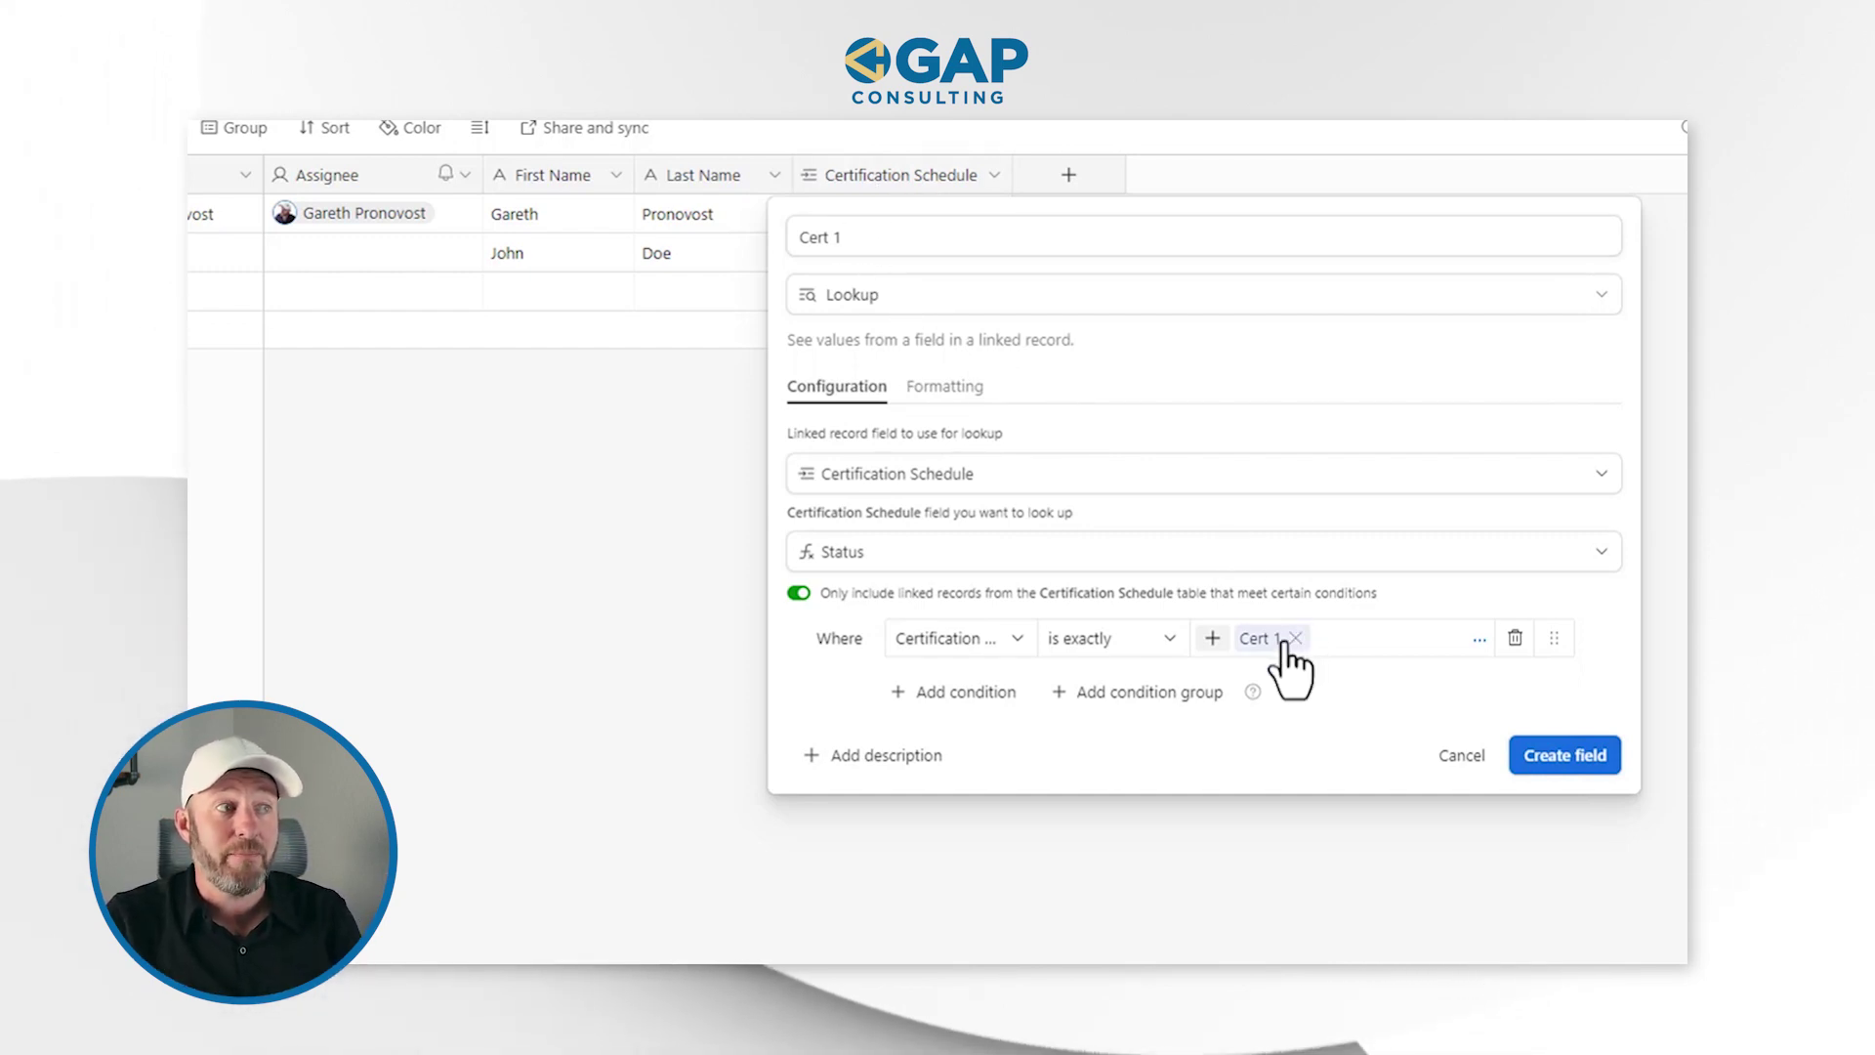
left_click(1562, 757)
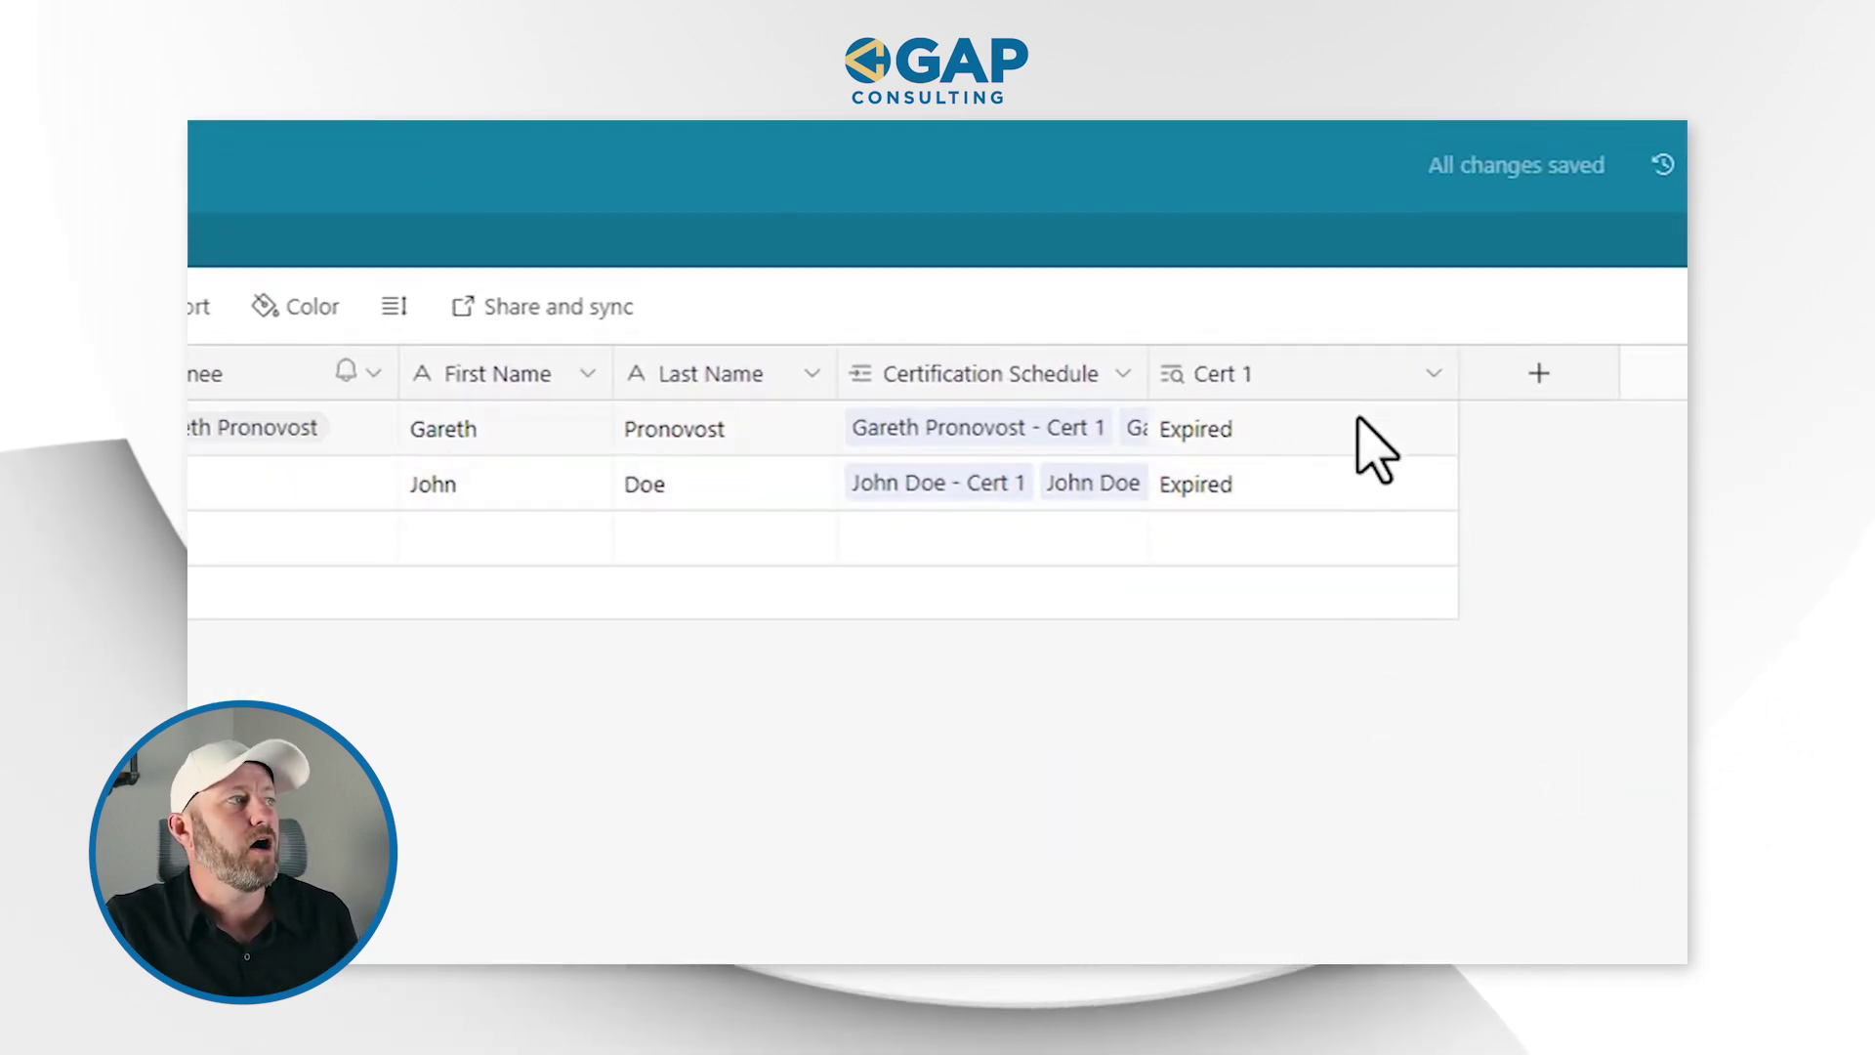
- Narrow the Cert 1 column in the Staff table and duplicate the Cert 1 lookup field
left_click(1255, 439)
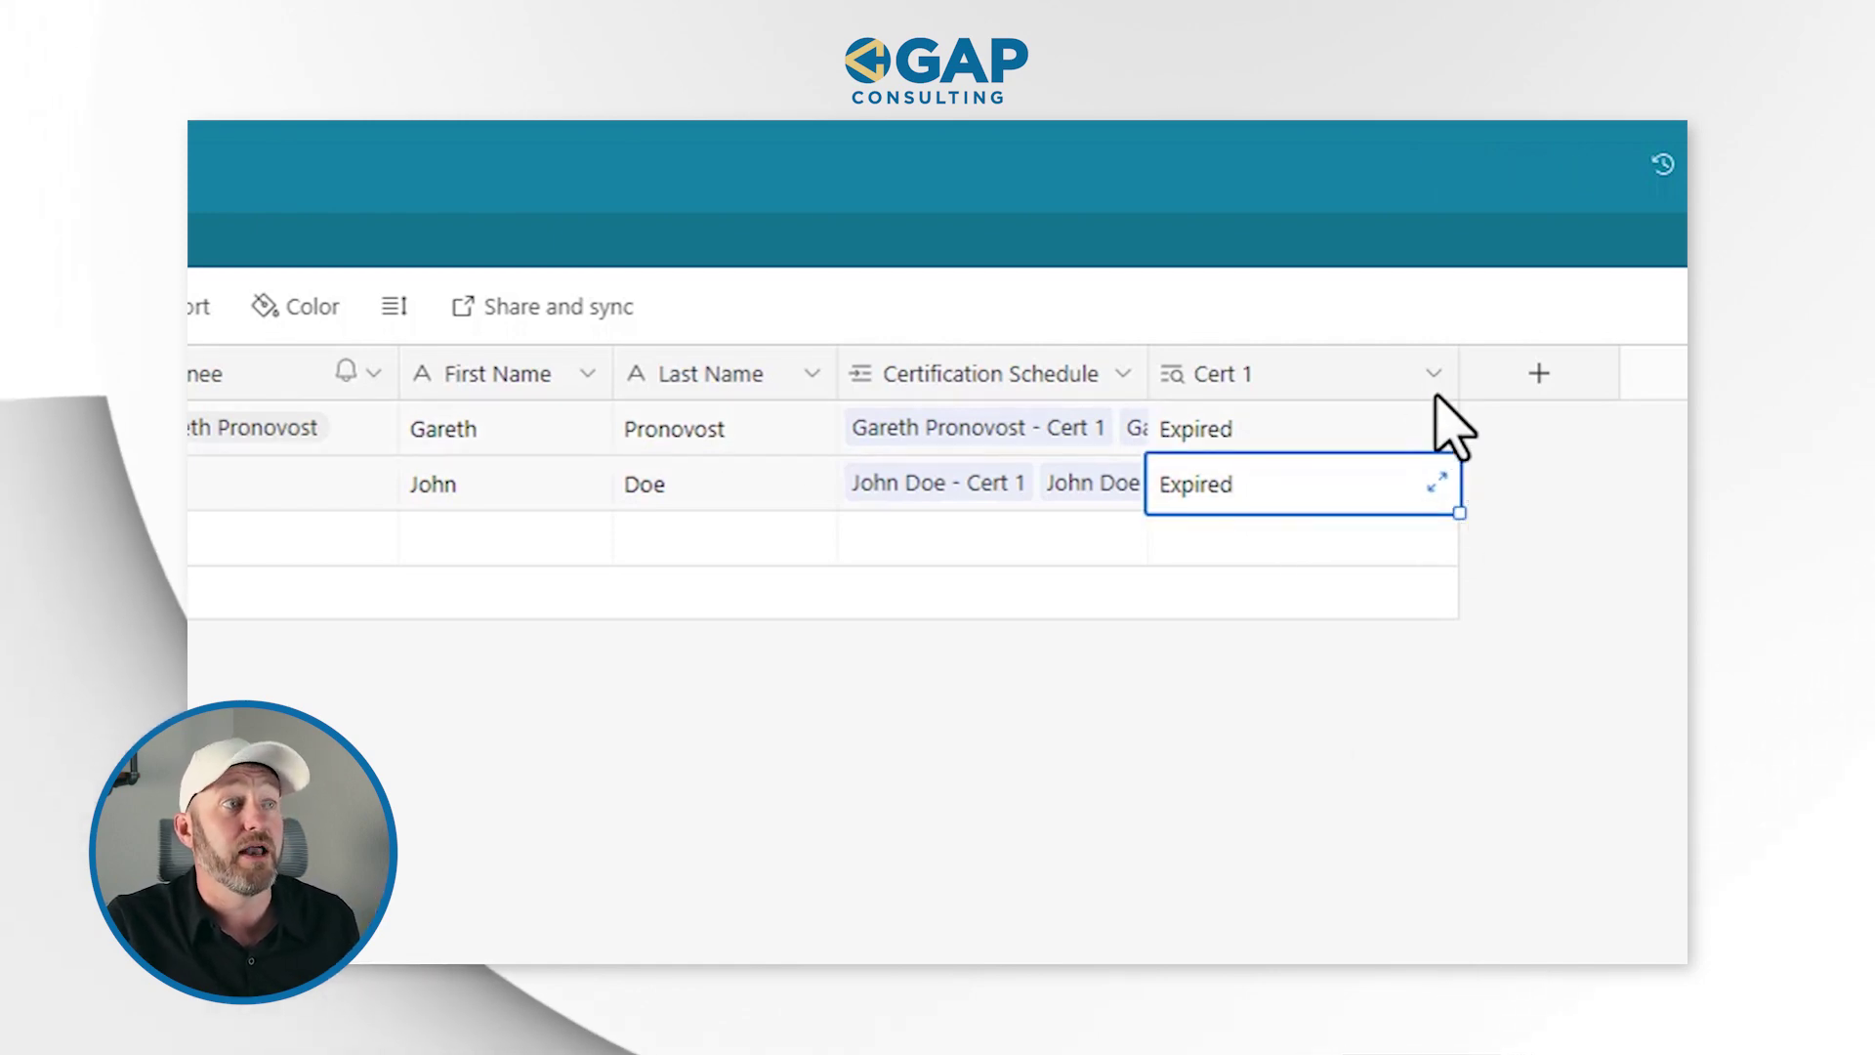
left_click_drag(1458, 376, 1328, 377)
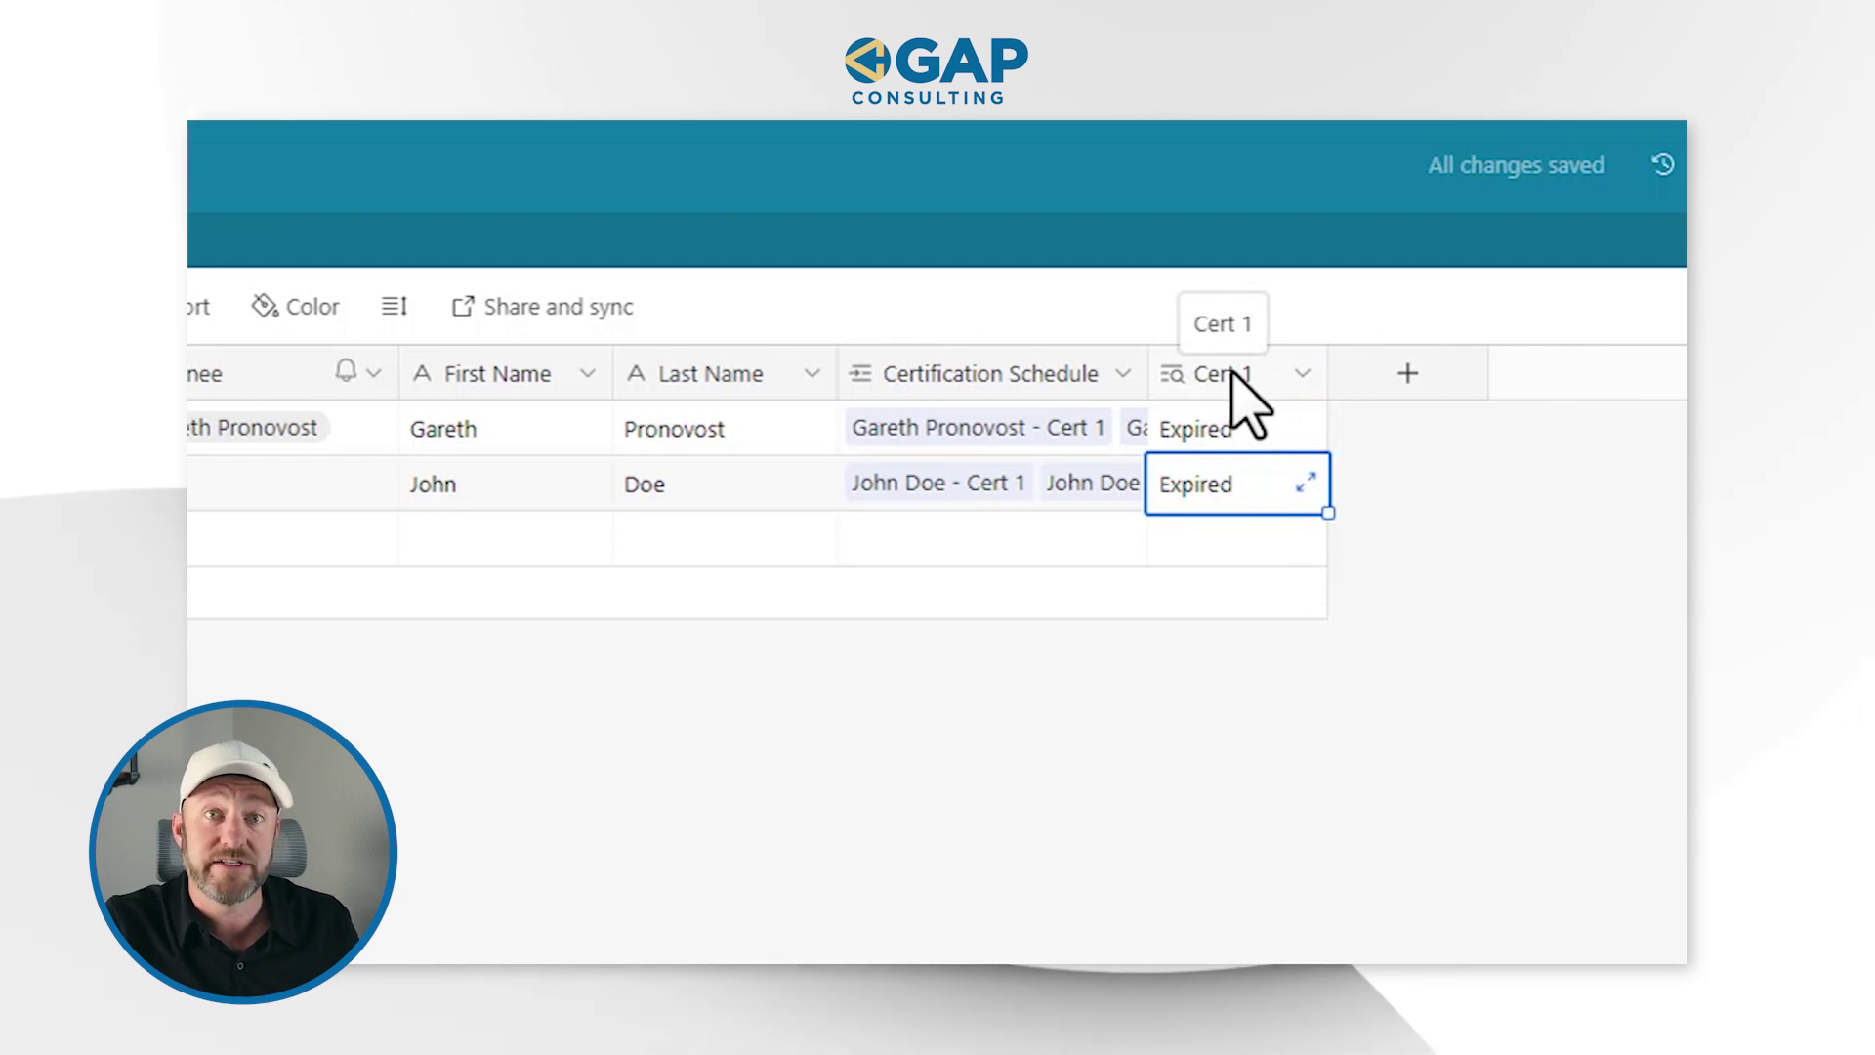
left_click_drag(1230, 371, 1377, 389)
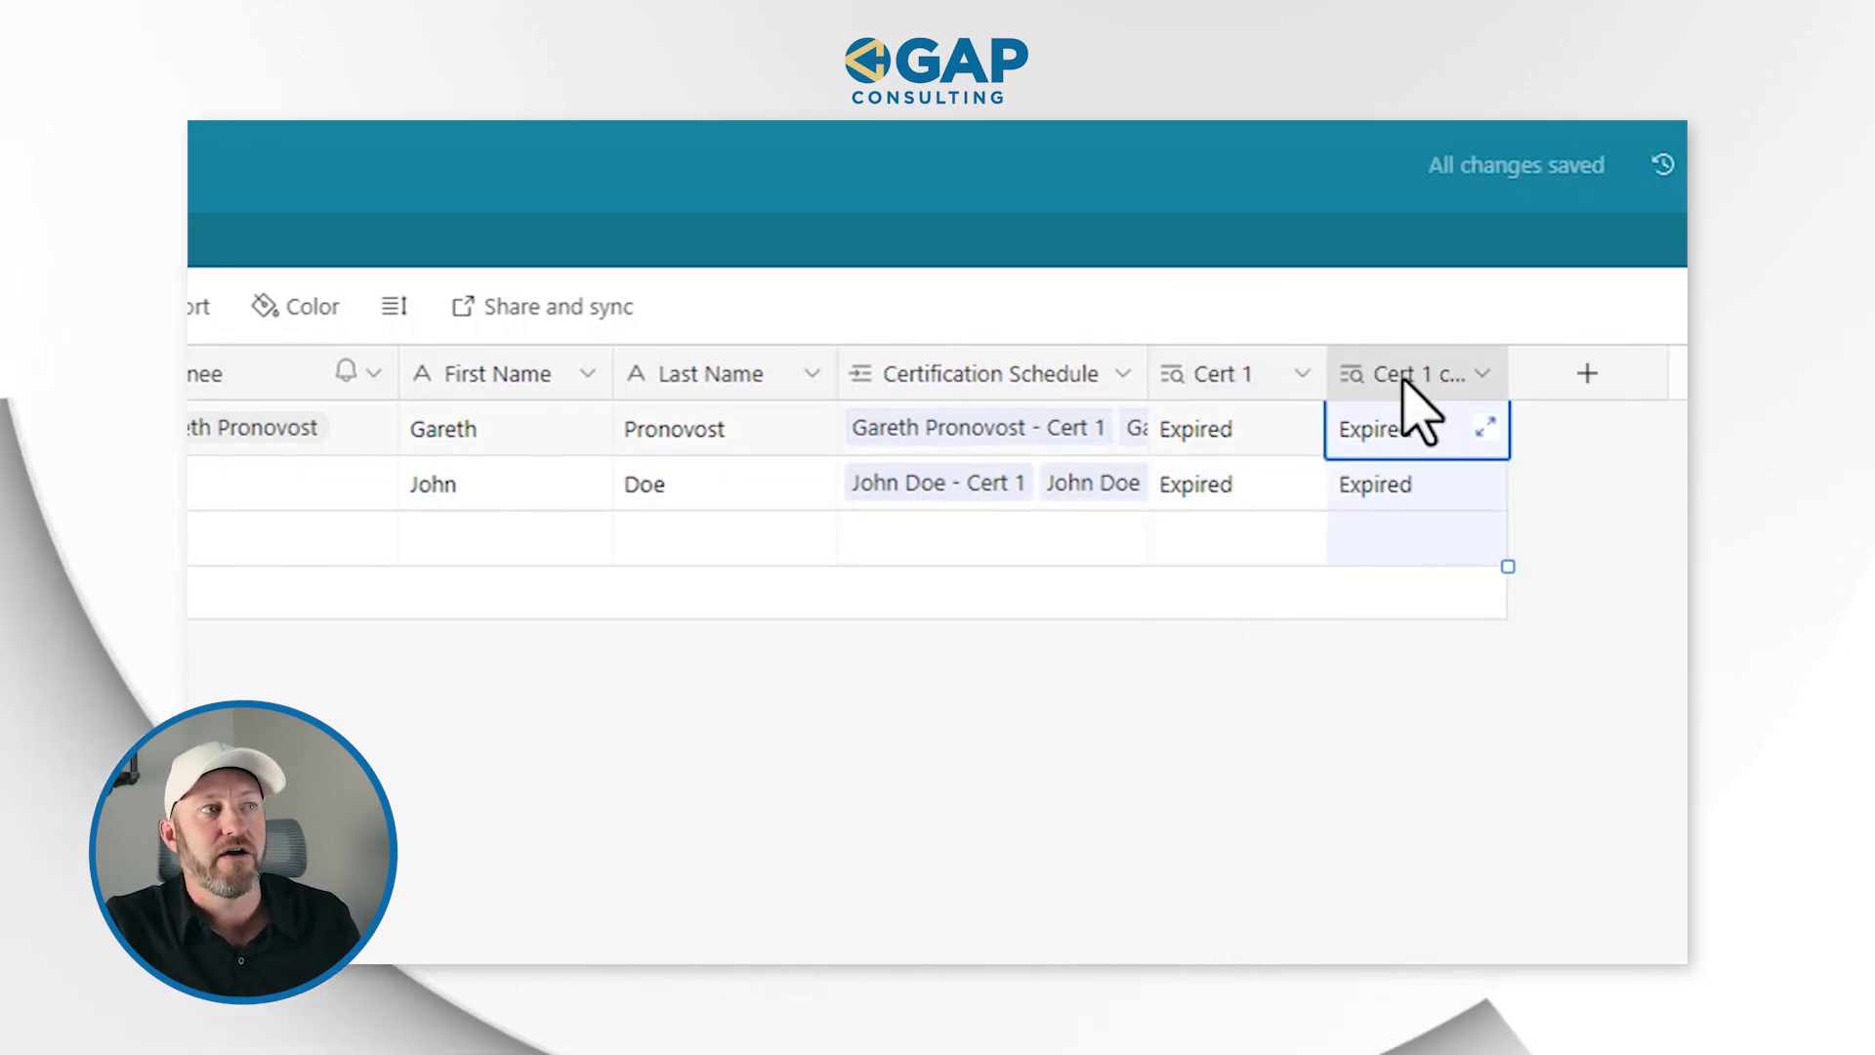
- Rename the duplicated lookup field as Cert 2, change its Certification Types condition to Cert 2, and save it
double_click(1411, 381)
left_click_drag(890, 465, 695, 465)
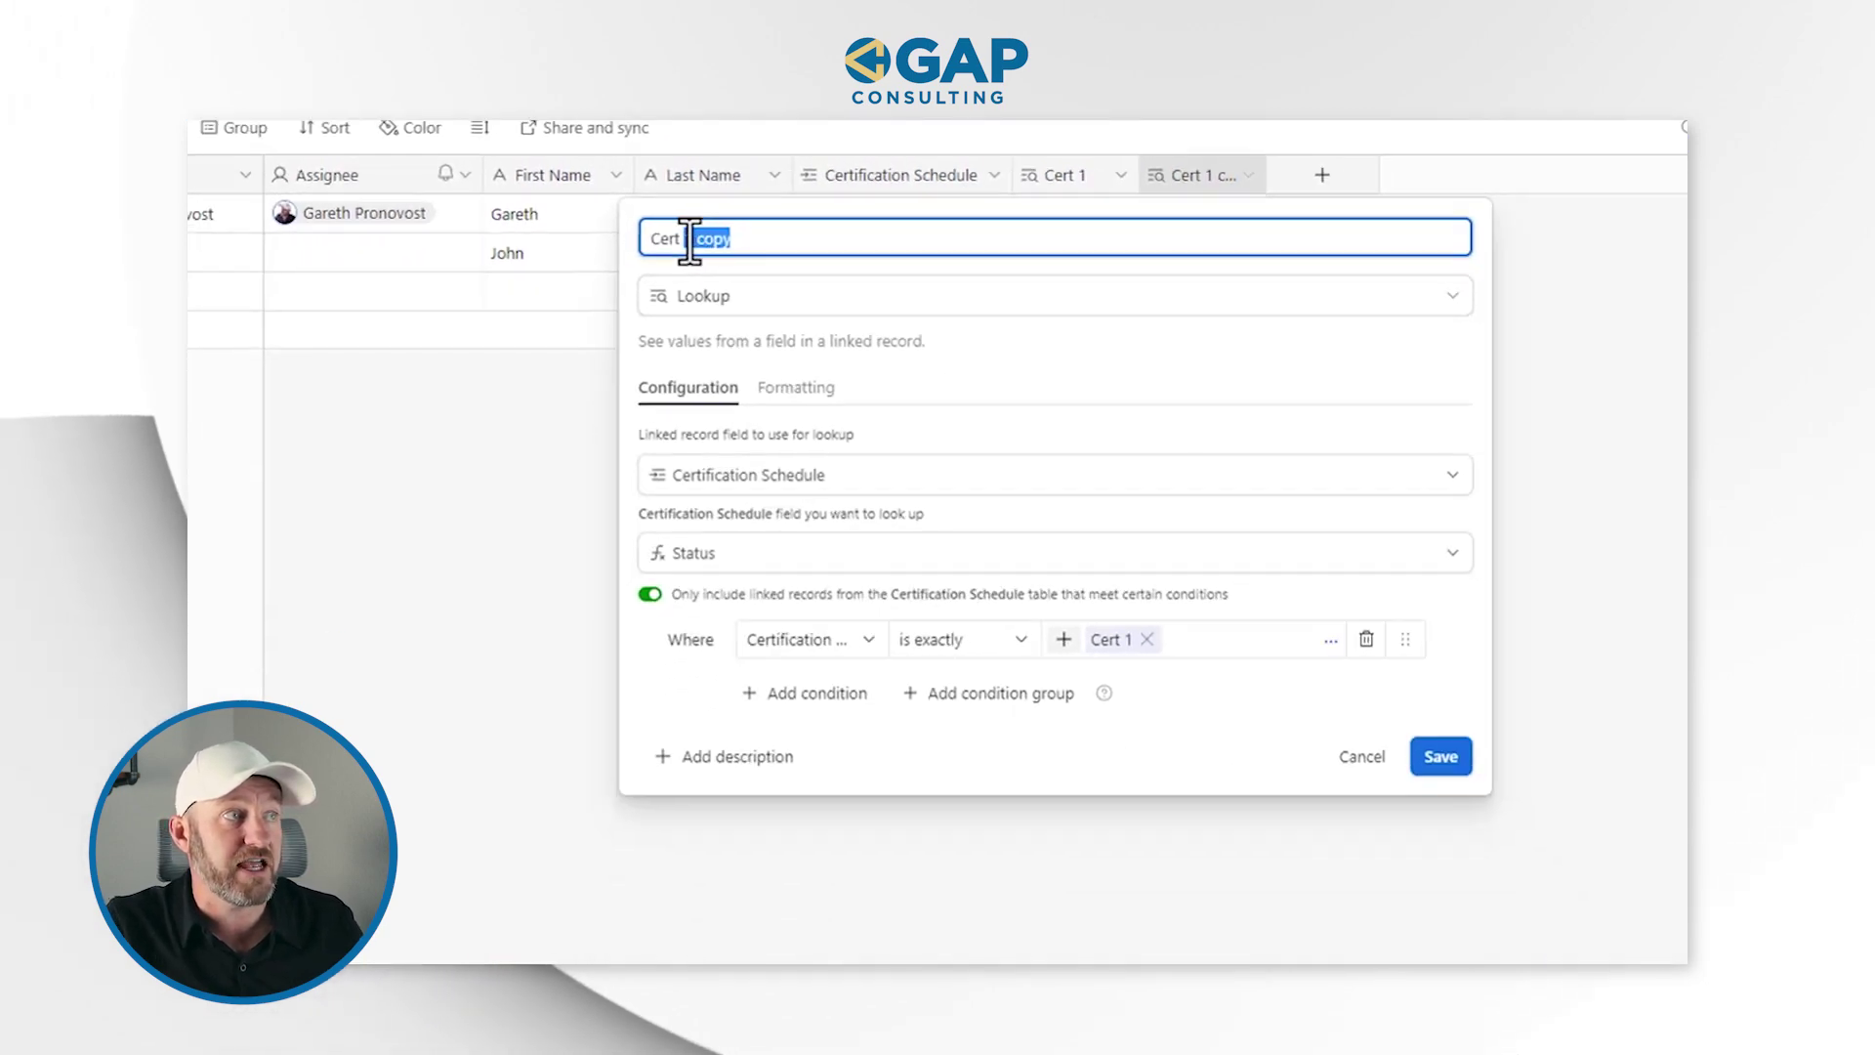
left_click(1147, 639)
left_click(1063, 640)
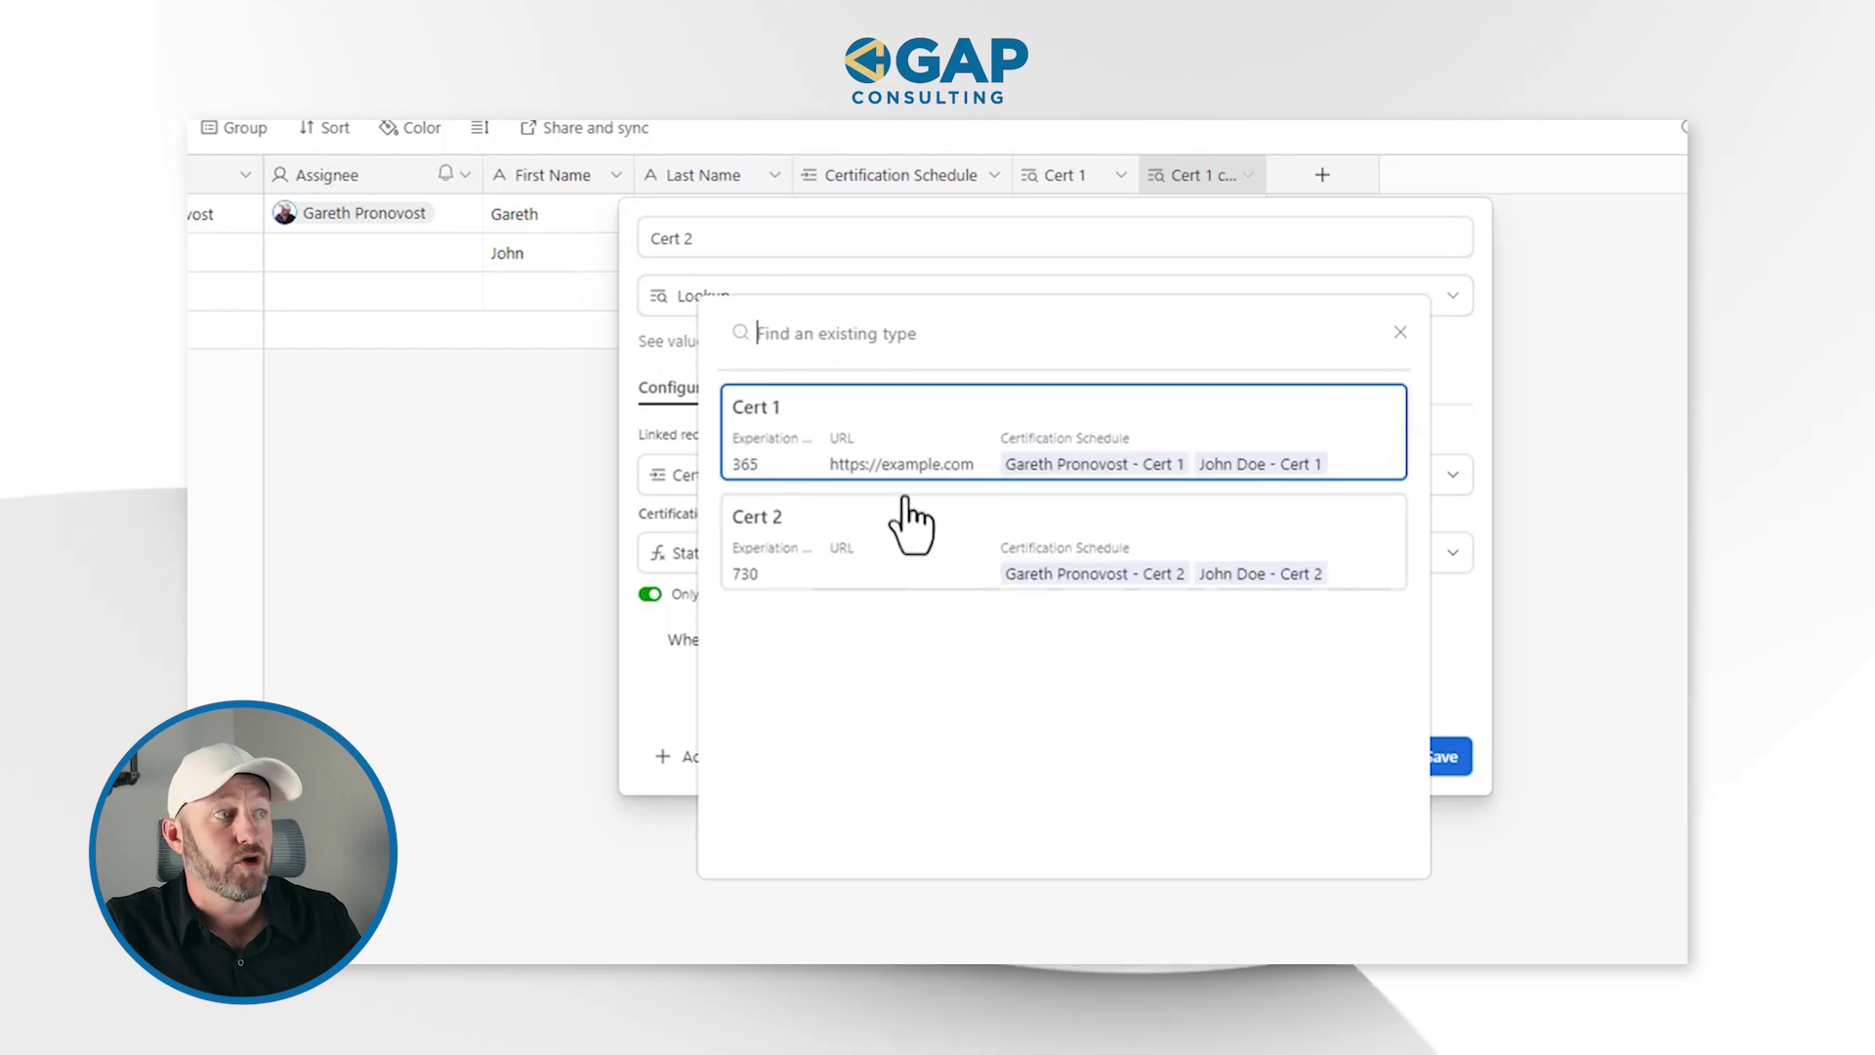
left_click(894, 543)
left_click(1433, 758)
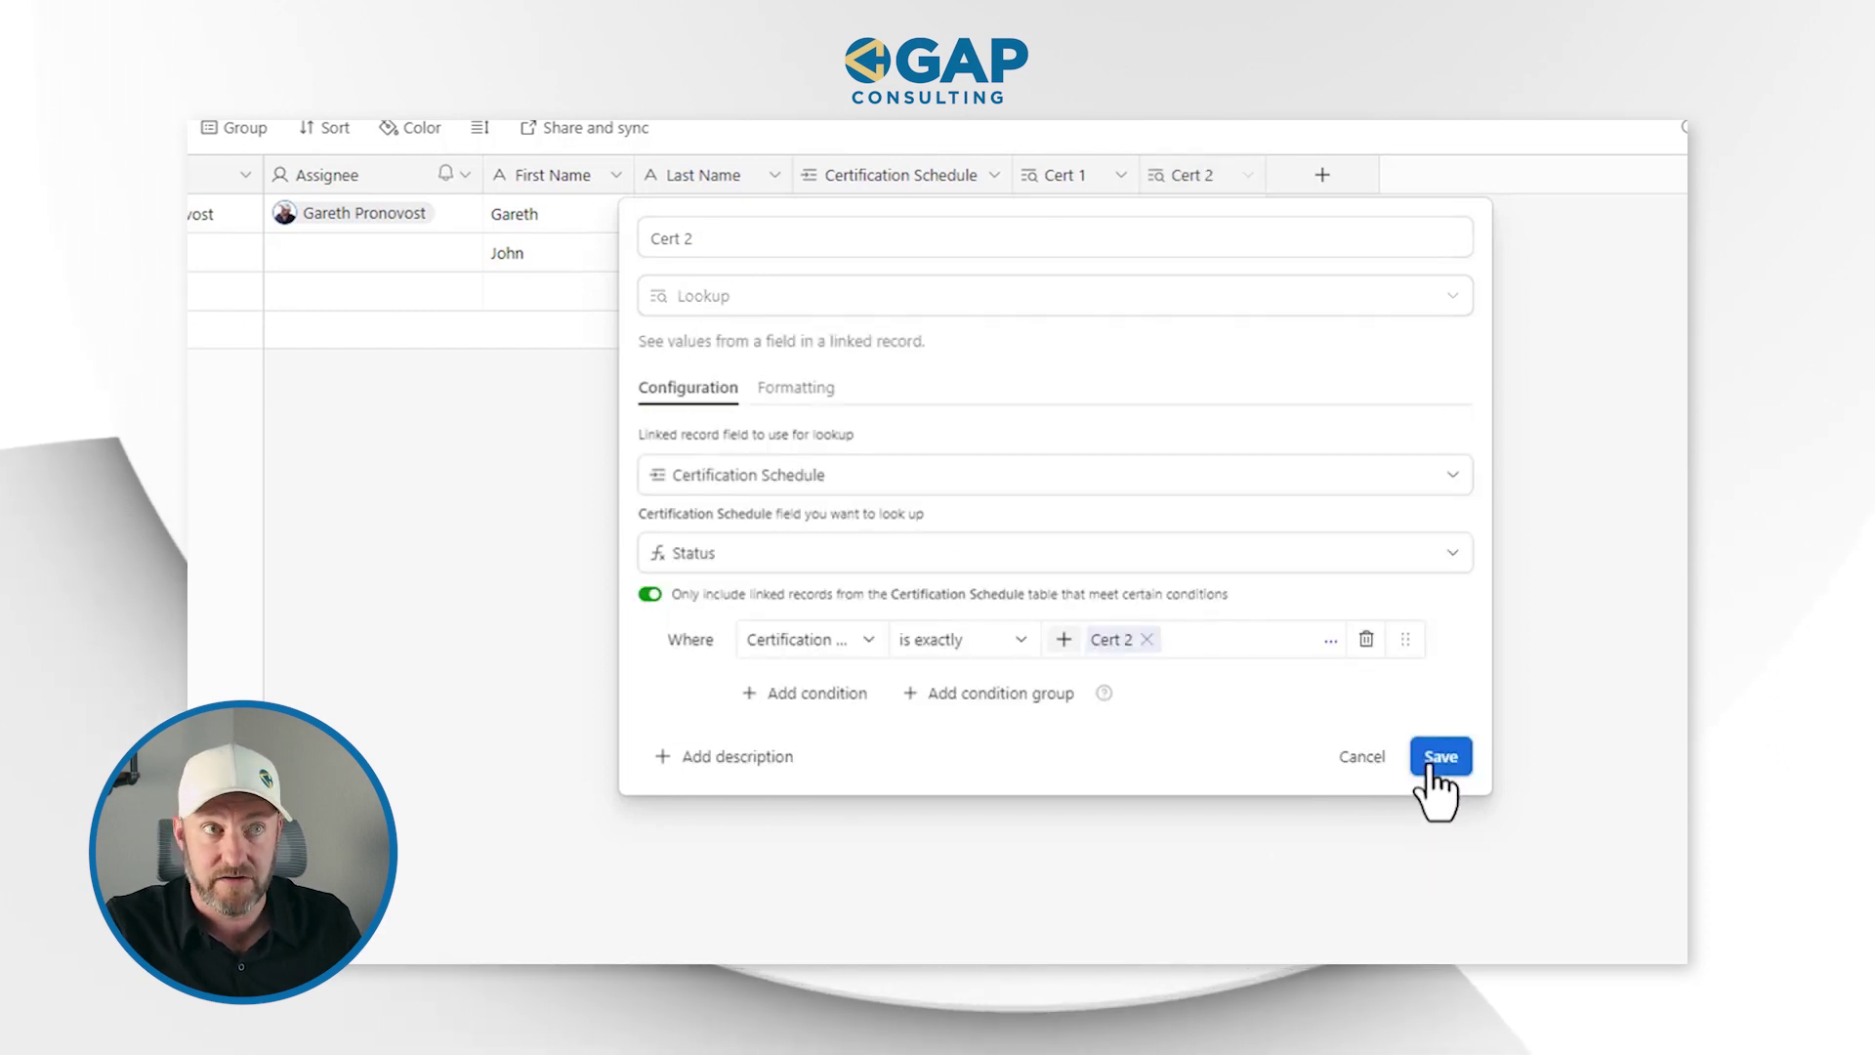
left_click(1190, 252)
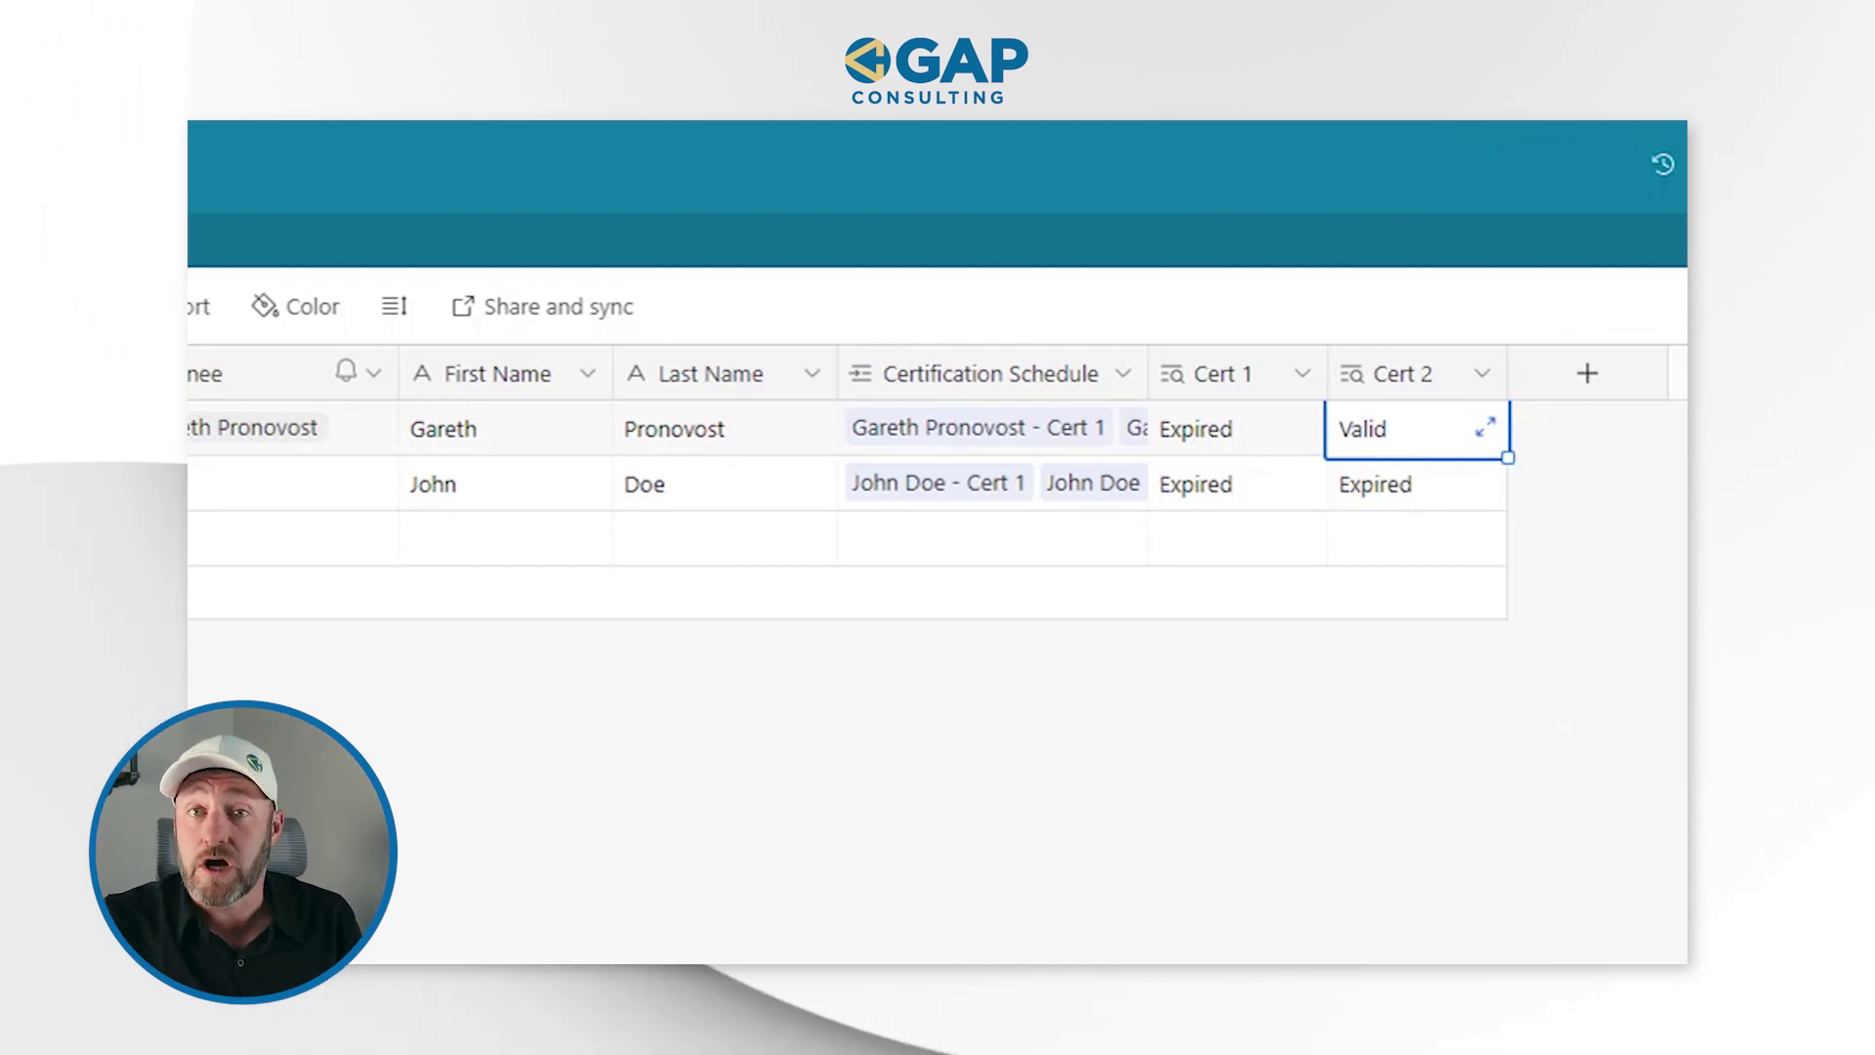
- Return to the Certification Schedule table and review the Cert 1 record in the first staff group
left_click(523, 197)
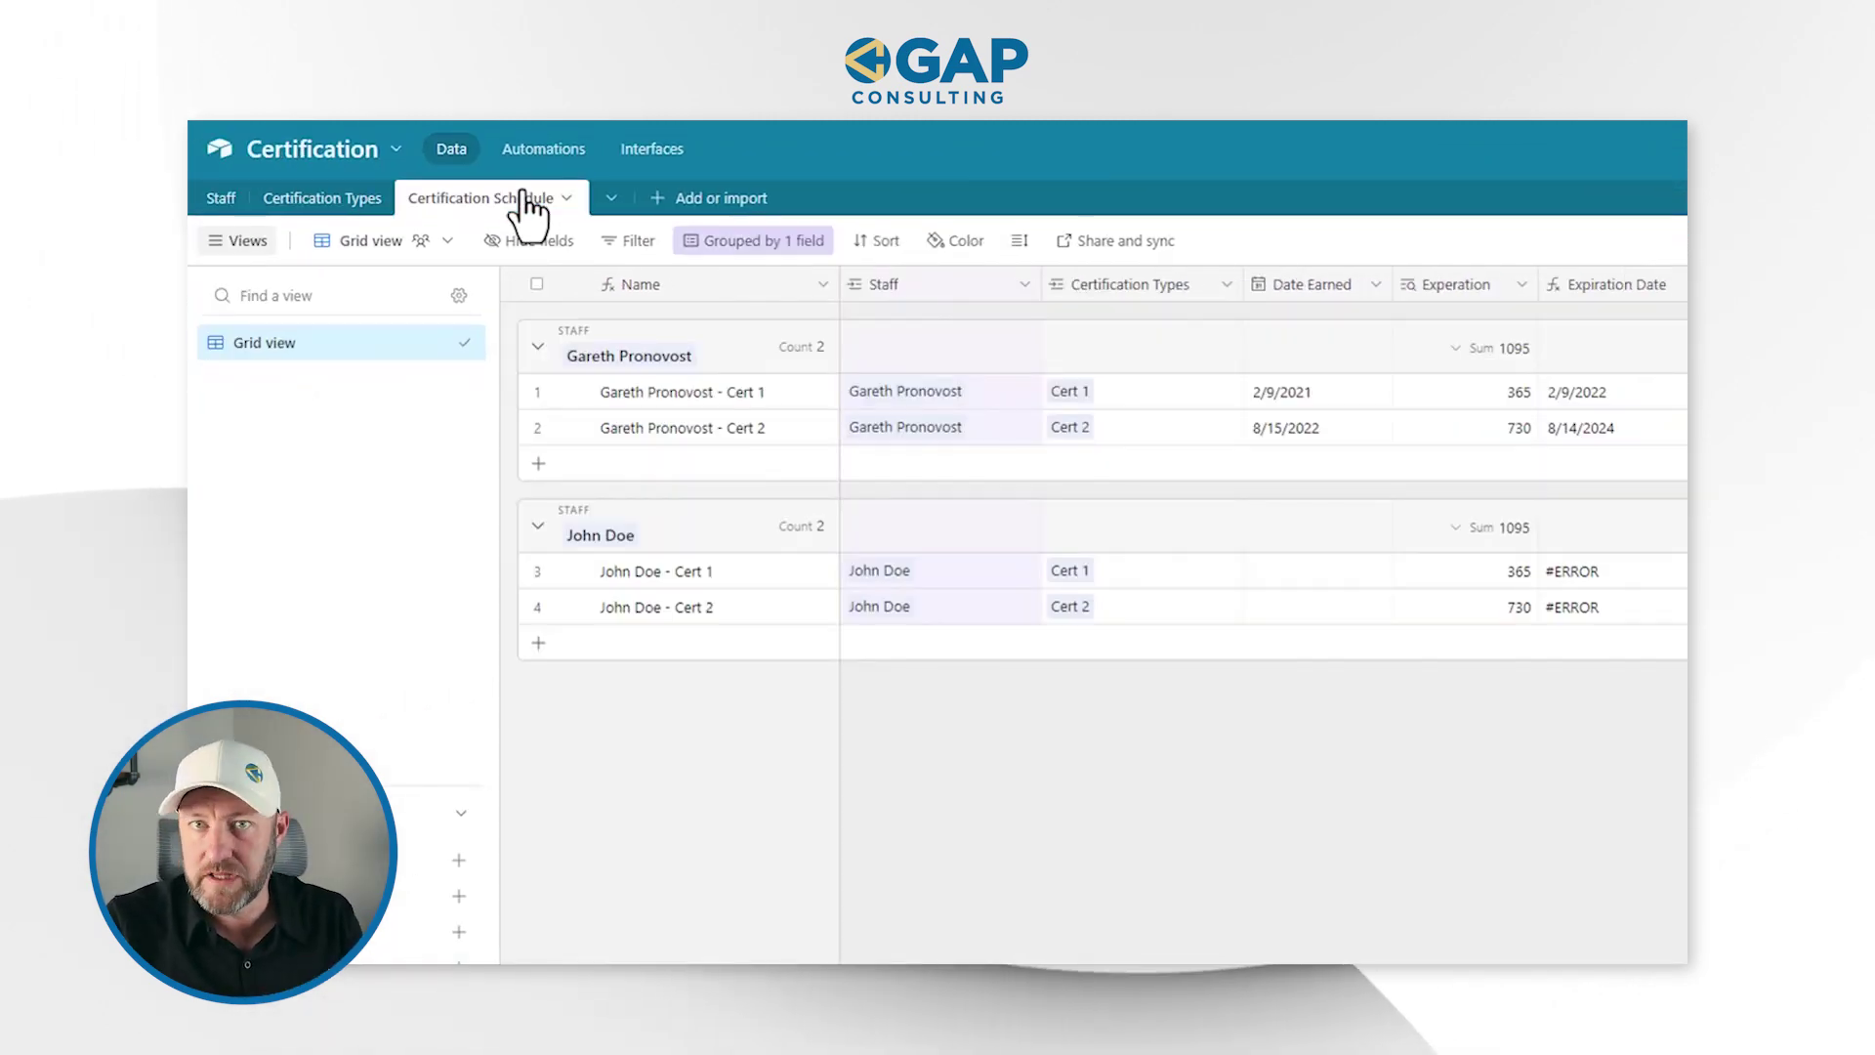
left_click(670, 395)
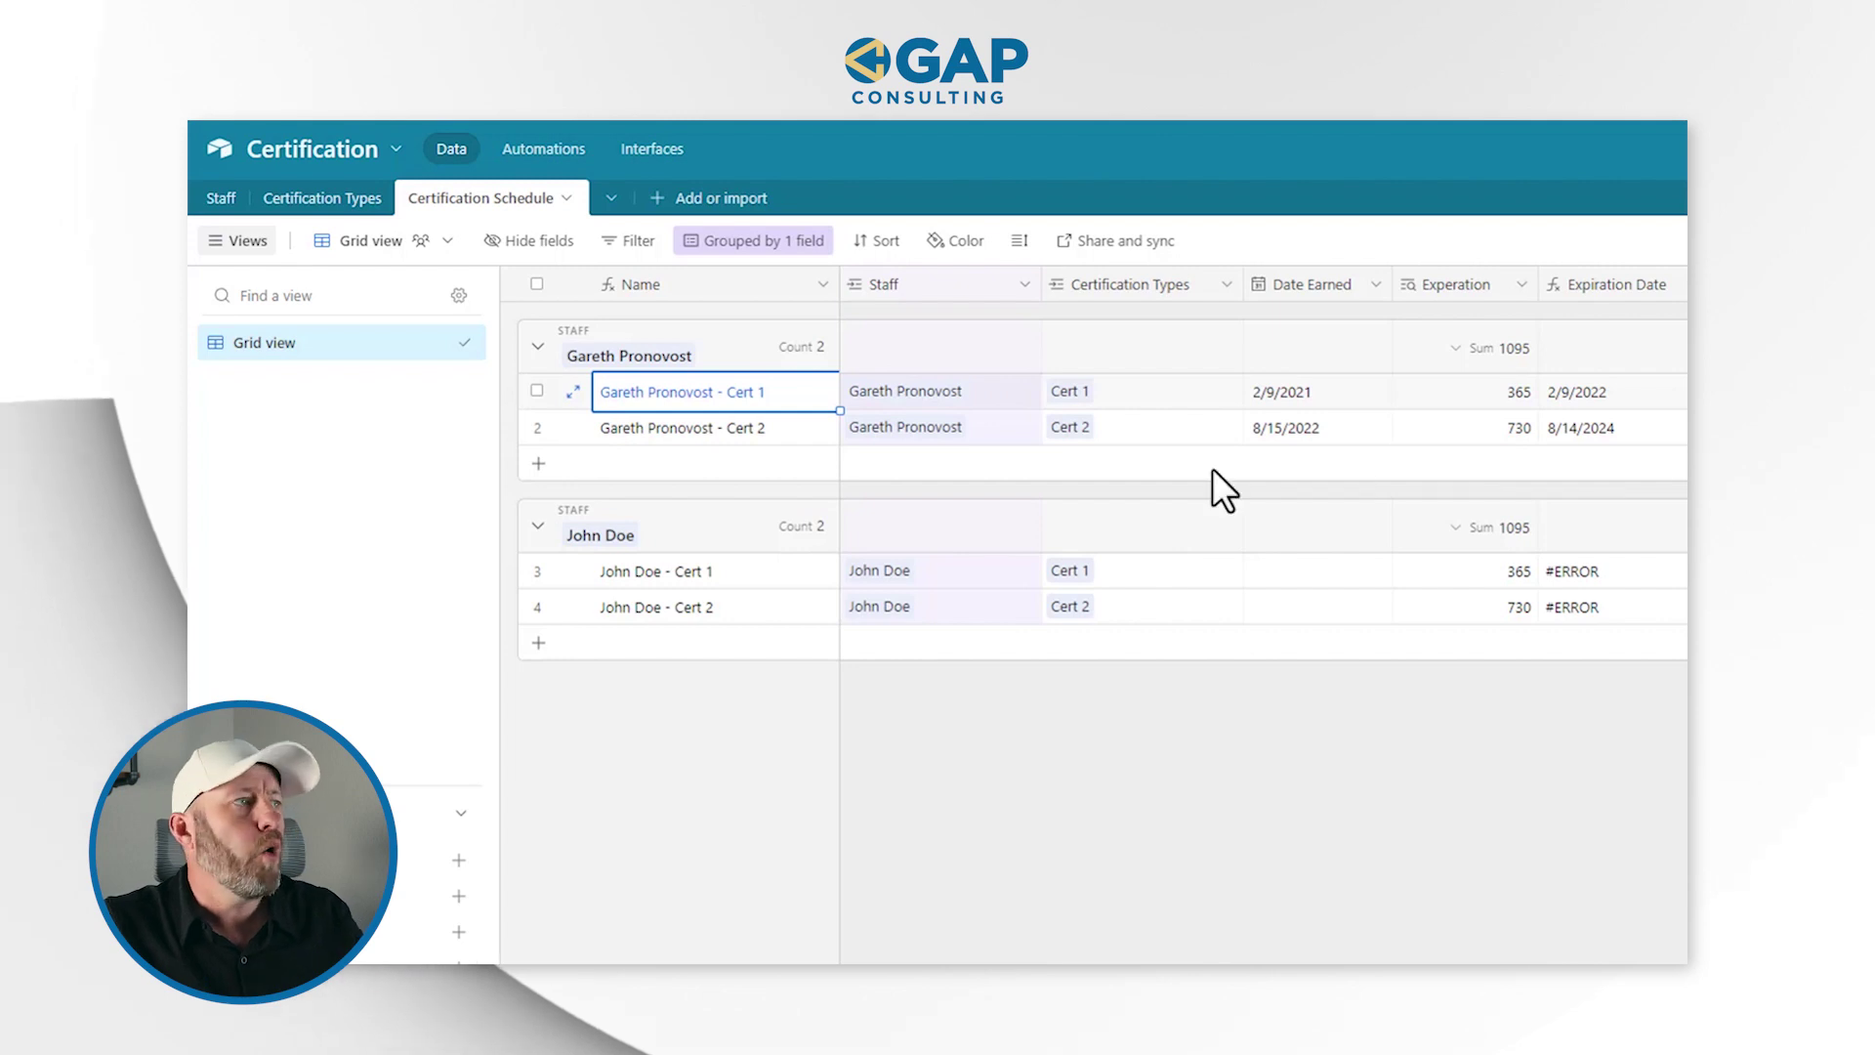
key("Escape")
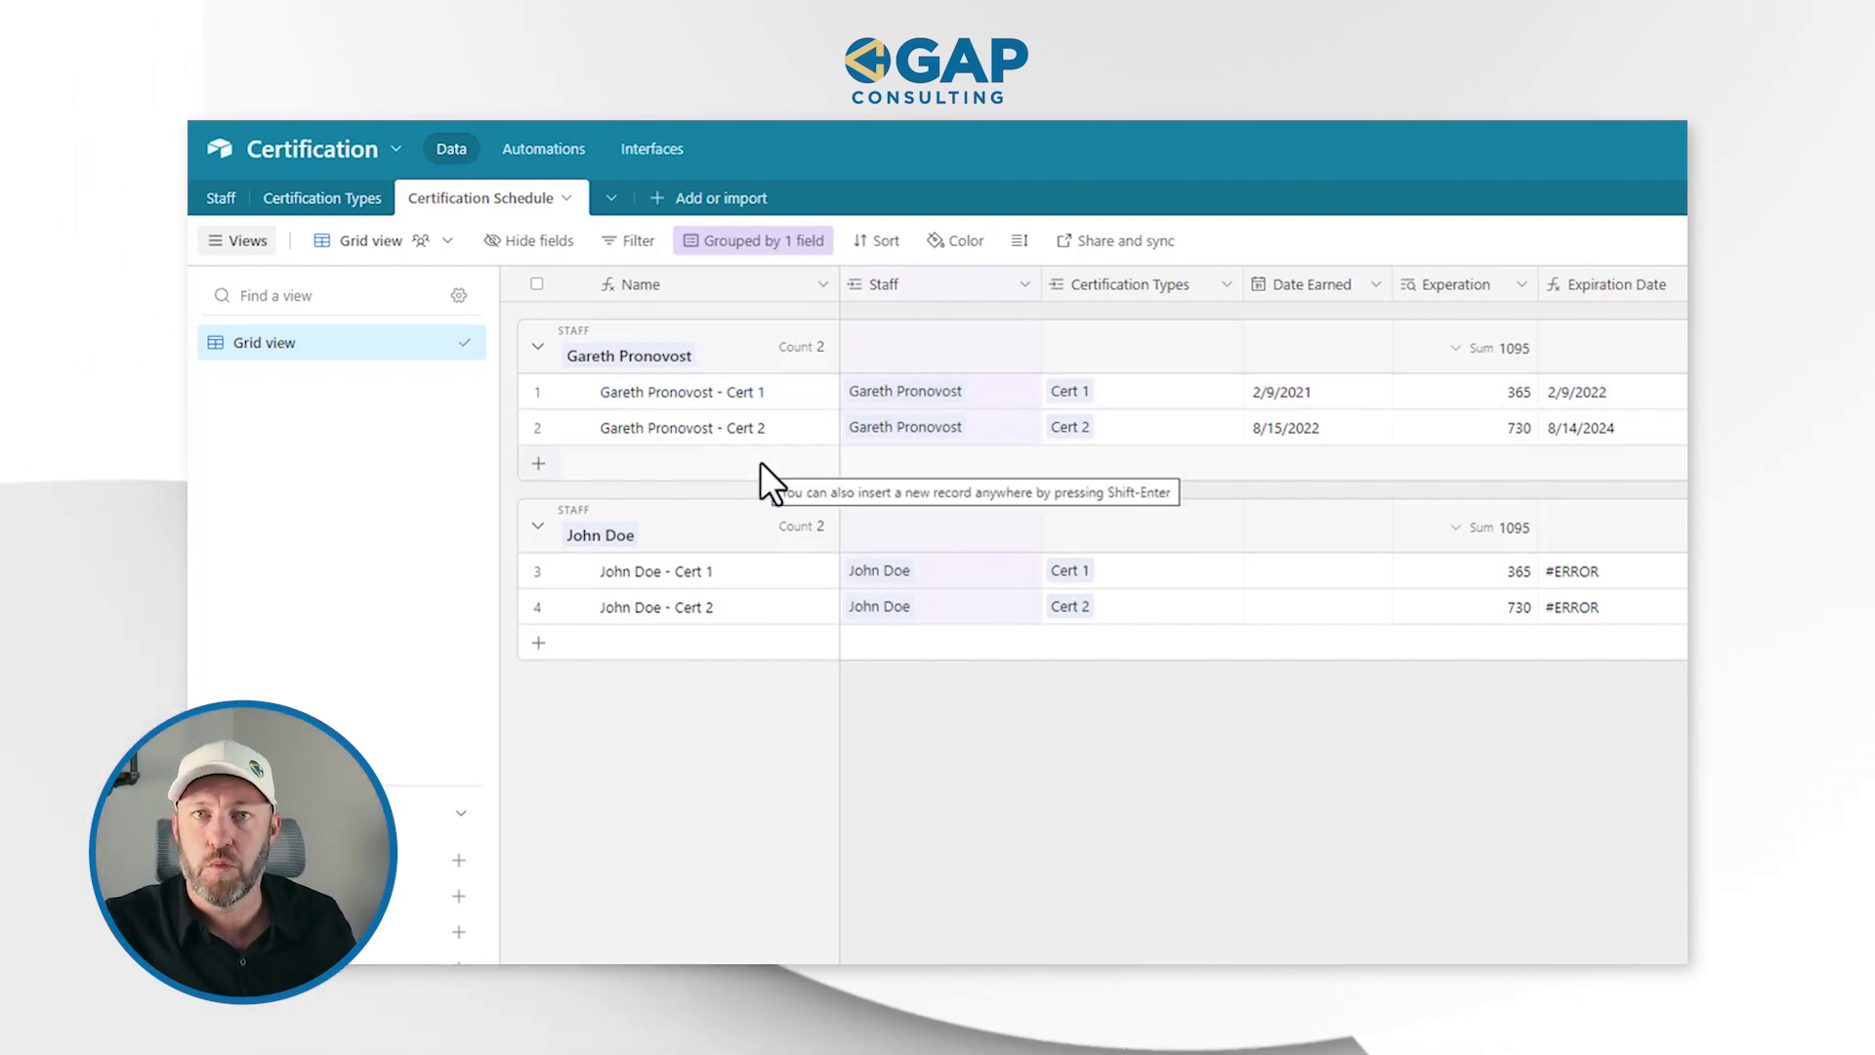